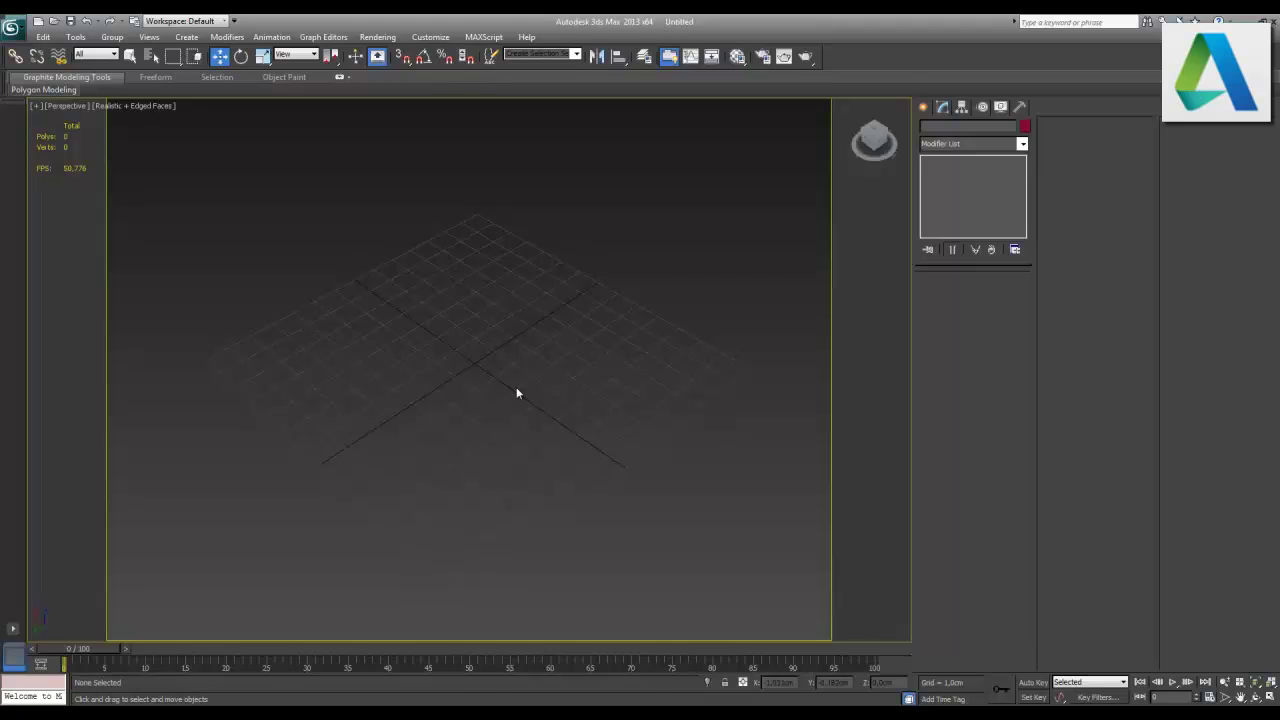
- Turn off the Perspective safe frame and show the Create panel's Splines object types
key(shift+f)
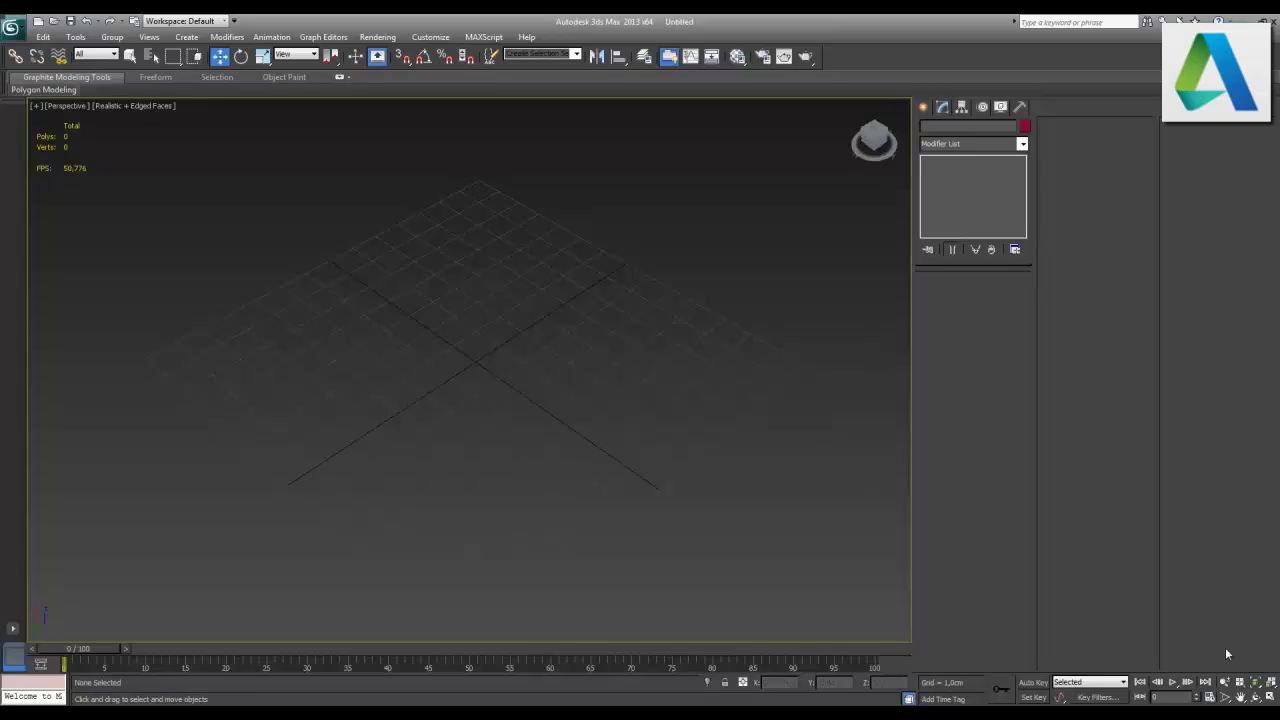
click(923, 107)
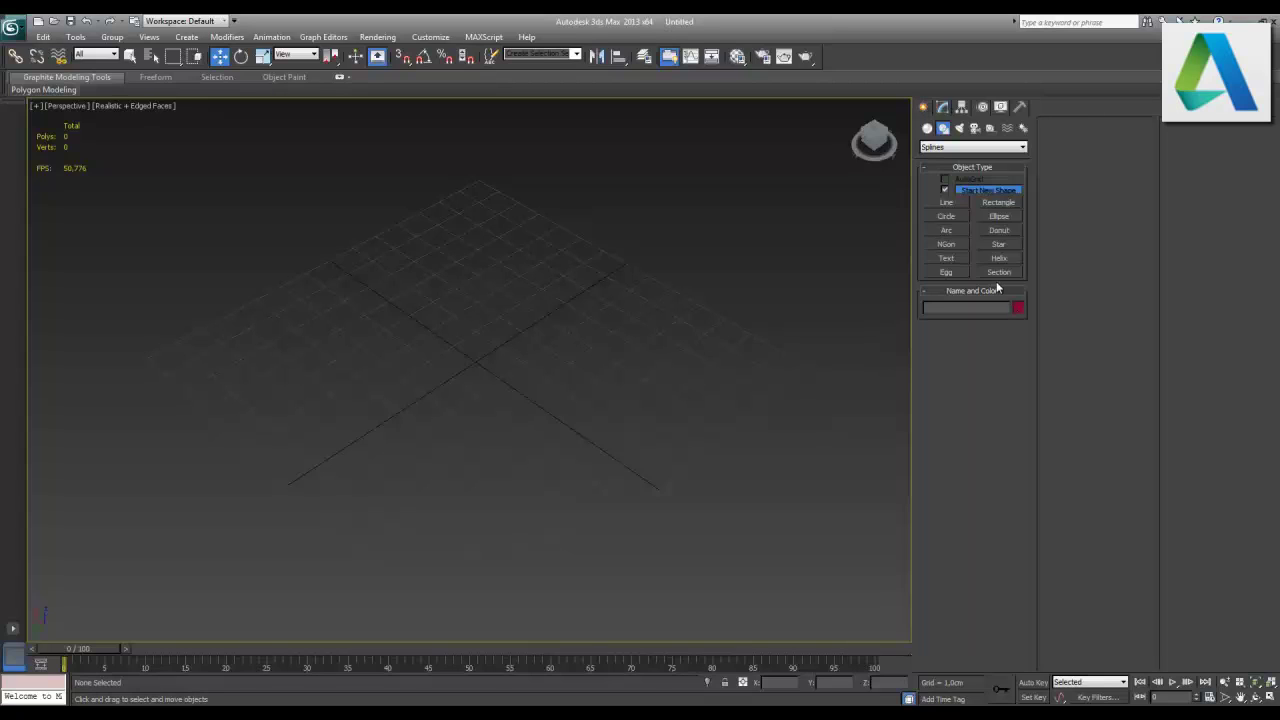
- Draw a standard Plane primitive on the grid and move it up and to the right
click(927, 128)
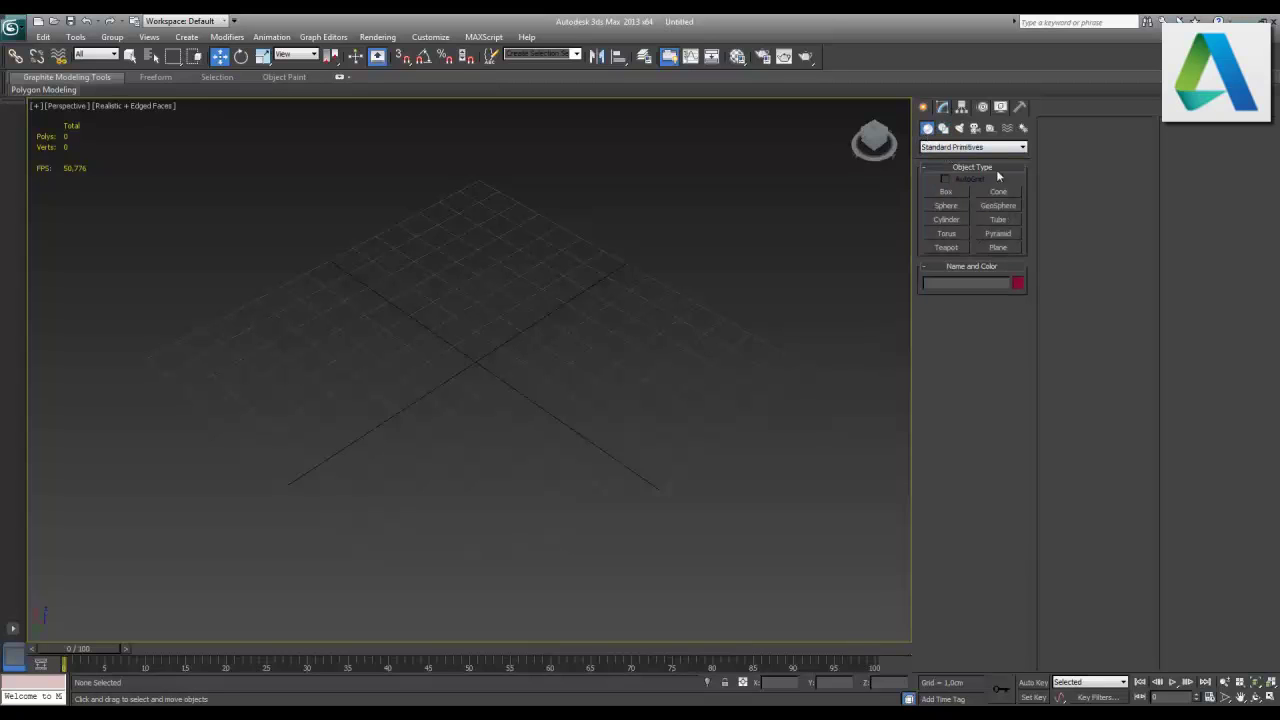
click(998, 247)
mouse_move(331, 243)
mouse_down()
mouse_move(527, 578)
mouse_move(449, 577)
mouse_up()
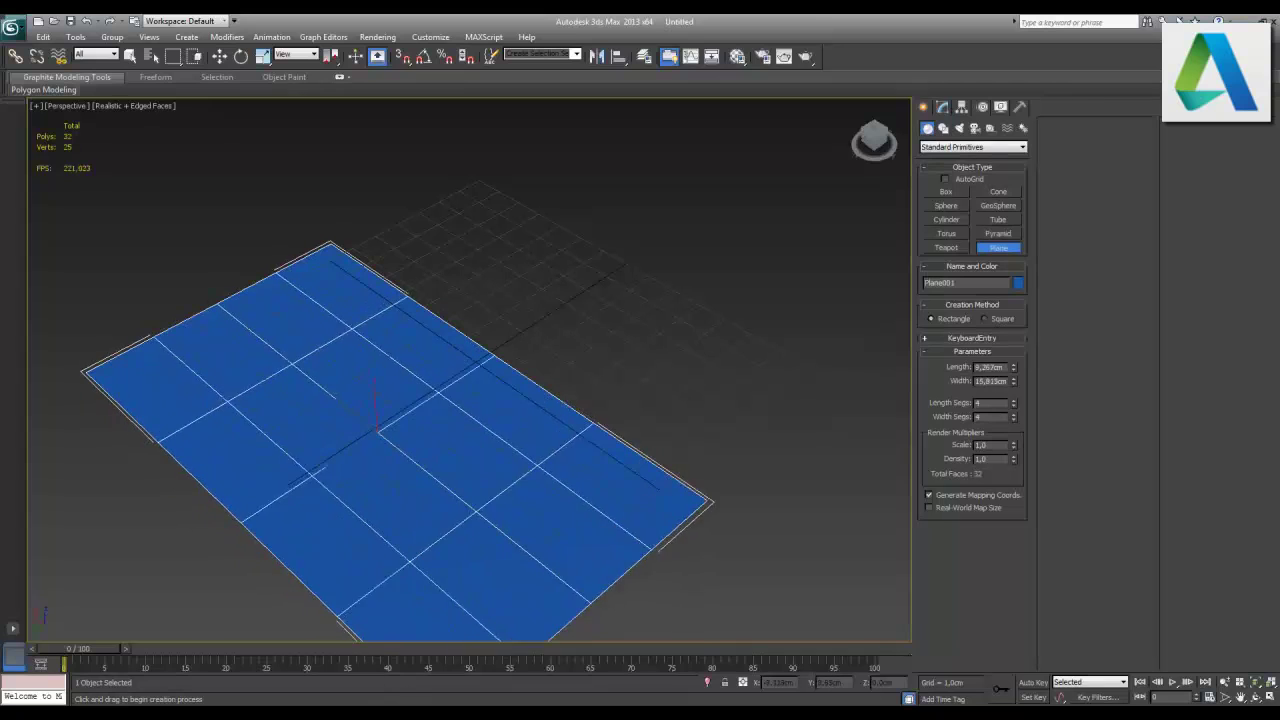
key(w)
mouse_move(372, 452)
mouse_down()
mouse_move(520, 387)
mouse_move(470, 428)
mouse_up()
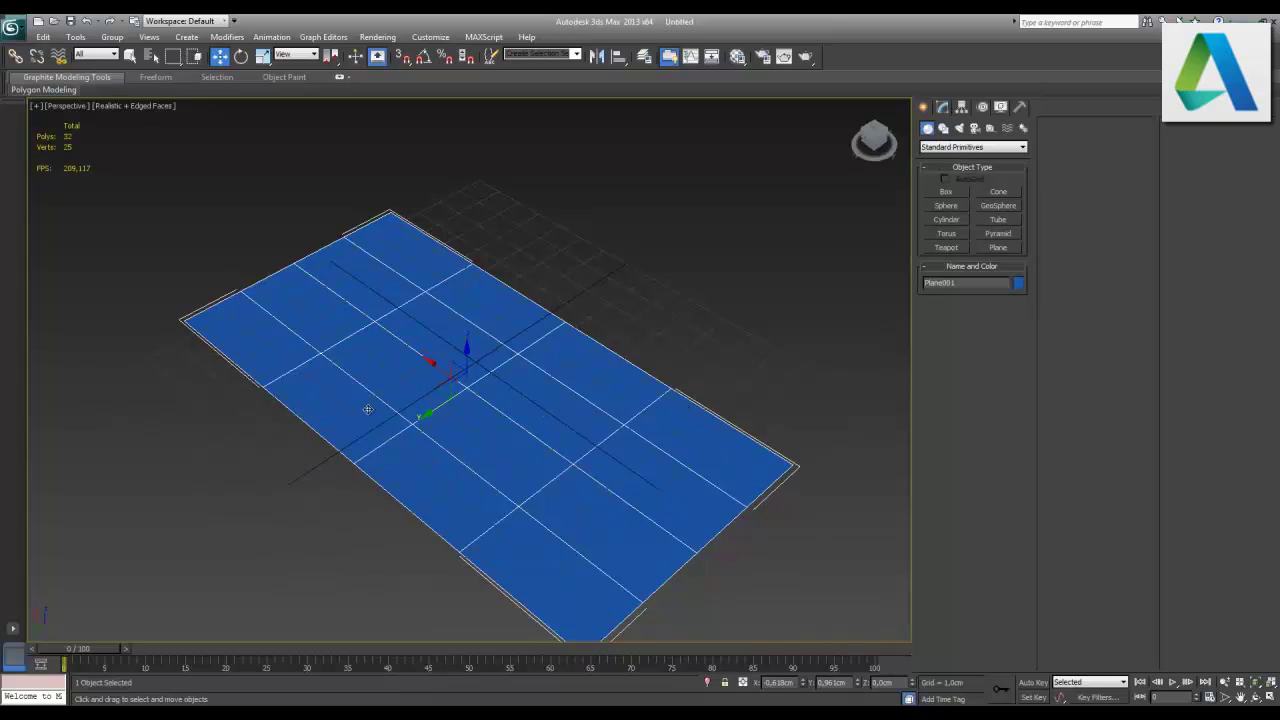
- Size the plane to about 17.6 × 45.4 cm with 8 length and 8 width segments
click(943, 108)
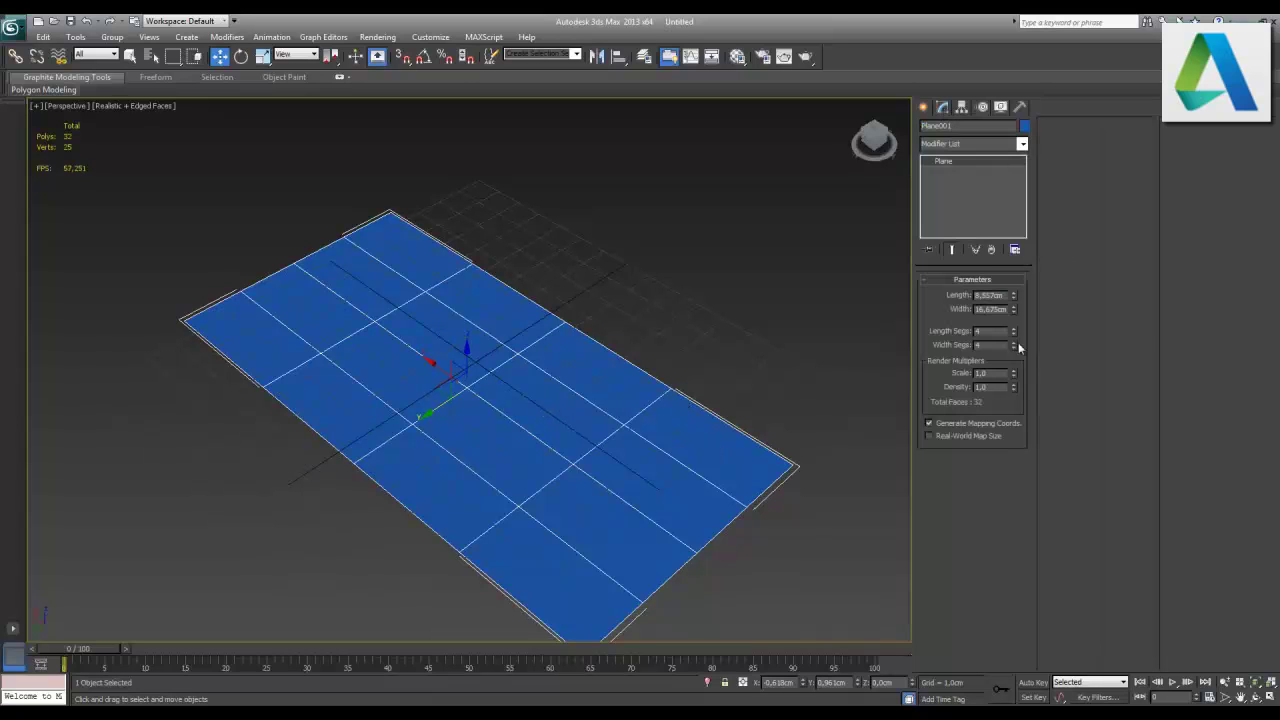
drag(1014, 296, 1035, 266)
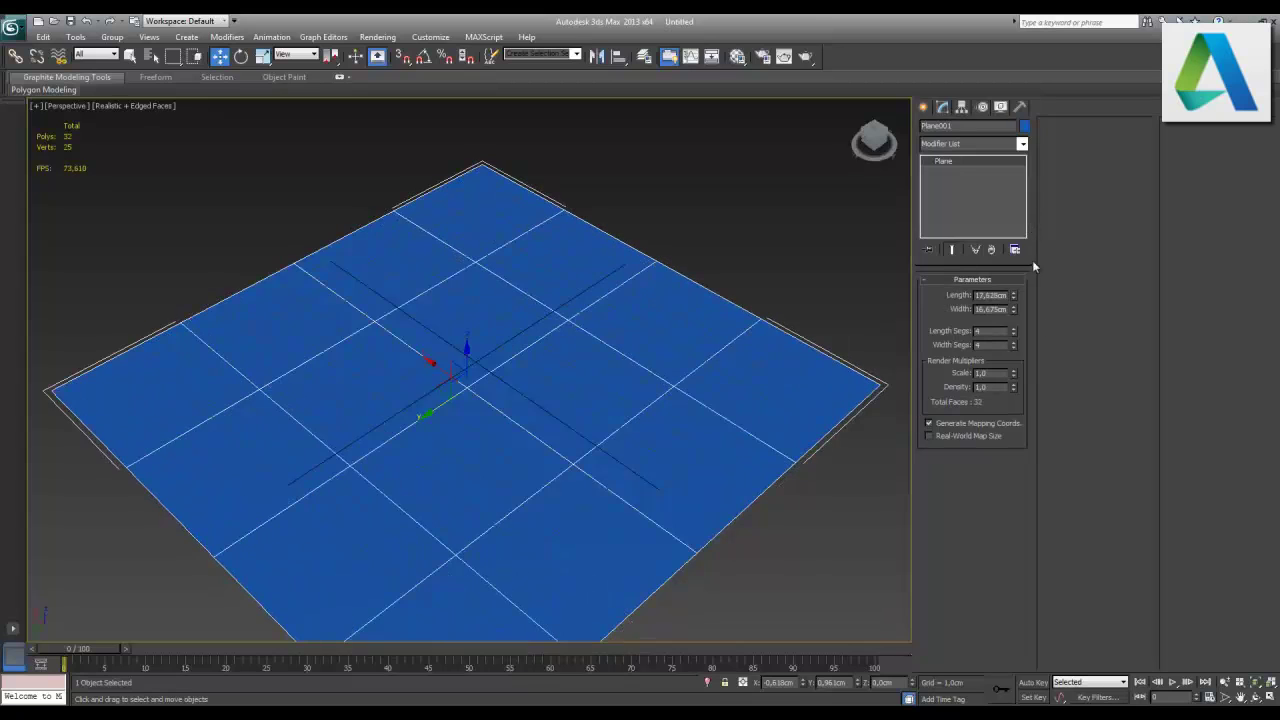
click(1015, 311)
drag(1015, 311, 1016, 262)
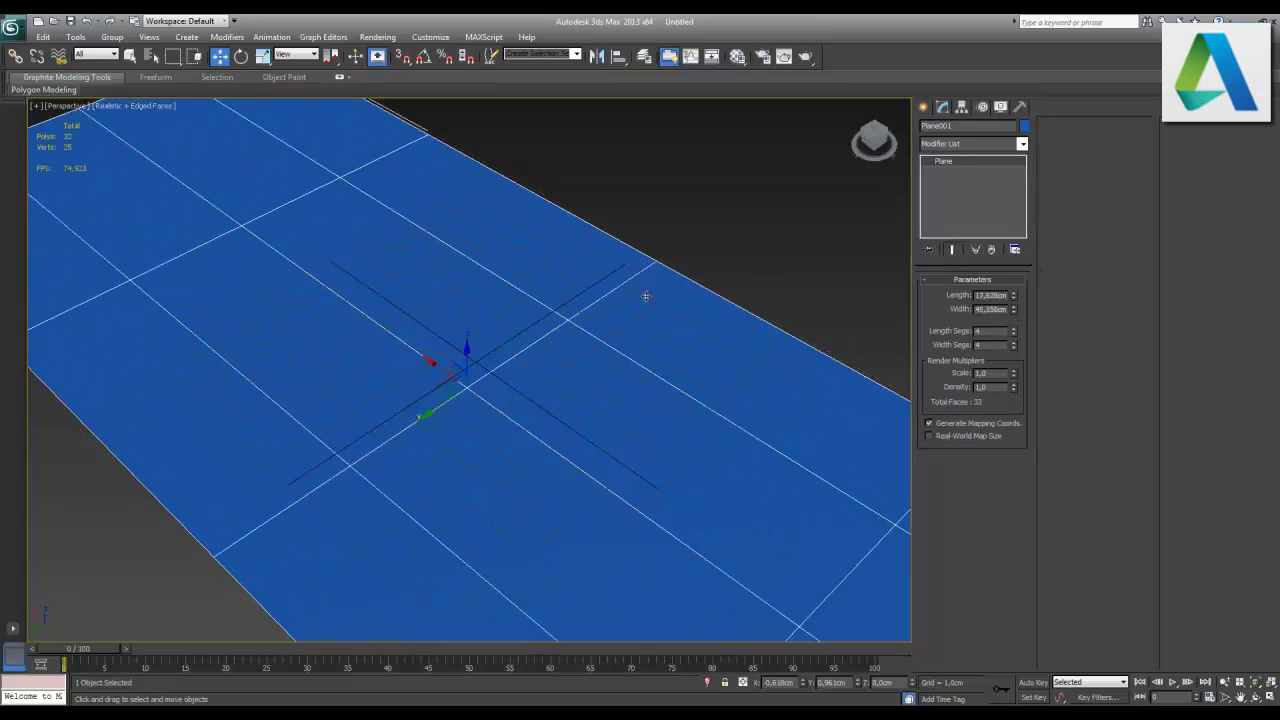
text(8)
key(Tab)
text(8)
key(Return)
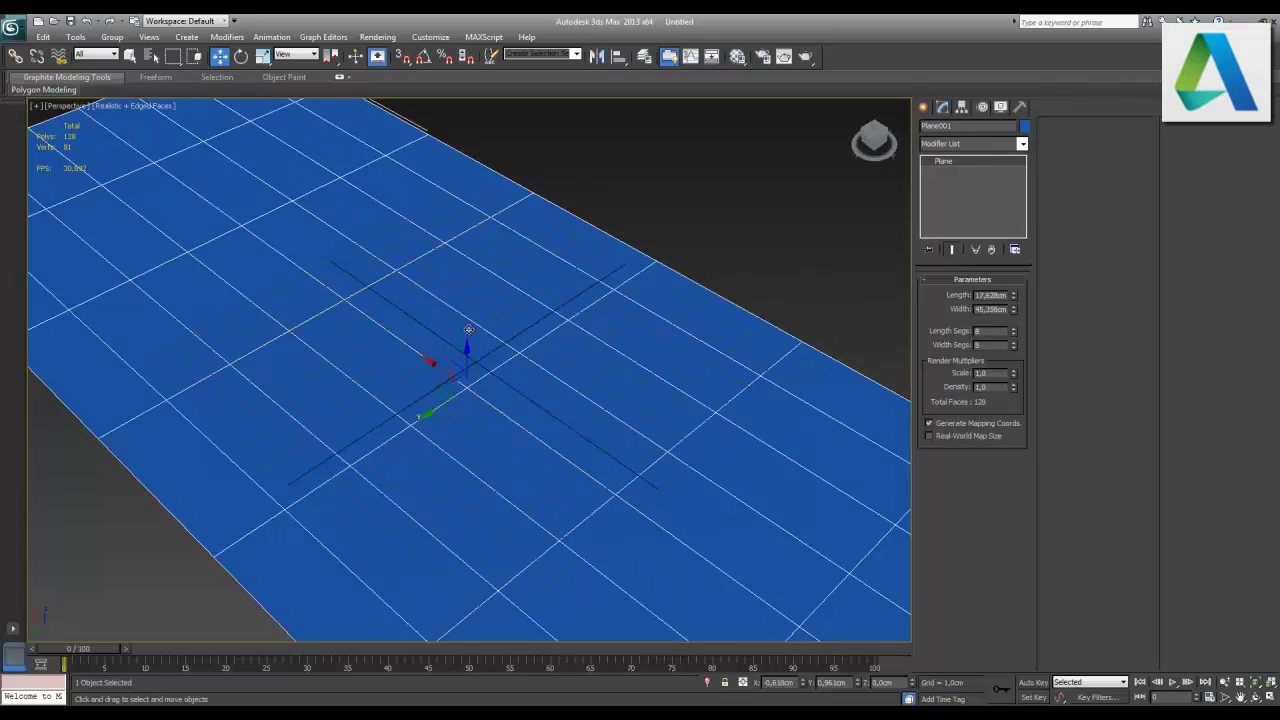
scroll(516, 313, down, 1)
scroll(516, 313, down, 1)
scroll(516, 313, down, 2)
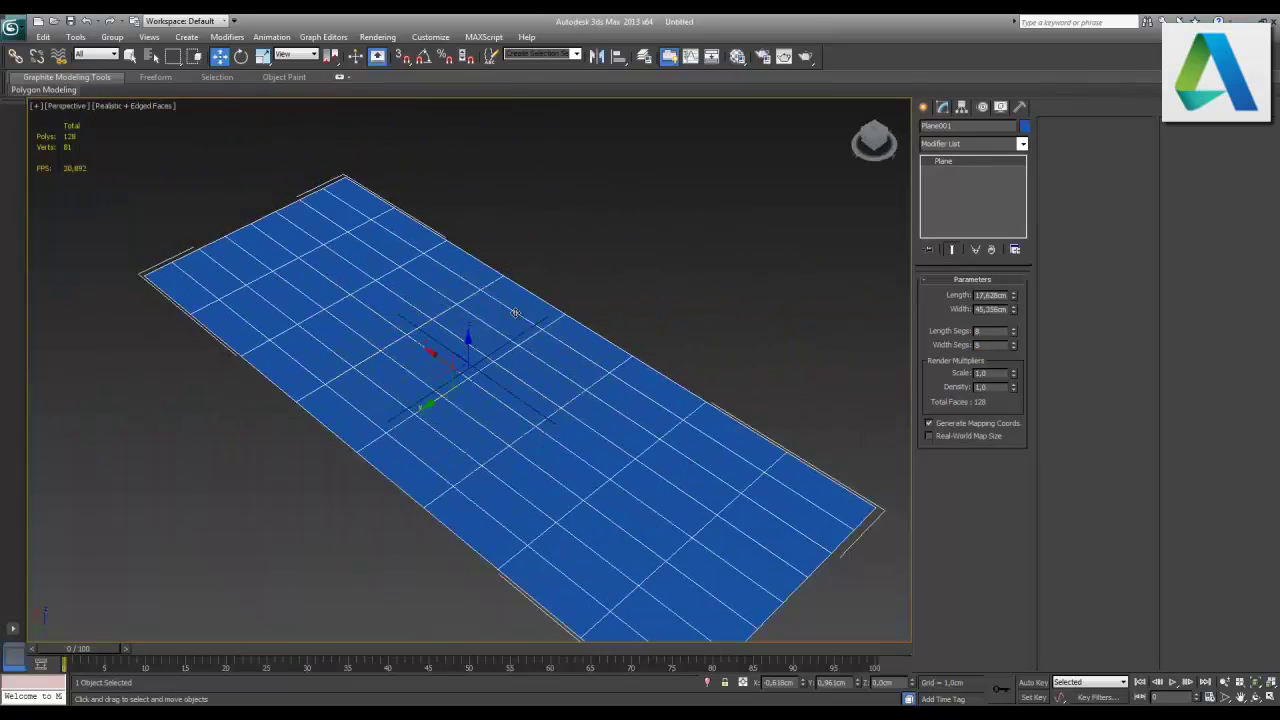
middle_drag(600, 377, 536, 344)
- Convert the plane to Editable Poly and move near-edge vertices into peaks and dips
right_click(536, 344)
mouse_move(600, 464)
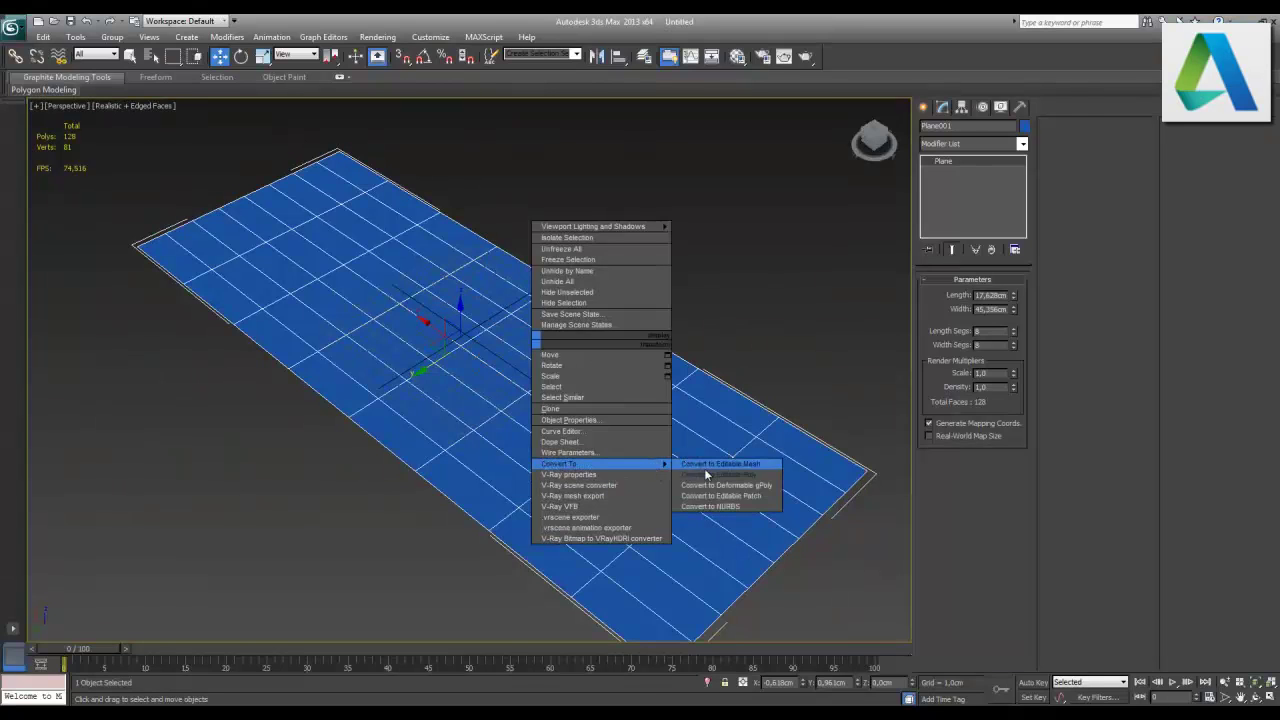
click(706, 474)
click(939, 295)
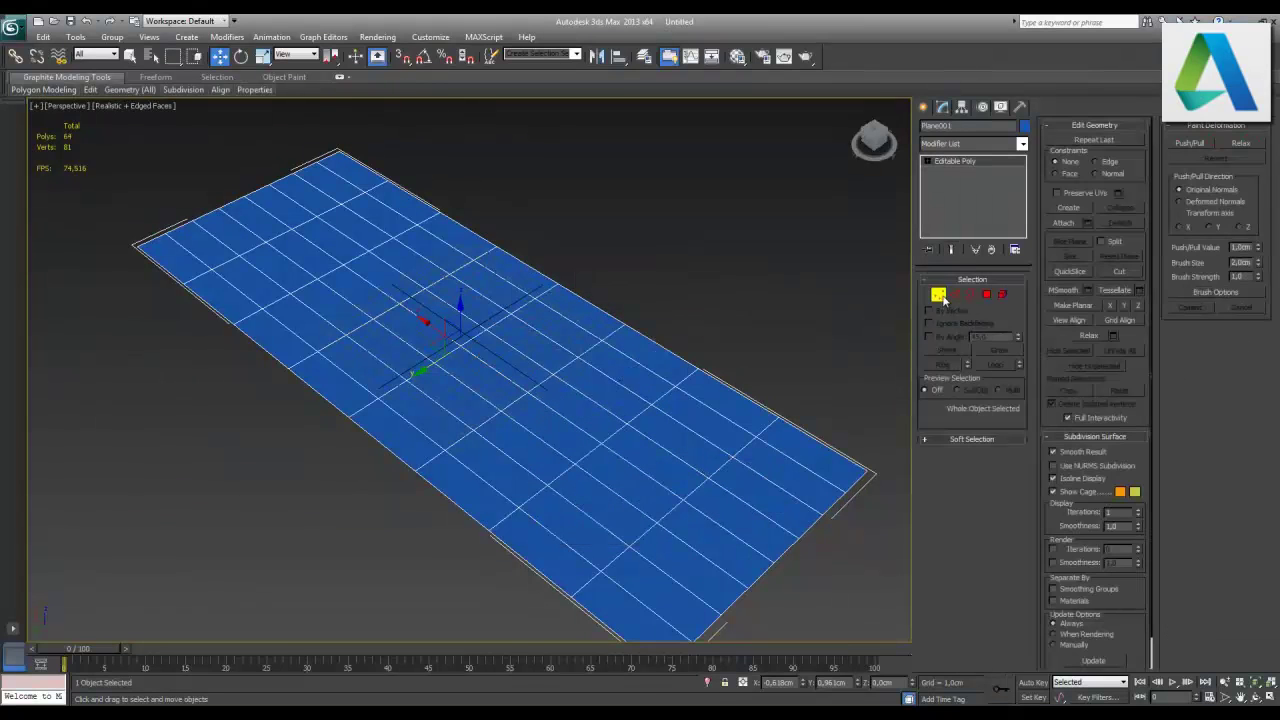
click(190, 221)
drag(187, 192, 318, 192)
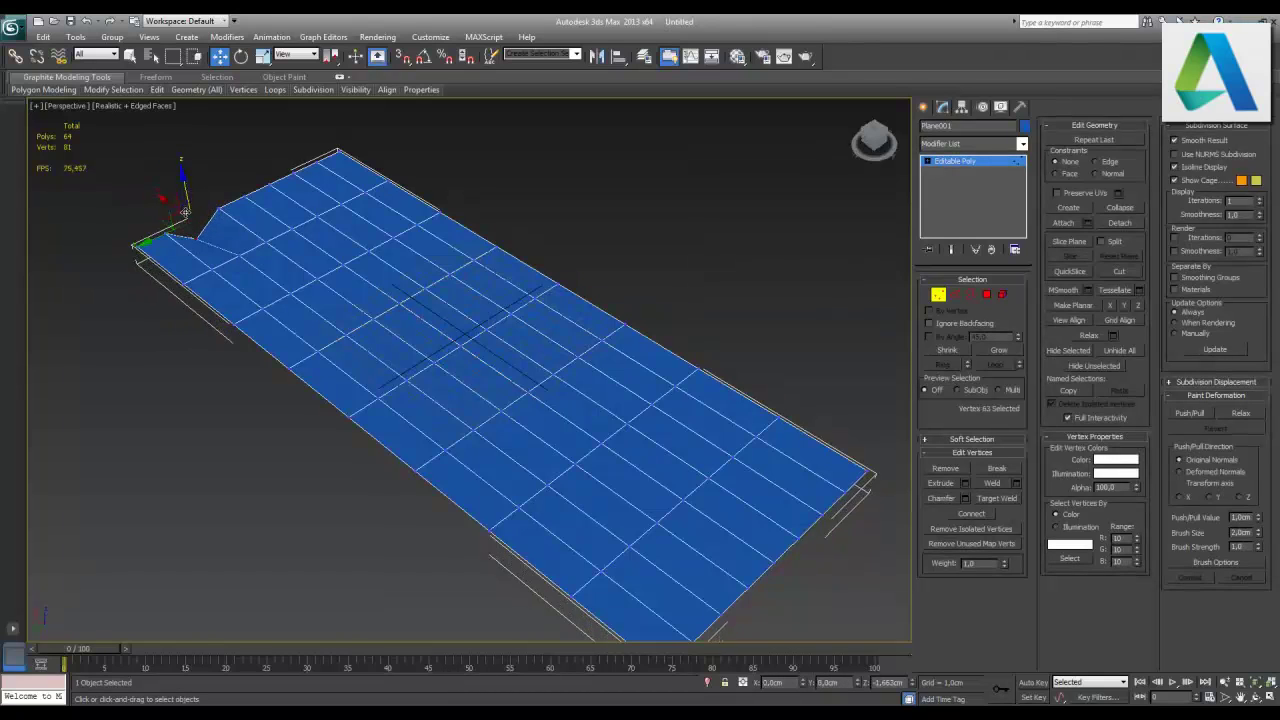
click(338, 150)
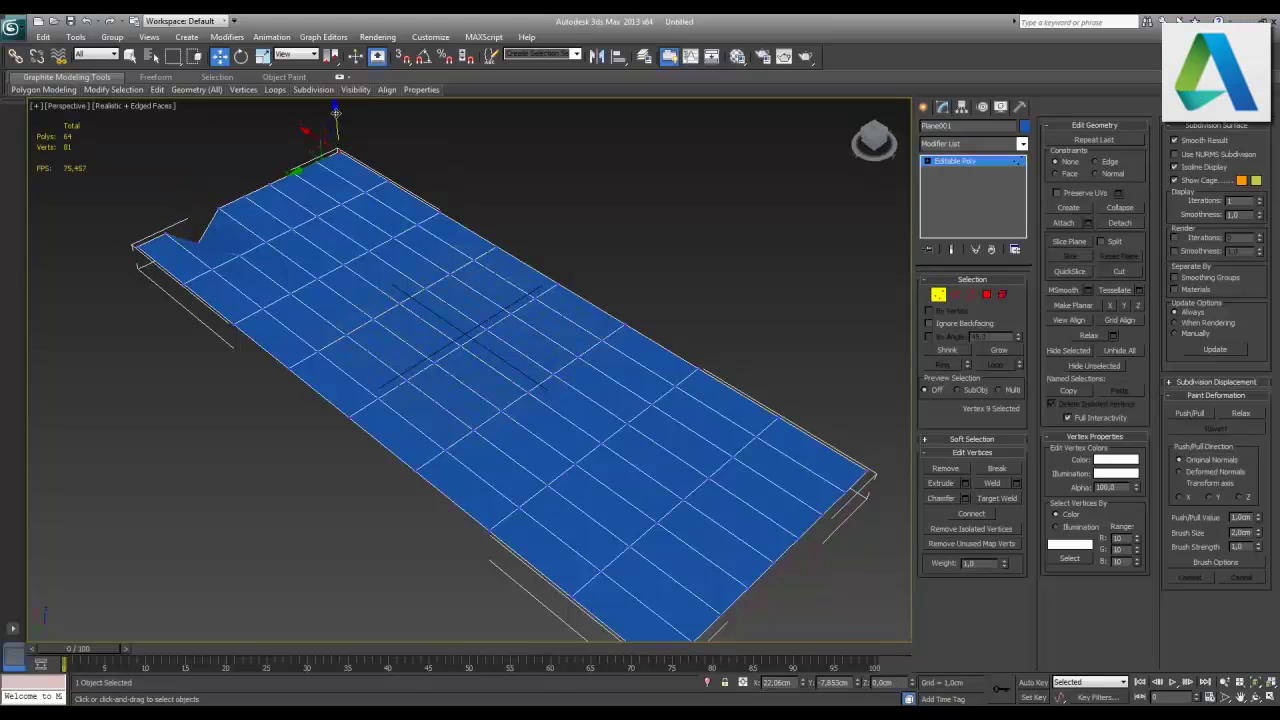
click(268, 188)
drag(260, 158, 262, 132)
click(344, 408)
drag(344, 400, 328, 420)
click(291, 362)
drag(285, 358, 289, 412)
drag(605, 332, 543, 337)
drag(595, 278, 593, 298)
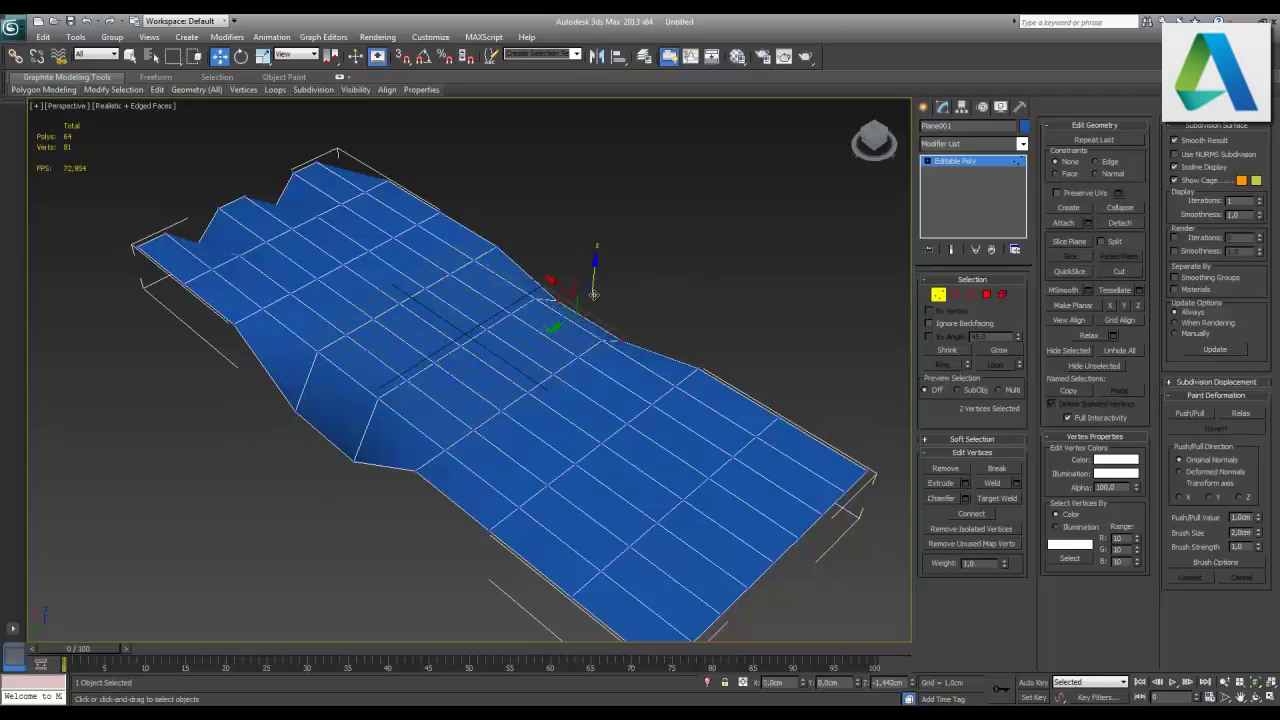
- Pull the right-corner, bottom-corner, left-edge and right-edge vertices down into further dips
click(872, 479)
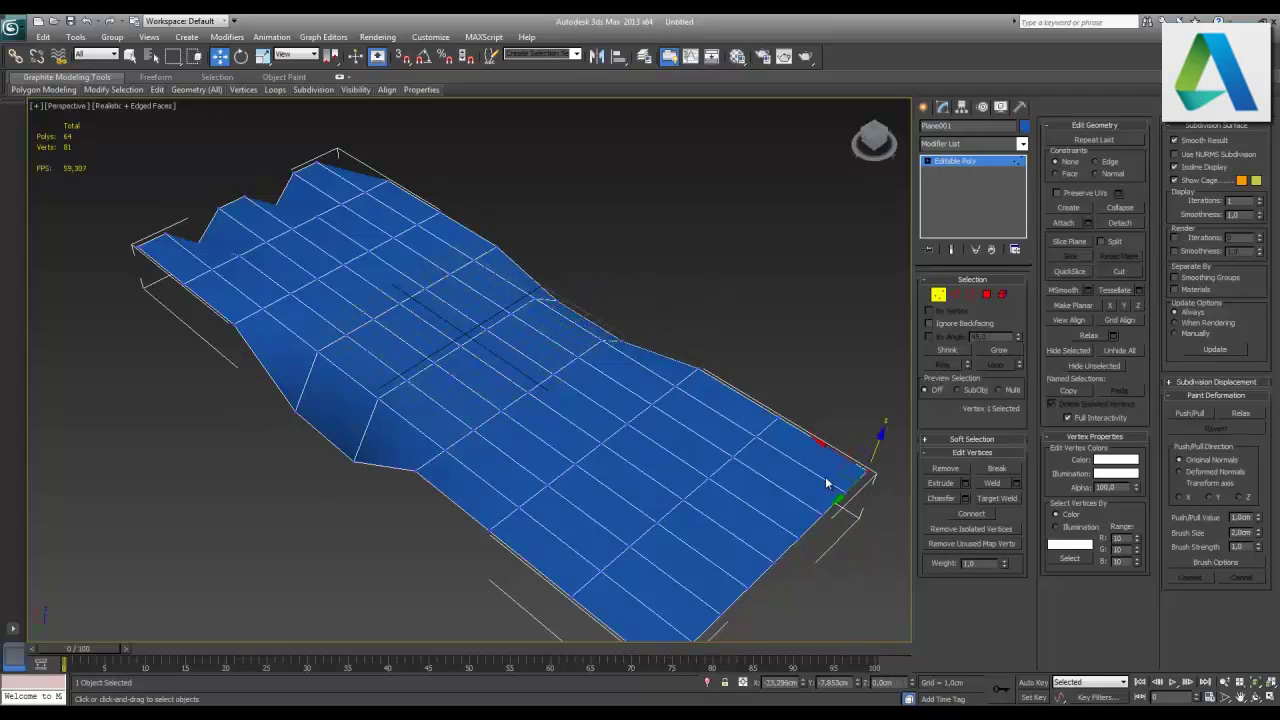
middle_drag(837, 486, 801, 379)
drag(779, 362, 705, 453)
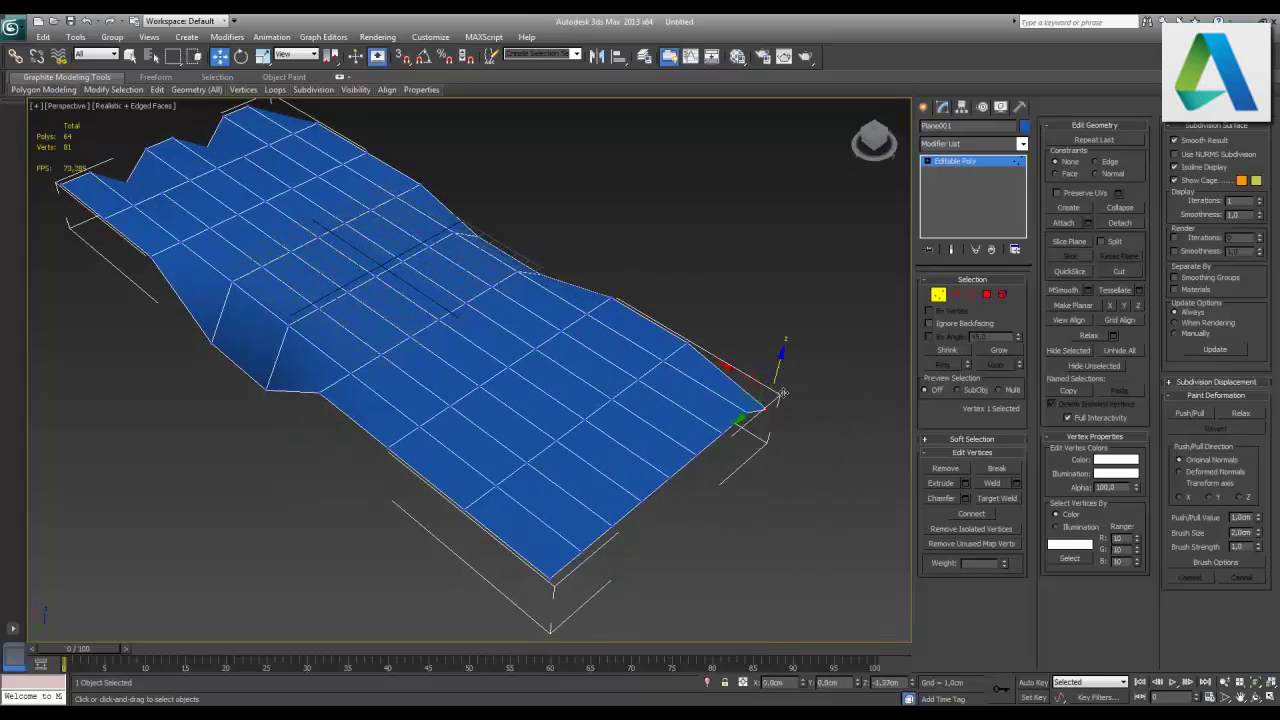
ctrl+click(658, 466)
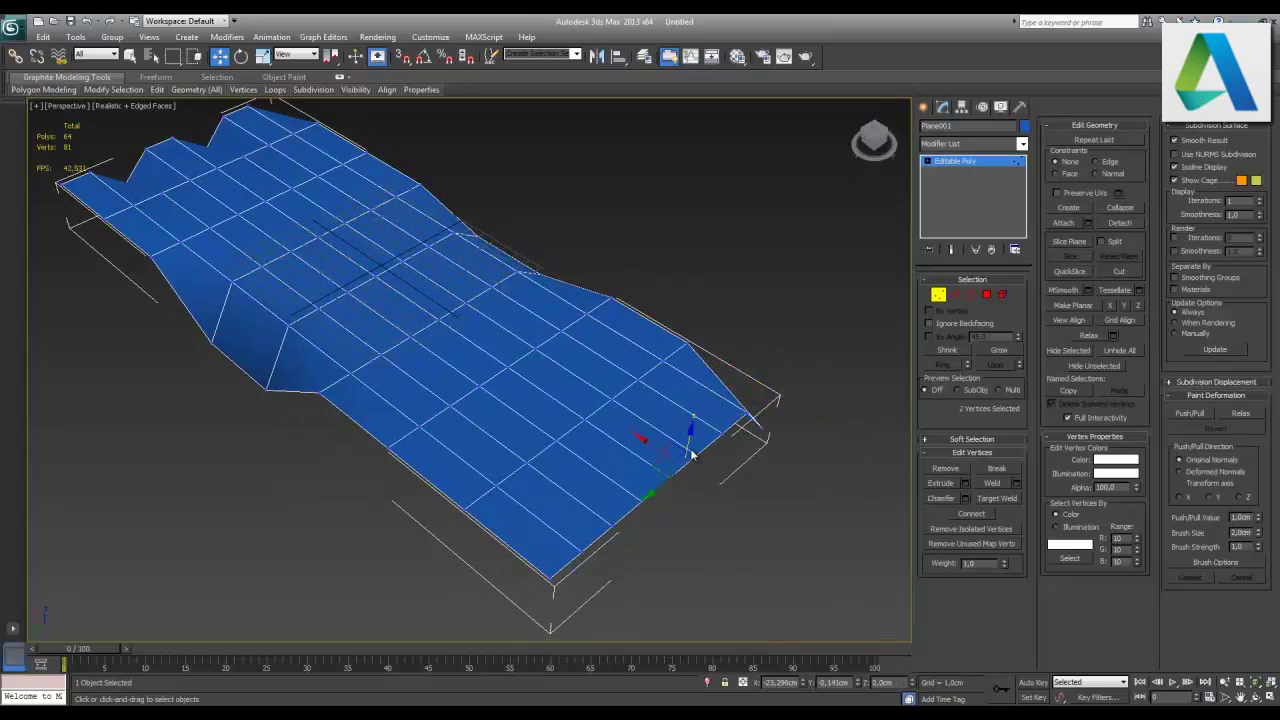
drag(686, 448, 680, 487)
click(578, 574)
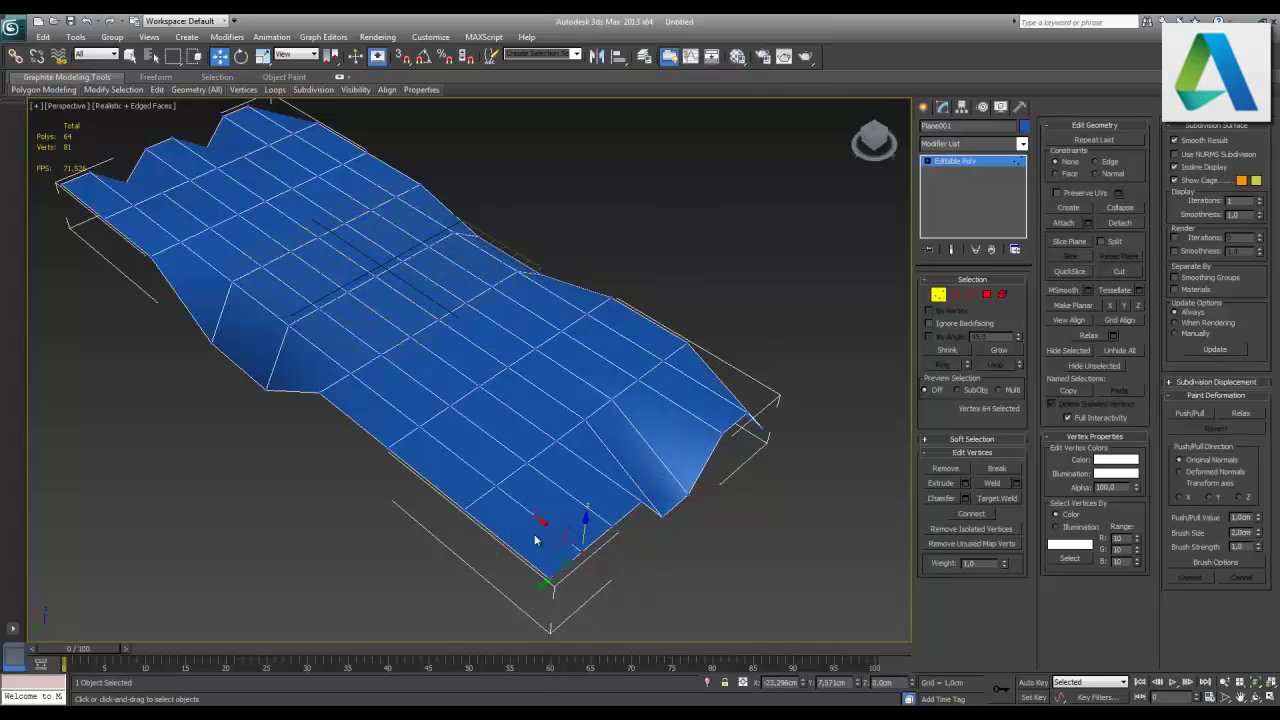
drag(587, 564, 557, 597)
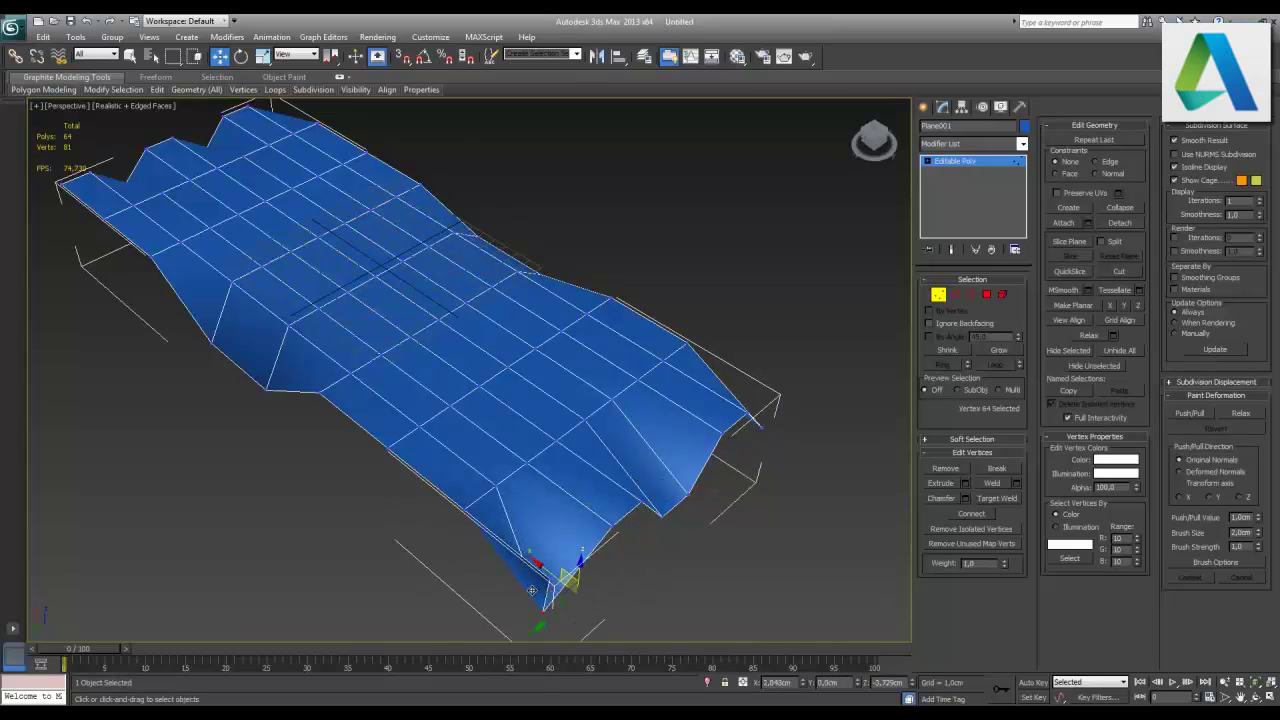
right_click(561, 597)
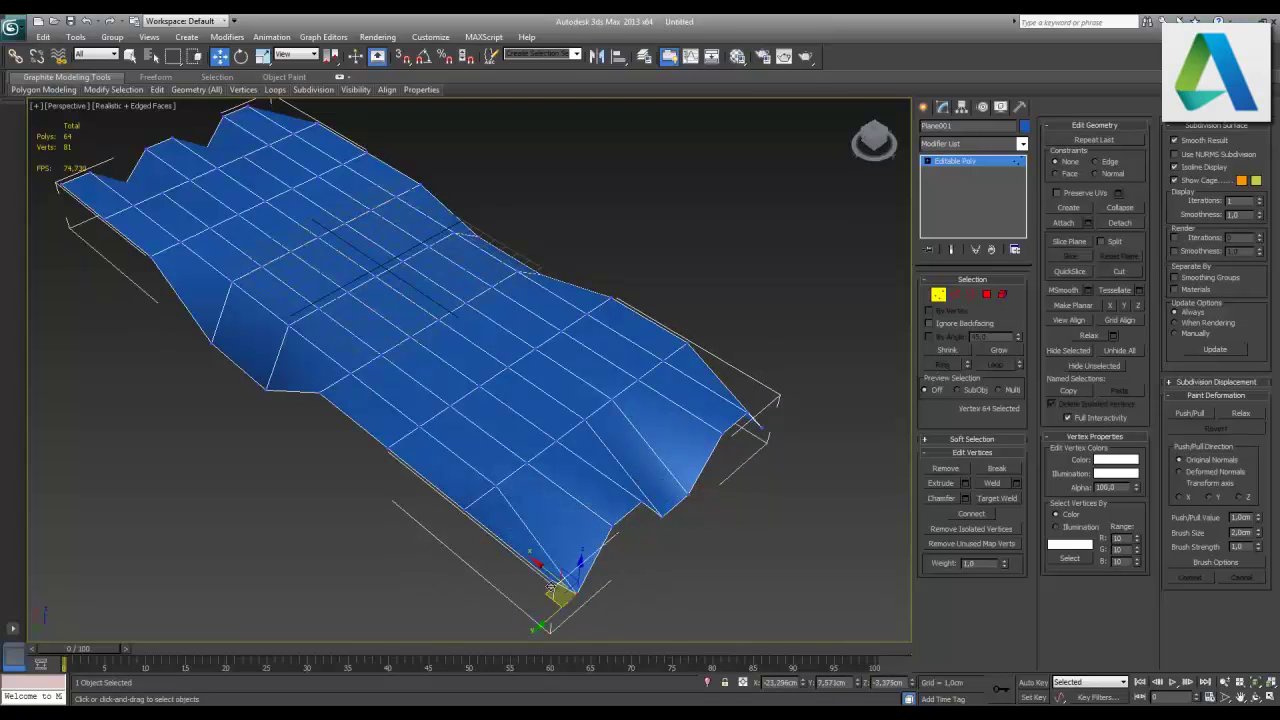
click(486, 600)
click(556, 584)
drag(556, 584, 550, 622)
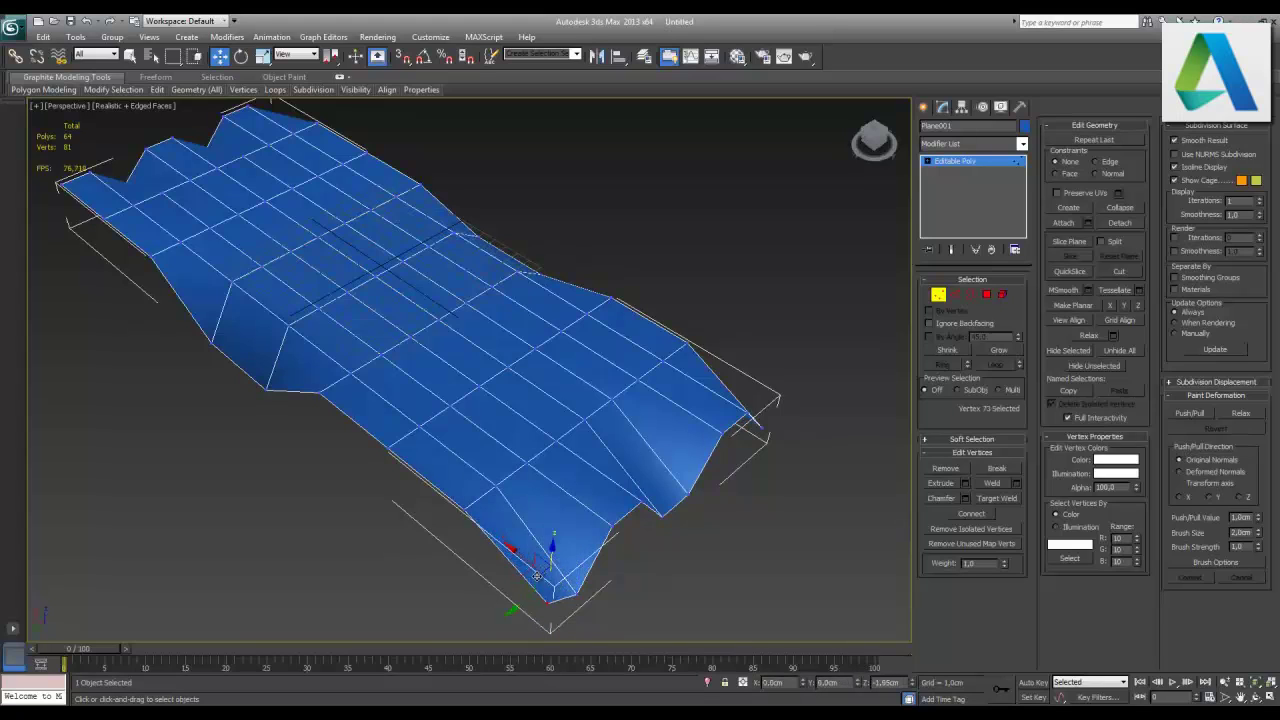
click(375, 468)
click(390, 452)
drag(388, 440, 390, 485)
click(612, 298)
drag(614, 268, 771, 321)
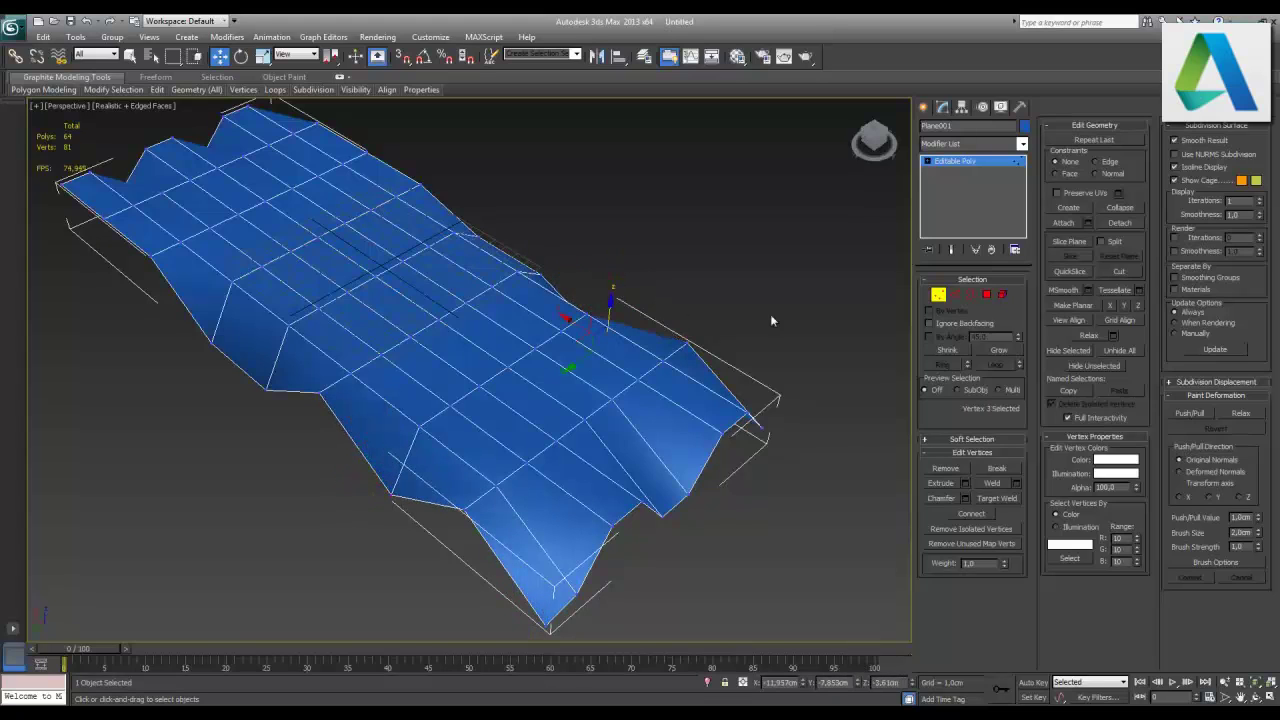
- Move individual polygons to deform the mesh and push ridge polygons down to flatten them
click(987, 294)
click(332, 258)
mouse_move(328, 233)
mouse_down()
mouse_move(487, 309)
mouse_move(487, 322)
mouse_up()
click(555, 313)
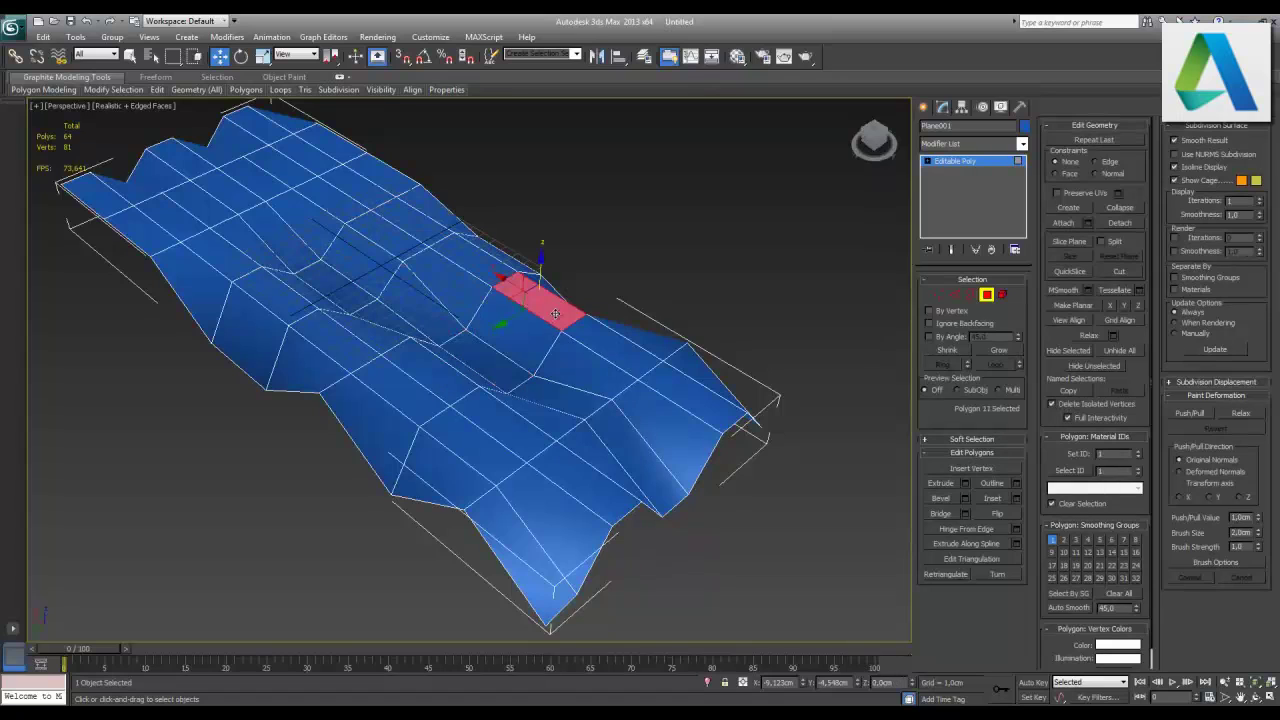
drag(540, 271, 540, 288)
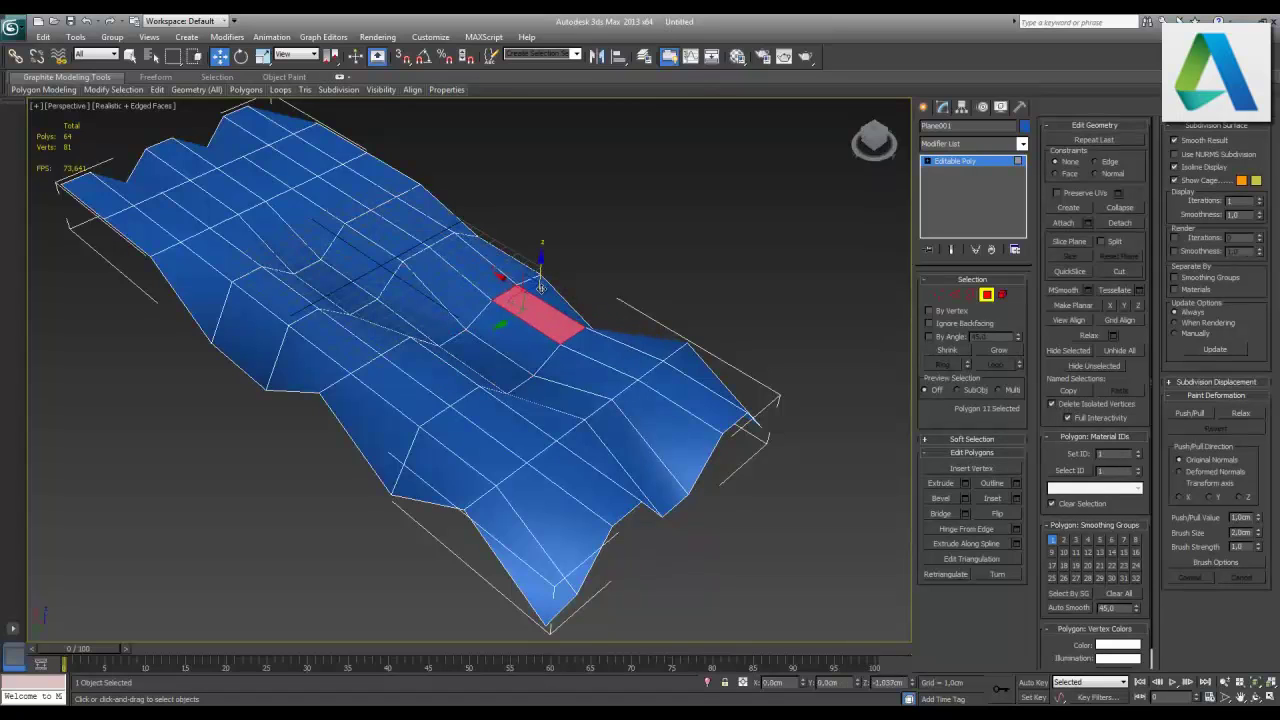
click(352, 160)
drag(352, 160, 352, 189)
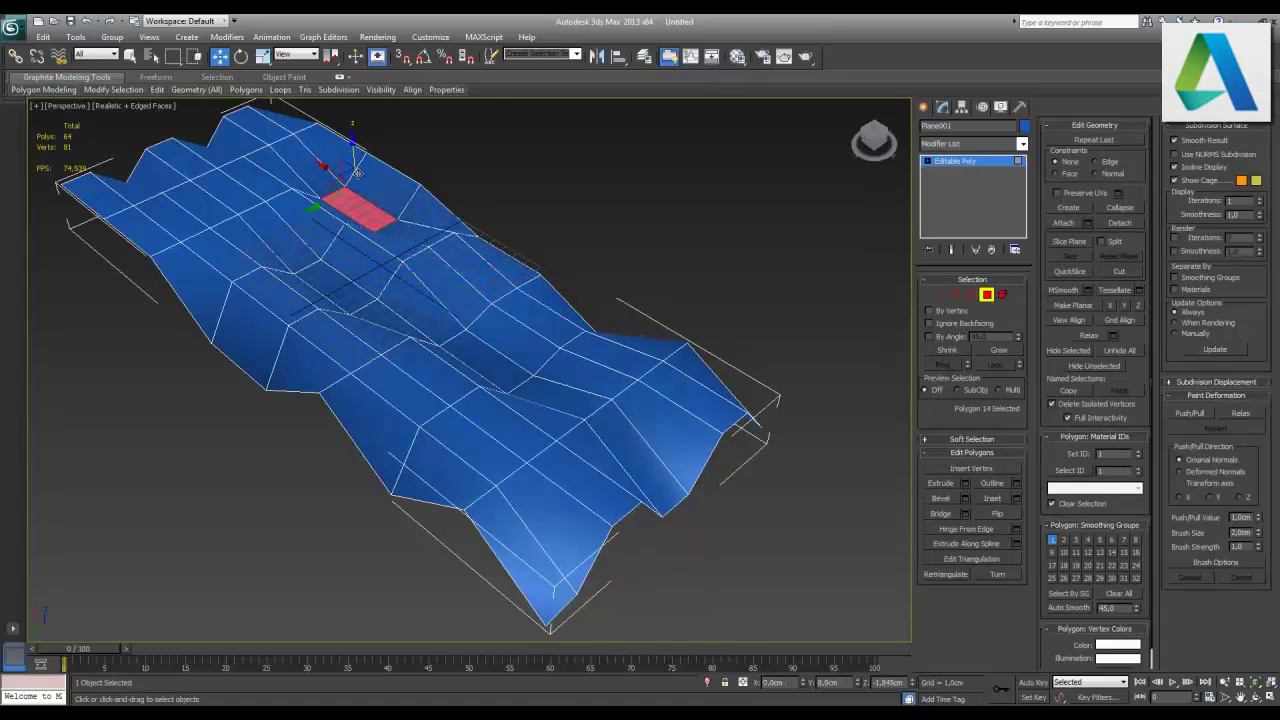
click(180, 205)
drag(180, 205, 180, 225)
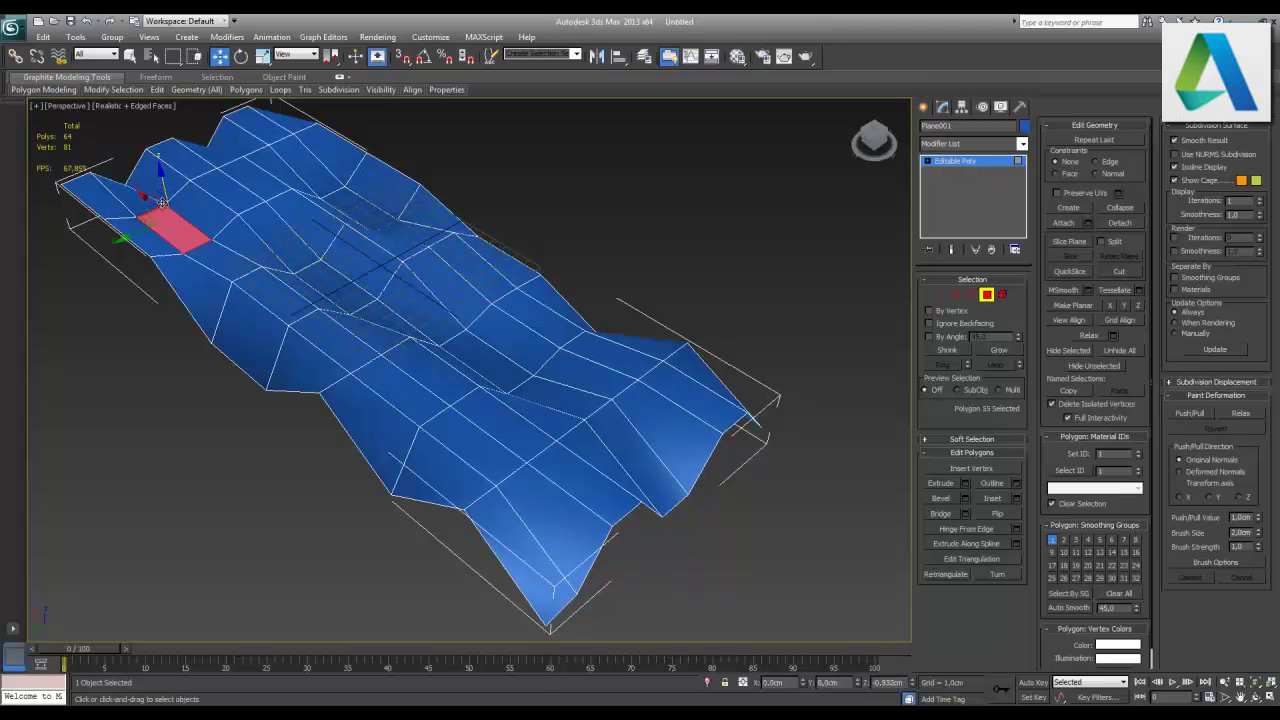
mouse_move(506, 272)
alt+middle_down()
mouse_move(568, 300)
mouse_move(526, 298)
alt+middle_up()
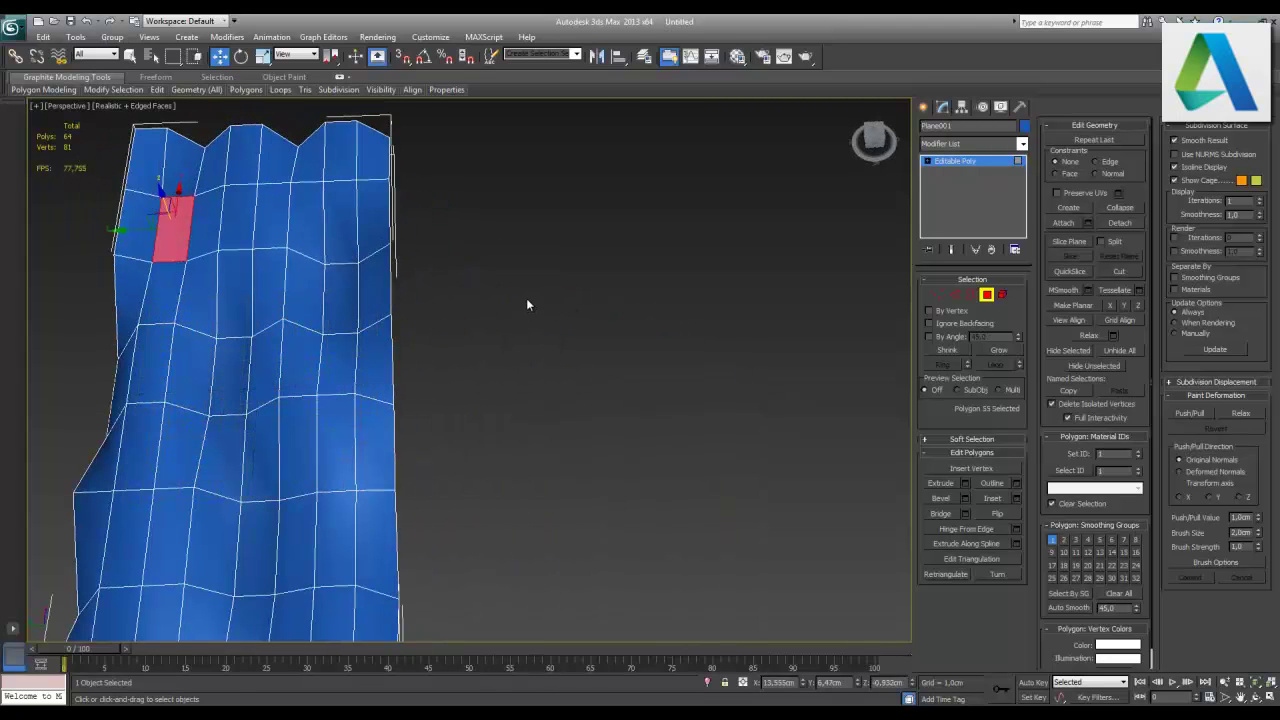
key(z)
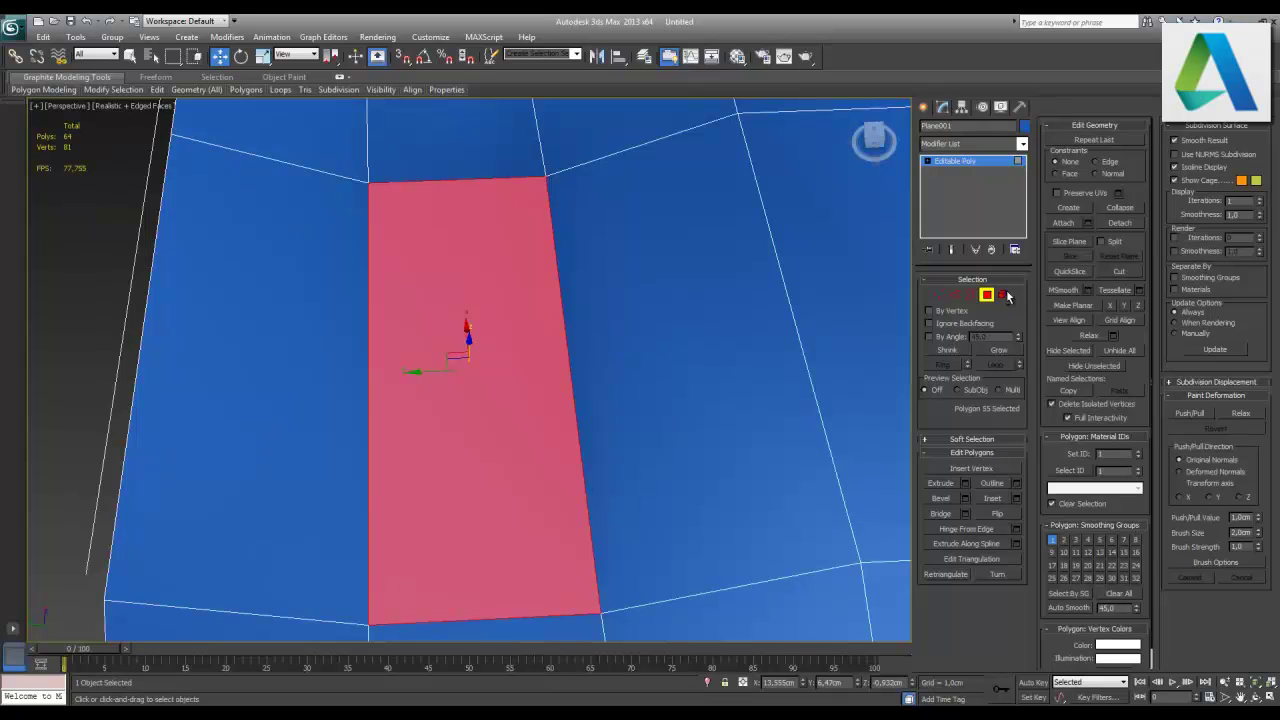
click(986, 294)
- Reframe the mesh from a tilted view and change the region selection shape
key(z)
alt+middle_drag(586, 349, 537, 330)
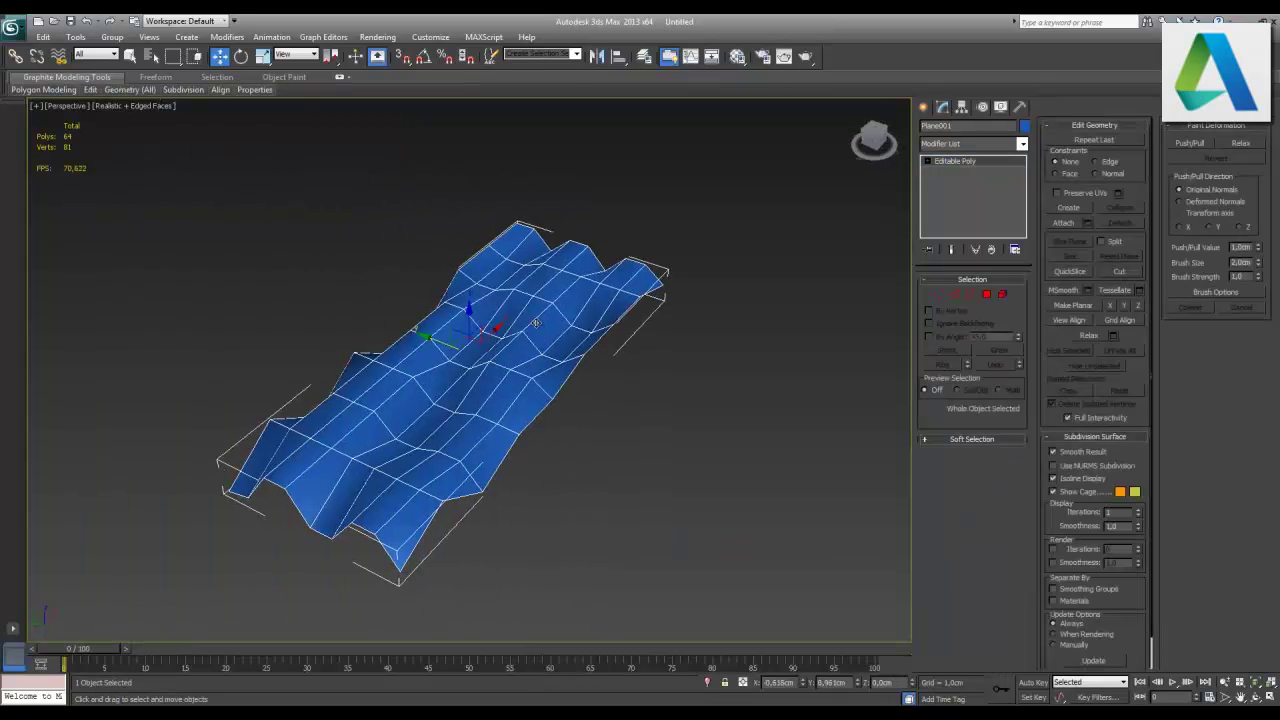
scroll(562, 325, up, 1)
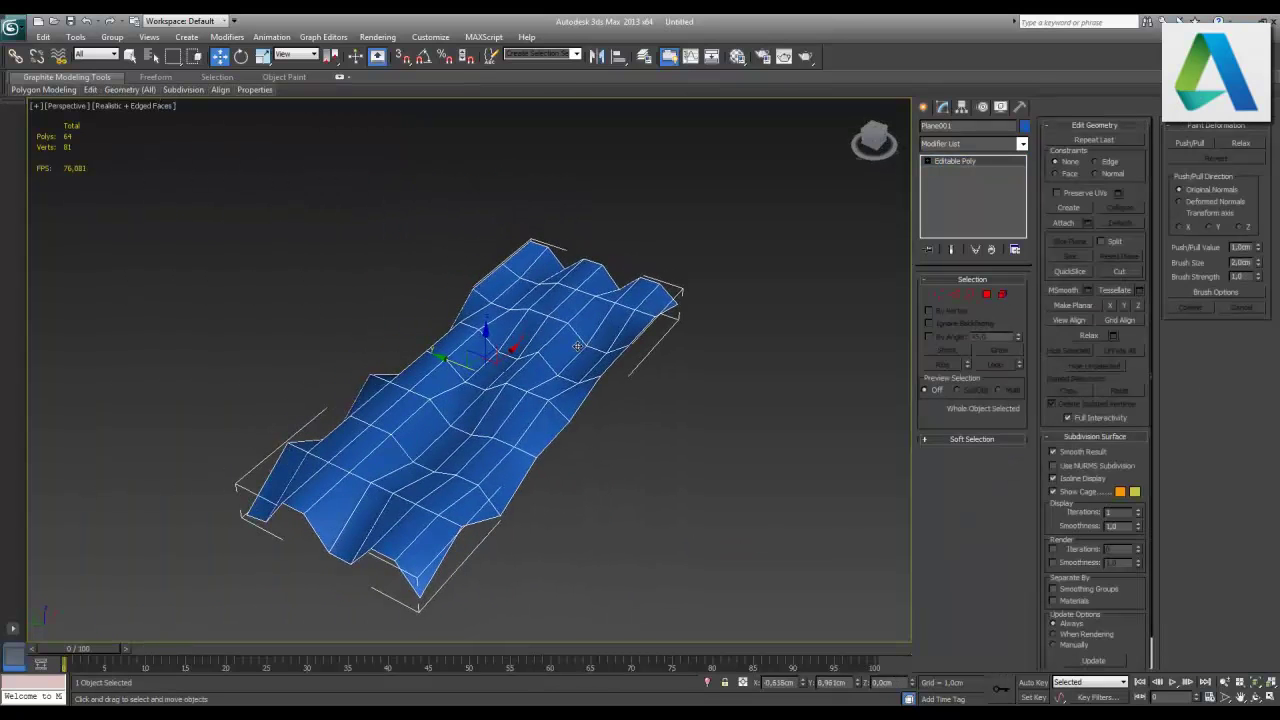
scroll(577, 346, up, 2)
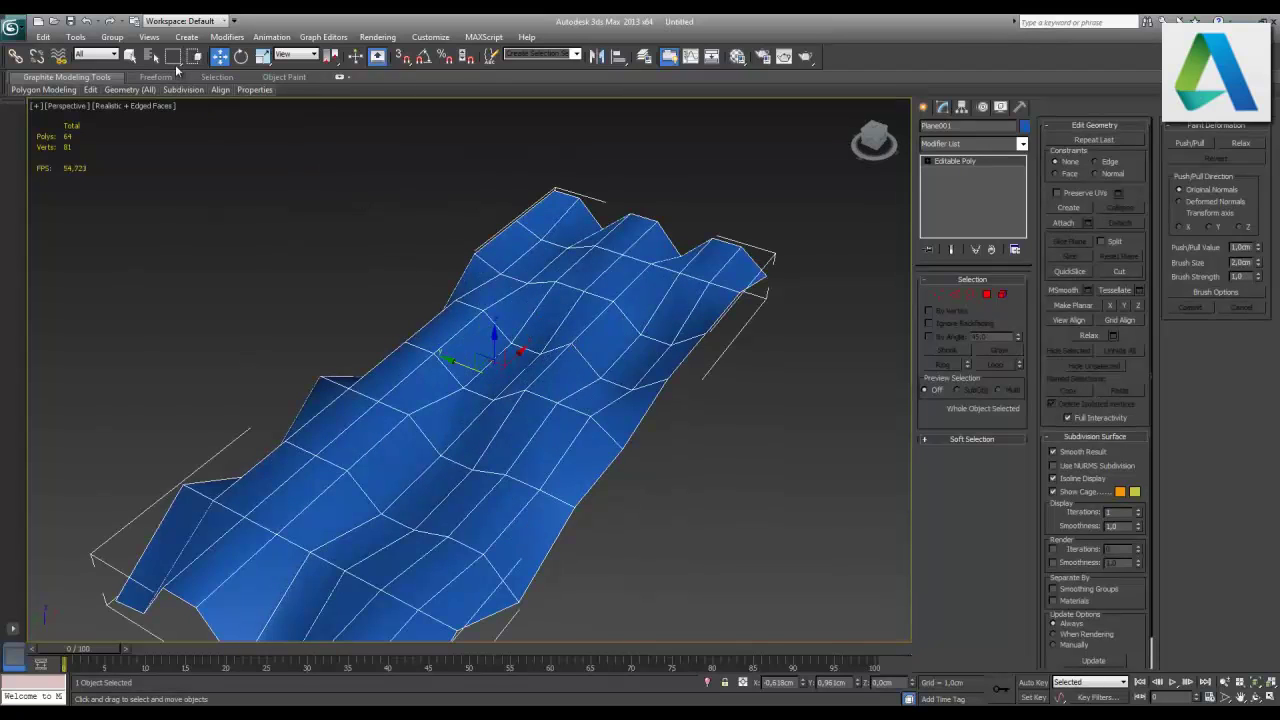
drag(176, 60, 179, 163)
mouse_move(525, 328)
alt+middle_down()
mouse_move(578, 348)
mouse_move(622, 334)
mouse_move(504, 352)
mouse_move(559, 338)
mouse_move(519, 357)
alt+middle_up()
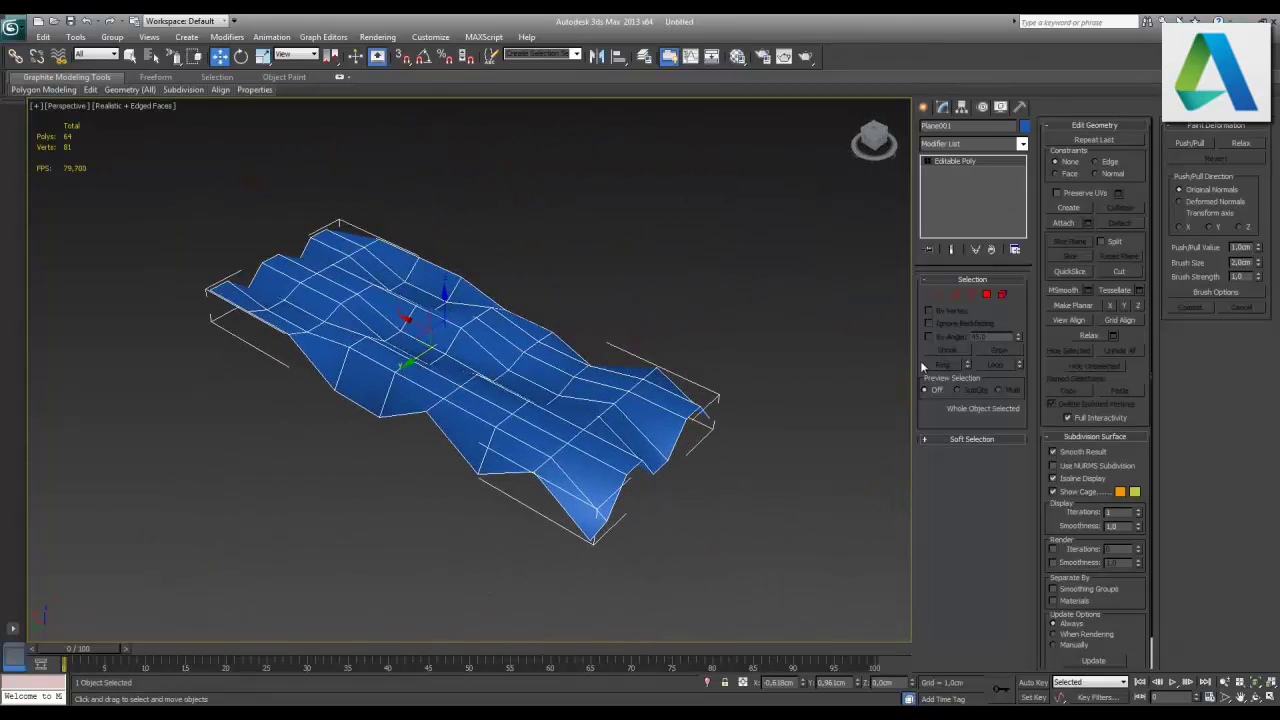
- Apply MSmooth twice for 1,024 polygons, check edged faces, and enter Polygon mode with nothing selected
click(1065, 290)
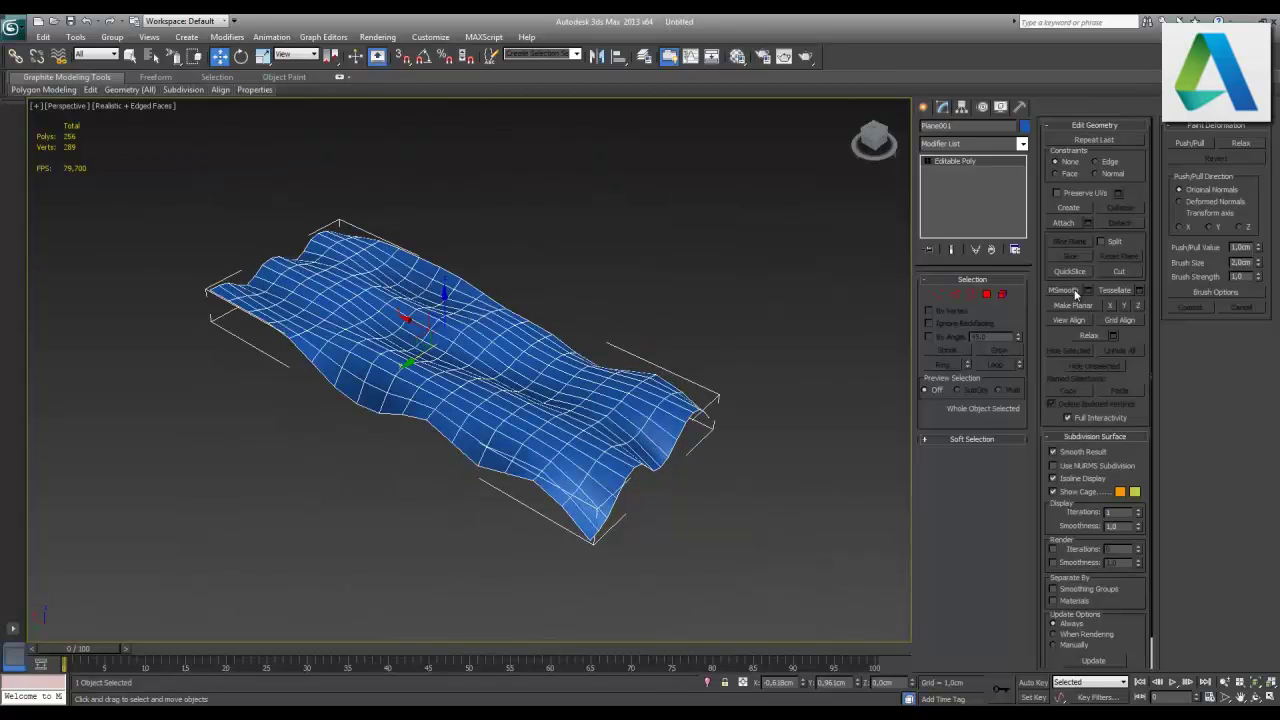
click(1076, 292)
mouse_move(701, 325)
alt+middle_down()
mouse_move(663, 306)
mouse_move(582, 312)
mouse_move(580, 346)
mouse_move(543, 343)
mouse_move(516, 380)
alt+middle_up()
key(F4)
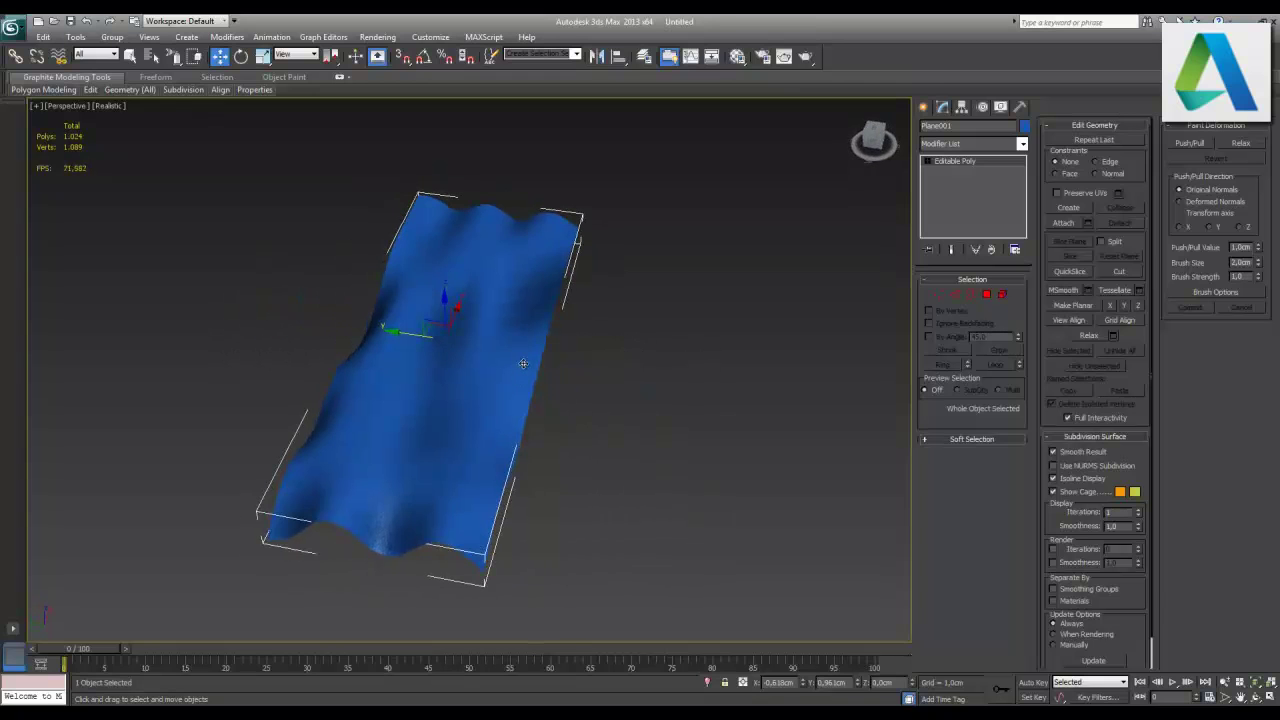
key(F4)
click(987, 294)
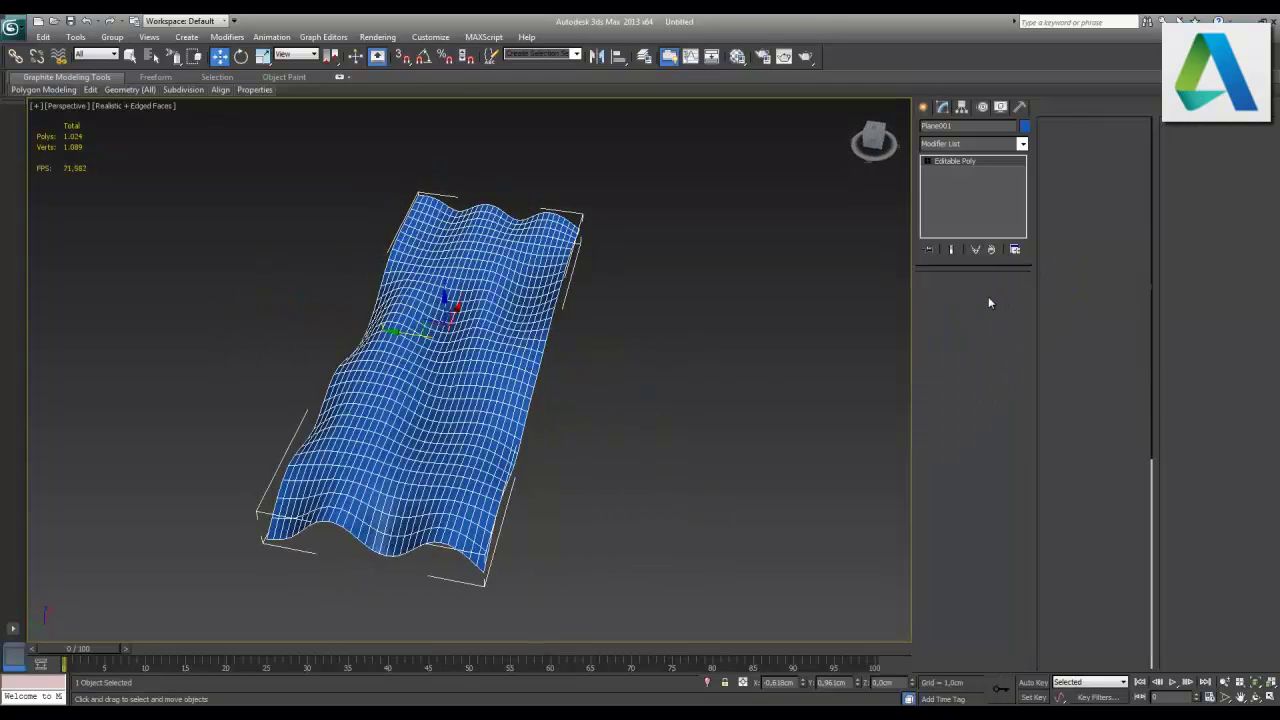
click(616, 389)
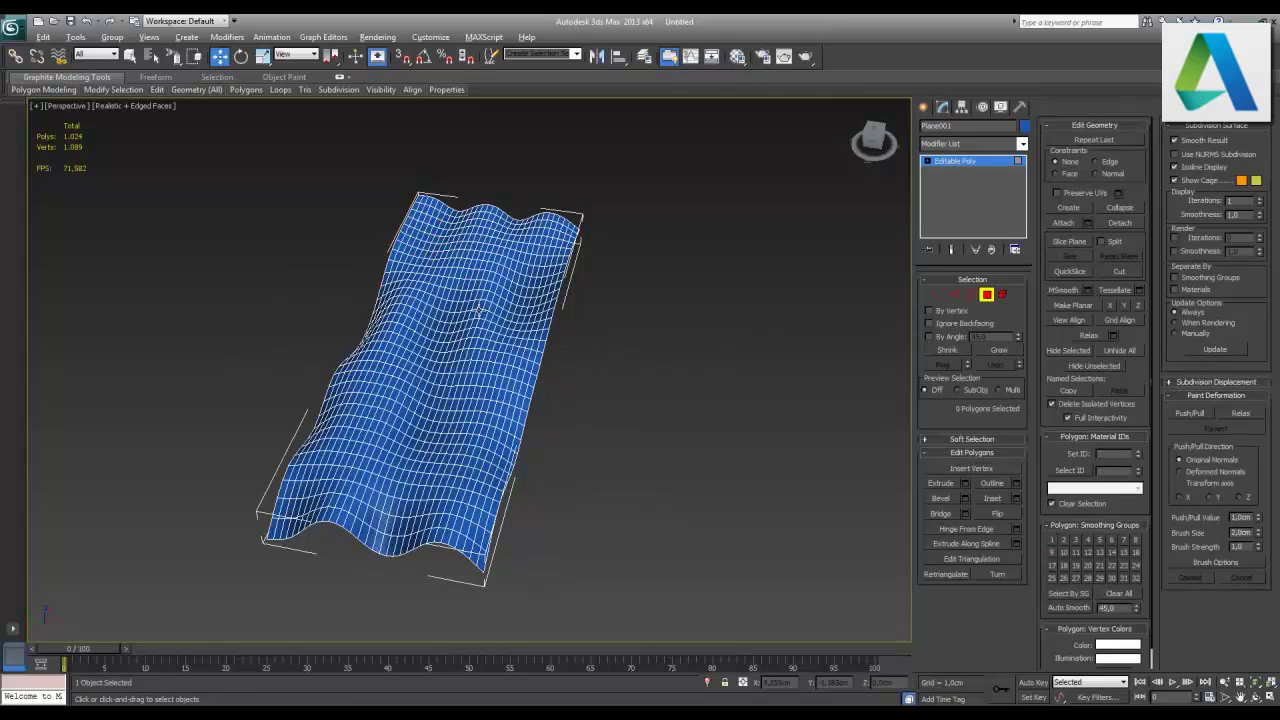
- Delete polygon patches in the centre and along the left, bottom and top edges
alt+middle_drag(674, 366, 523, 329)
drag(538, 338, 514, 330)
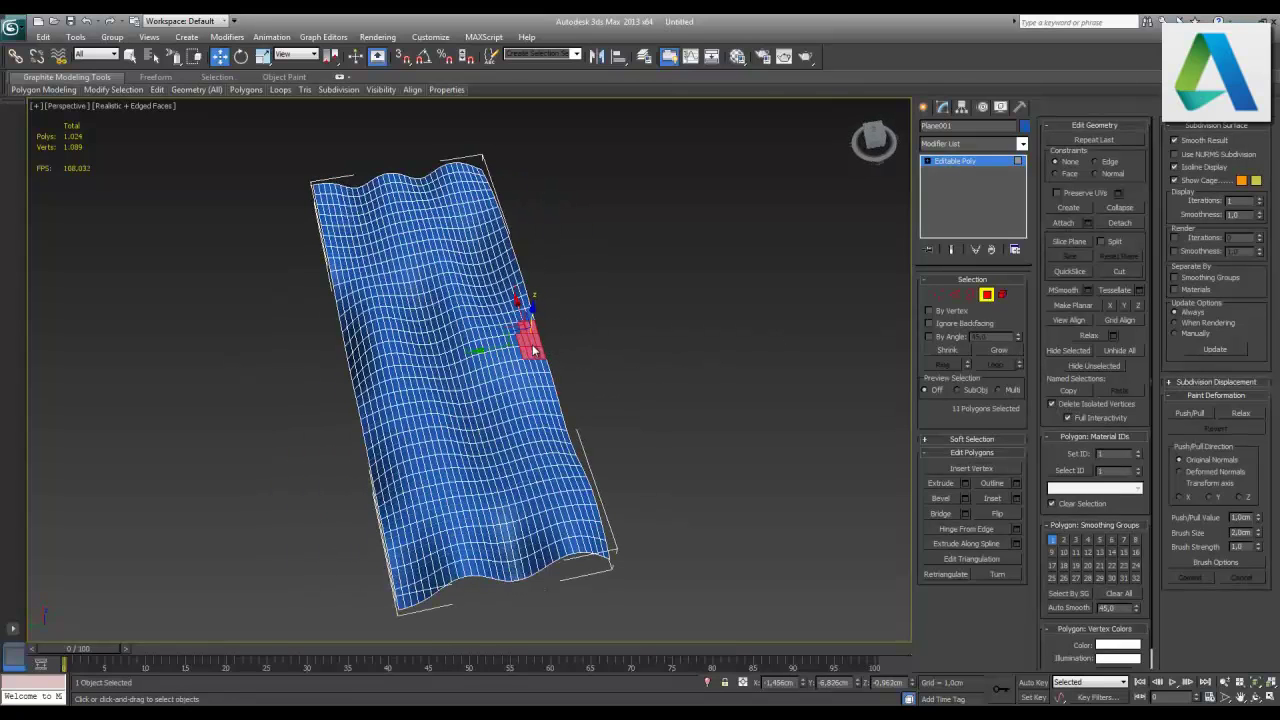
key(Delete)
drag(350, 315, 355, 390)
key(Delete)
drag(542, 612, 475, 520)
key(Delete)
drag(500, 207, 468, 165)
key(Delete)
drag(375, 172, 440, 228)
key(Delete)
drag(285, 258, 365, 278)
key(Delete)
- Punch more holes at the top-left, top end, lower right, left edge and lower edge
drag(305, 175, 332, 204)
key(Delete)
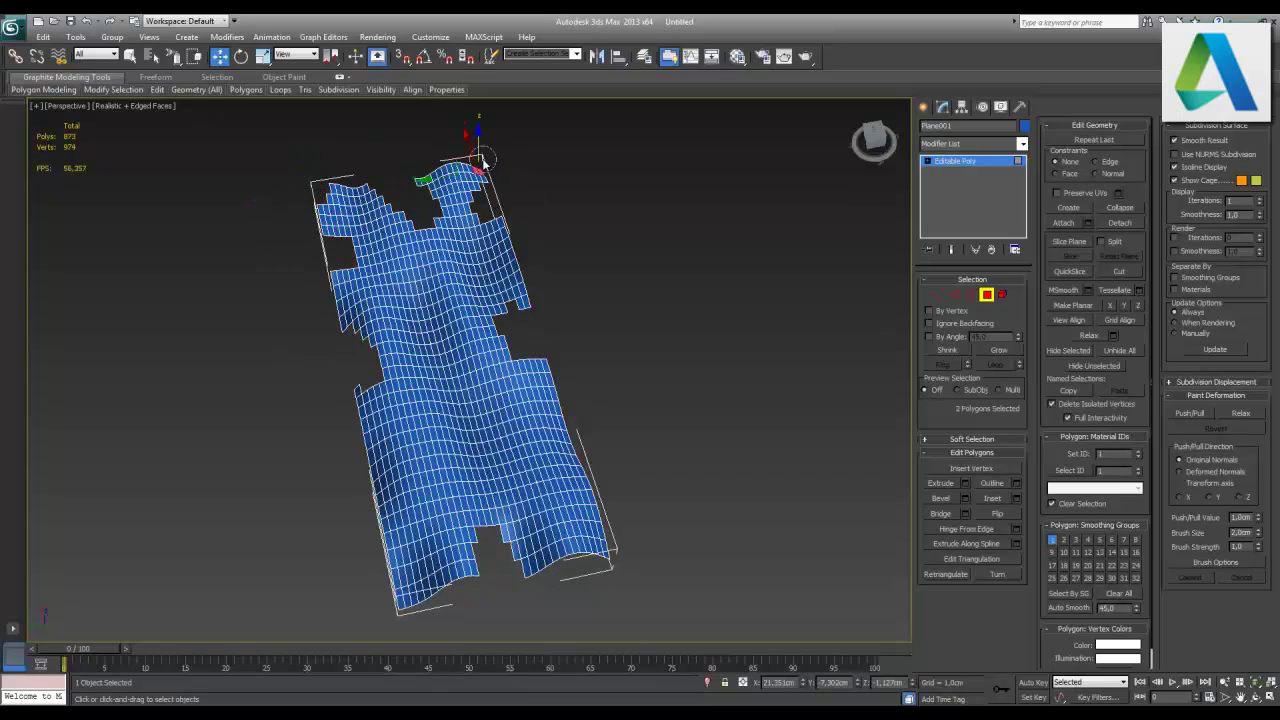
drag(490, 148, 438, 178)
key(Delete)
drag(620, 496, 524, 442)
key(Delete)
drag(366, 432, 440, 505)
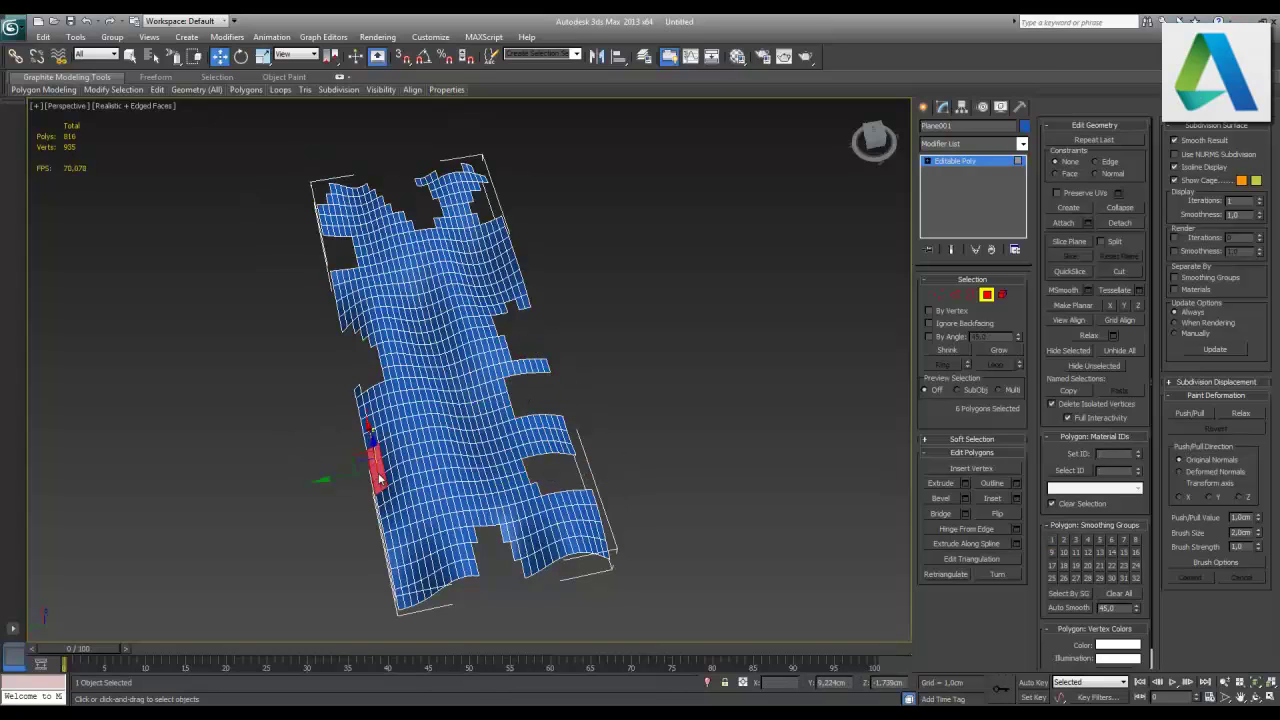
key(Delete)
drag(584, 590, 555, 520)
key(Delete)
- Delete a central strip of polygons plus polygons near the right edge and mesh centre
click(444, 383)
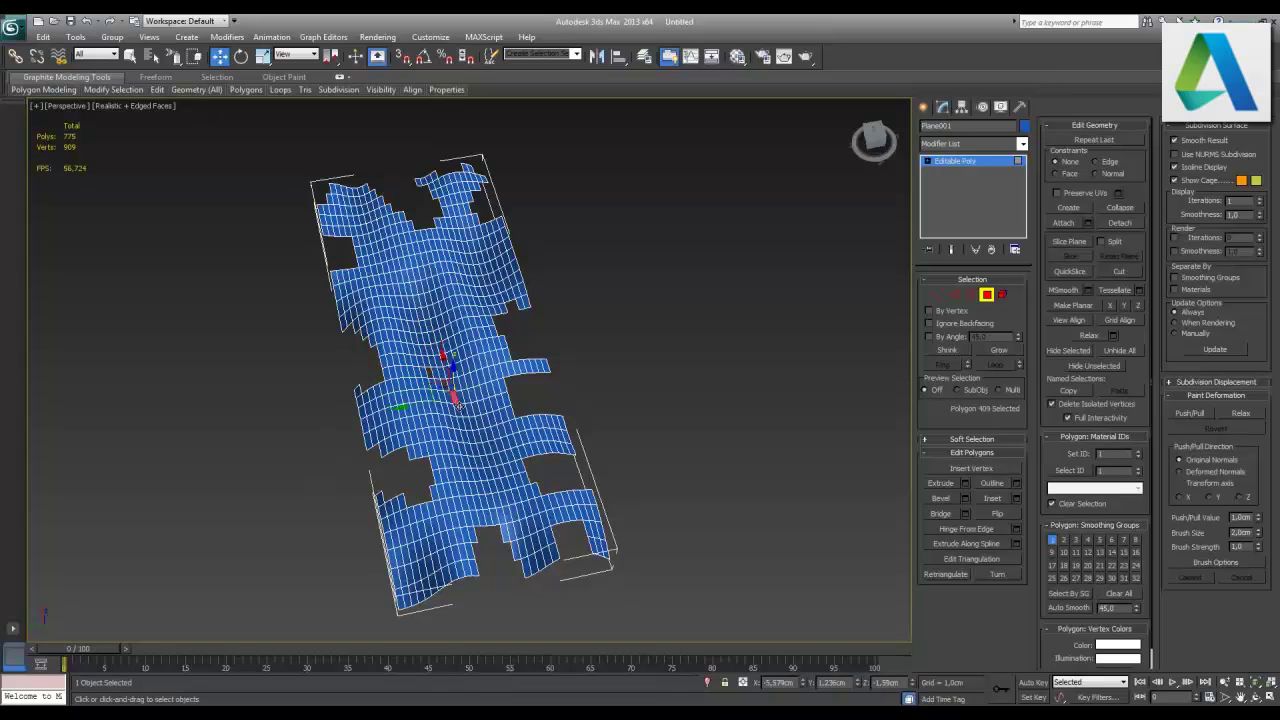
ctrl+click(458, 428)
ctrl+click(452, 405)
ctrl+click(446, 385)
key(Delete)
click(428, 325)
drag(527, 290, 482, 222)
key(Delete)
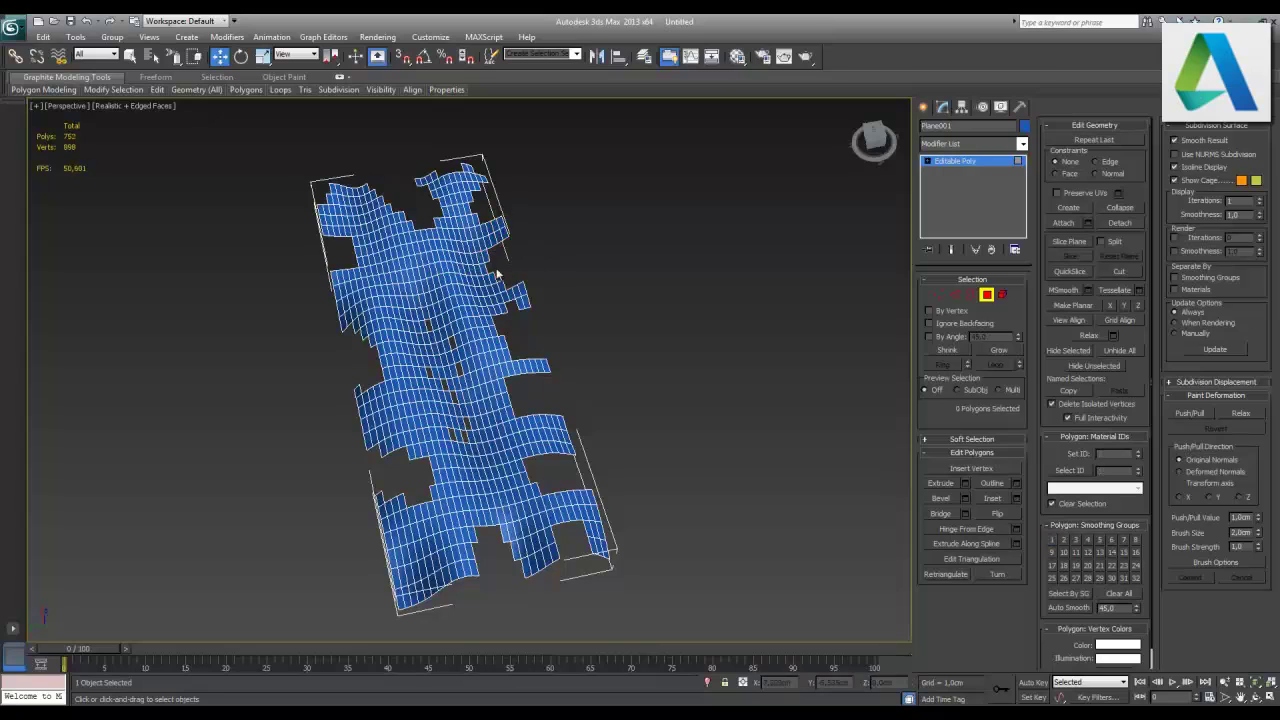
key(Delete)
click(412, 266)
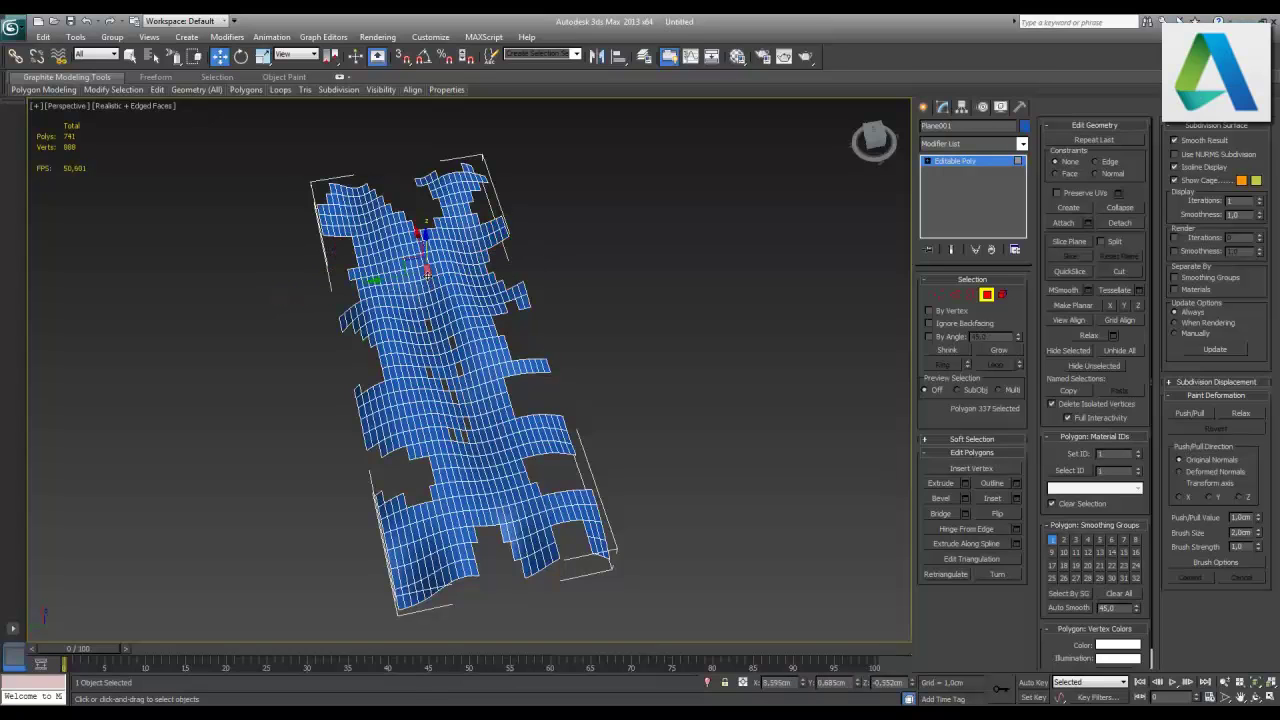
ctrl+click(418, 392)
key(Delete)
- Remove small patches in the upper middle and single polygons on the right side
click(376, 242)
key(Delete)
click(416, 226)
key(Delete)
click(452, 268)
key(Delete)
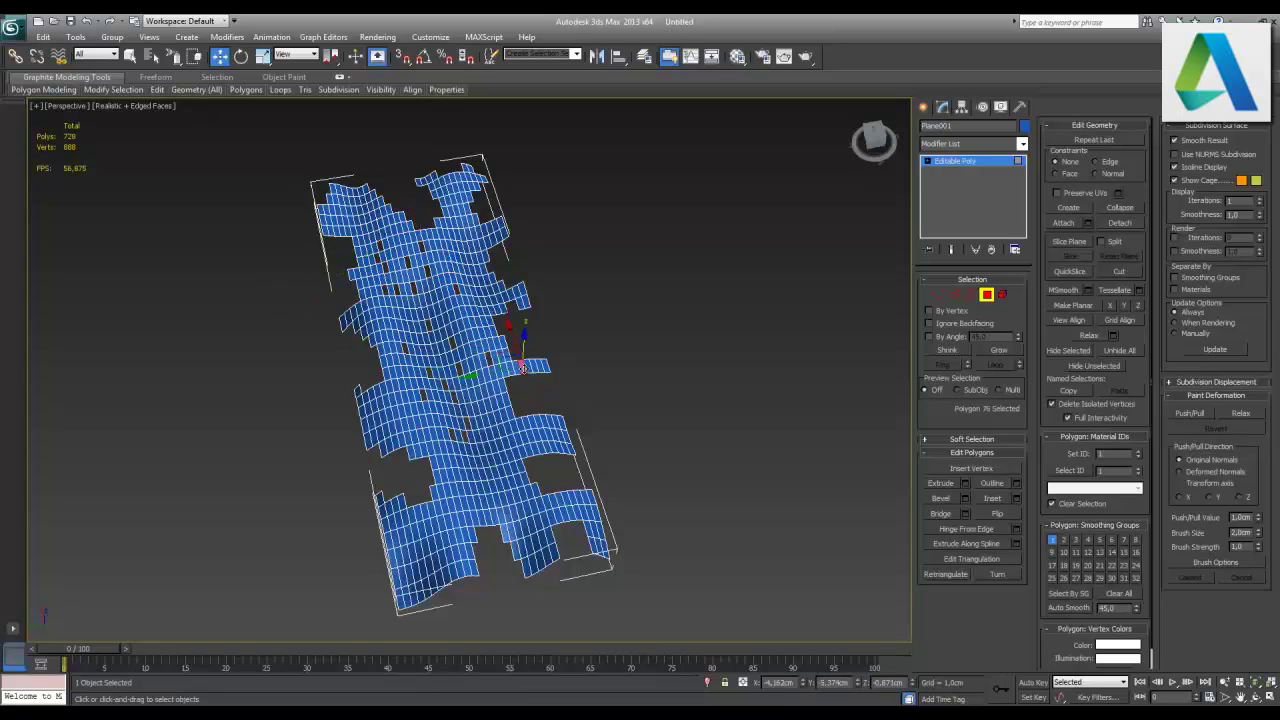
key(Delete)
click(540, 430)
key(Delete)
click(561, 430)
key(Delete)
click(549, 431)
key(Delete)
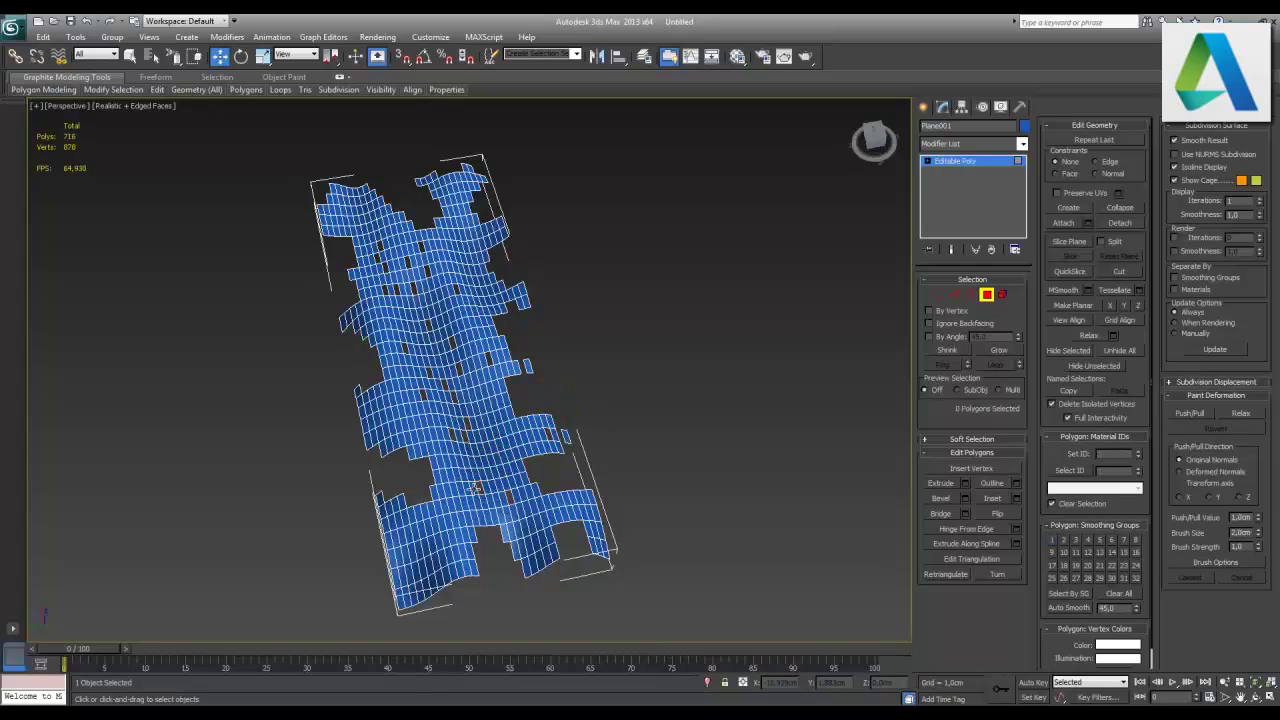
- Delete clusters at the lower end and corners, leaving a ragged 668-polygon mesh
drag(493, 534, 468, 482)
key(Delete)
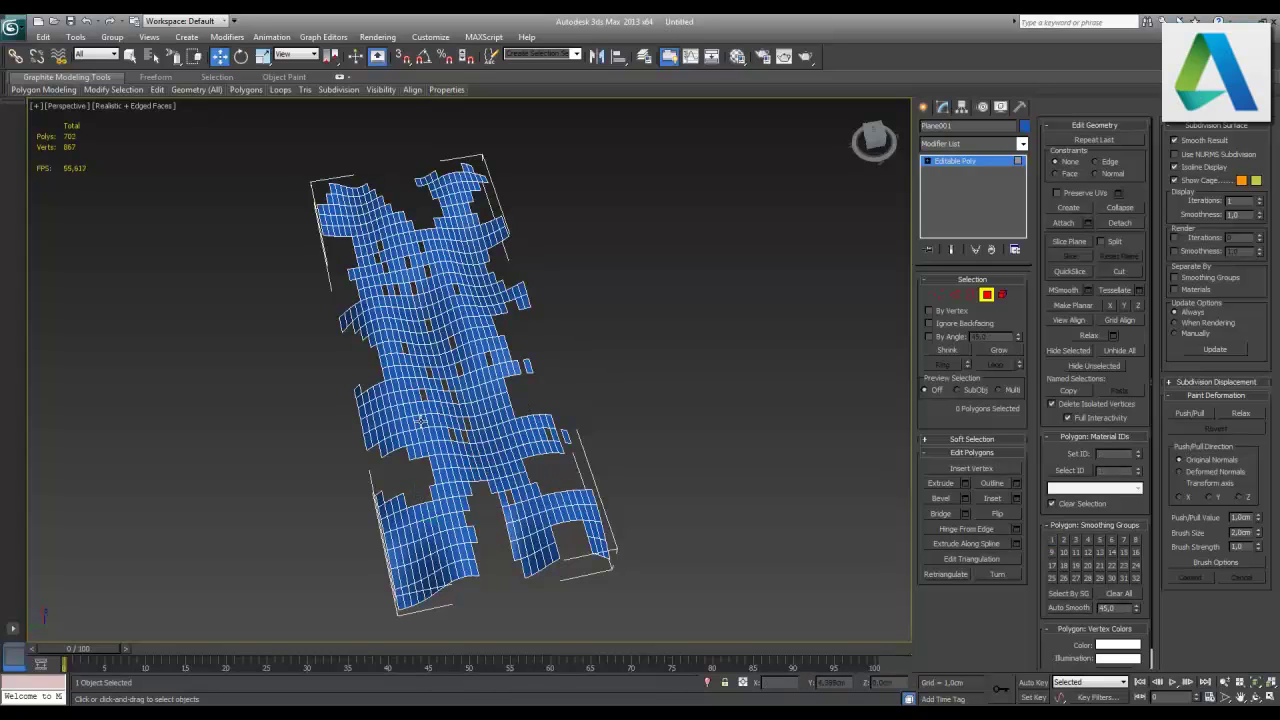
drag(437, 619, 371, 603)
key(Delete)
drag(617, 526, 602, 533)
key(Delete)
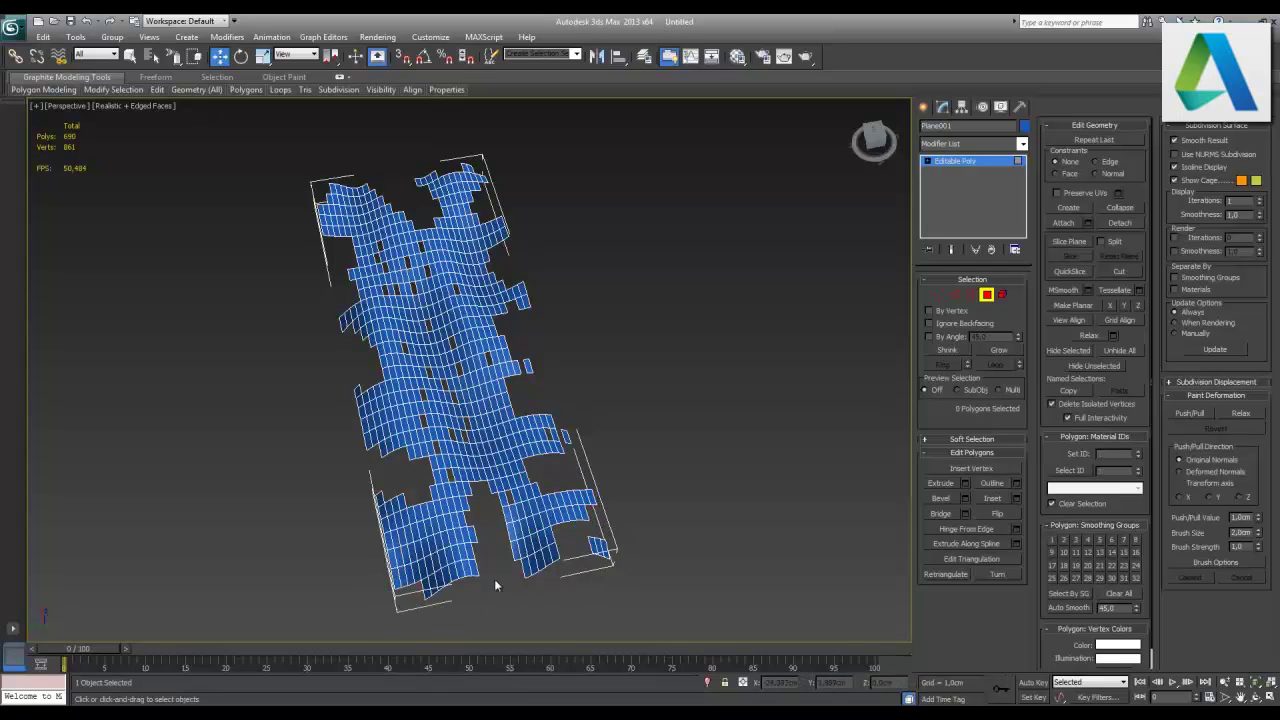
drag(470, 498, 438, 565)
key(Delete)
drag(428, 510, 382, 570)
key(Delete)
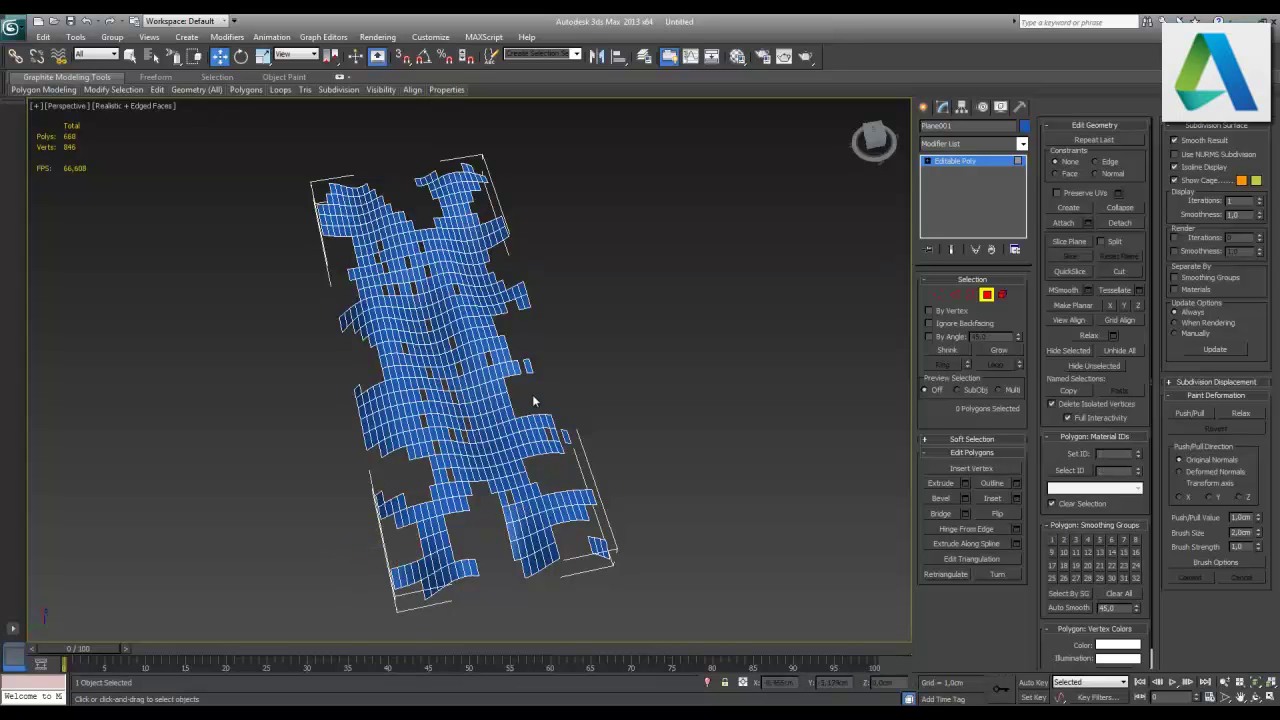
alt+middle_drag(533, 397, 634, 387)
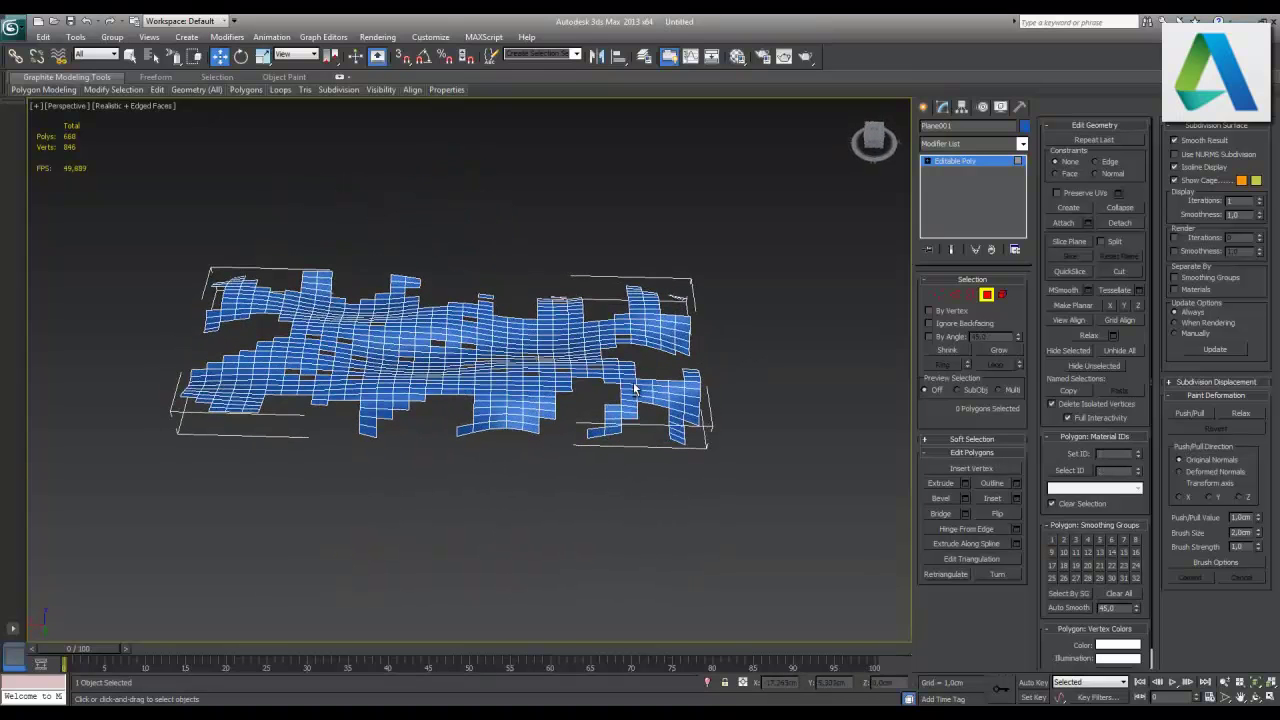
alt+middle_drag(640, 390, 977, 457)
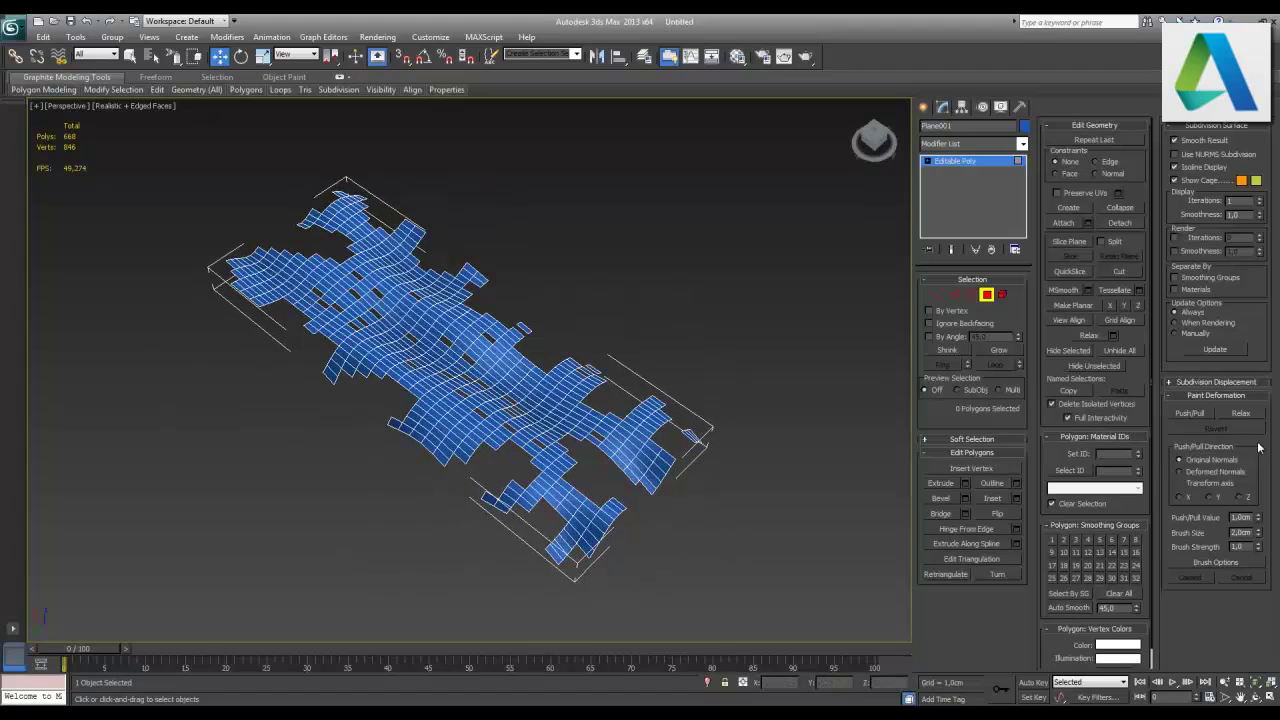
- Paint raised bumps with Push/Pull at value 2.0 and brush size 5.0, undoing stray spikes
click(1190, 414)
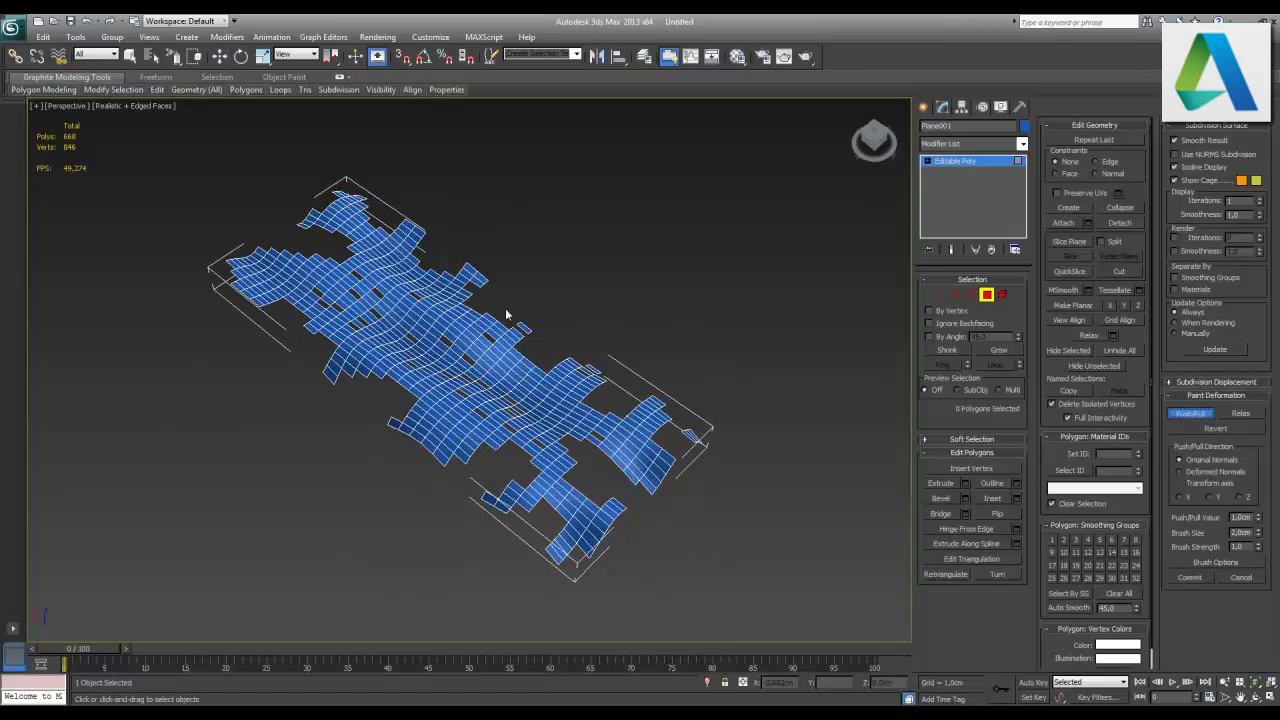
middle_drag(474, 289, 483, 323)
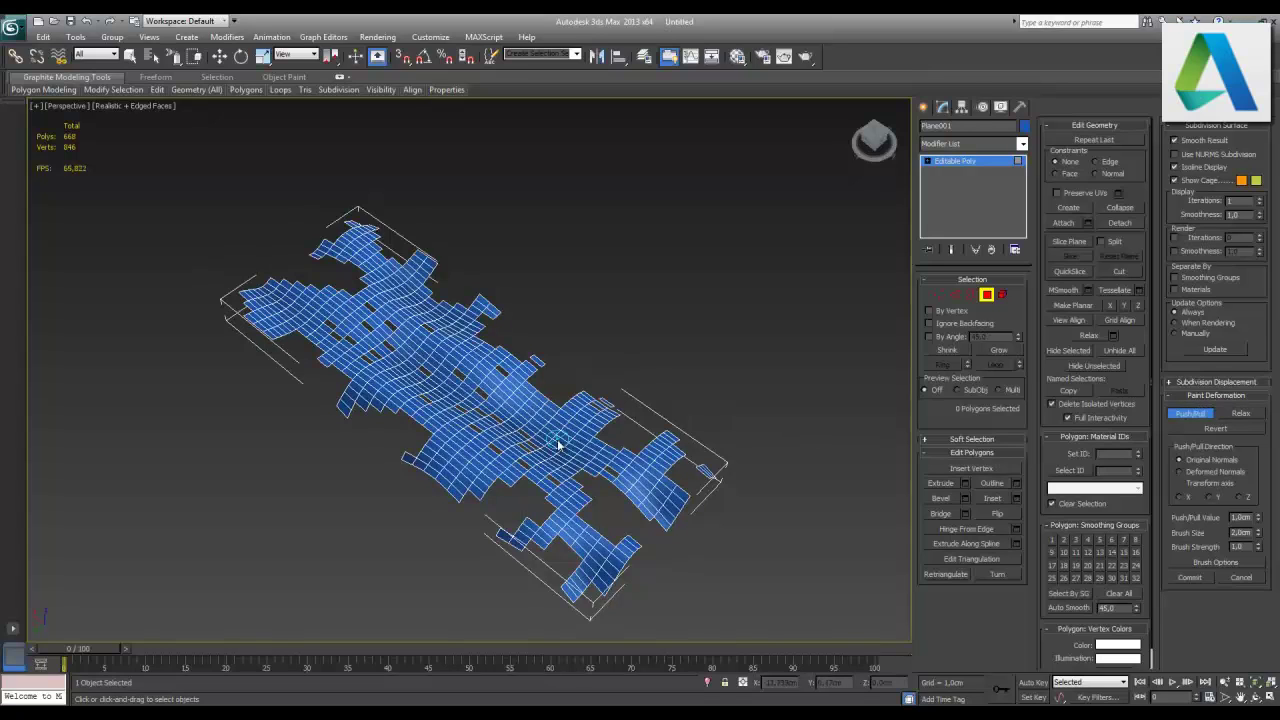
mouse_move(487, 437)
mouse_down()
mouse_move(420, 330)
mouse_move(491, 380)
mouse_move(387, 370)
mouse_up()
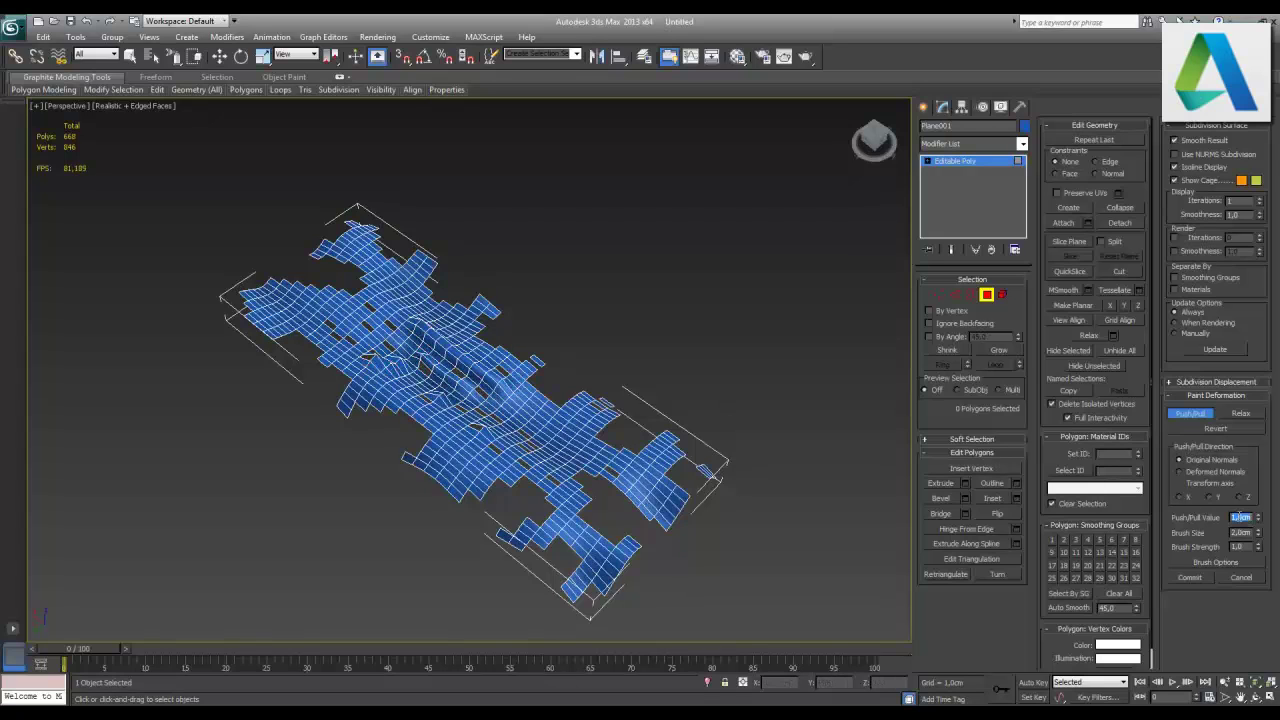
text(5)
key(Return)
click(372, 340)
click(452, 390)
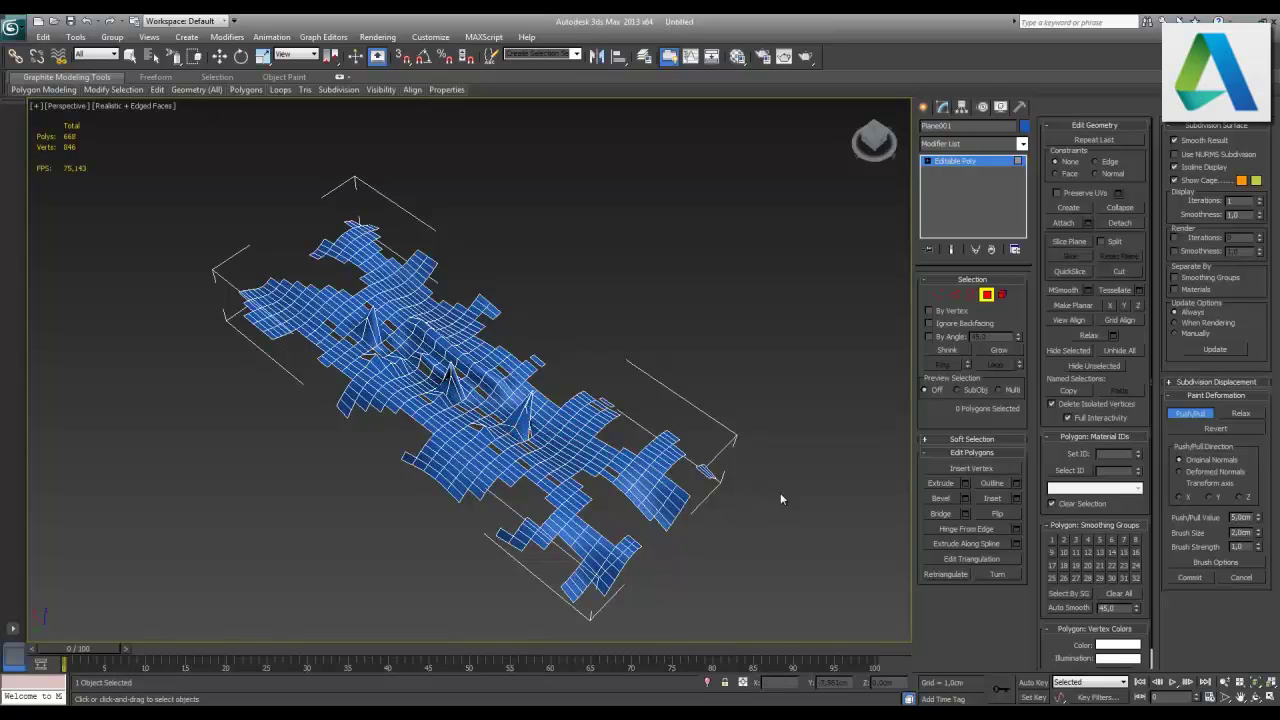
key(ctrl+z)
key(ctrl+z)
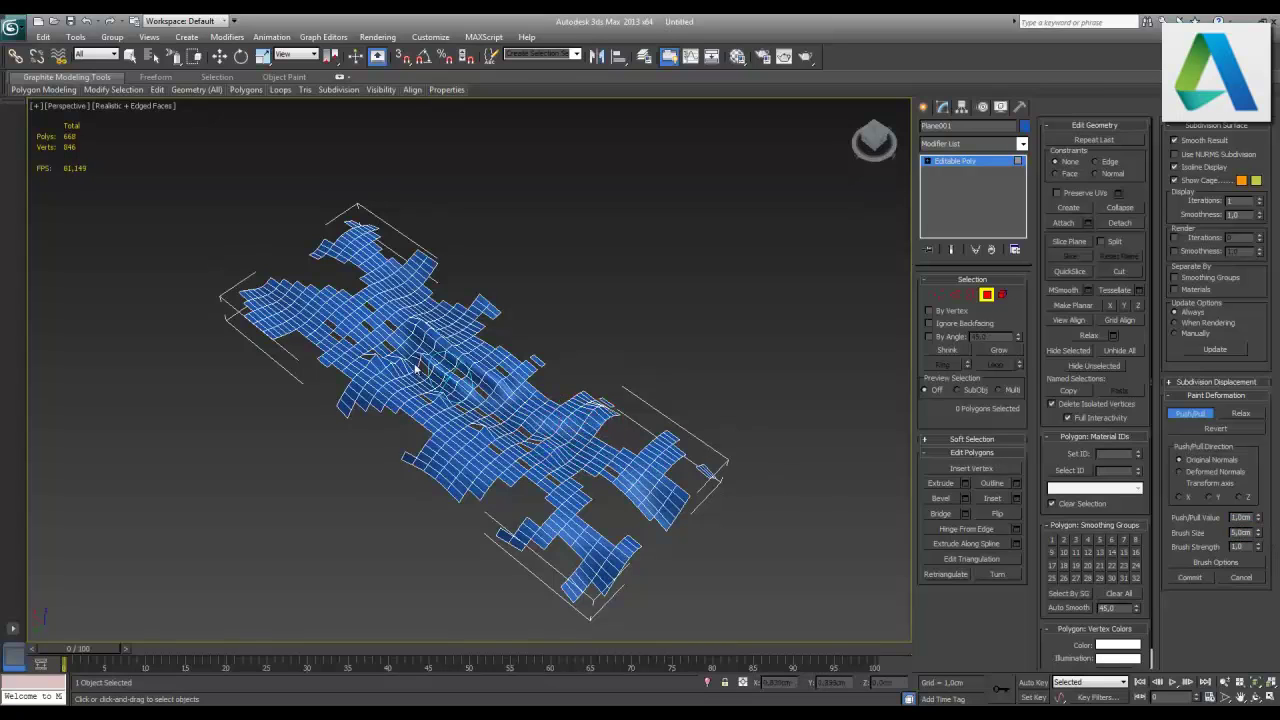
- Paint more bumps and bulges near the middle, both ends and along the left arm
drag(337, 334, 323, 334)
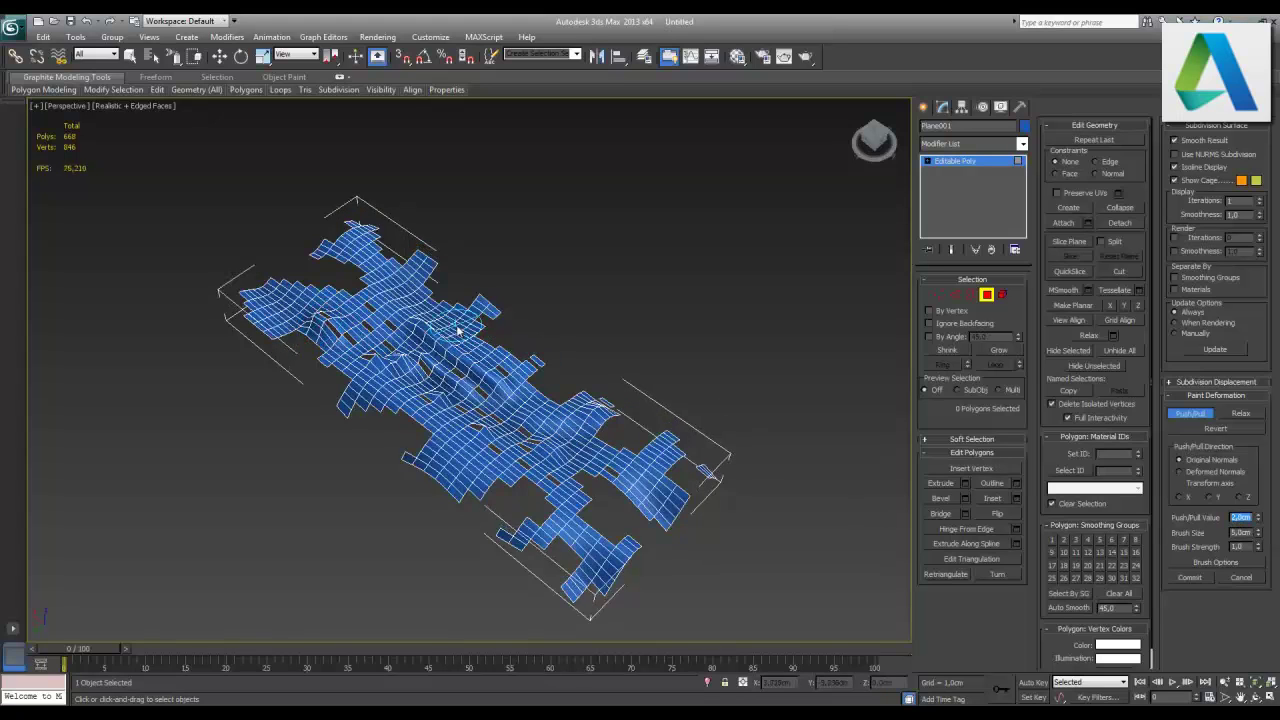
mouse_move(347, 250)
mouse_down()
mouse_move(365, 240)
mouse_move(391, 263)
mouse_up()
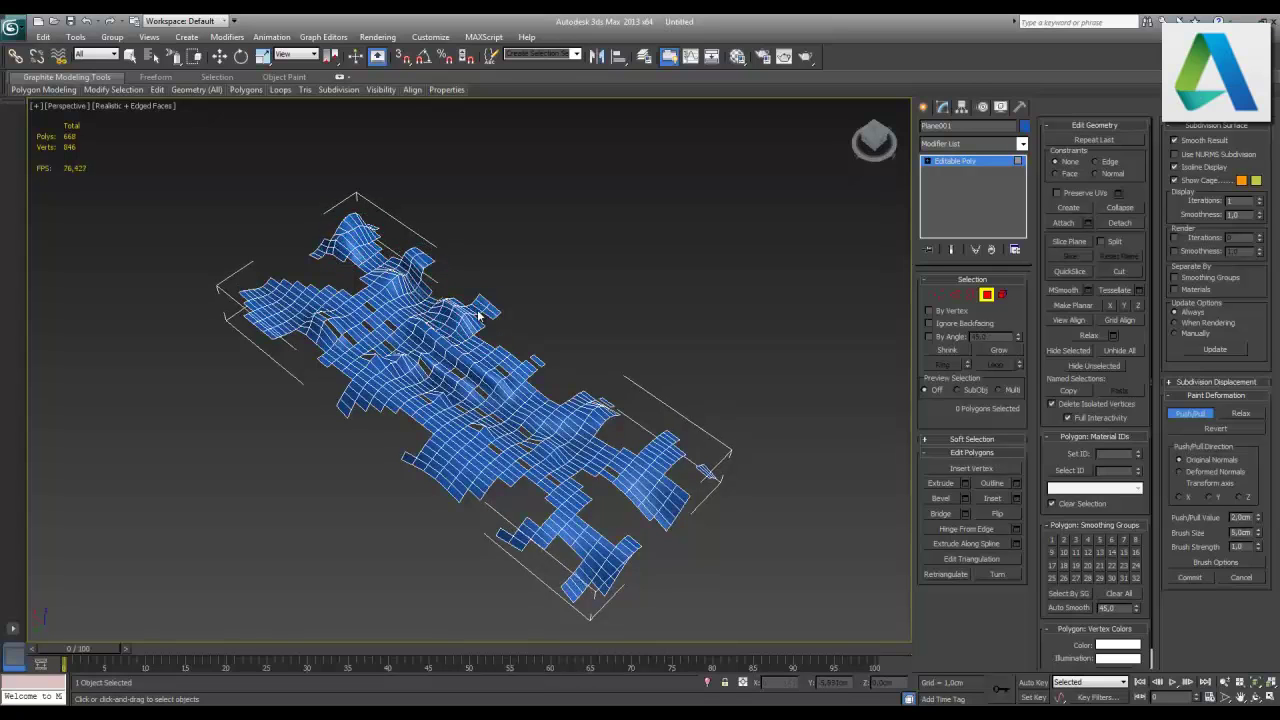
mouse_move(482, 348)
mouse_down()
mouse_move(595, 432)
mouse_move(663, 457)
mouse_move(663, 434)
mouse_up()
drag(589, 412, 594, 398)
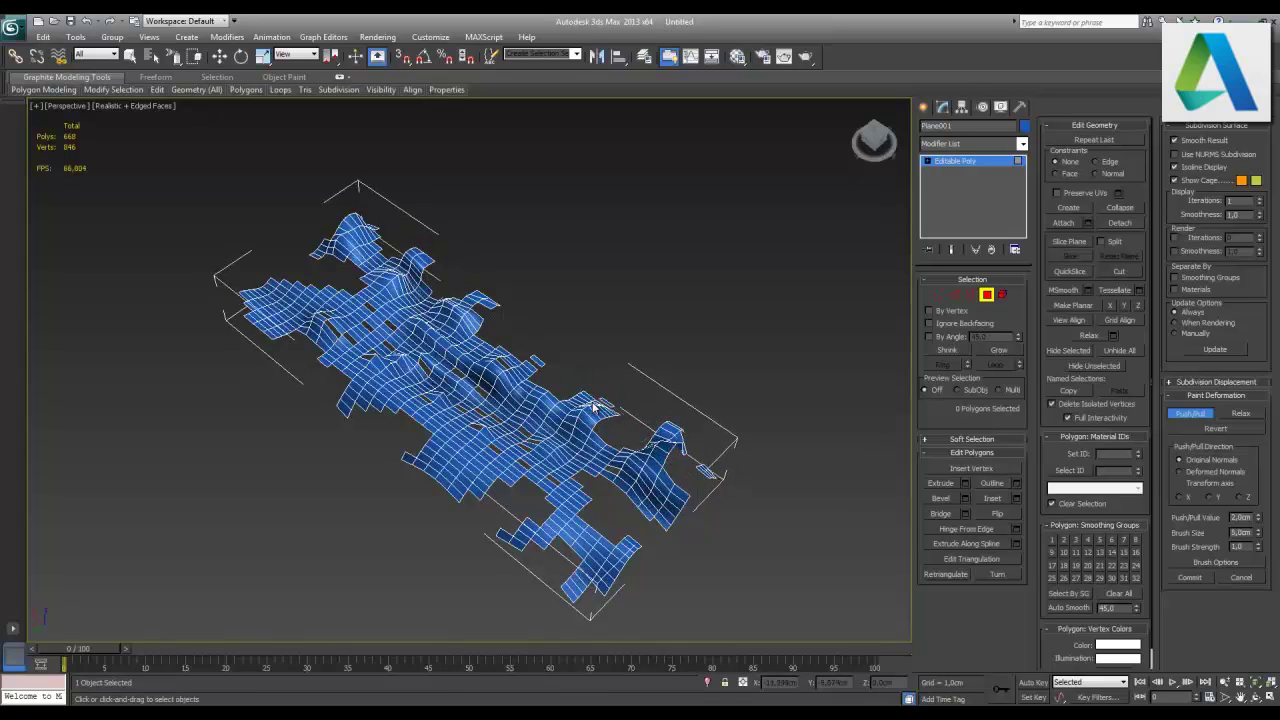
drag(350, 403, 331, 300)
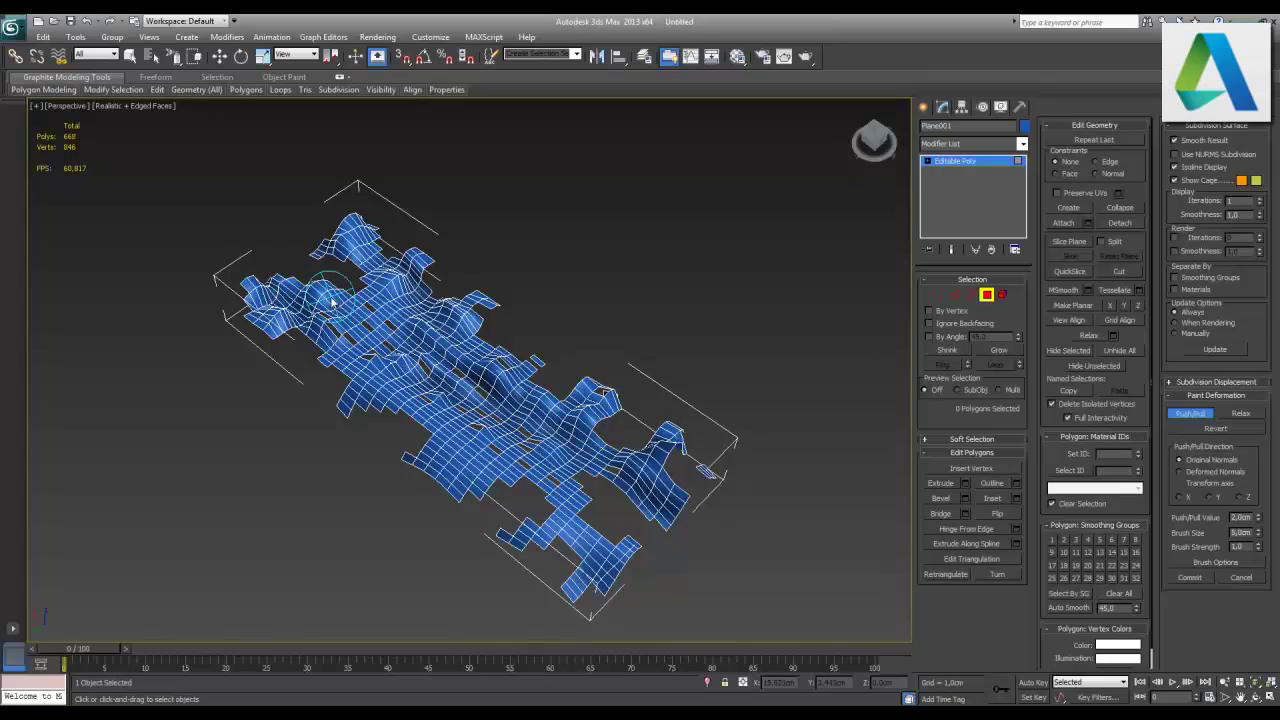
key(F1)
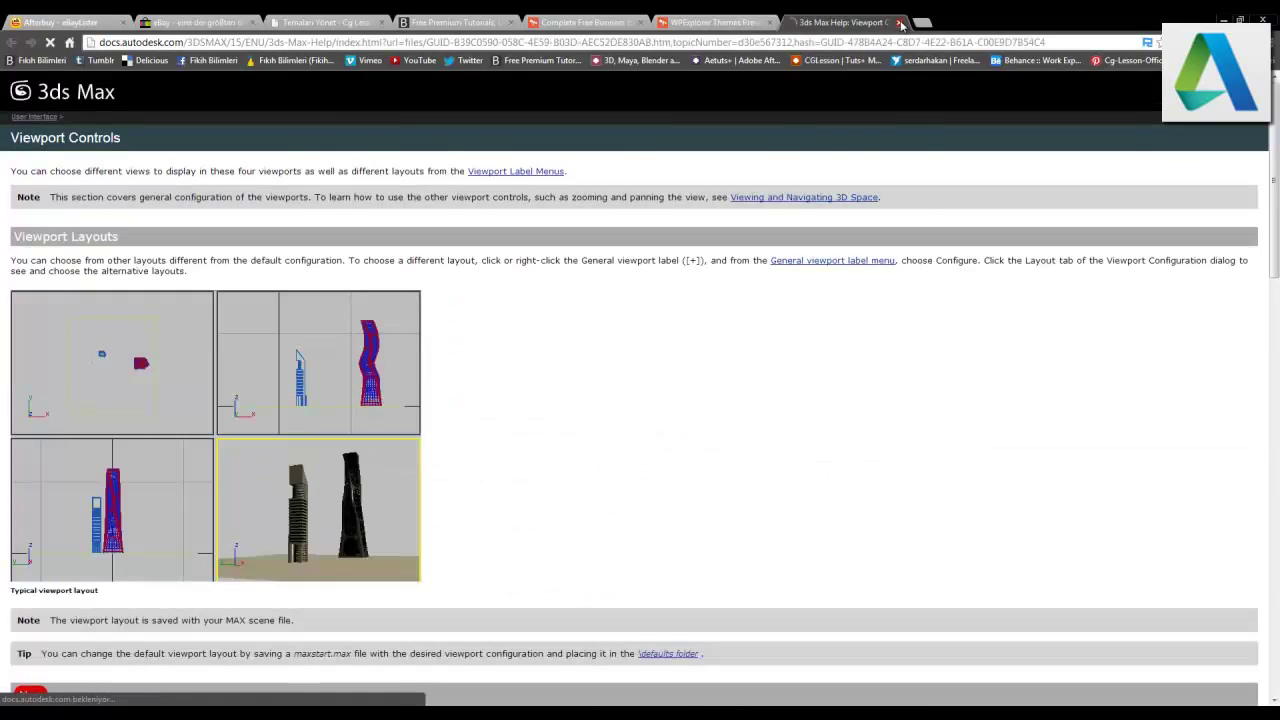
click(899, 24)
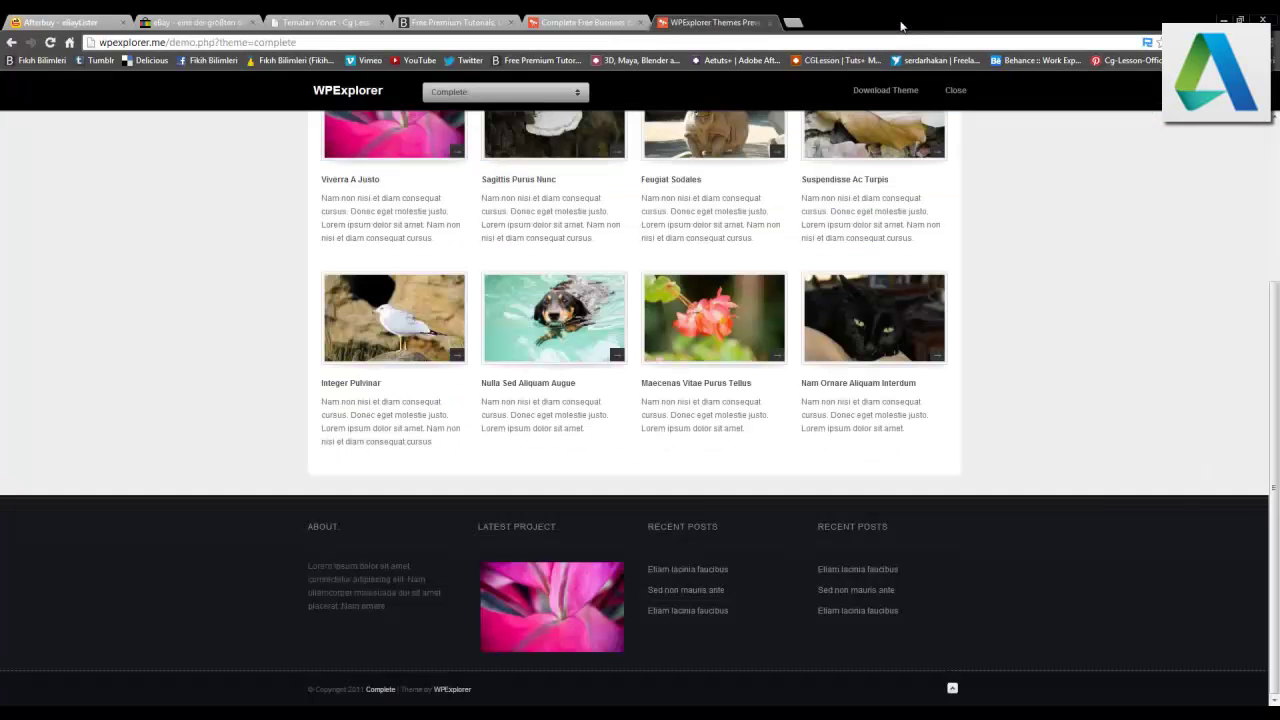
key(alt+Tab)
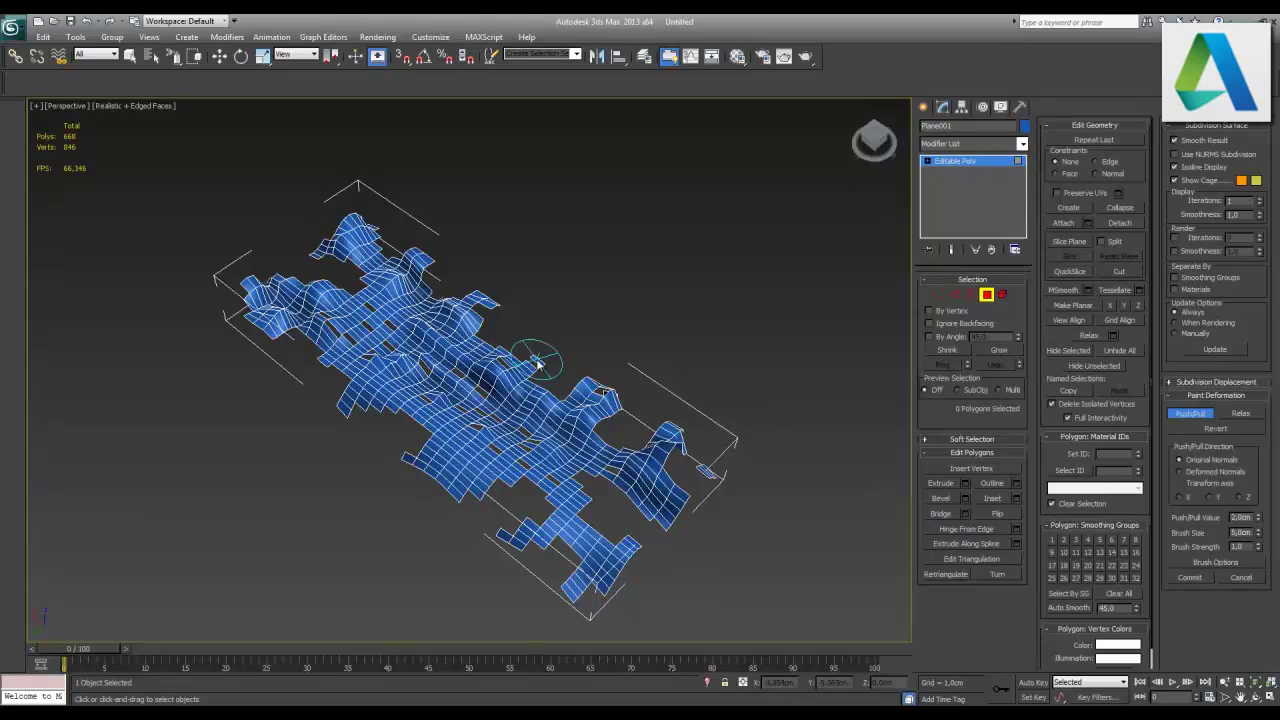
- Paint extra ridges across the mesh centre, then switch Push/Pull off
mouse_move(444, 424)
mouse_down()
mouse_move(376, 312)
mouse_move(604, 567)
mouse_move(668, 500)
mouse_move(705, 485)
mouse_move(567, 597)
mouse_move(257, 330)
mouse_move(460, 380)
mouse_move(490, 340)
mouse_move(590, 420)
mouse_move(610, 460)
mouse_move(659, 482)
mouse_move(640, 495)
mouse_move(557, 488)
mouse_move(530, 437)
mouse_up()
mouse_move(615, 370)
alt+middle_down()
mouse_move(551, 380)
mouse_move(505, 436)
alt+middle_up()
mouse_move(505, 436)
mouse_down()
mouse_move(480, 400)
mouse_move(417, 443)
mouse_up()
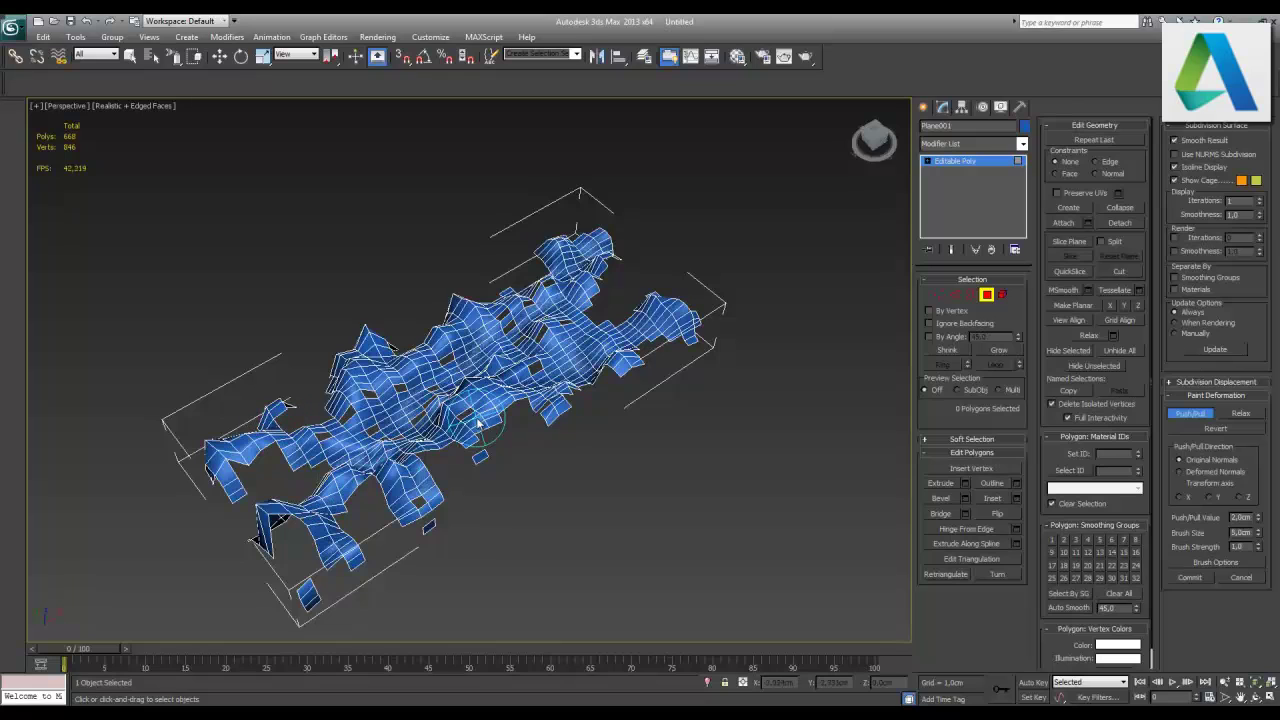
click(1189, 418)
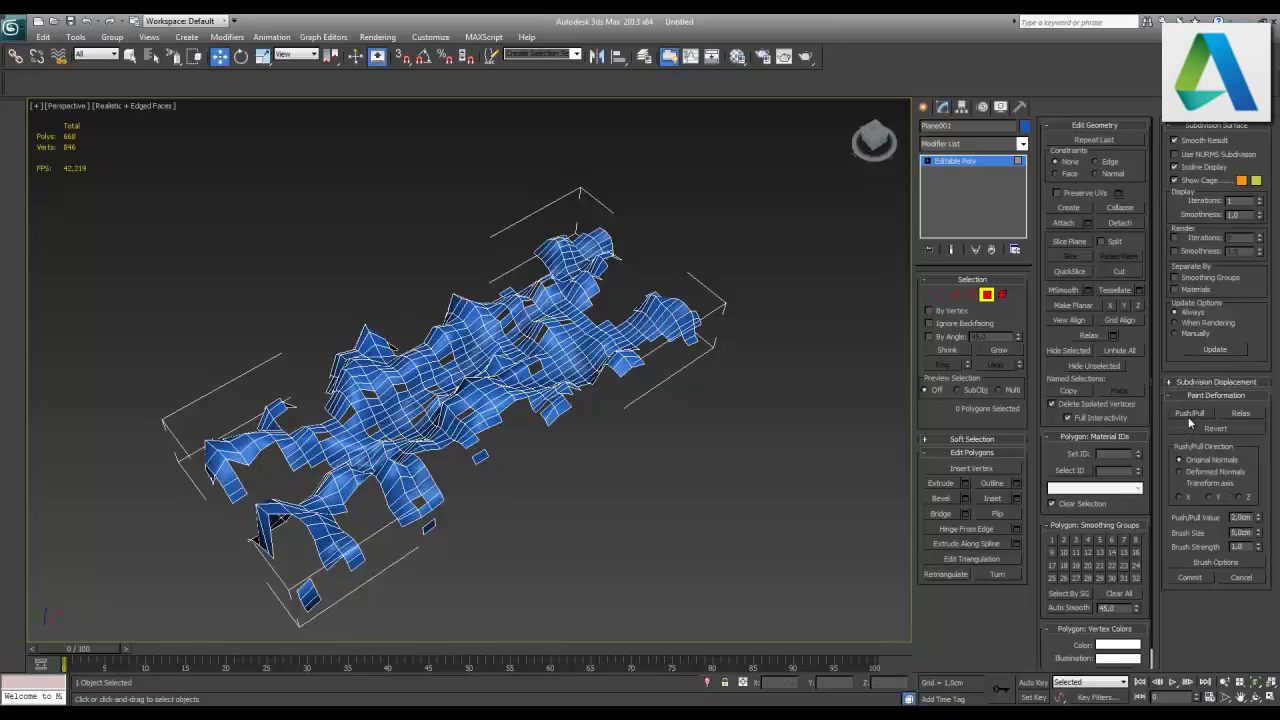
- Leave Element mode and apply MSmooth once, bringing Plane001 to 2,672 polygons
click(987, 295)
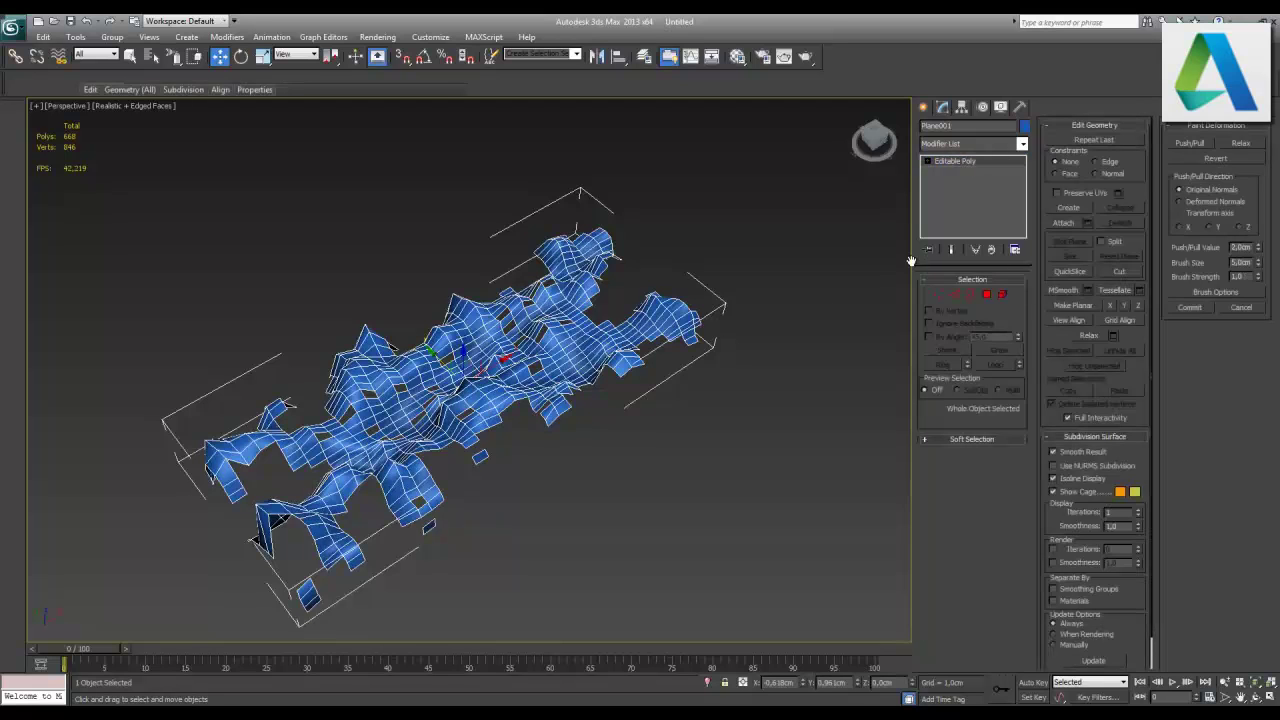
click(1063, 291)
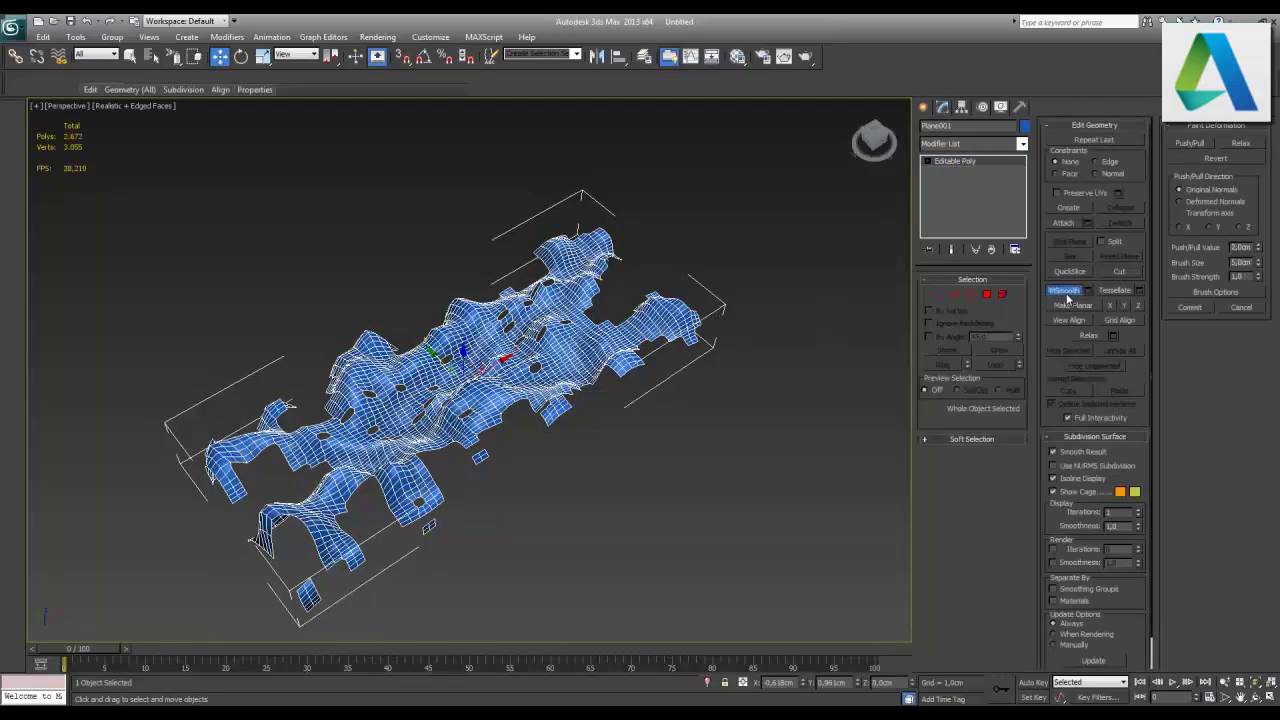
click(966, 145)
scroll(993, 527, down, 5)
scroll(980, 553, down, 5)
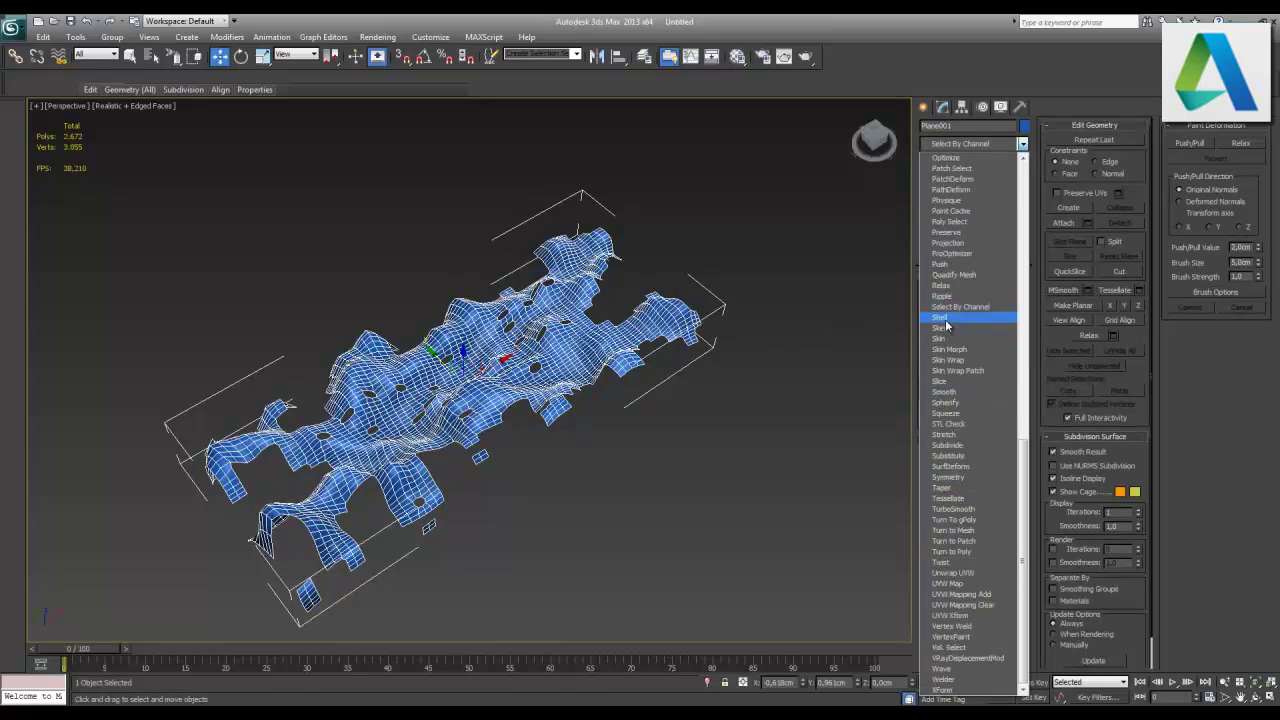
- Stack Shell and TurboSmooth with raised iterations on Plane001, reaching 196,736 polygons
click(945, 317)
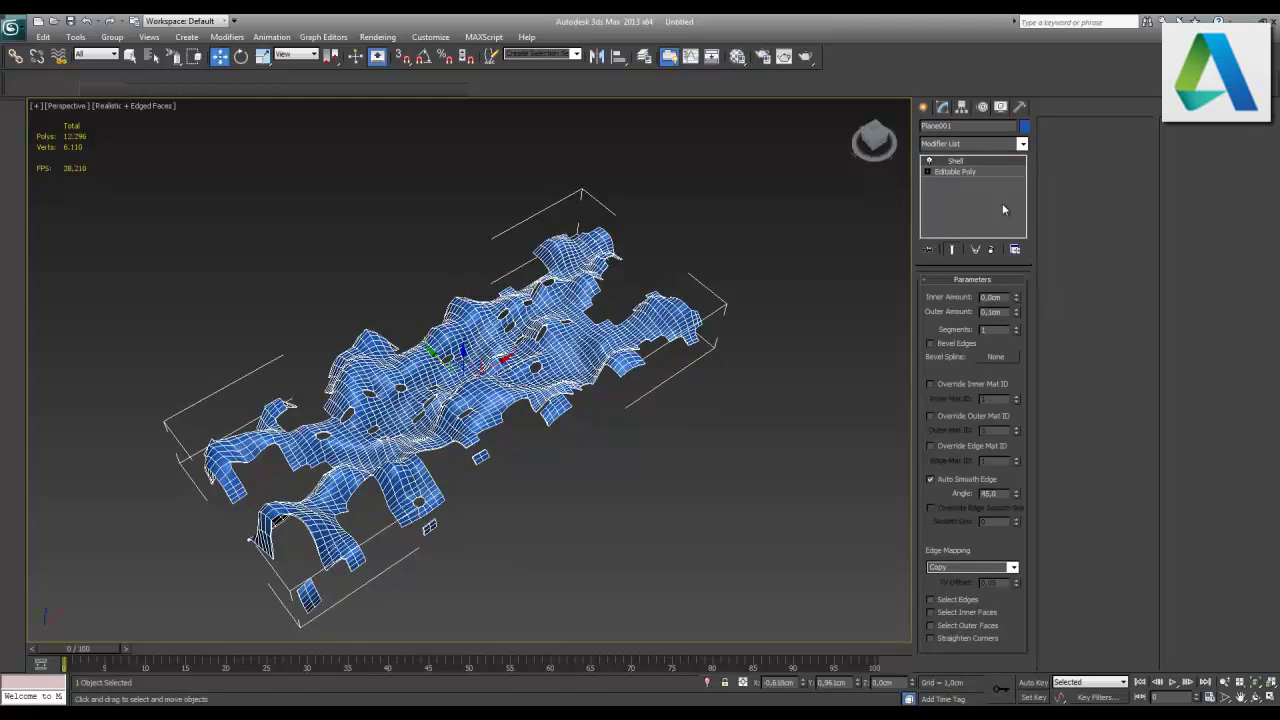
click(981, 145)
scroll(980, 500, down, 10)
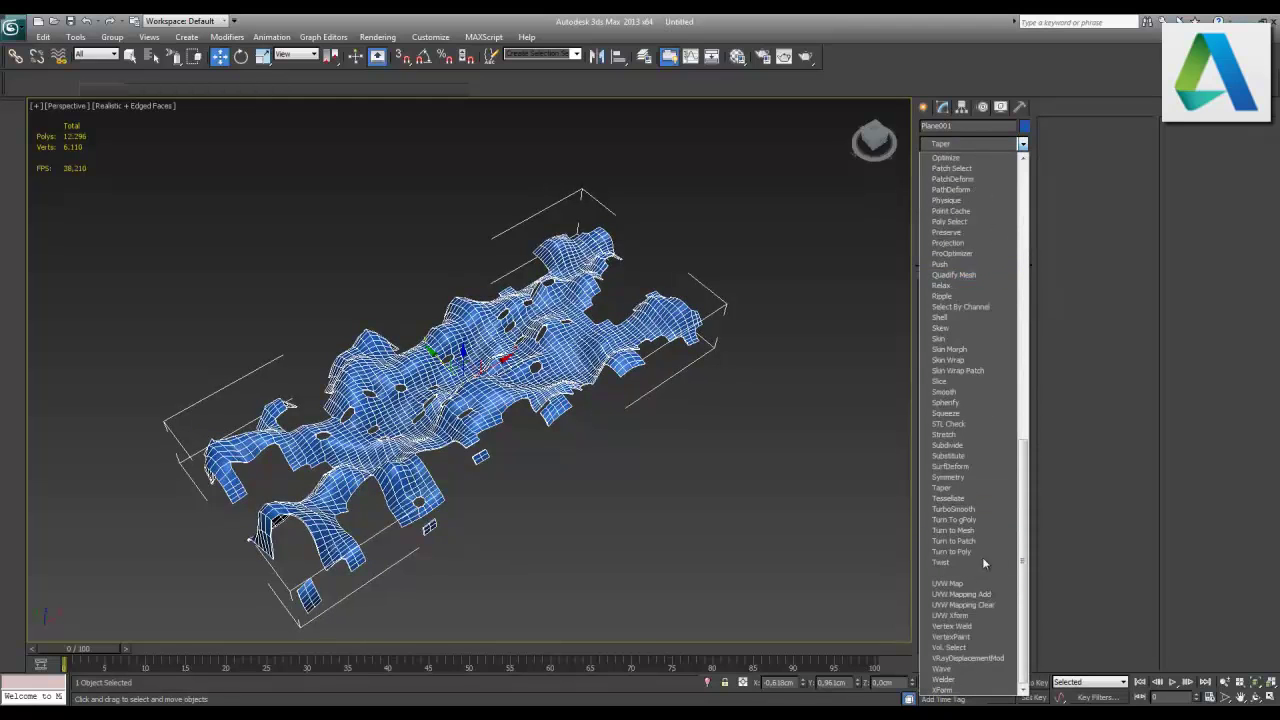
click(972, 511)
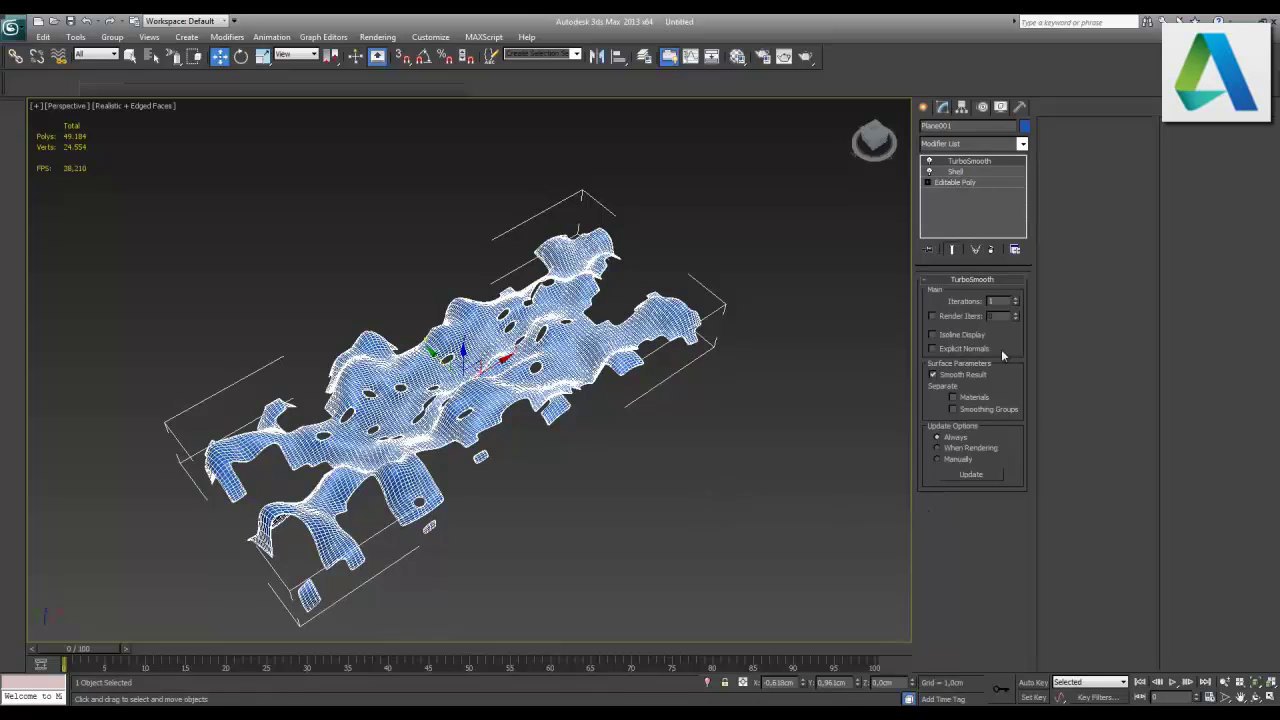
click(1016, 301)
- Hide edged faces, then maximize the Front viewport with the liquid mesh selected
click(852, 449)
key(F4)
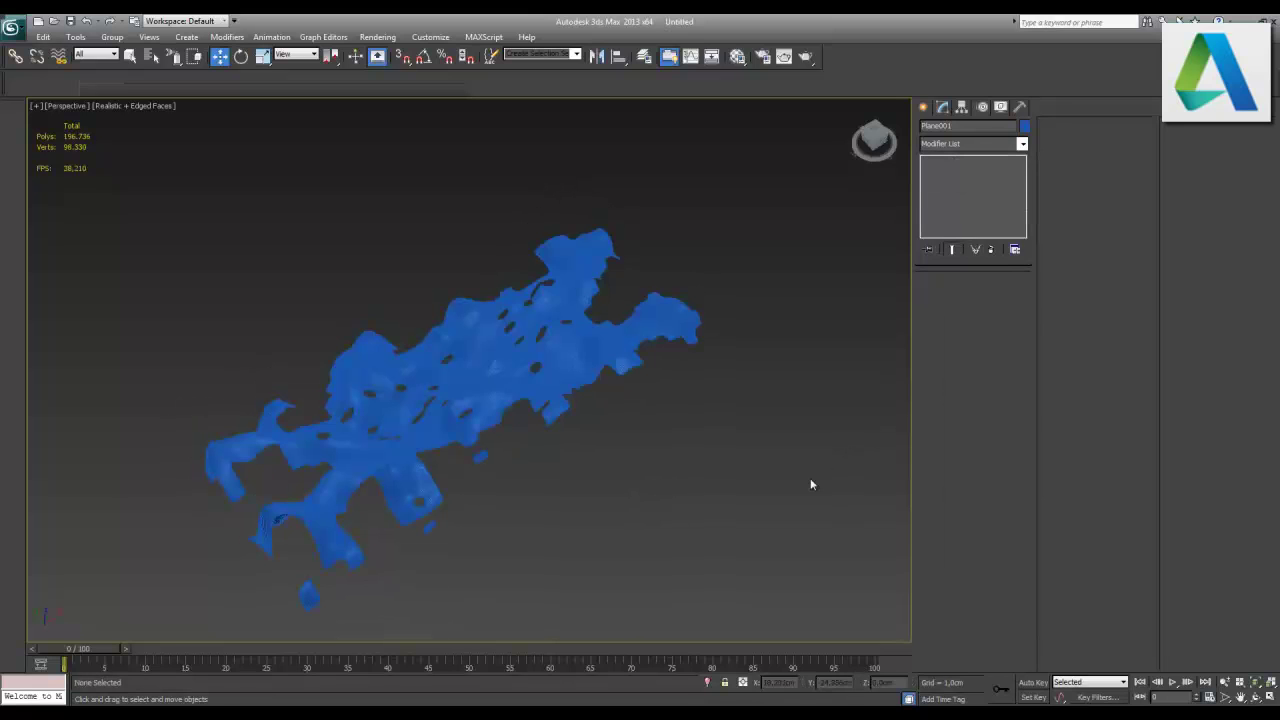
mouse_move(744, 480)
alt+middle_down()
mouse_move(607, 384)
mouse_move(616, 443)
mouse_move(611, 420)
alt+middle_up()
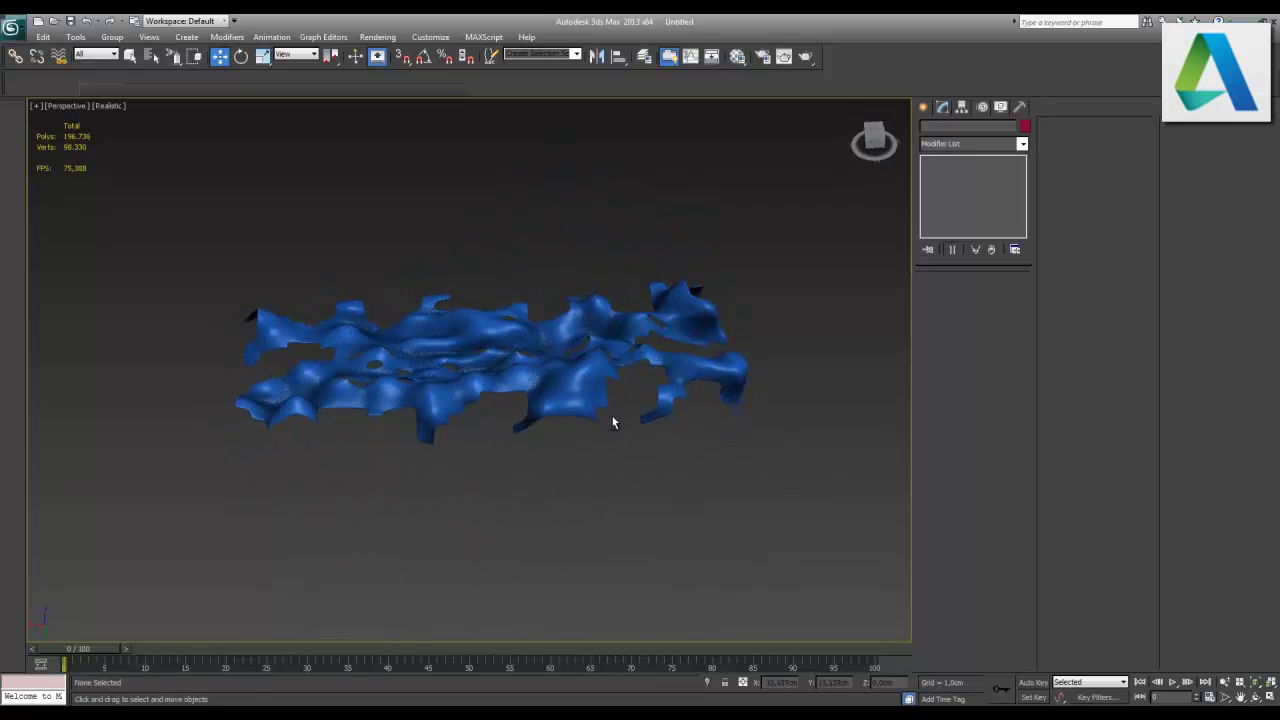
click(1270, 697)
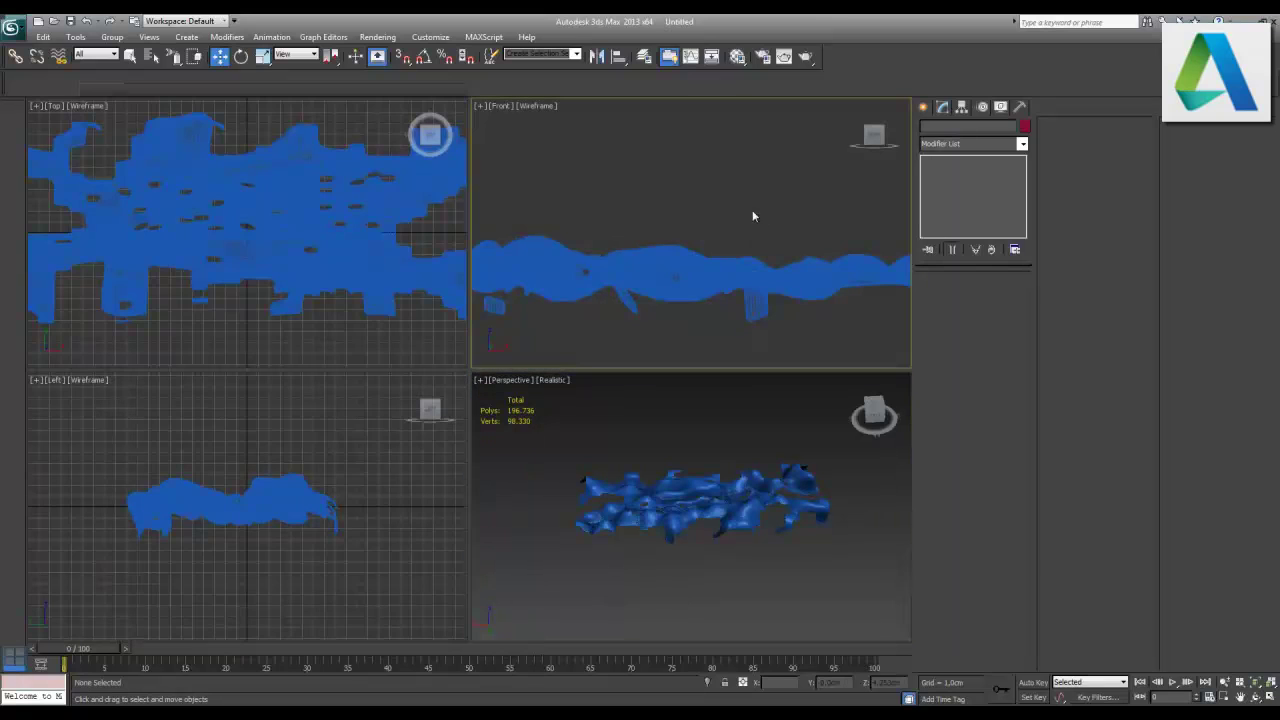
click(1270, 684)
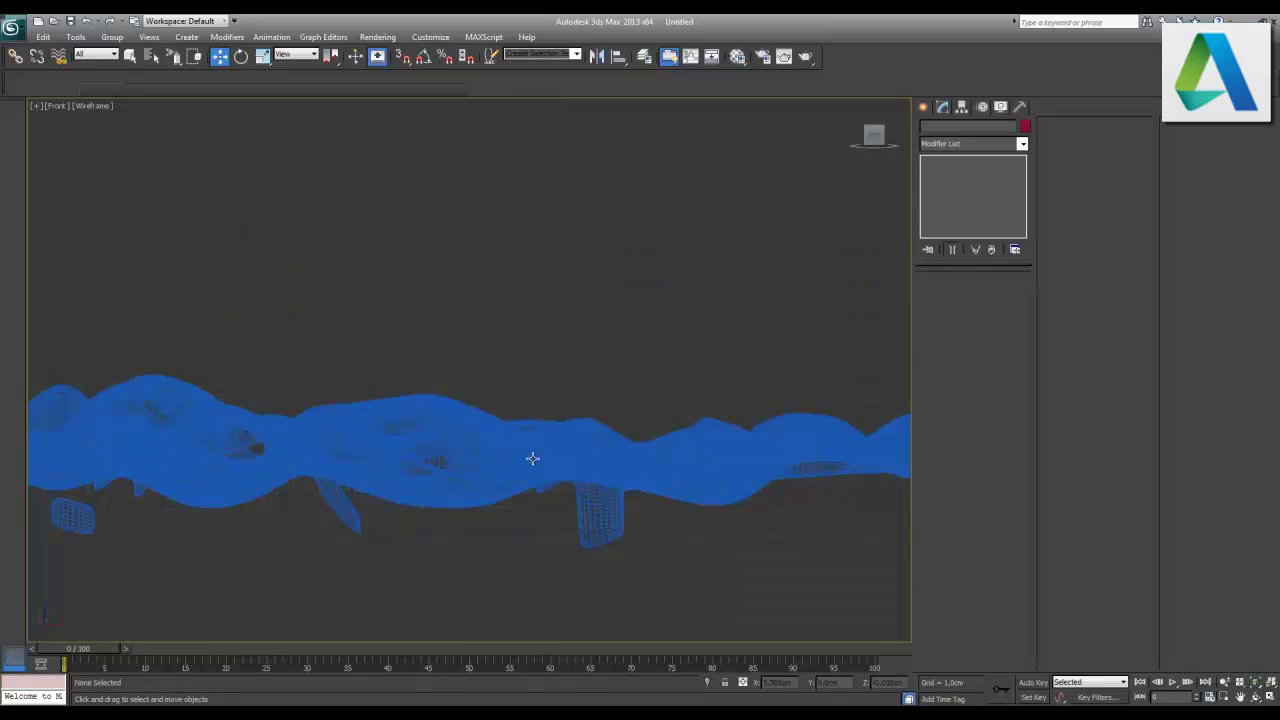
click(532, 458)
scroll(697, 356, down, 3)
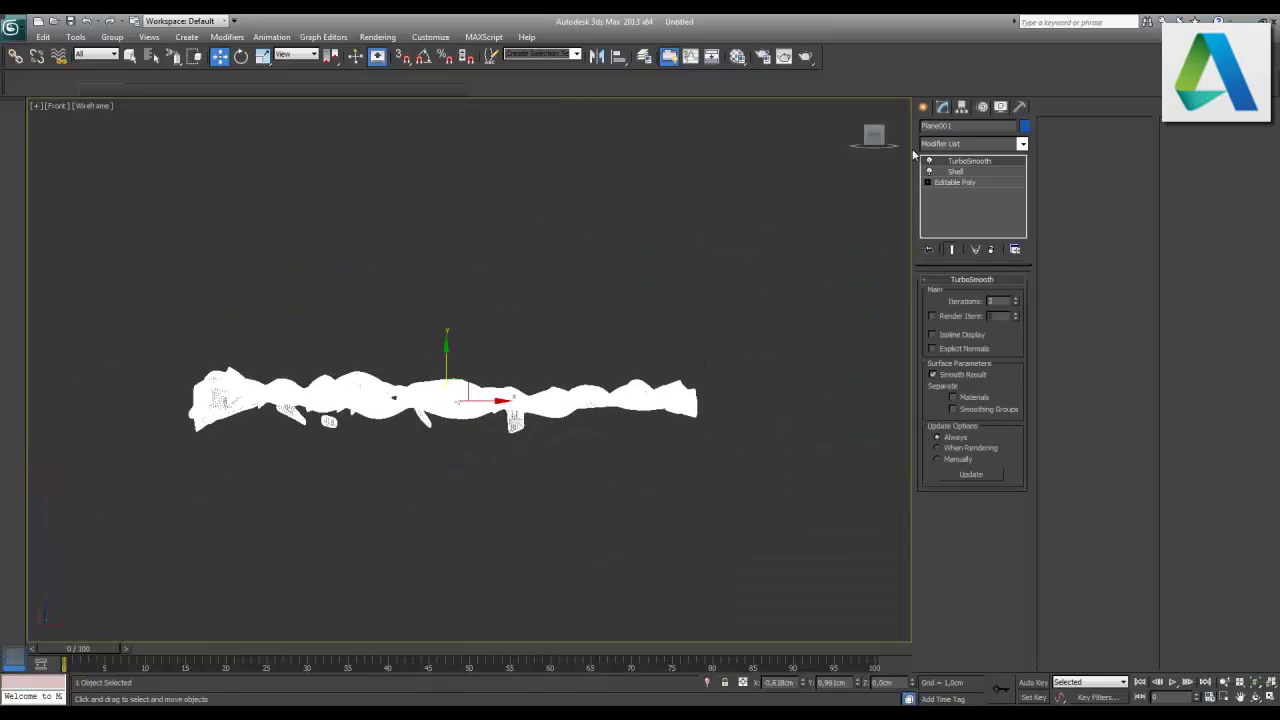
click(924, 107)
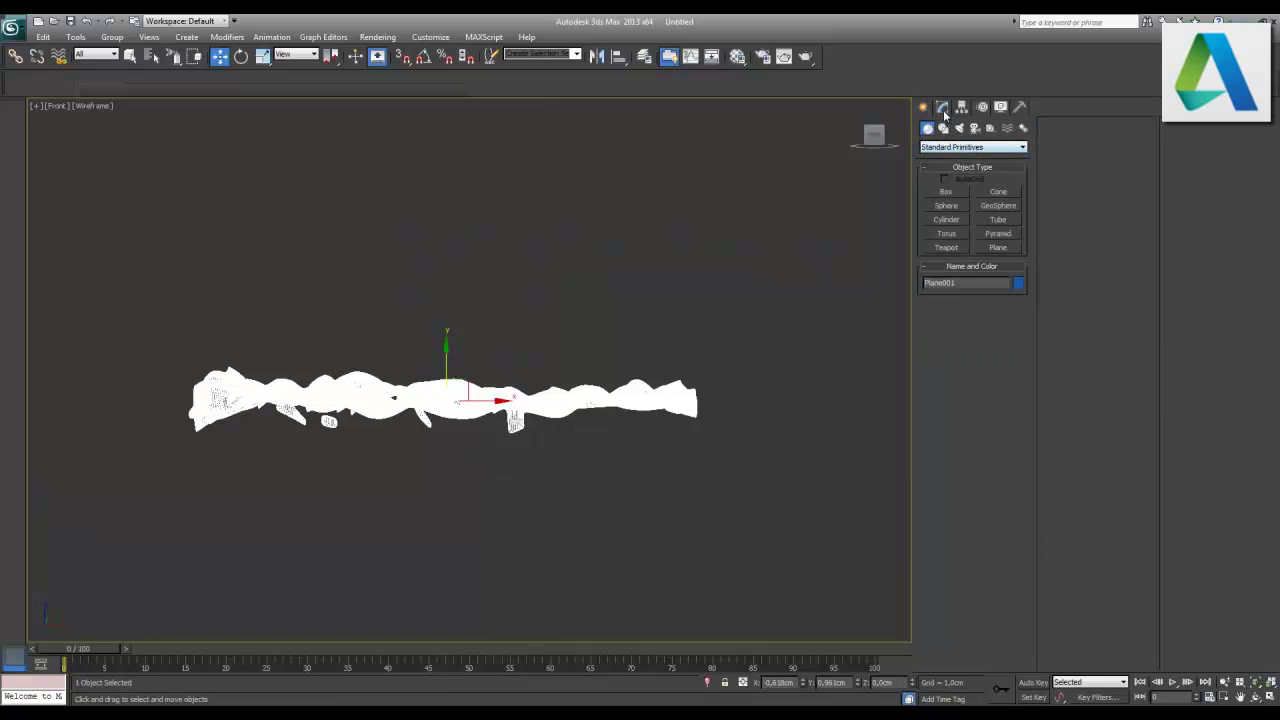
- Add an FFD 4x4x4 modifier to Plane001 and enter its Control Points level
click(943, 108)
click(955, 145)
scroll(965, 170, down, 2)
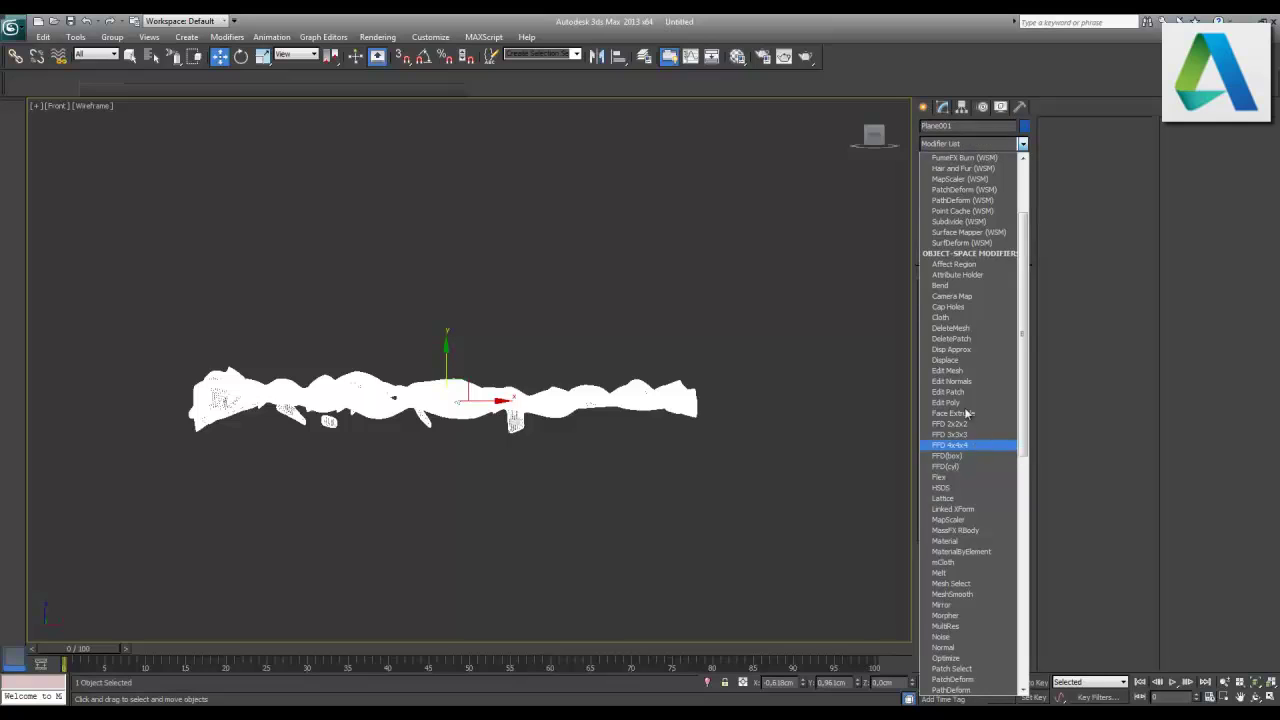
click(965, 445)
click(939, 161)
click(976, 172)
click(182, 408)
- Region-select the left-side control points and raise them to lift the left end
drag(170, 58, 172, 57)
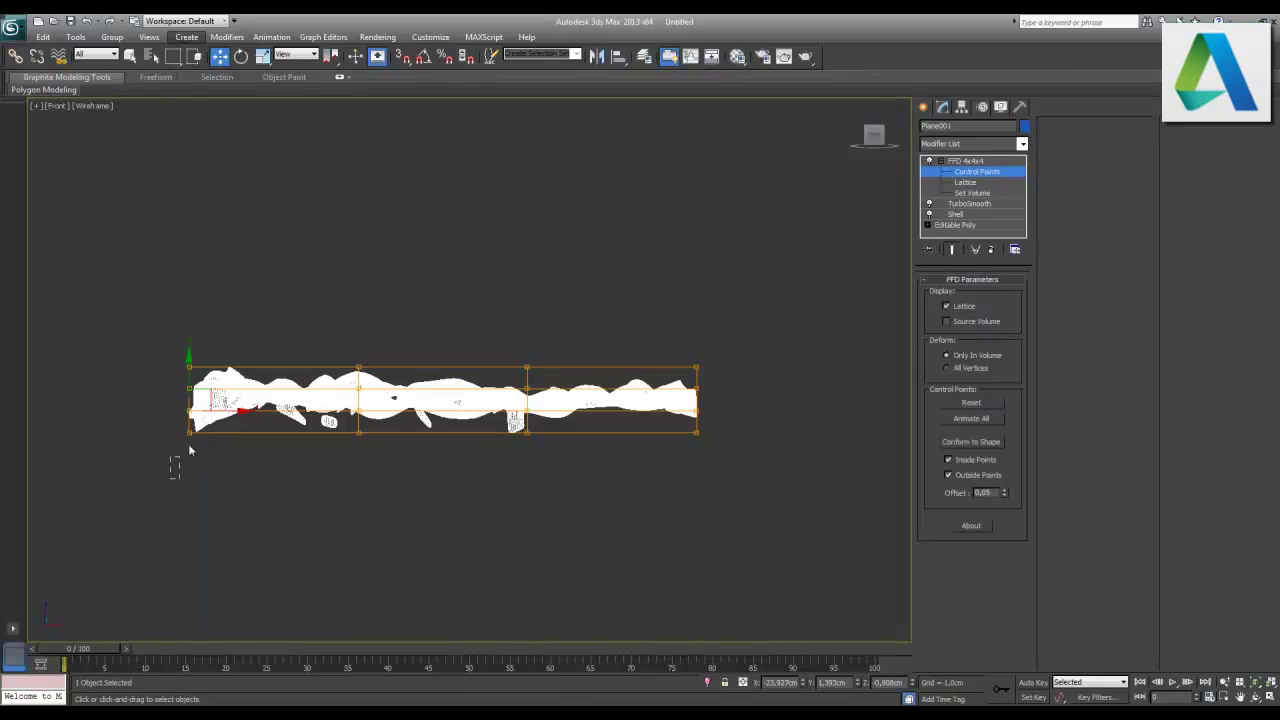
drag(197, 392, 191, 378)
drag(176, 445, 220, 527)
drag(228, 482, 190, 428)
drag(157, 341, 226, 403)
drag(188, 343, 200, 287)
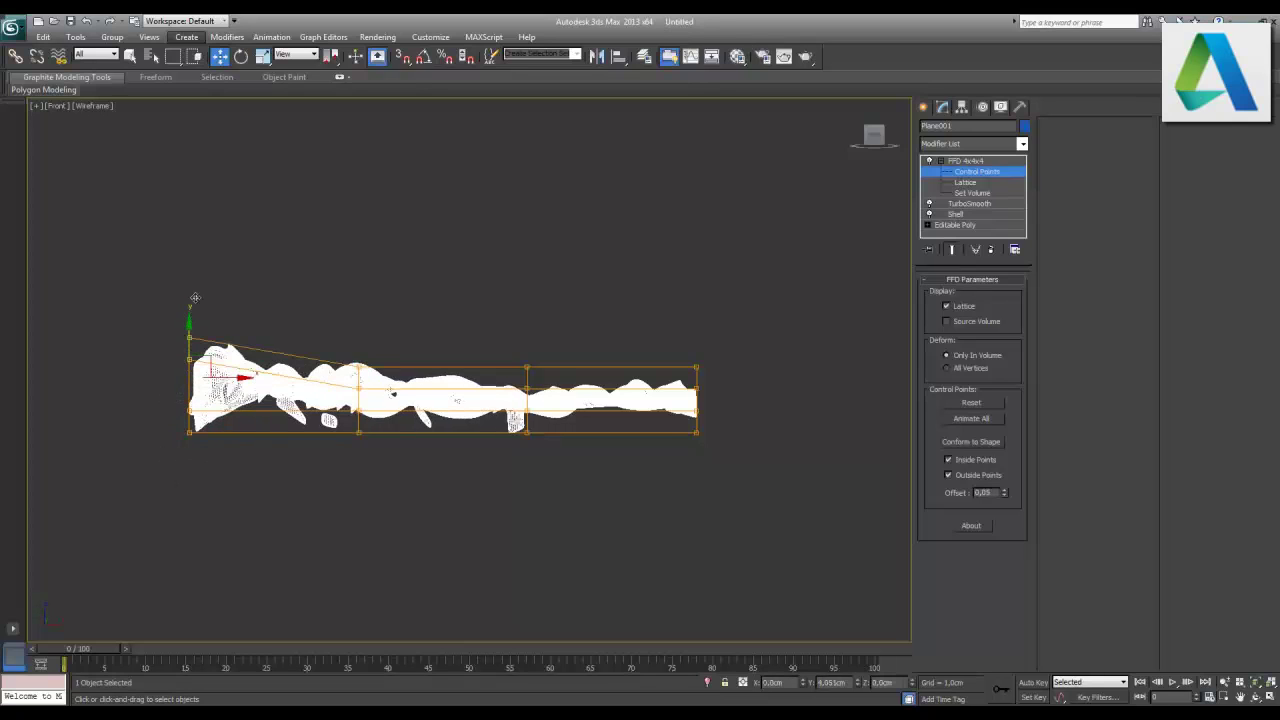
- Push the middle control point down and raise the right-edge points to lift the right end
drag(392, 348, 351, 398)
drag(355, 335, 350, 364)
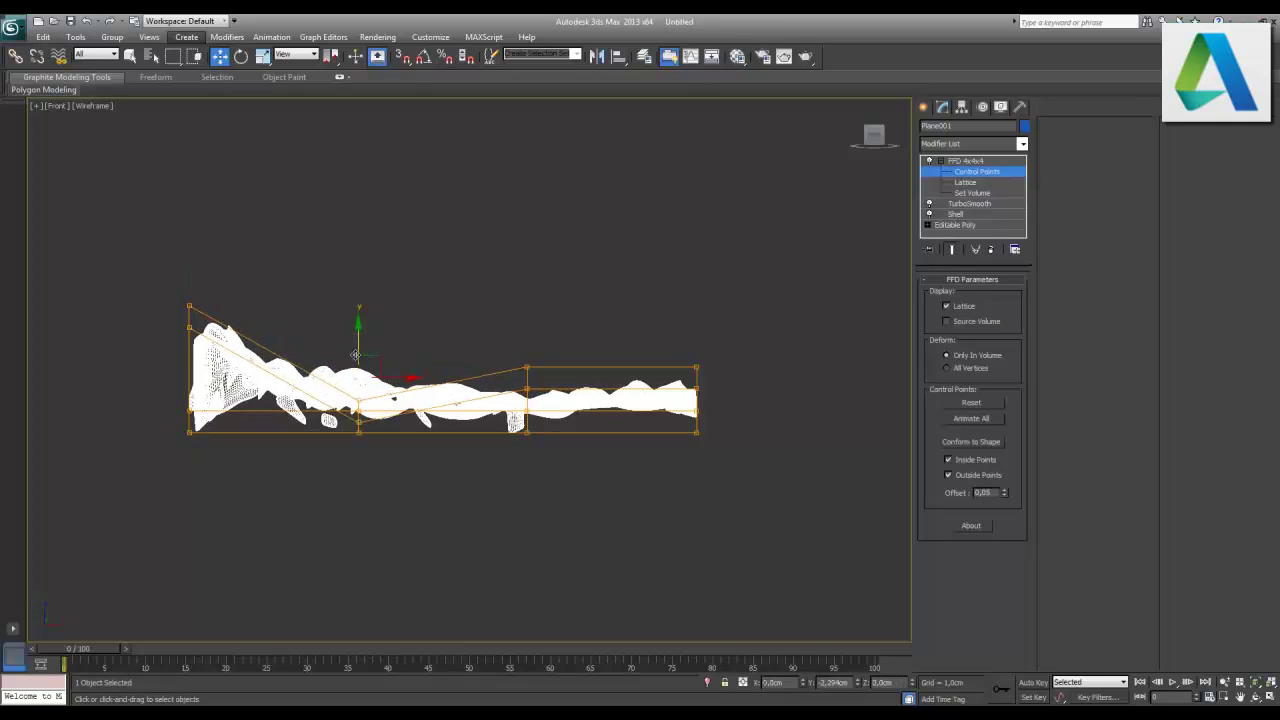
drag(350, 364, 539, 374)
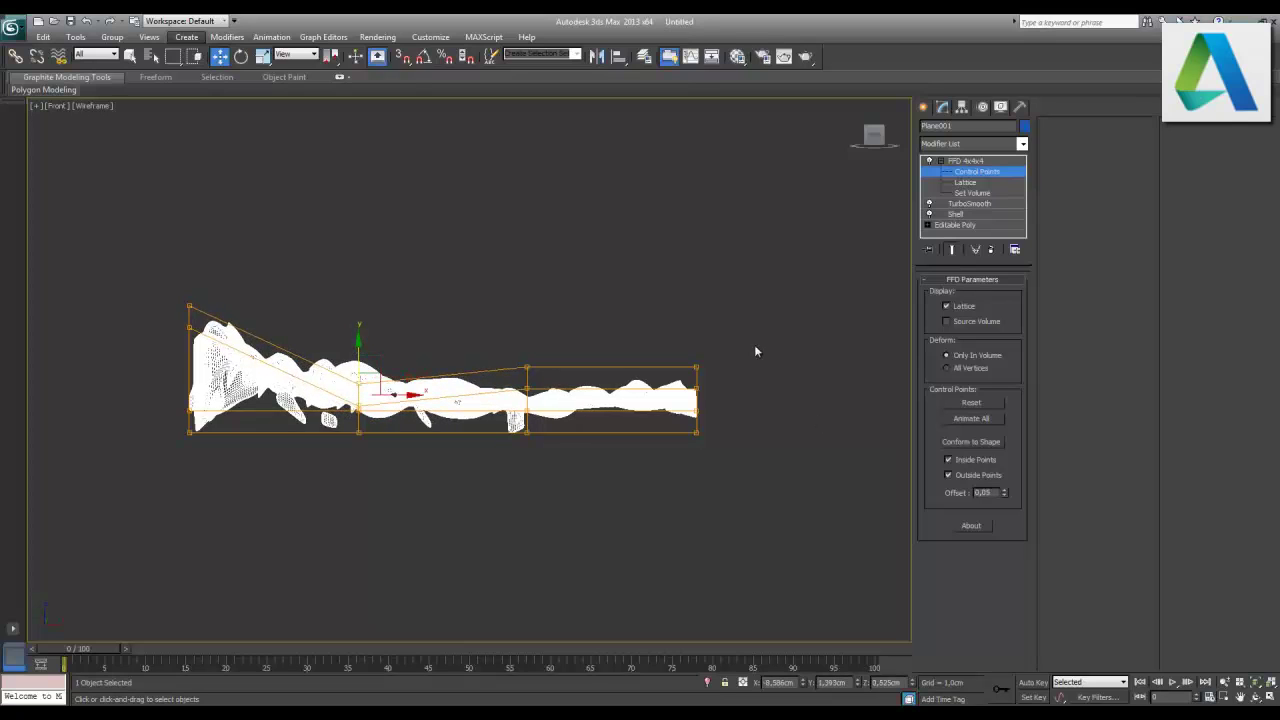
drag(693, 402, 694, 400)
drag(697, 339, 697, 260)
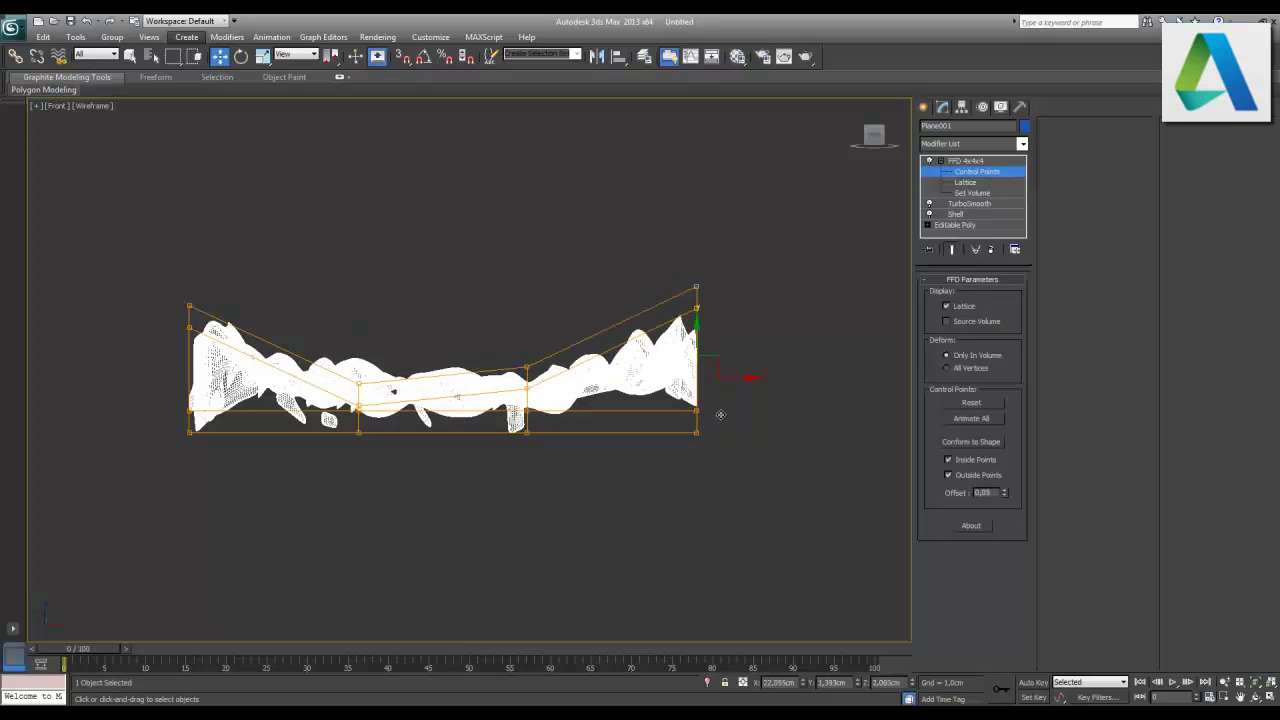
drag(698, 375, 638, 442)
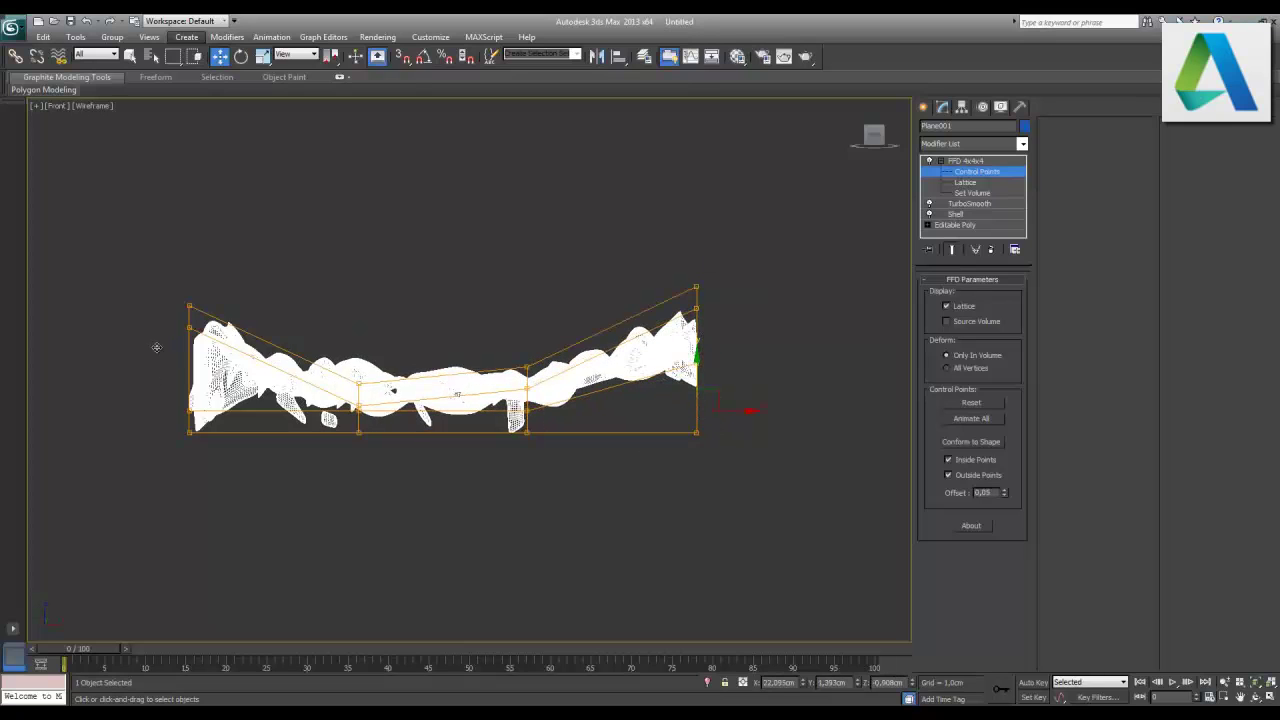
- Lift the left column further and pull the middle point down to deepen the dip
click(189, 408)
drag(188, 359, 190, 448)
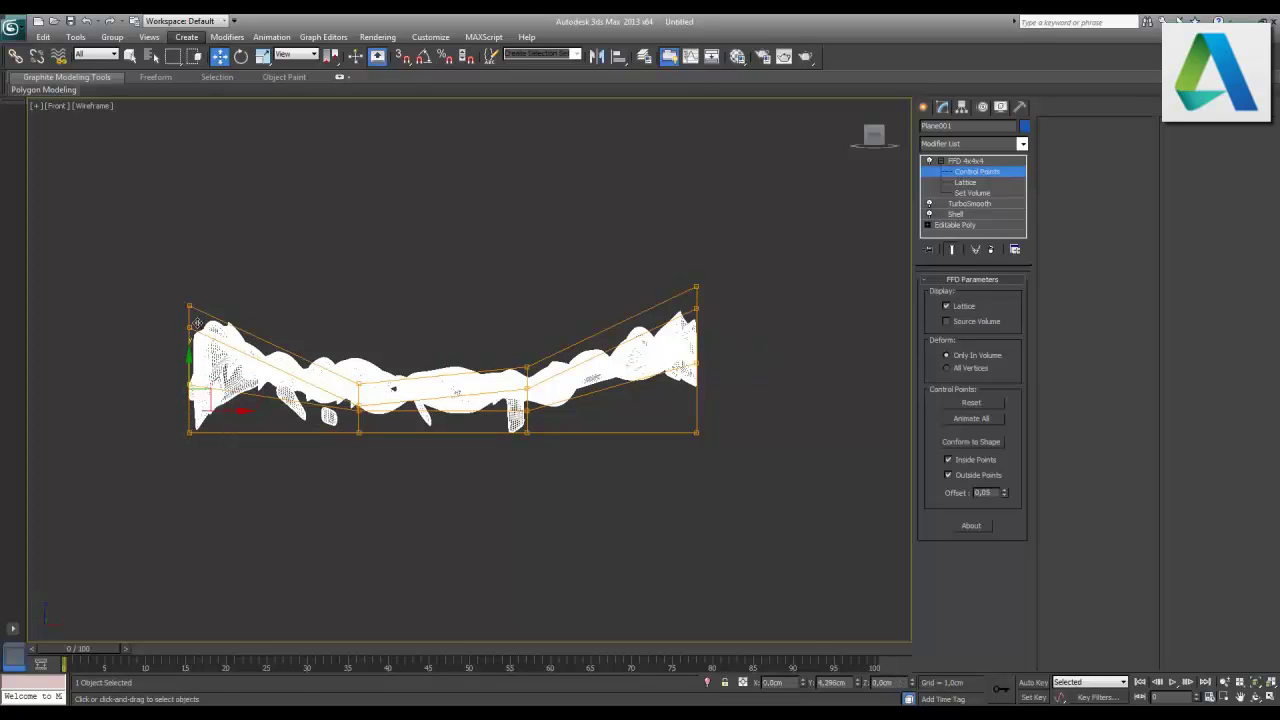
drag(198, 447, 180, 432)
drag(188, 388, 395, 355)
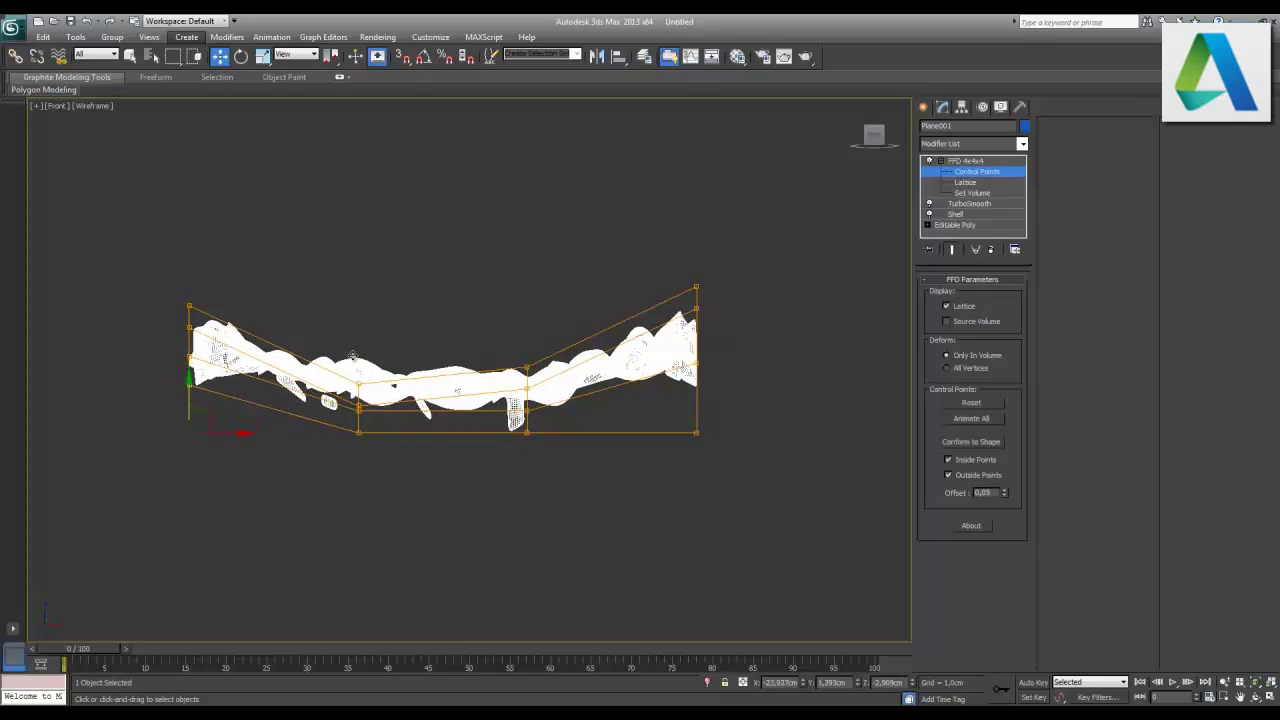
drag(506, 343, 506, 343)
drag(527, 337, 529, 355)
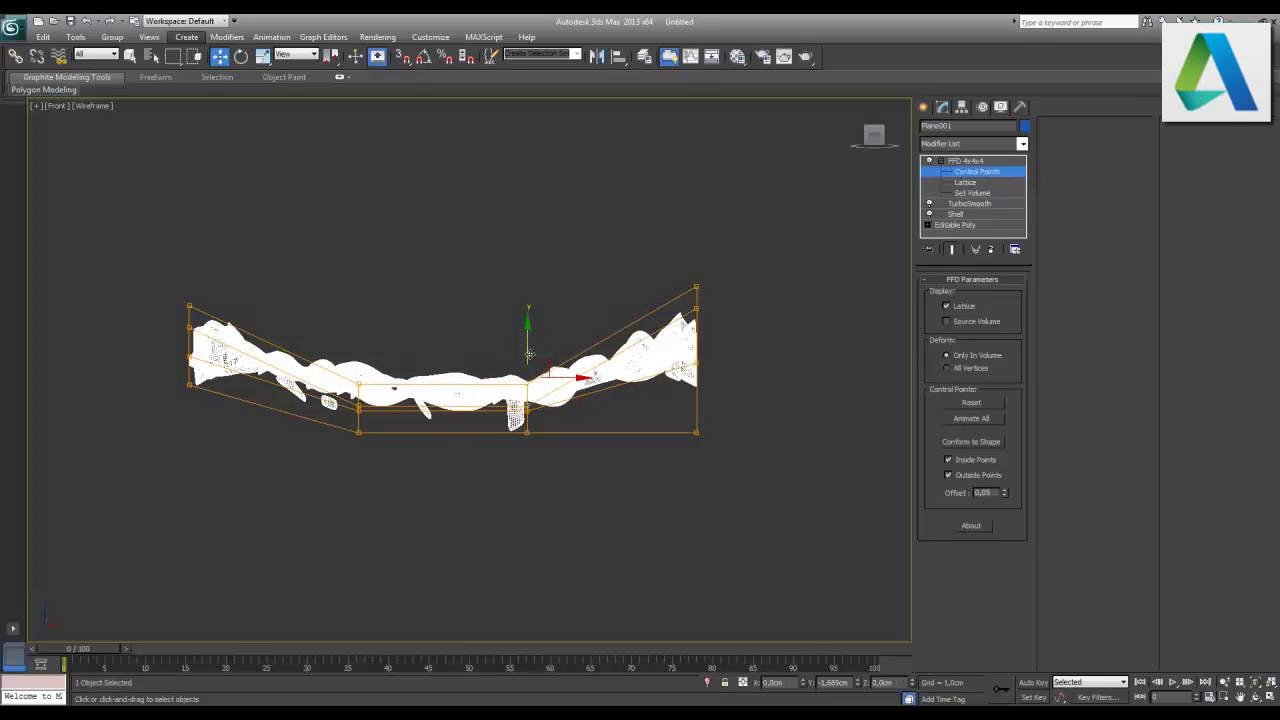
- Raise both ends again and lower the middle-bottom points into a sagging V-shaped curve
drag(490, 350, 558, 427)
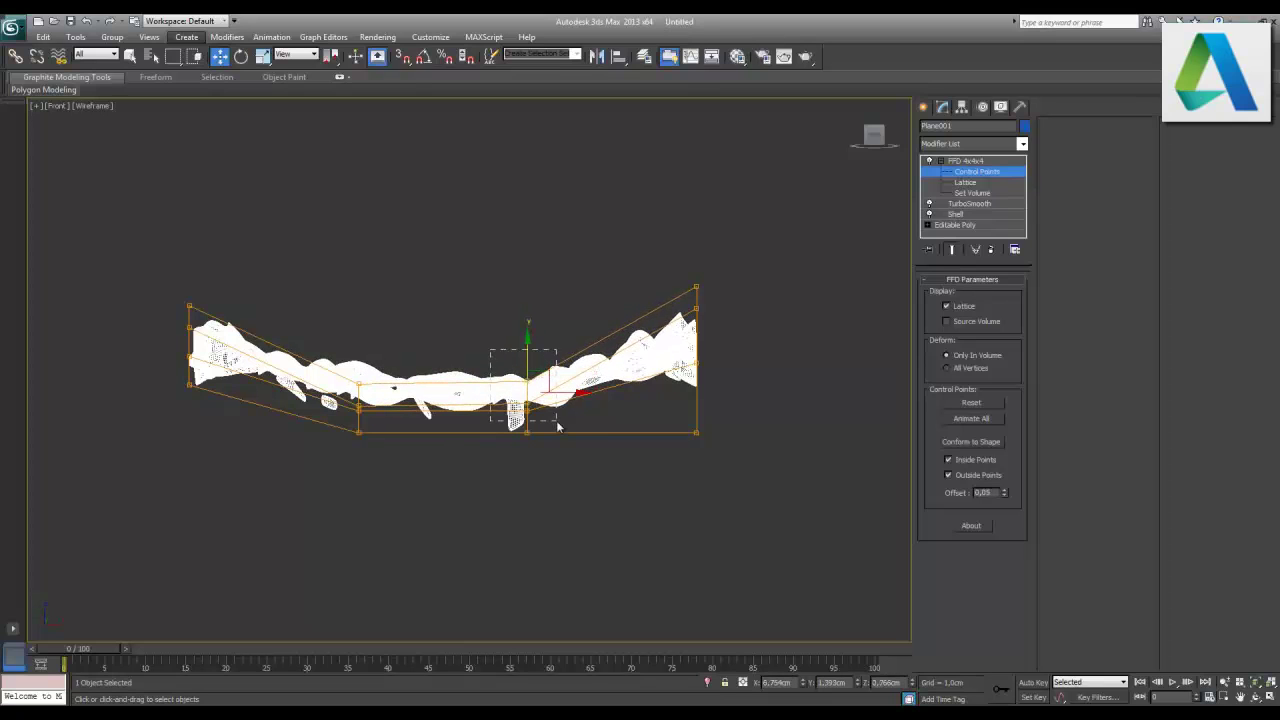
mouse_move(532, 370)
mouse_down()
mouse_move(523, 352)
mouse_move(524, 373)
mouse_up()
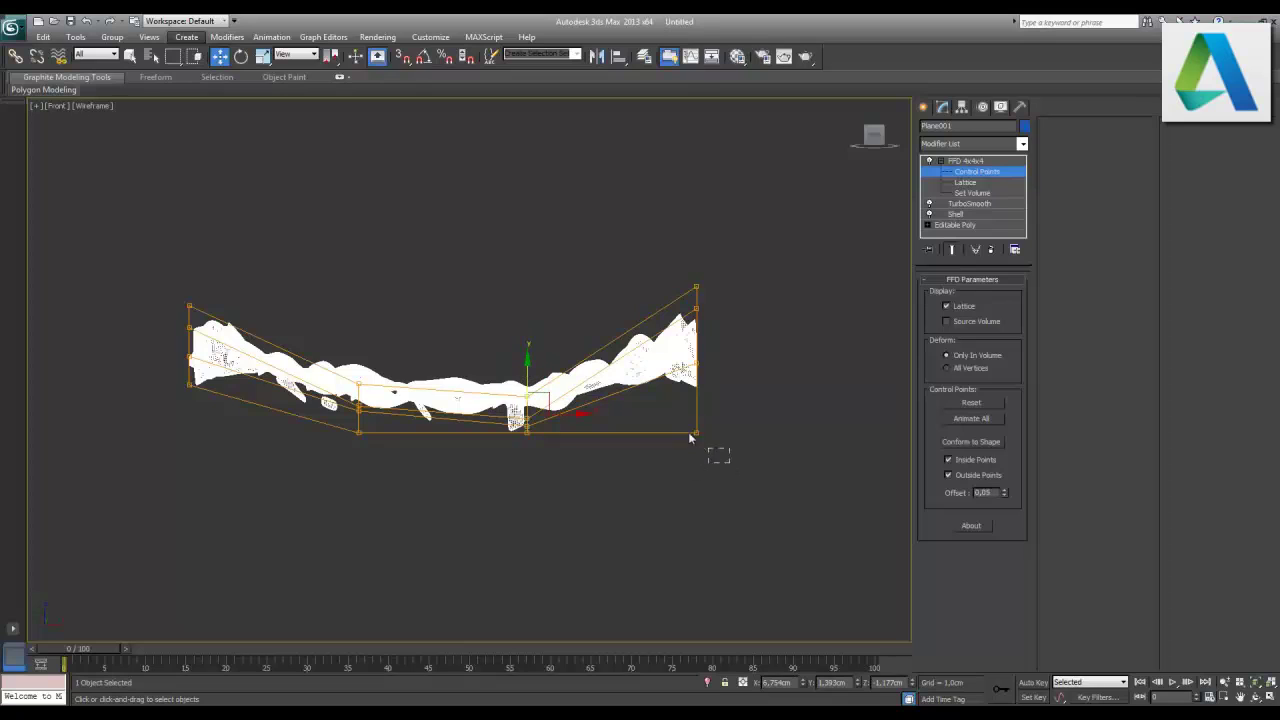
drag(730, 462, 690, 426)
drag(698, 382, 700, 312)
drag(117, 261, 236, 461)
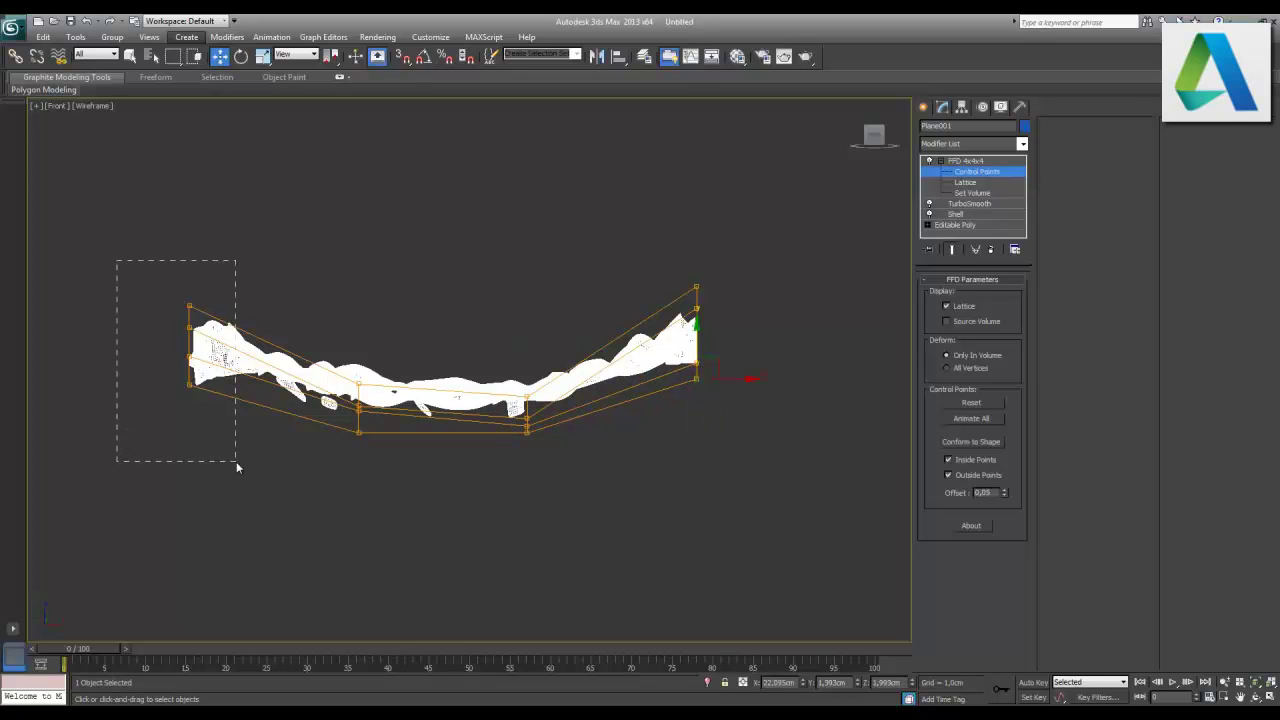
drag(190, 306, 211, 273)
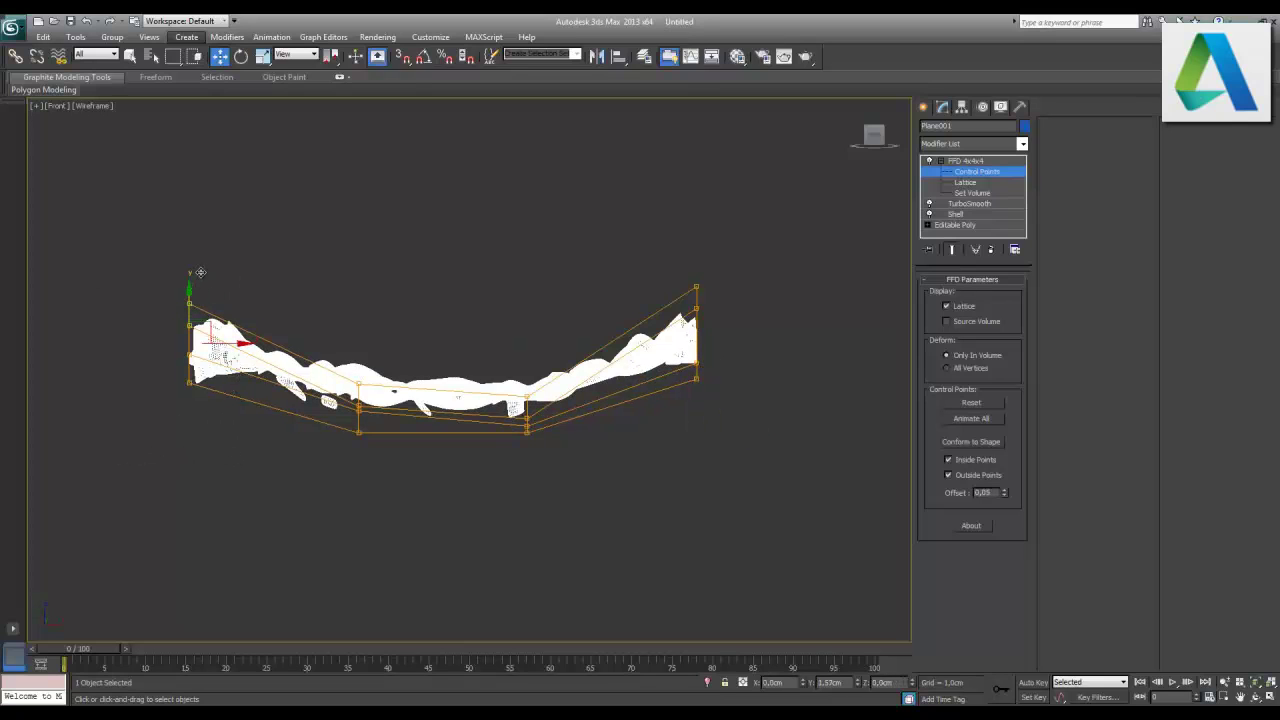
drag(352, 400, 375, 462)
mouse_move(353, 372)
mouse_down()
mouse_move(353, 397)
mouse_move(513, 486)
mouse_up()
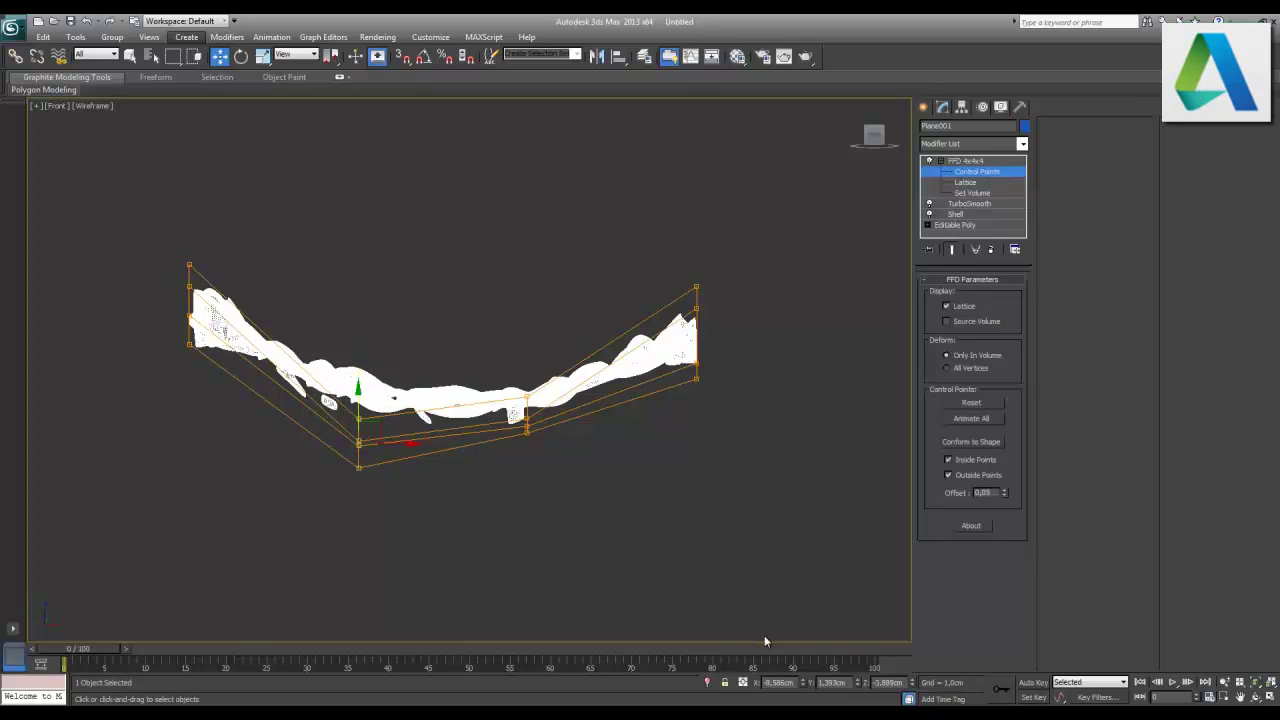
click(1270, 698)
- Inspect the bent slab in Perspective, then shift the top row of control points to widen its depth
click(907, 534)
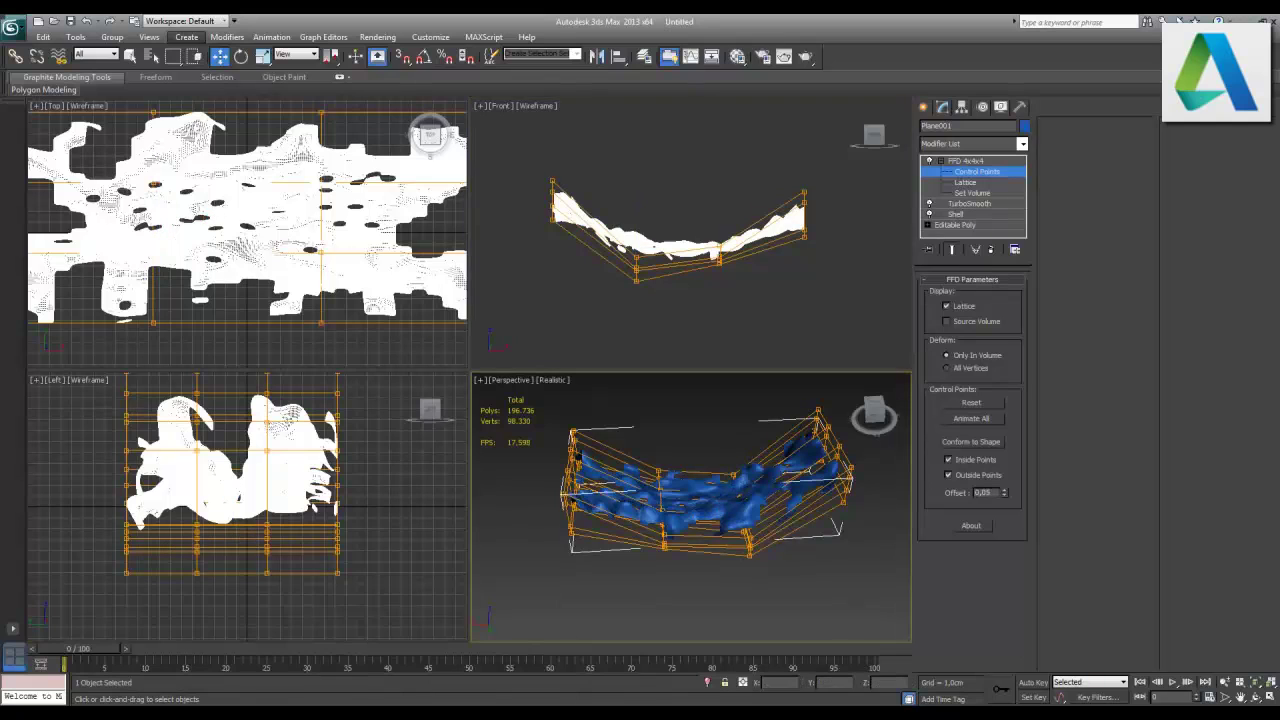
click(1270, 698)
mouse_move(672, 484)
alt+middle_down()
mouse_move(527, 456)
mouse_move(548, 460)
alt+middle_up()
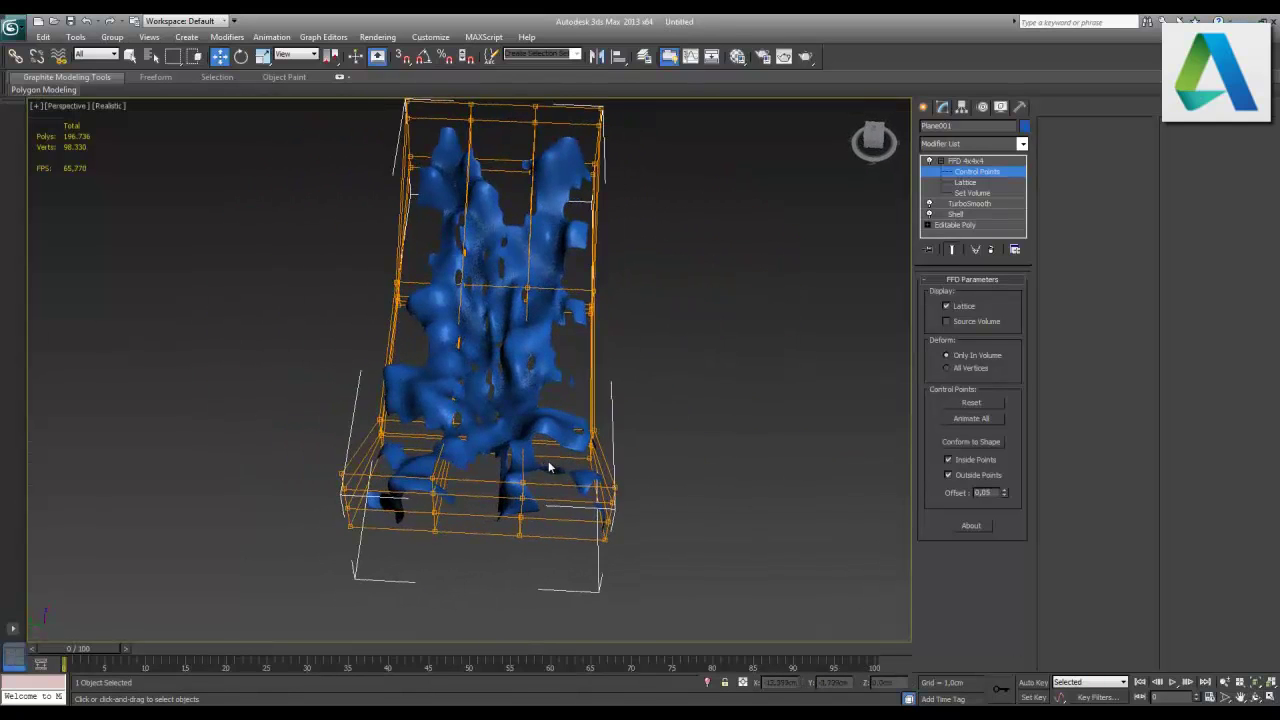
click(1272, 697)
click(240, 182)
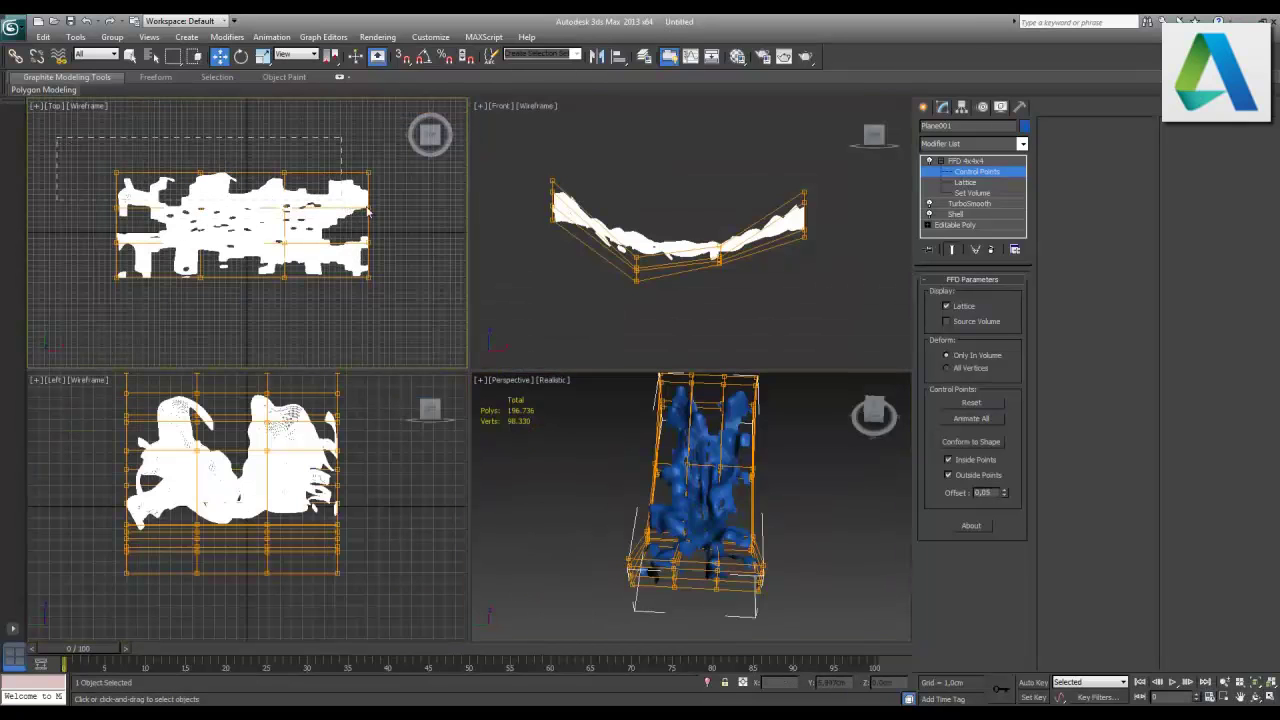
click(255, 168)
mouse_move(255, 168)
mouse_down()
mouse_move(252, 112)
mouse_move(250, 232)
mouse_up()
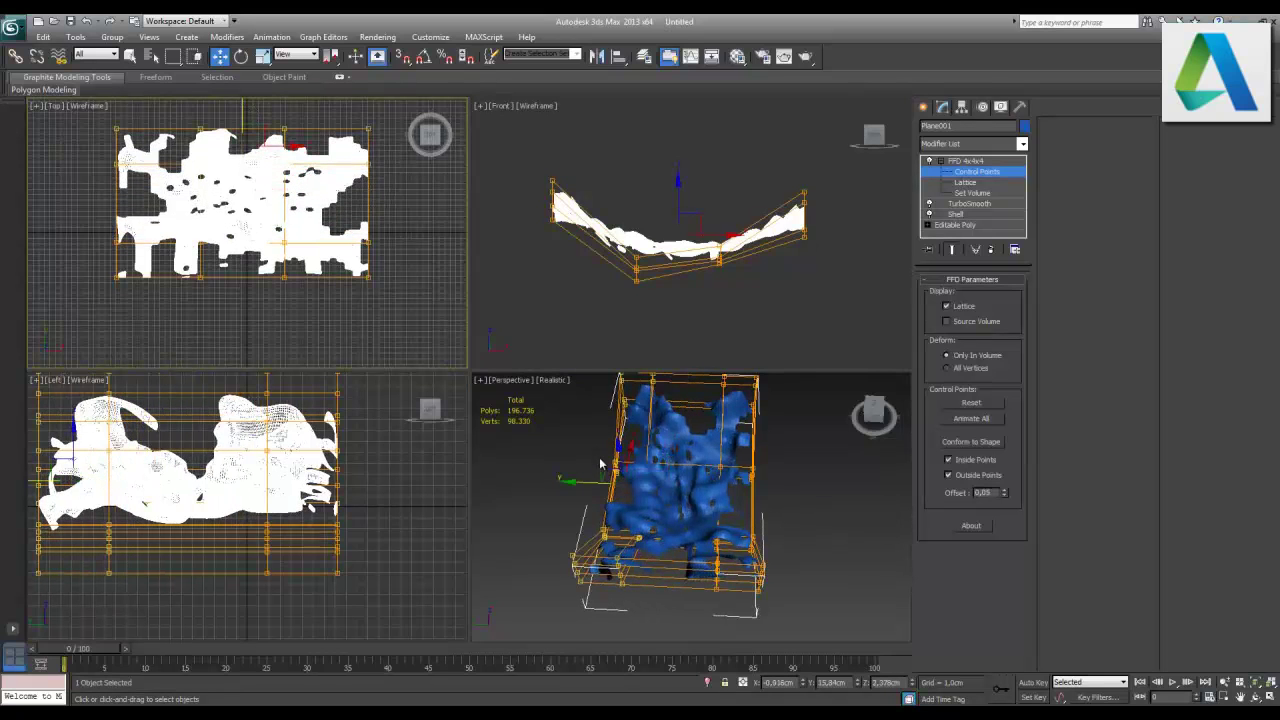
key(ctrl+d)
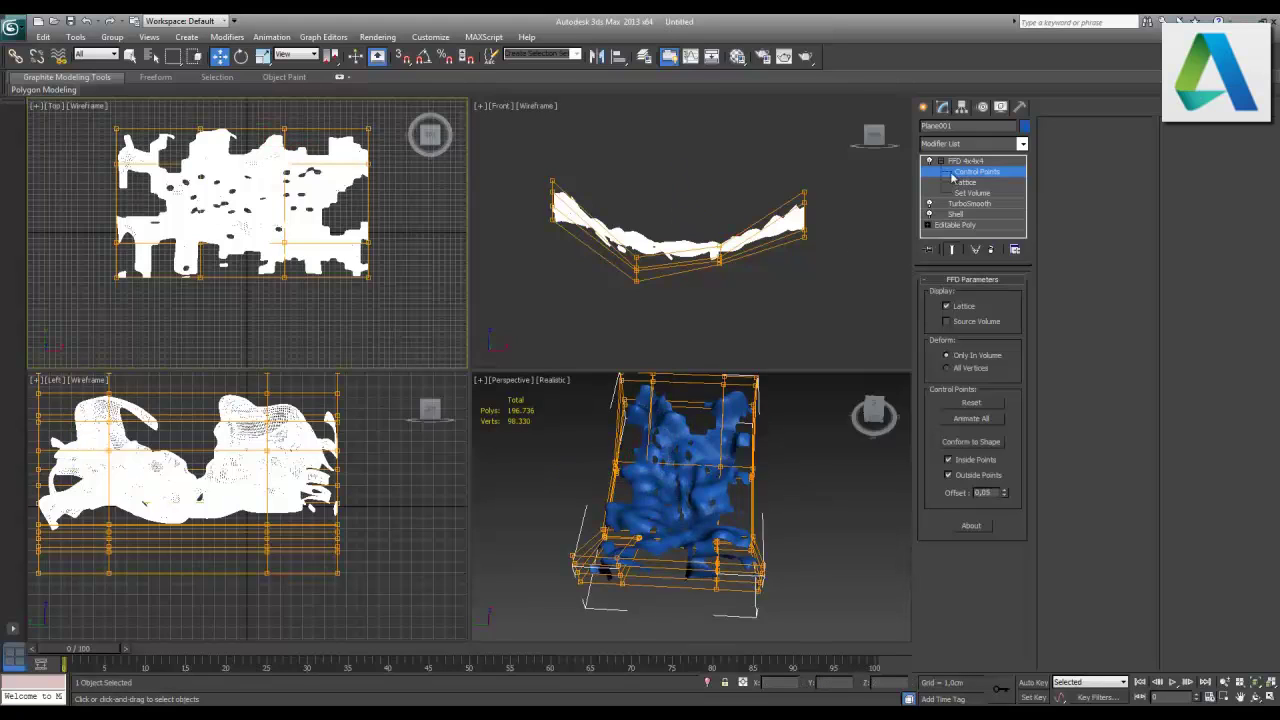
- Leave the FFD control-point level and hide the Top view's grid
click(940, 162)
middle_click(566, 268)
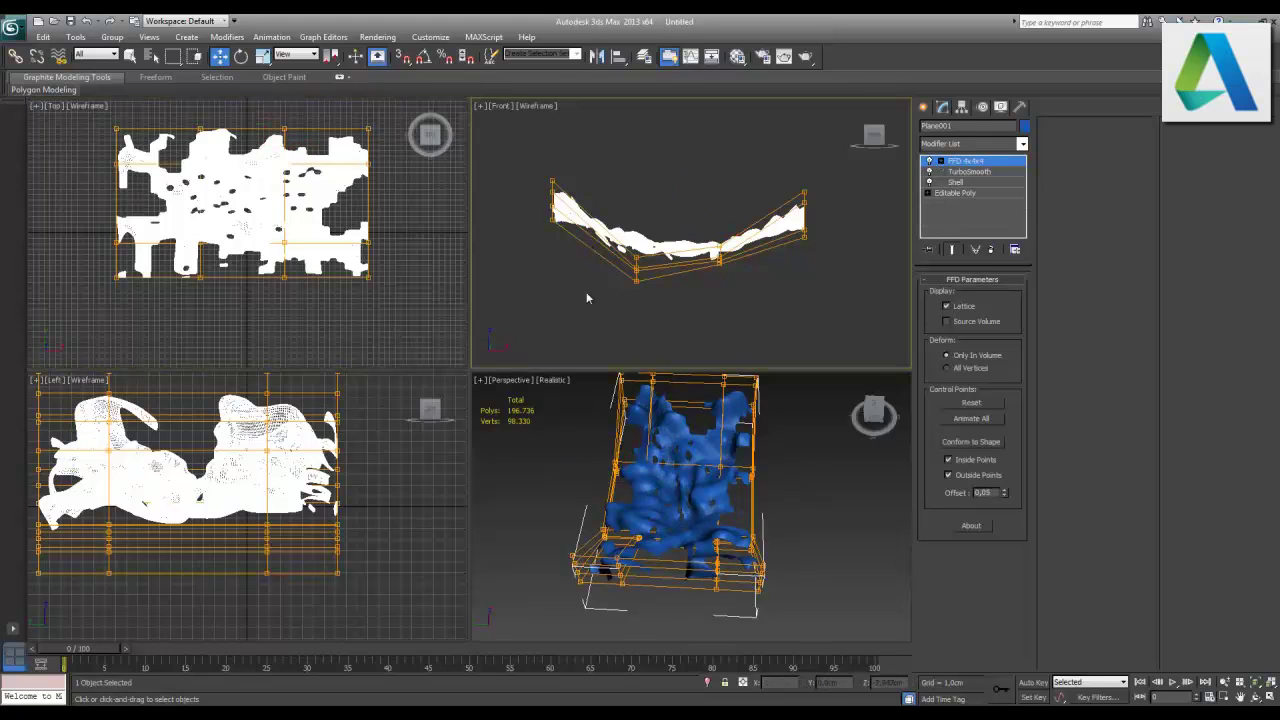
middle_click(426, 330)
key(g)
middle_click(530, 340)
click(924, 107)
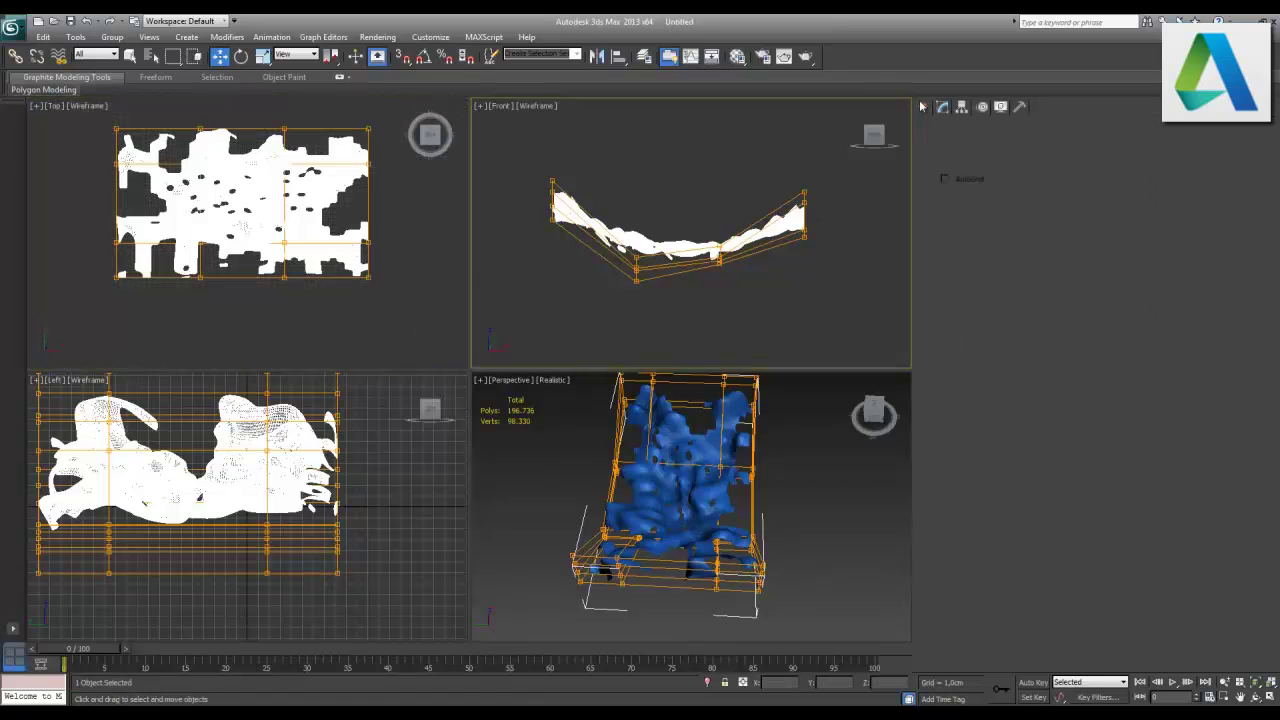
- Draw a large sphere in the Top view and move it over the blue liquid
key(w)
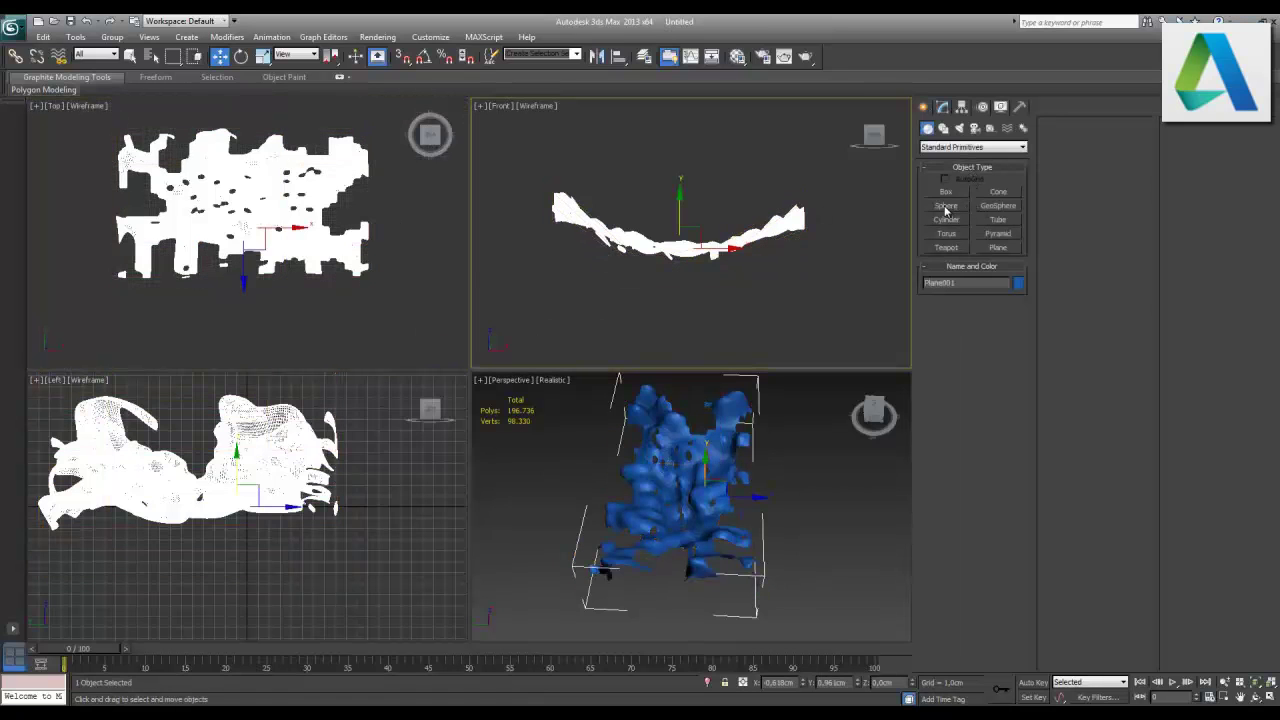
click(945, 206)
drag(308, 318, 397, 367)
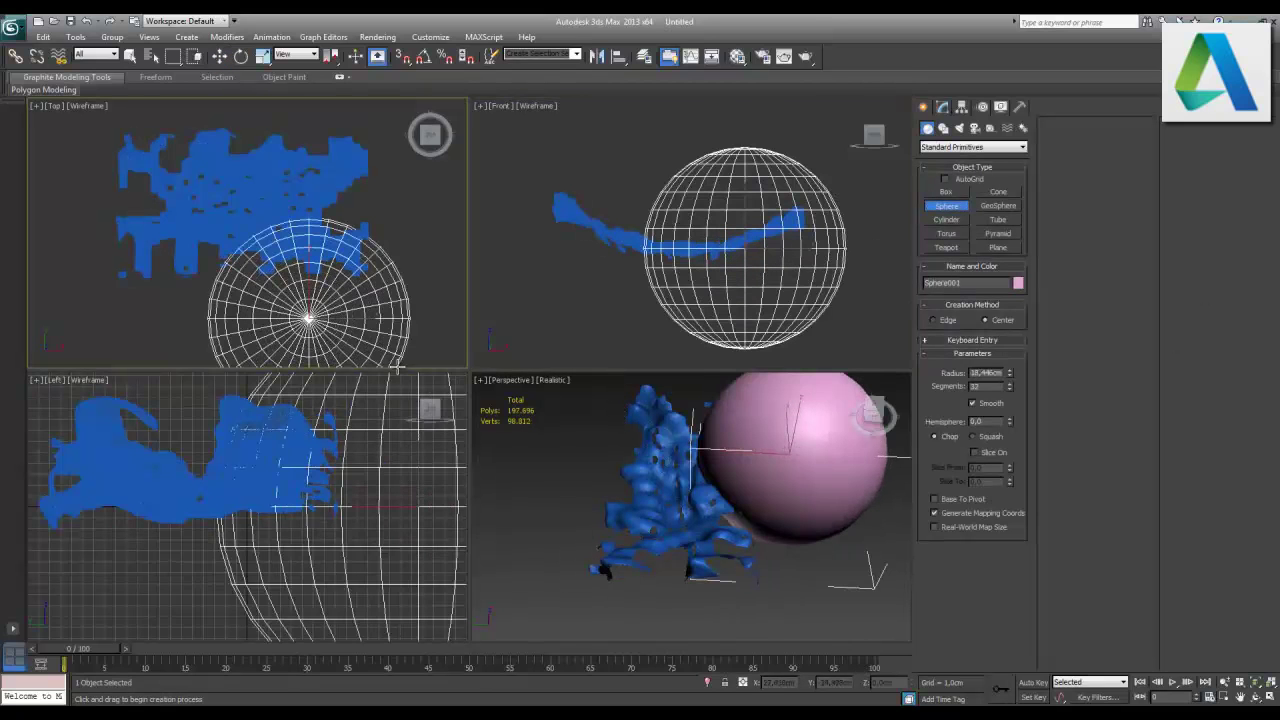
middle_click(708, 216)
scroll(690, 232, down, 5)
scroll(691, 232, up, 5)
scroll(247, 234, down, 2)
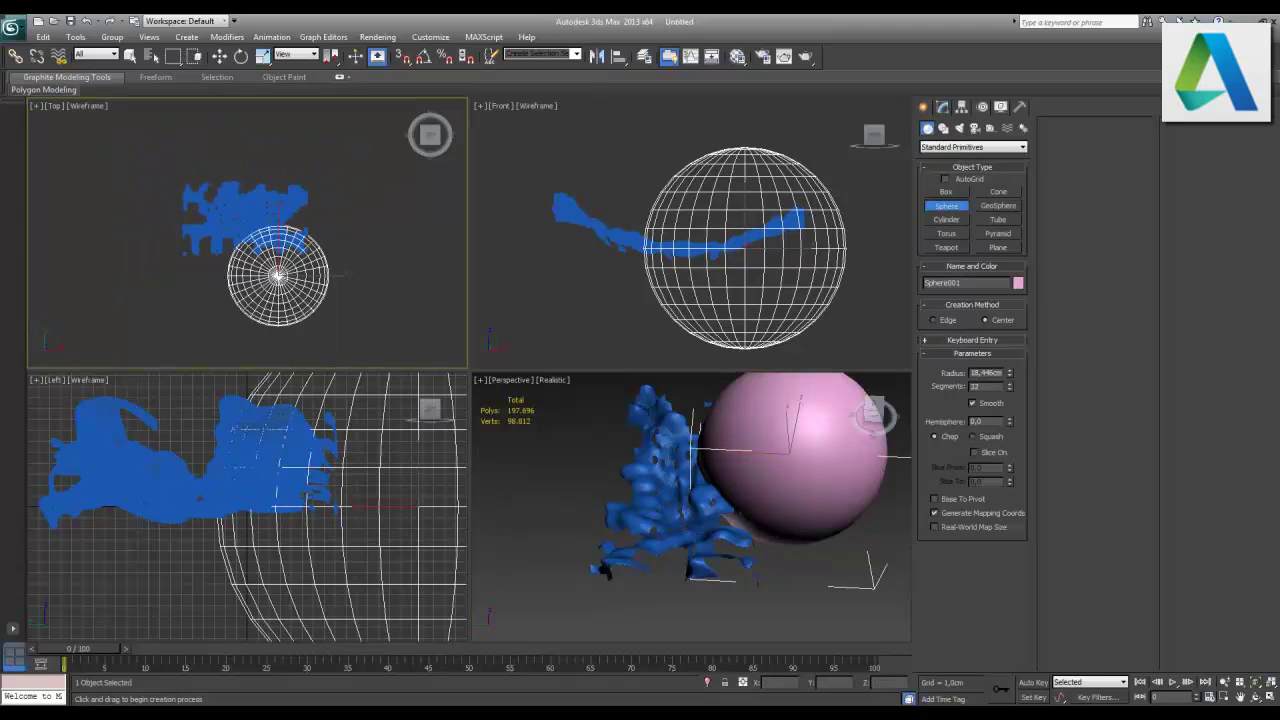
key(alt+w)
middle_drag(559, 441, 485, 441)
key(w)
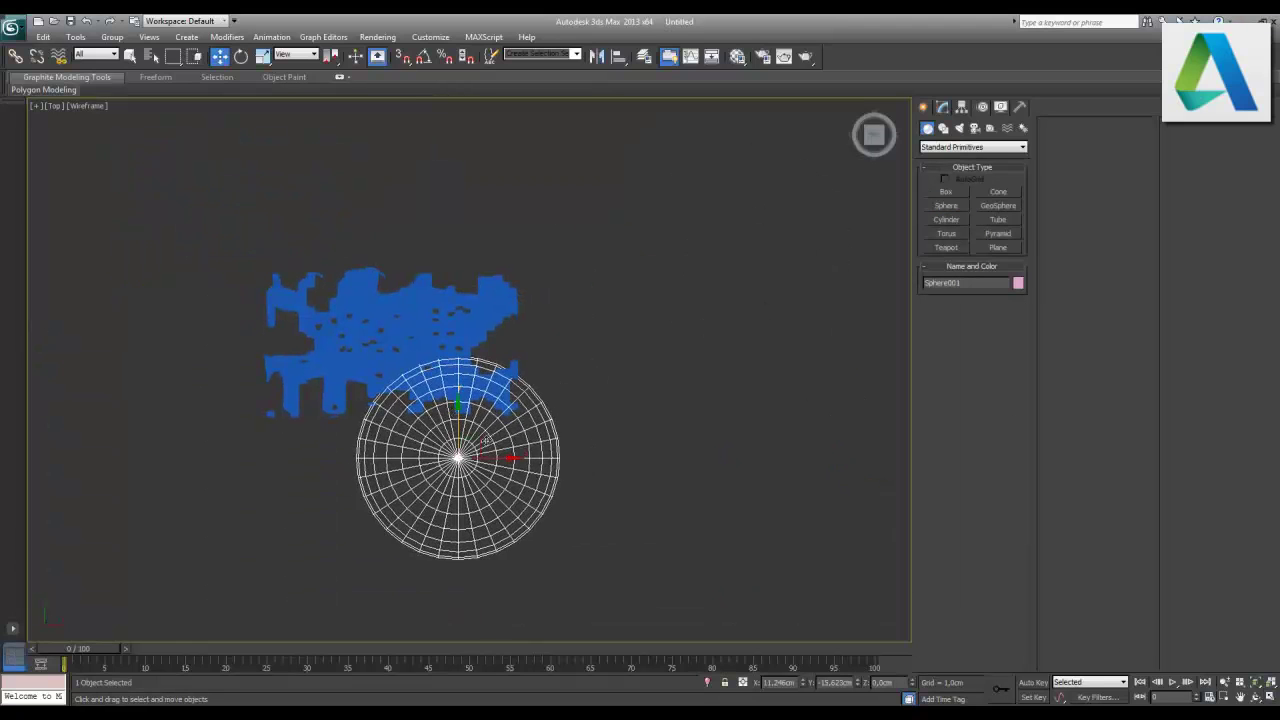
drag(486, 440, 418, 327)
- Set Sphere001's radius to about 40 cm and convert it to an Editable Poly
click(945, 108)
drag(1009, 298, 1021, 189)
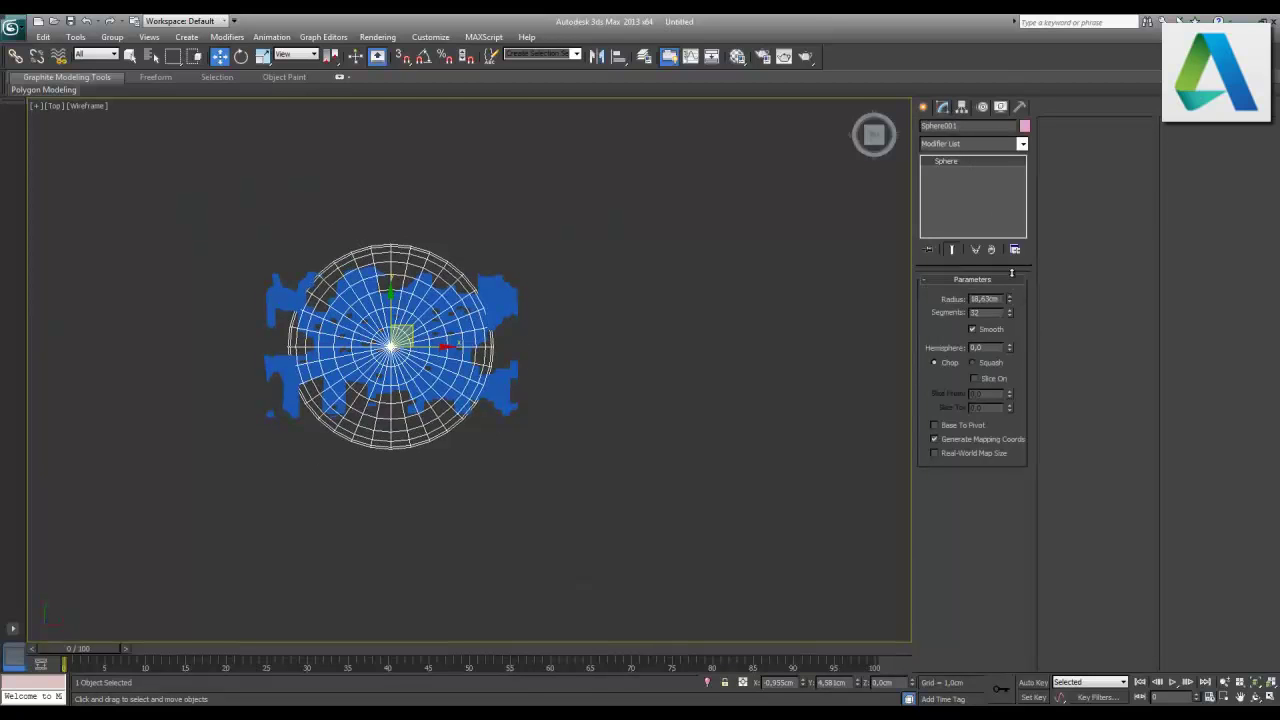
click(1268, 698)
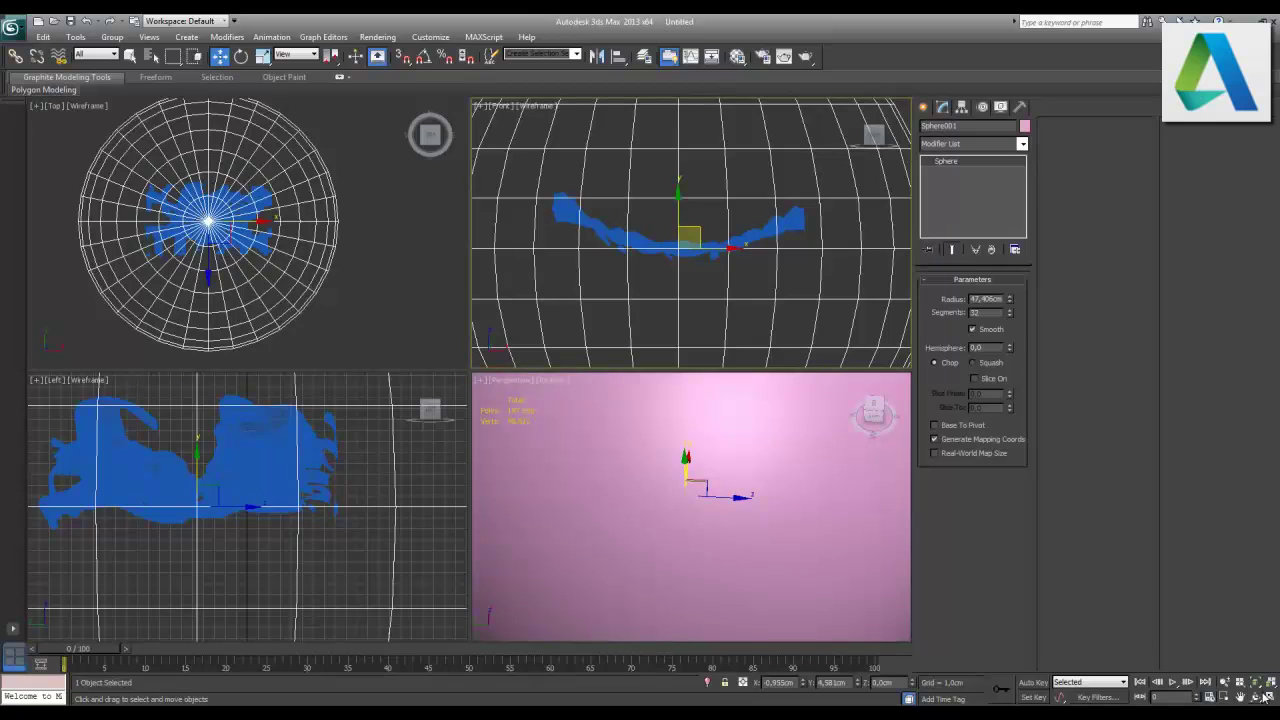
click(1266, 697)
key(z)
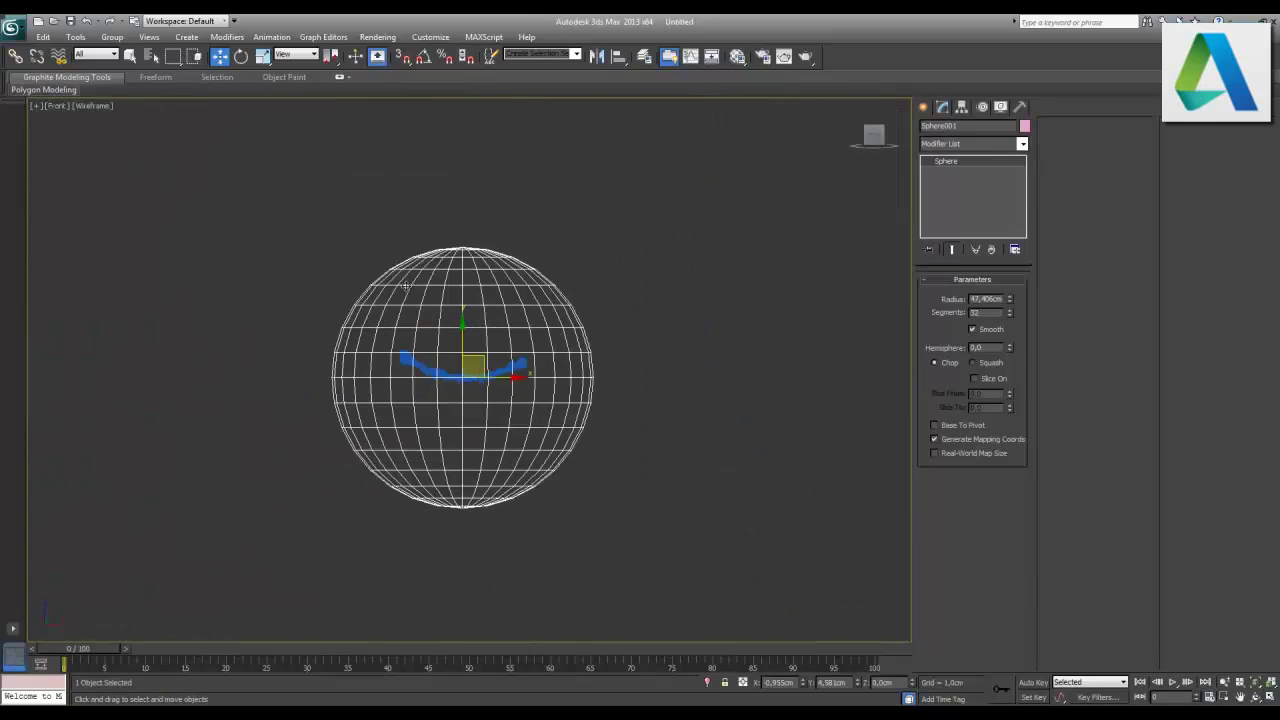
drag(1010, 304, 1011, 307)
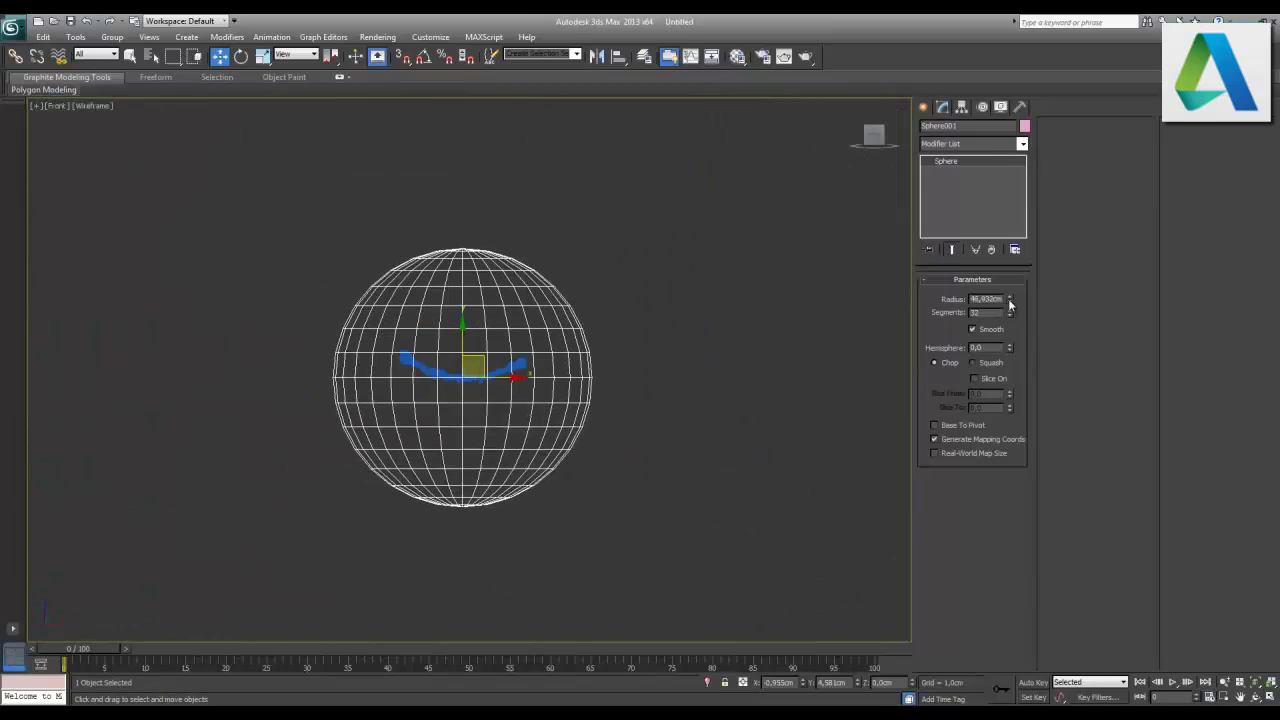
right_click(523, 363)
click(733, 489)
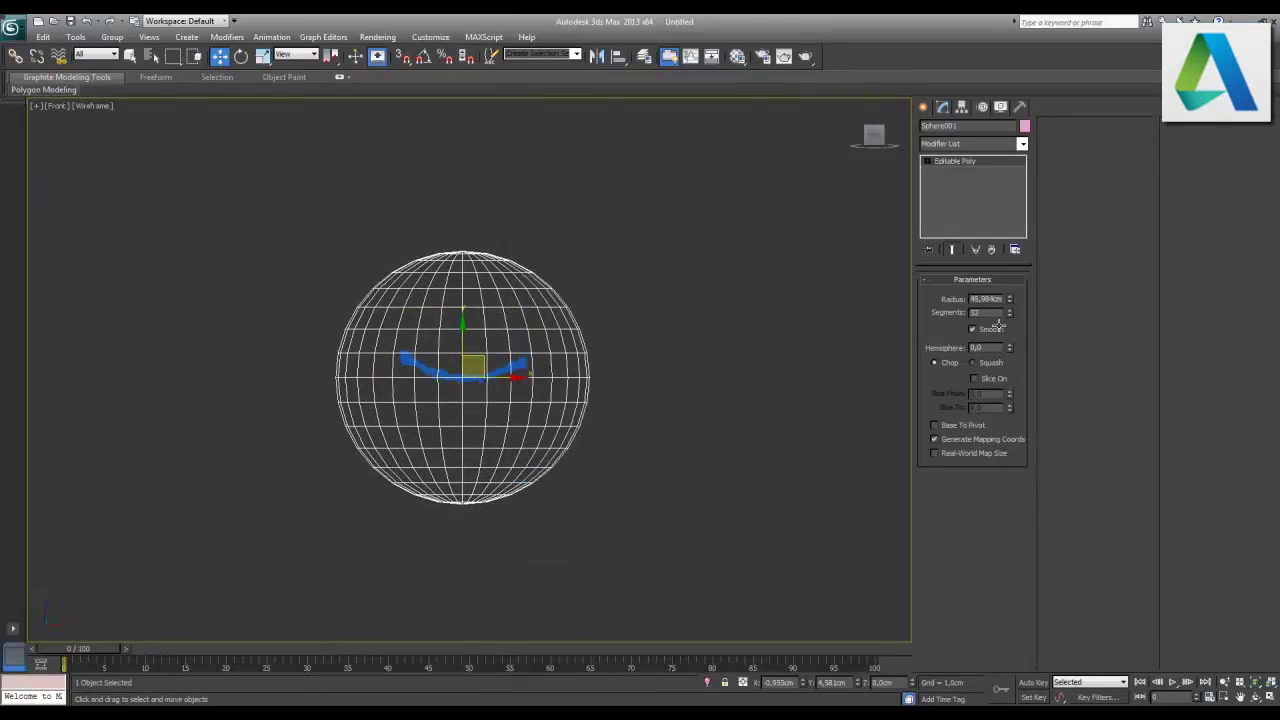
click(938, 295)
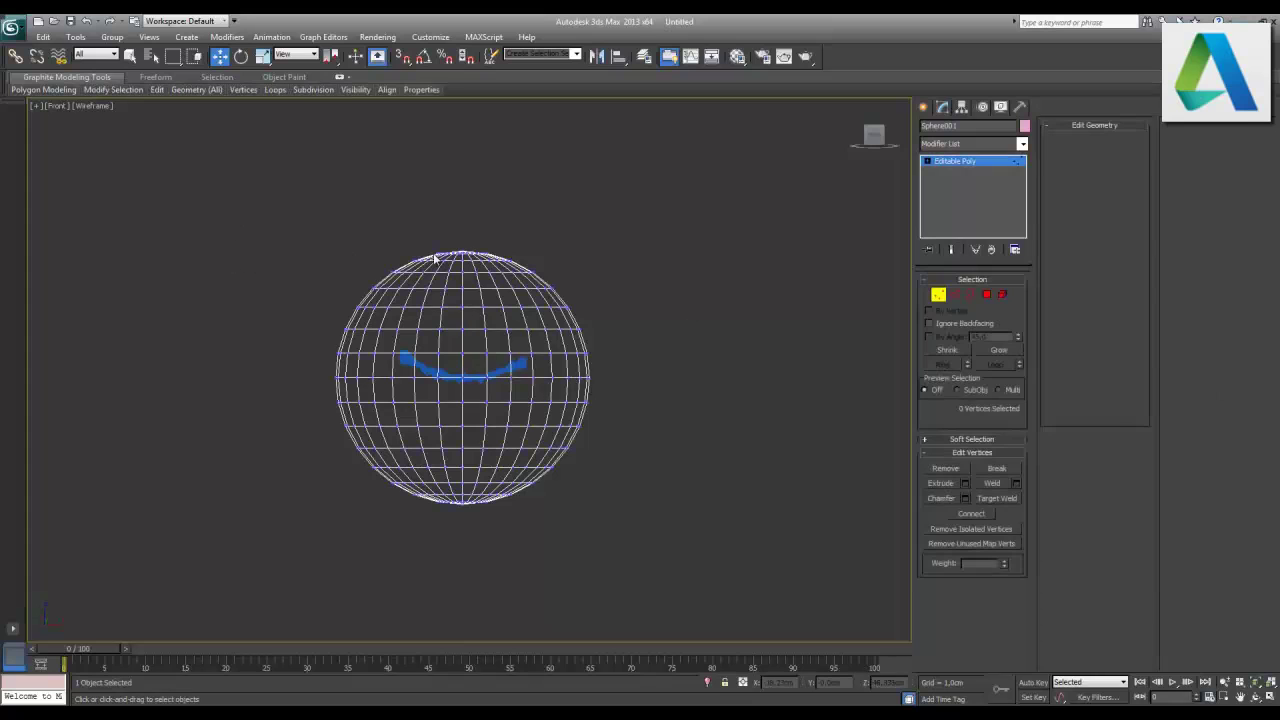
- Delete Sphere001's upper-half vertices to leave a bowl, then maximize the Perspective view
drag(235, 226, 662, 363)
key(Delete)
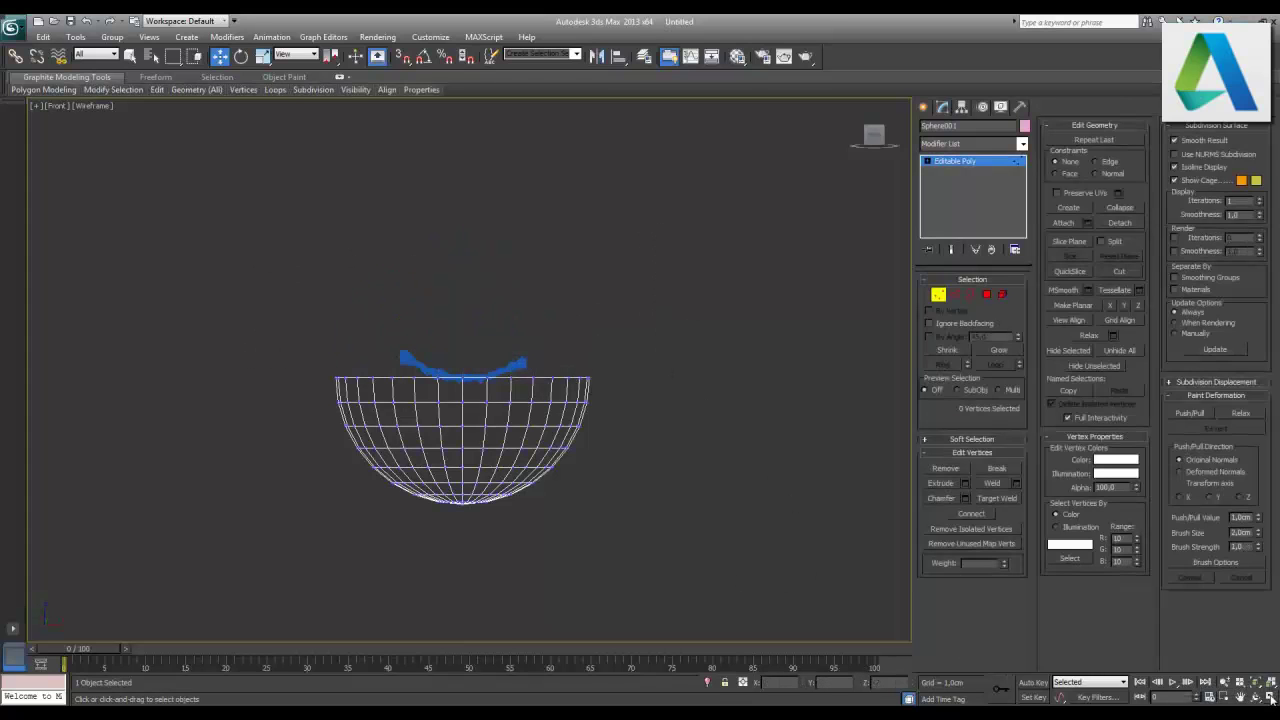
key(alt+w)
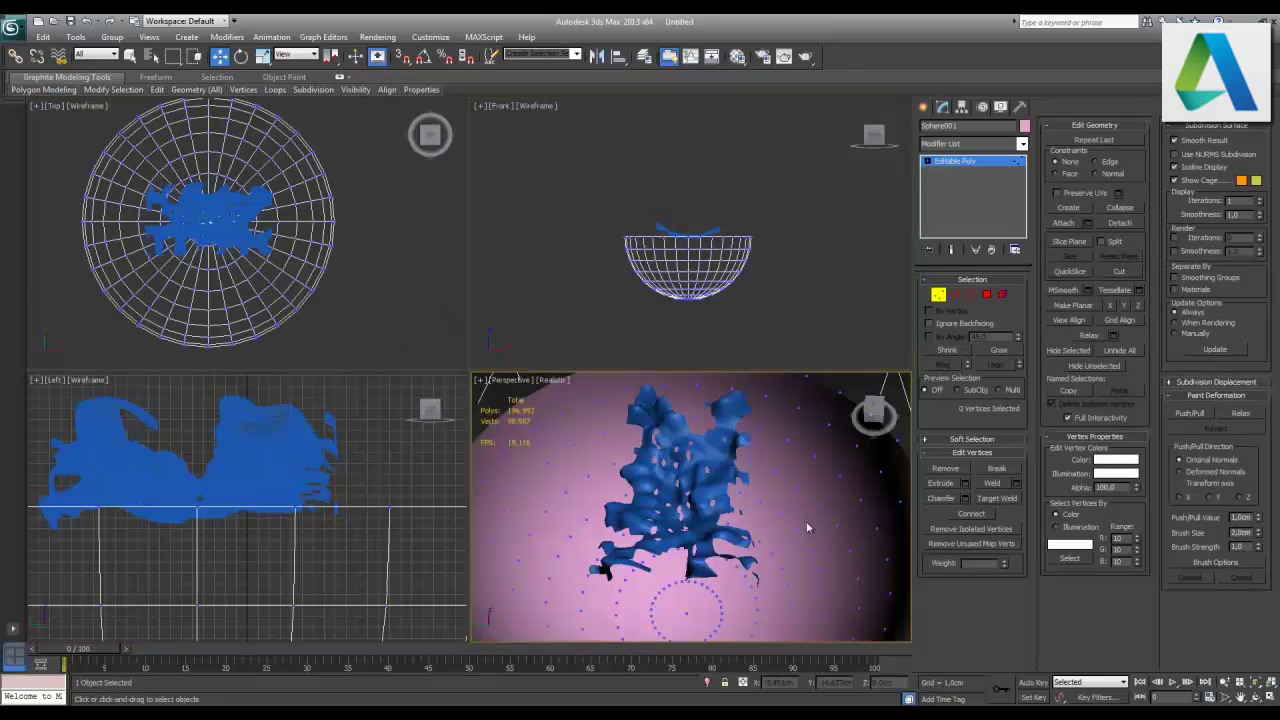
click(938, 294)
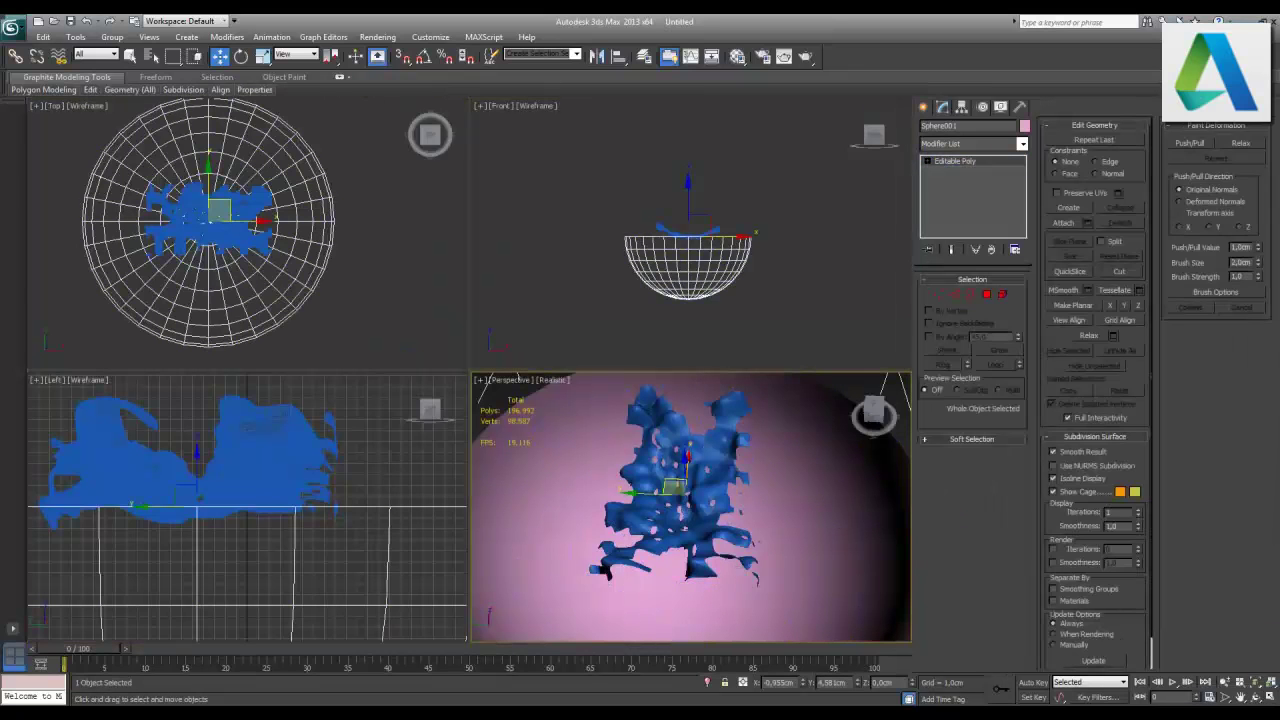
key(alt+w)
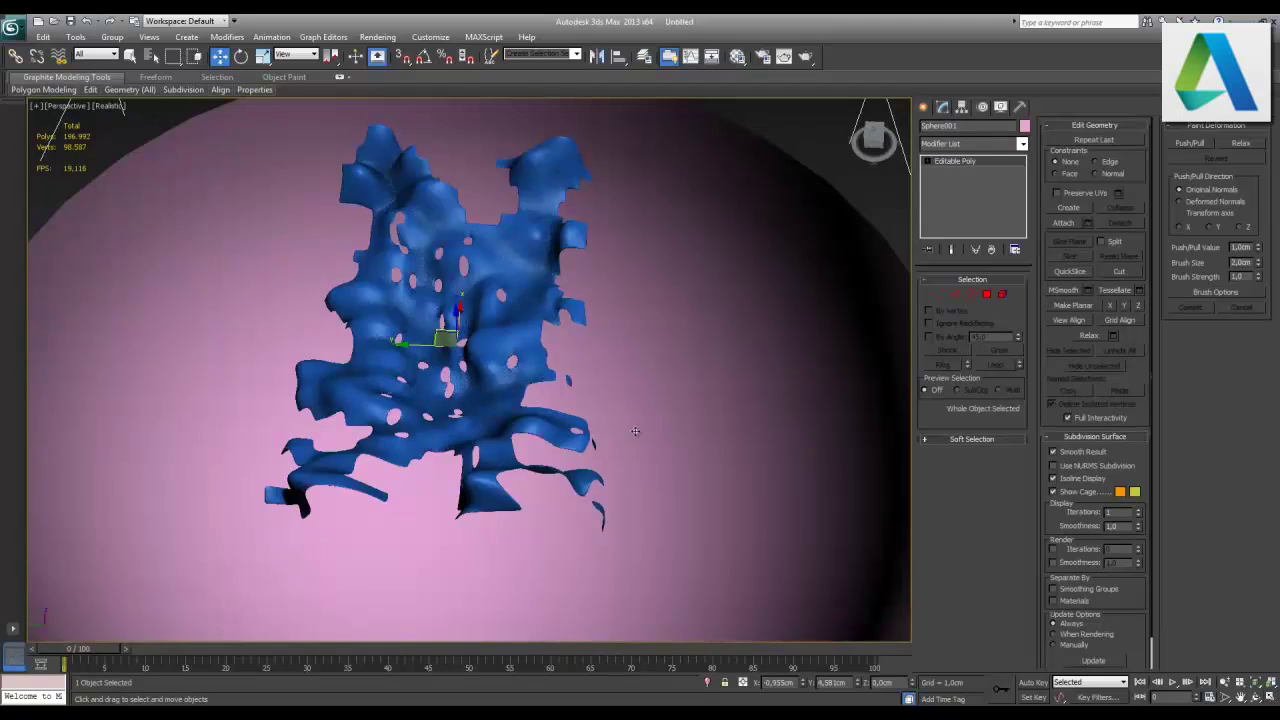
- Add a Shell modifier to the bowl with a 2 cm outer thickness
key(z)
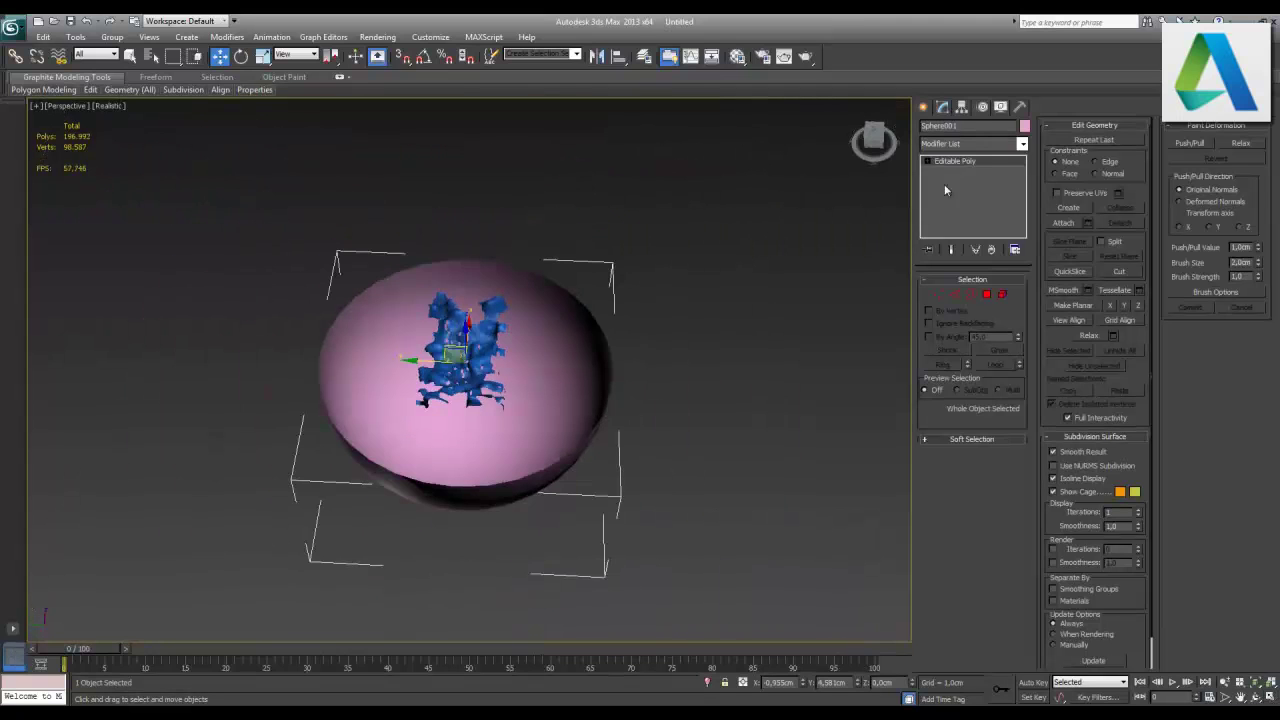
click(957, 143)
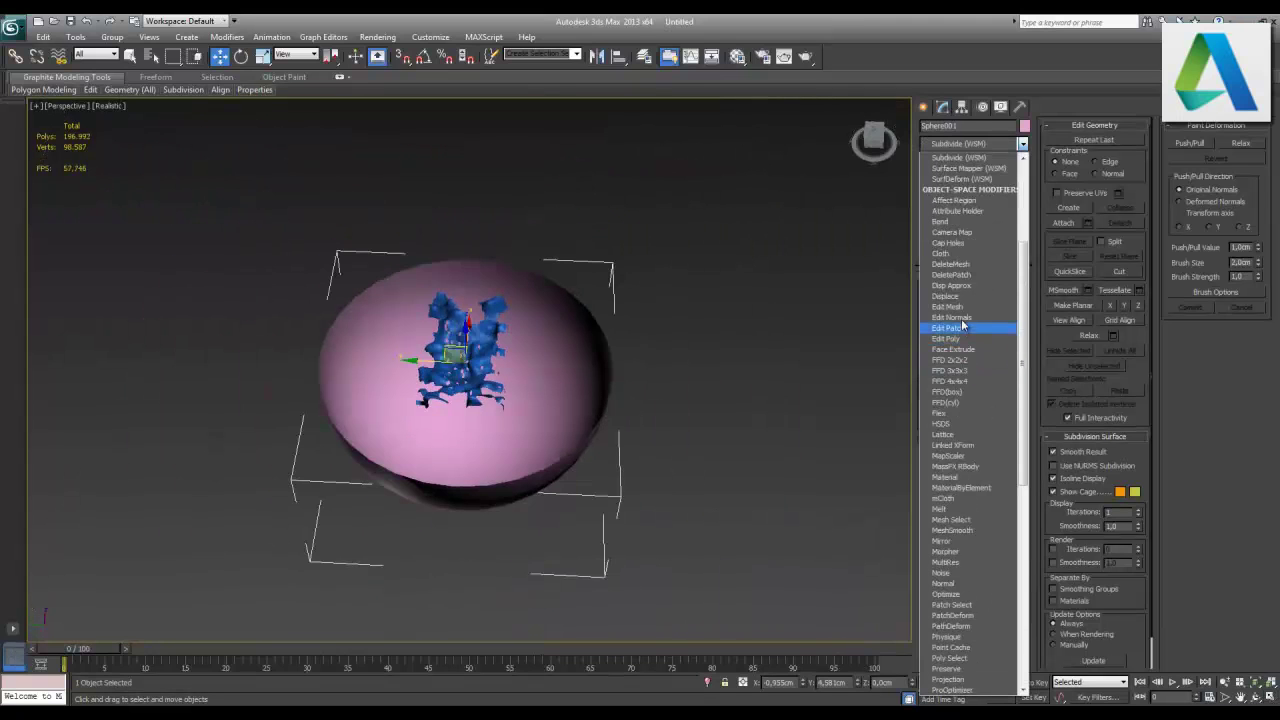
scroll(1004, 570, down, 10)
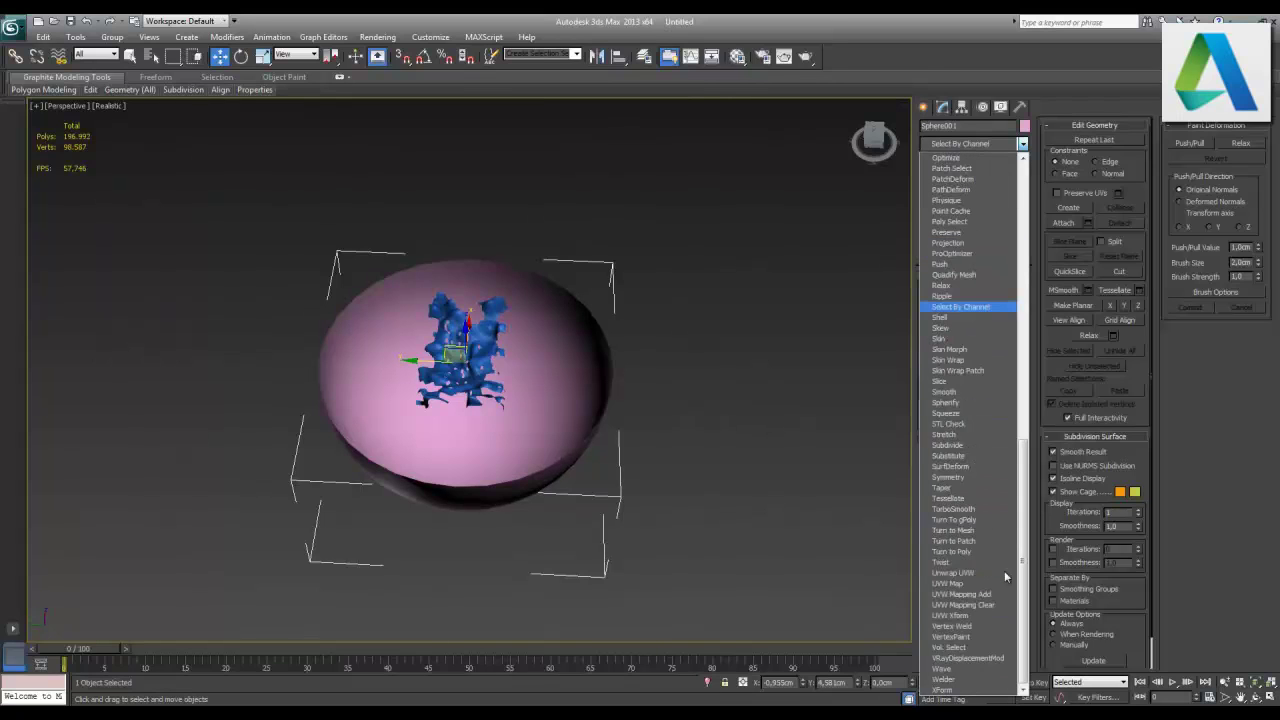
click(946, 317)
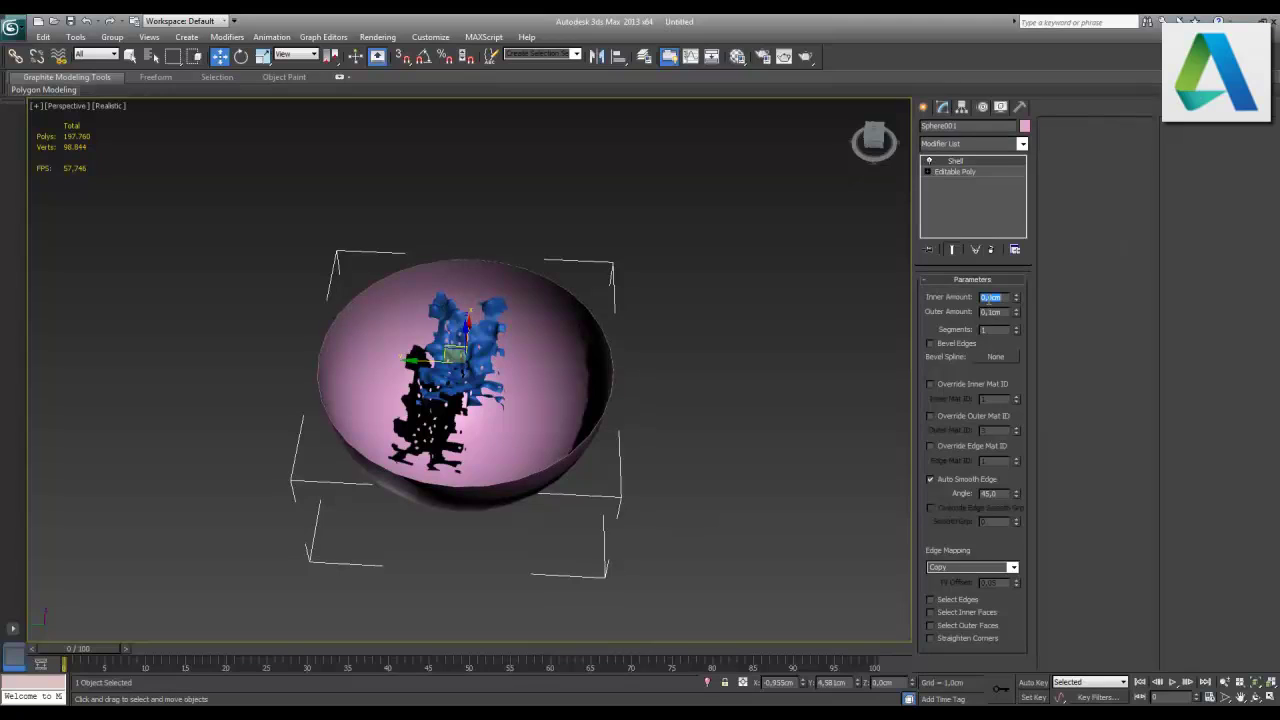
key(Tab)
text(2)
key(Return)
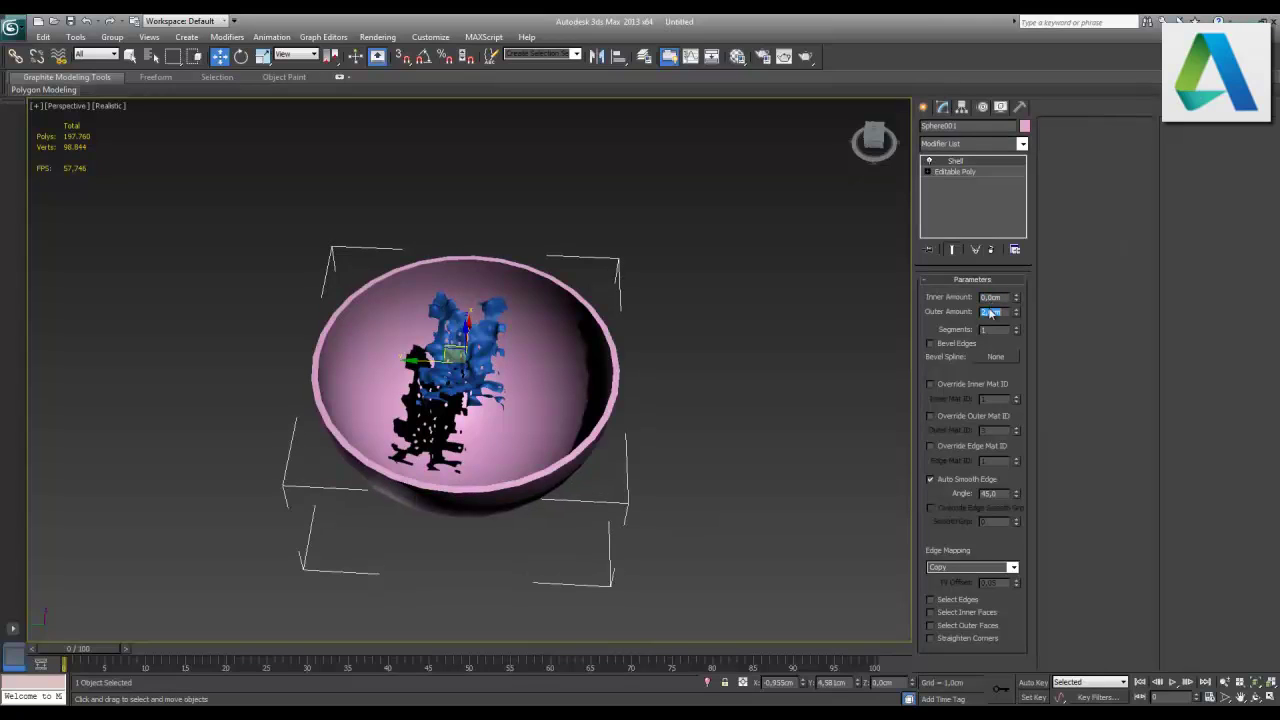
key(Tab)
- Turn on edged faces, add TurboSmooth to the bowl, and reselect the liquid
key(F4)
click(959, 143)
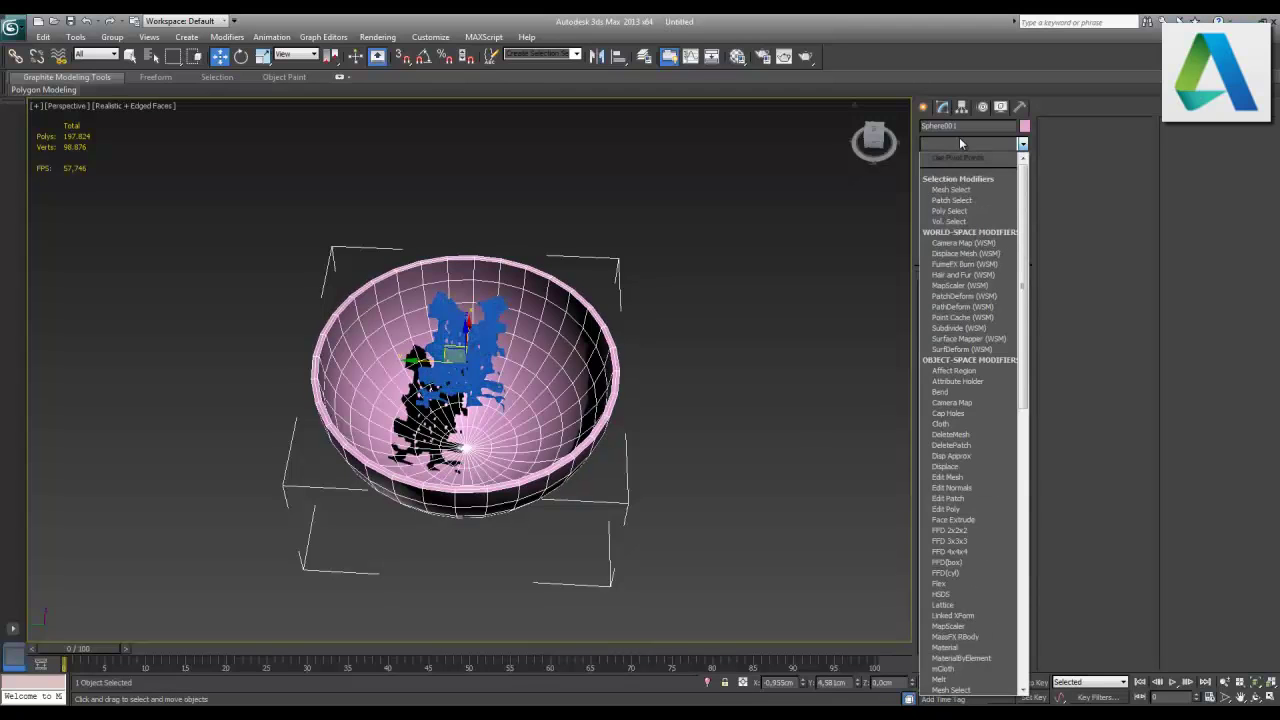
scroll(959, 137, down, 10)
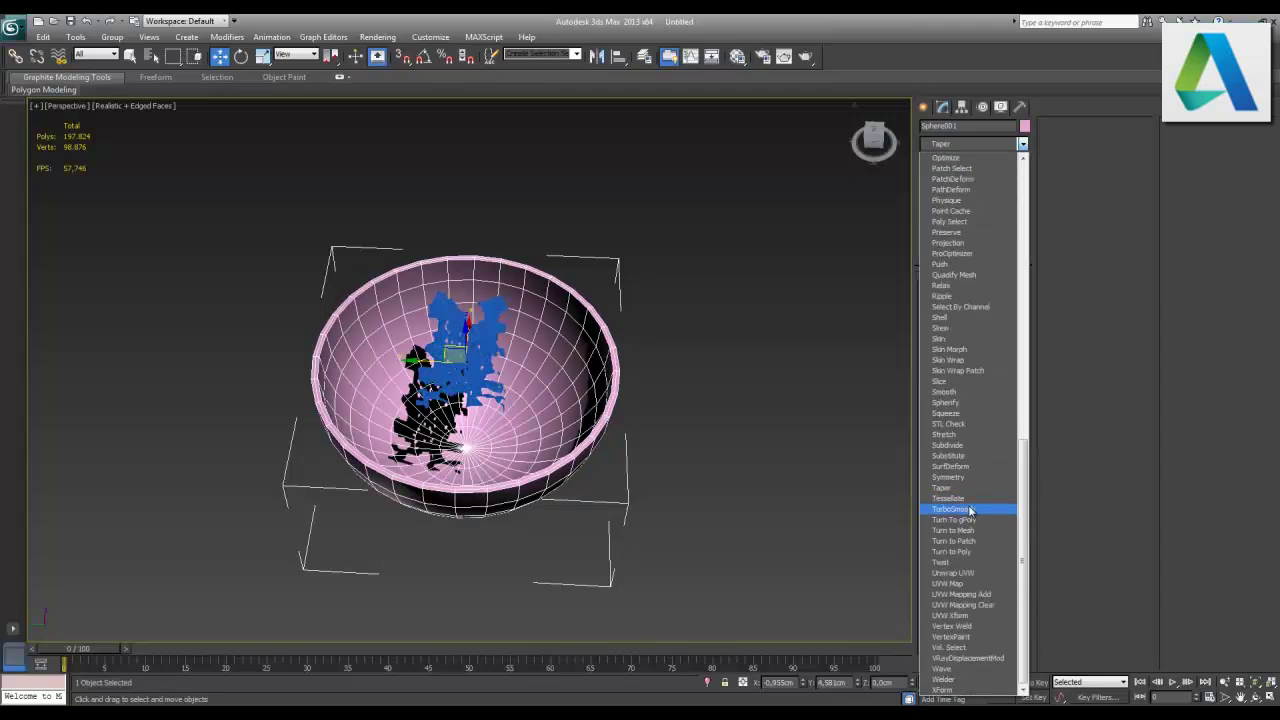
click(968, 510)
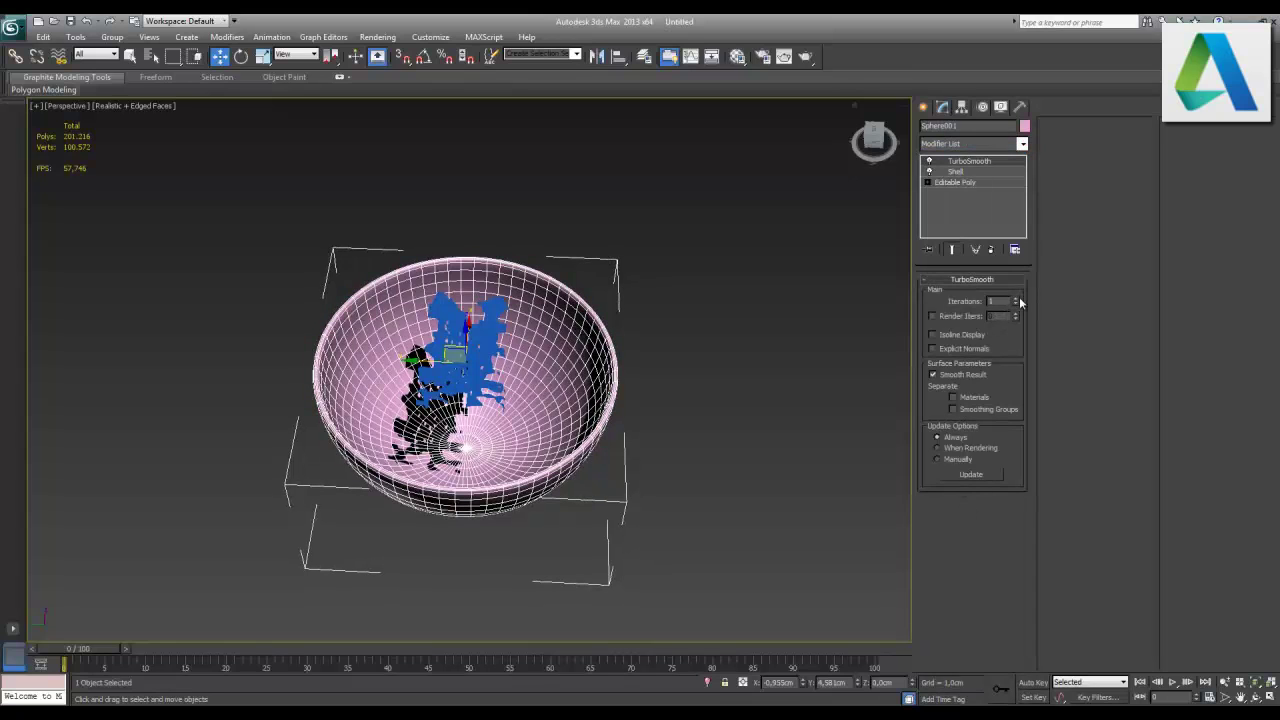
click(794, 326)
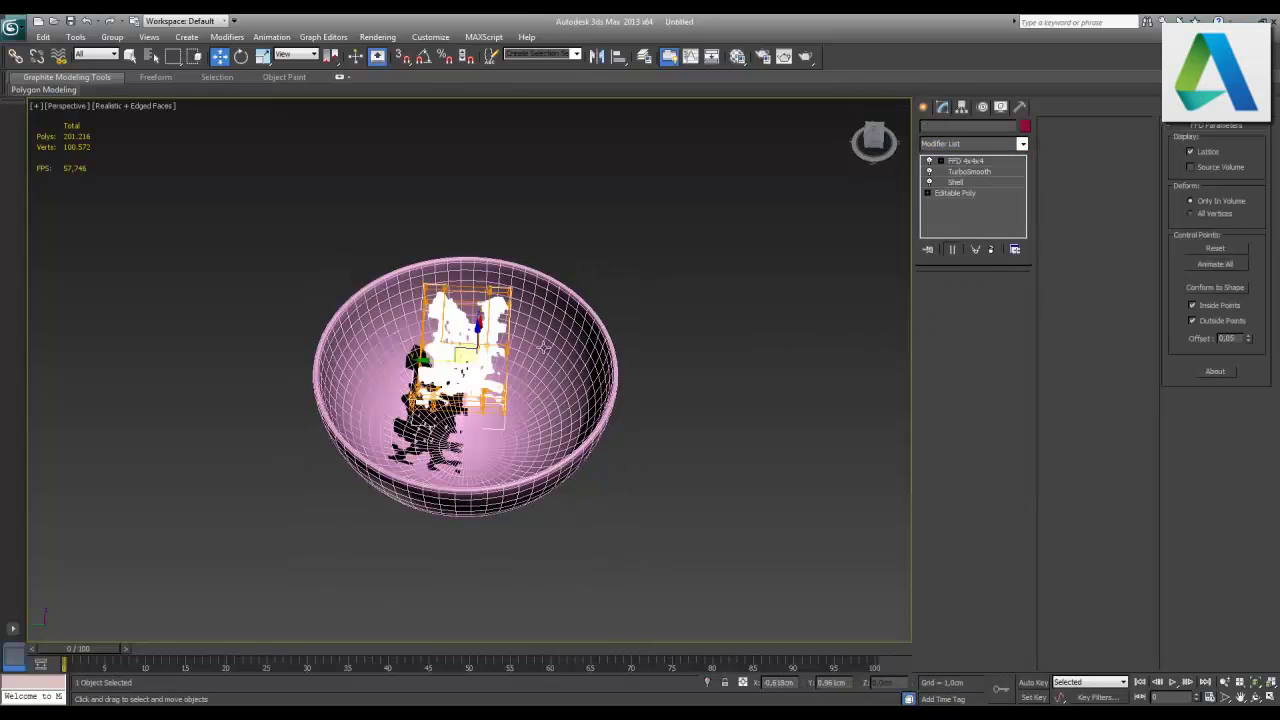
- Rotate the liquid 90° with angle snap so it lies flat
right_click(424, 56)
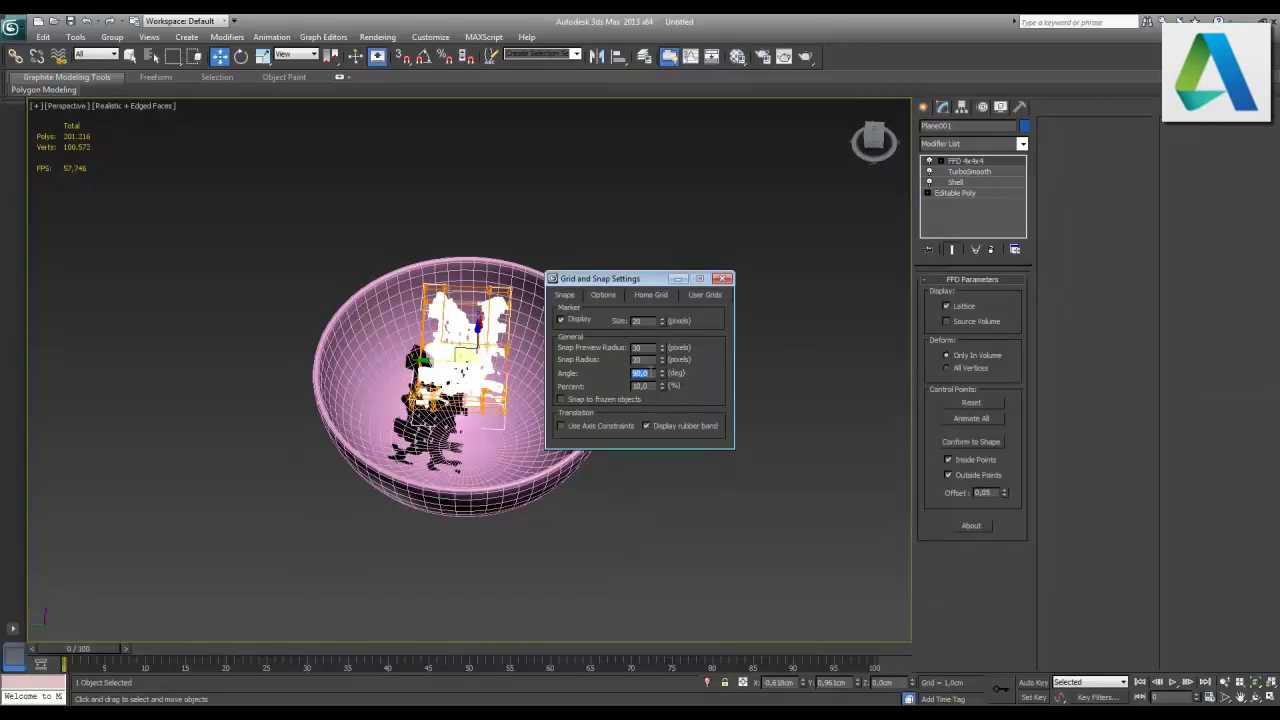
click(727, 278)
key(e)
drag(515, 385, 510, 384)
right_click(510, 384)
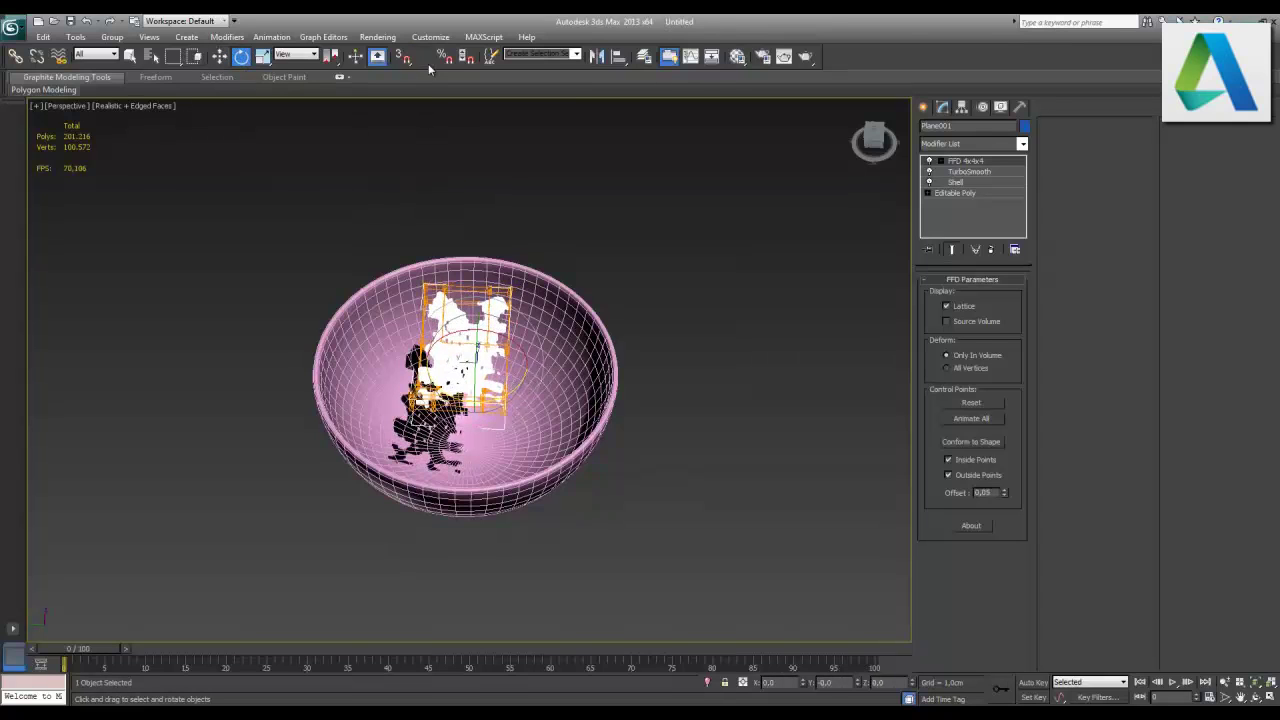
drag(515, 385, 512, 384)
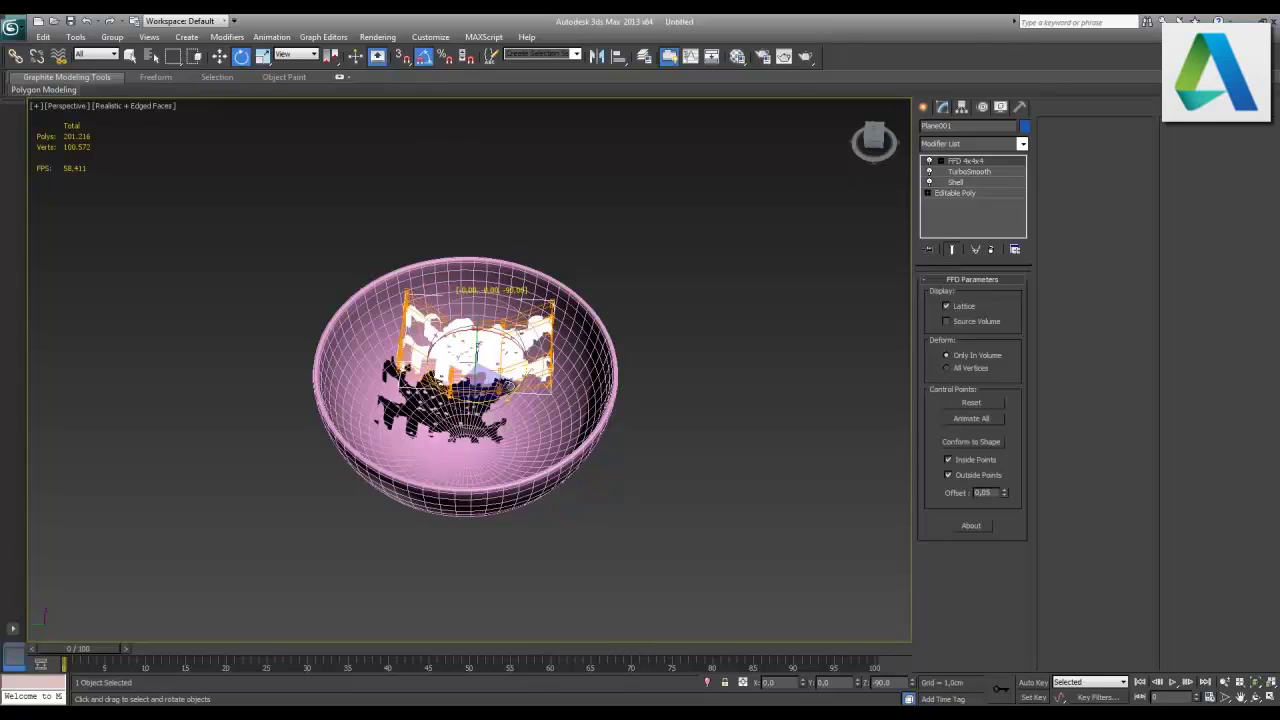
- Move the flattened liquid down into the bowl
key(w)
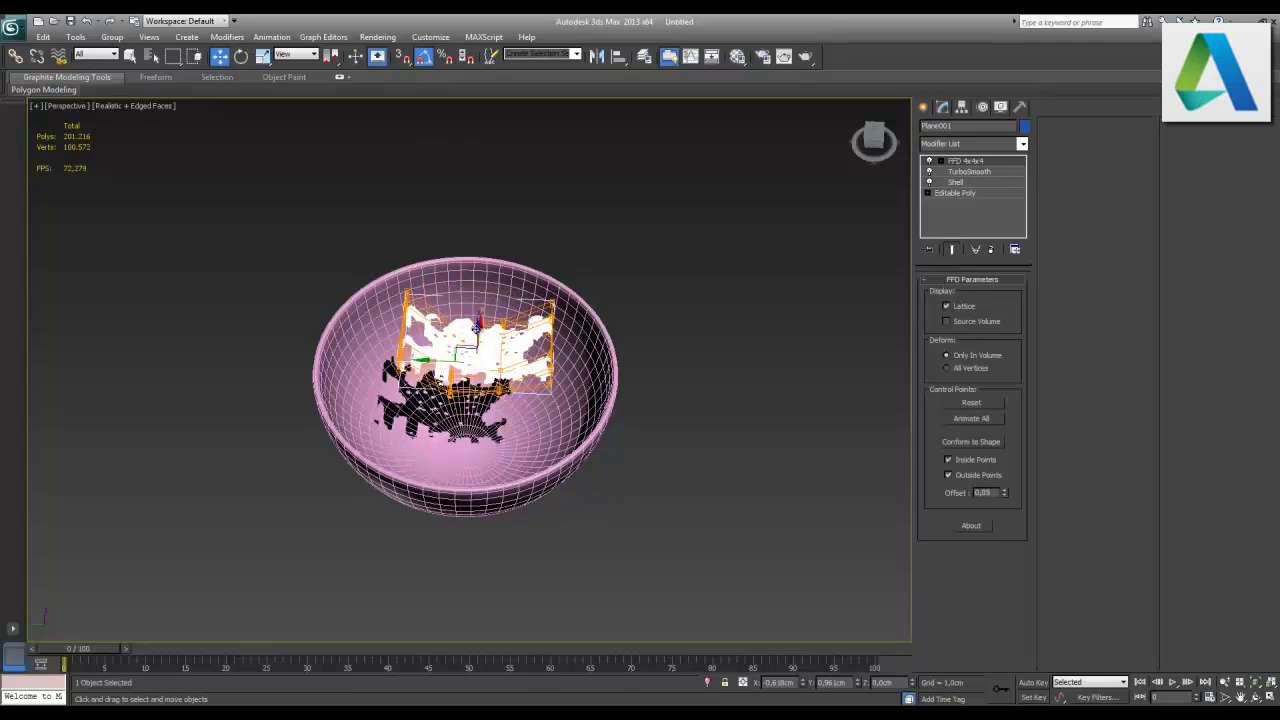
drag(477, 324, 460, 373)
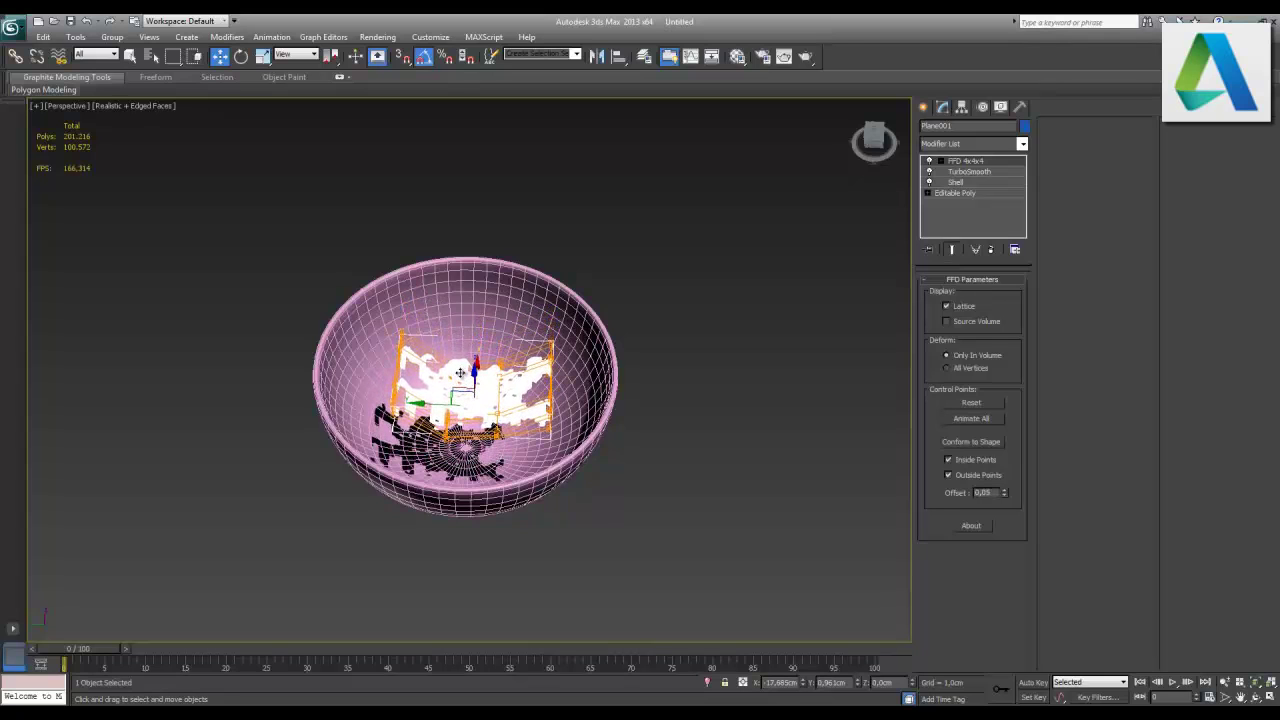
key(alt+w)
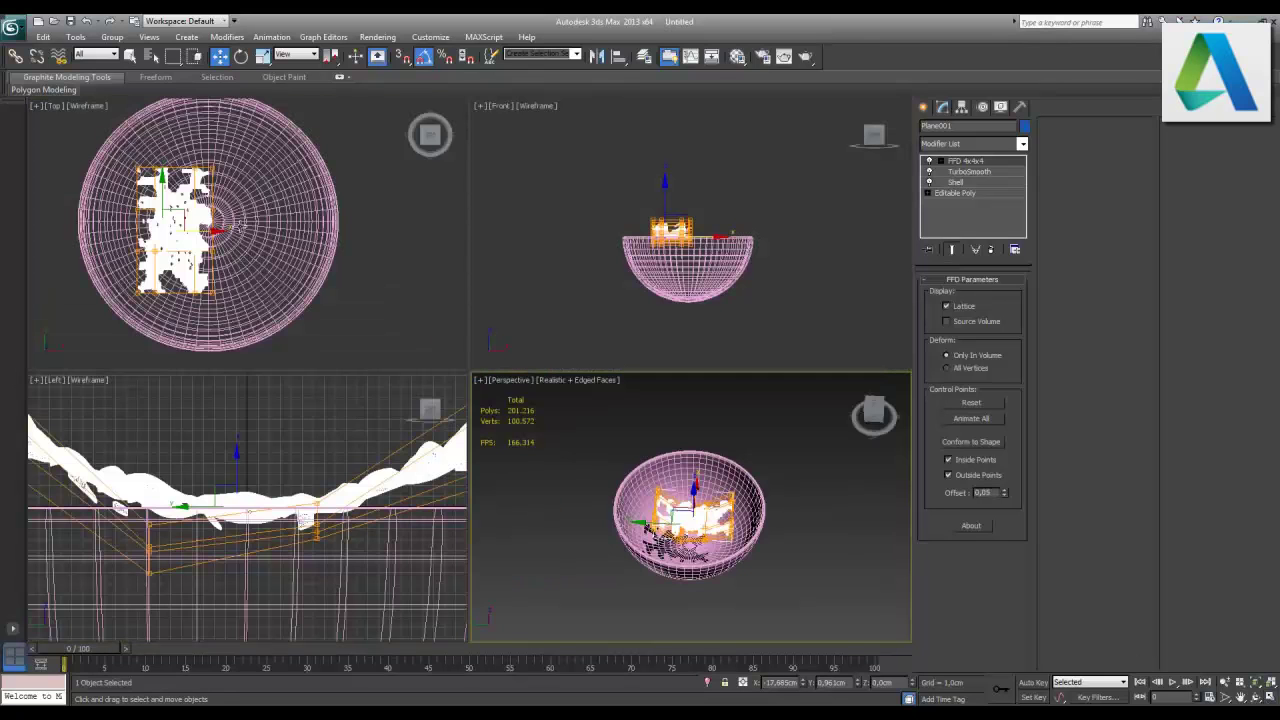
- Reposition the liquid plane and lower it into the bowl in the maximized Left view
scroll(240, 228, up, 3)
drag(178, 231, 220, 231)
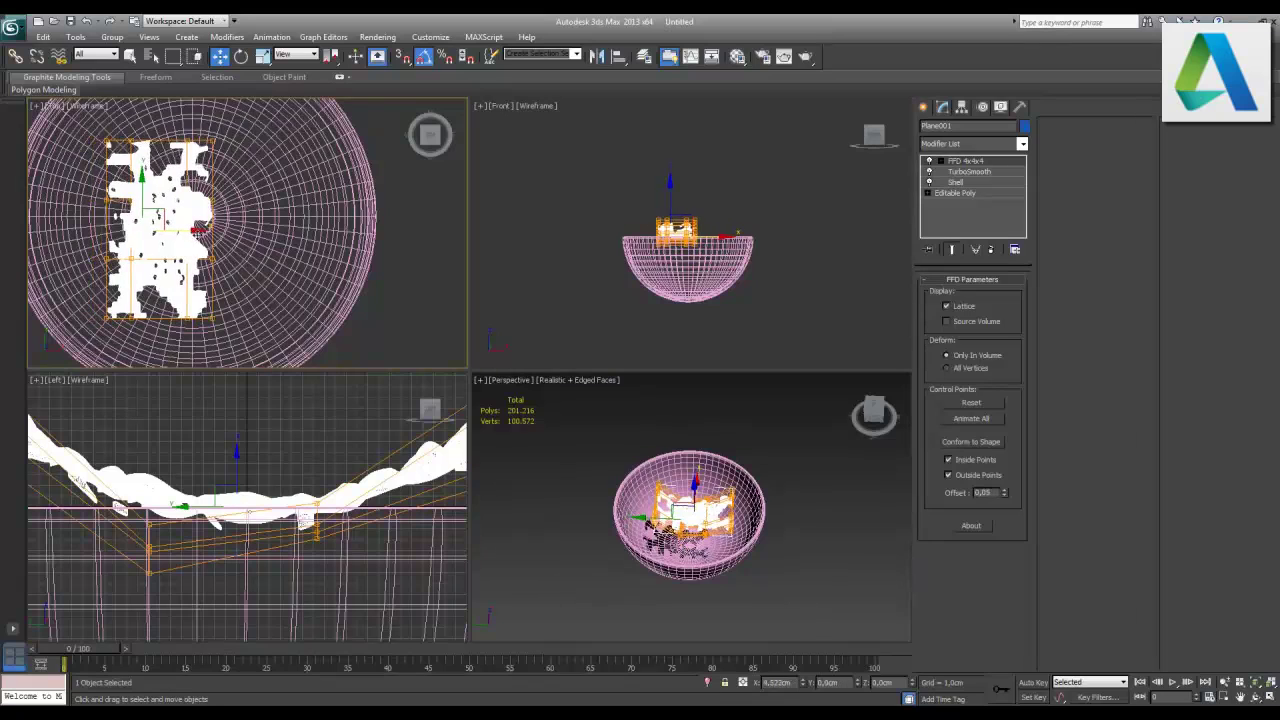
drag(168, 197, 168, 186)
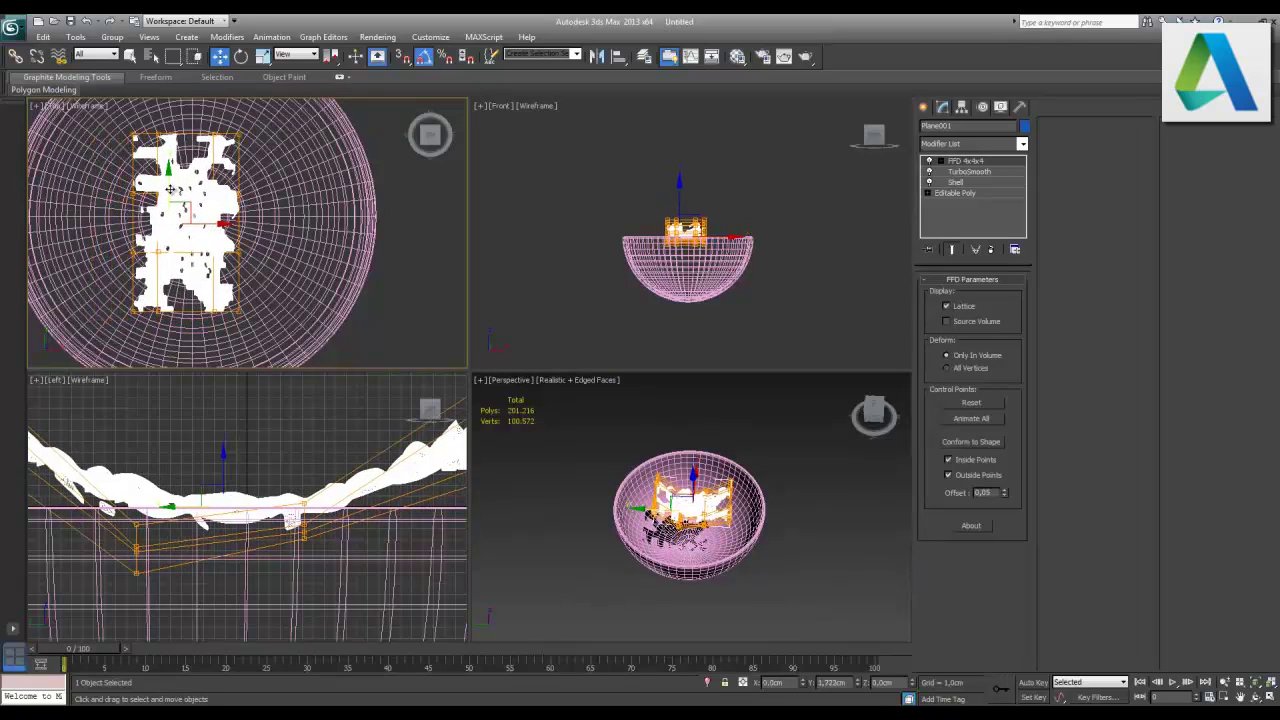
right_click(824, 221)
right_click(209, 394)
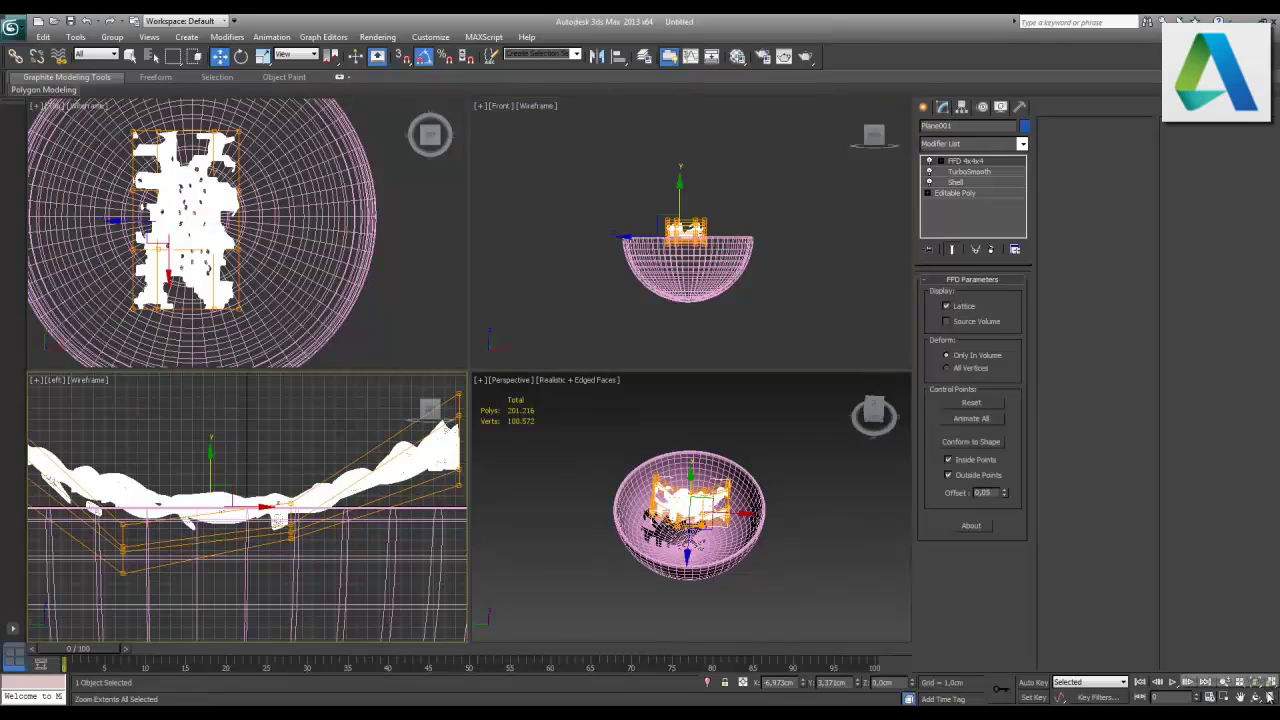
key(alt+w)
scroll(643, 366, down, 5)
scroll(478, 322, down, 3)
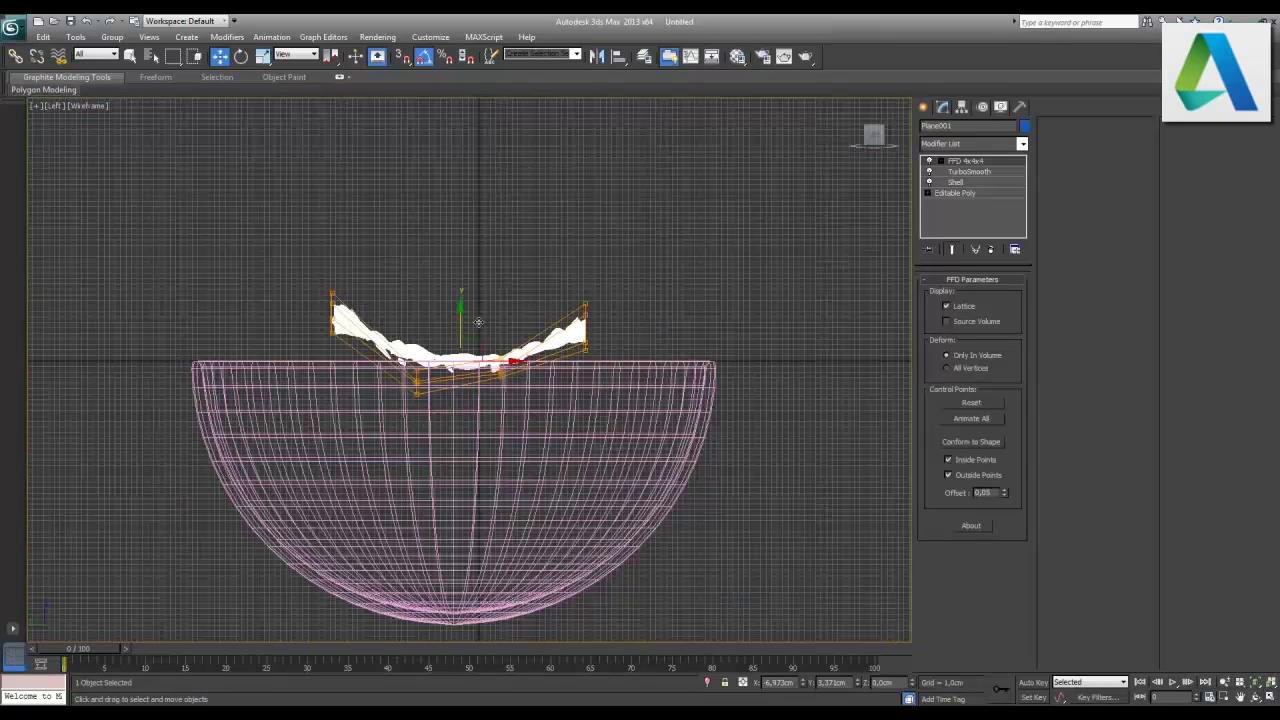
drag(461, 325, 461, 495)
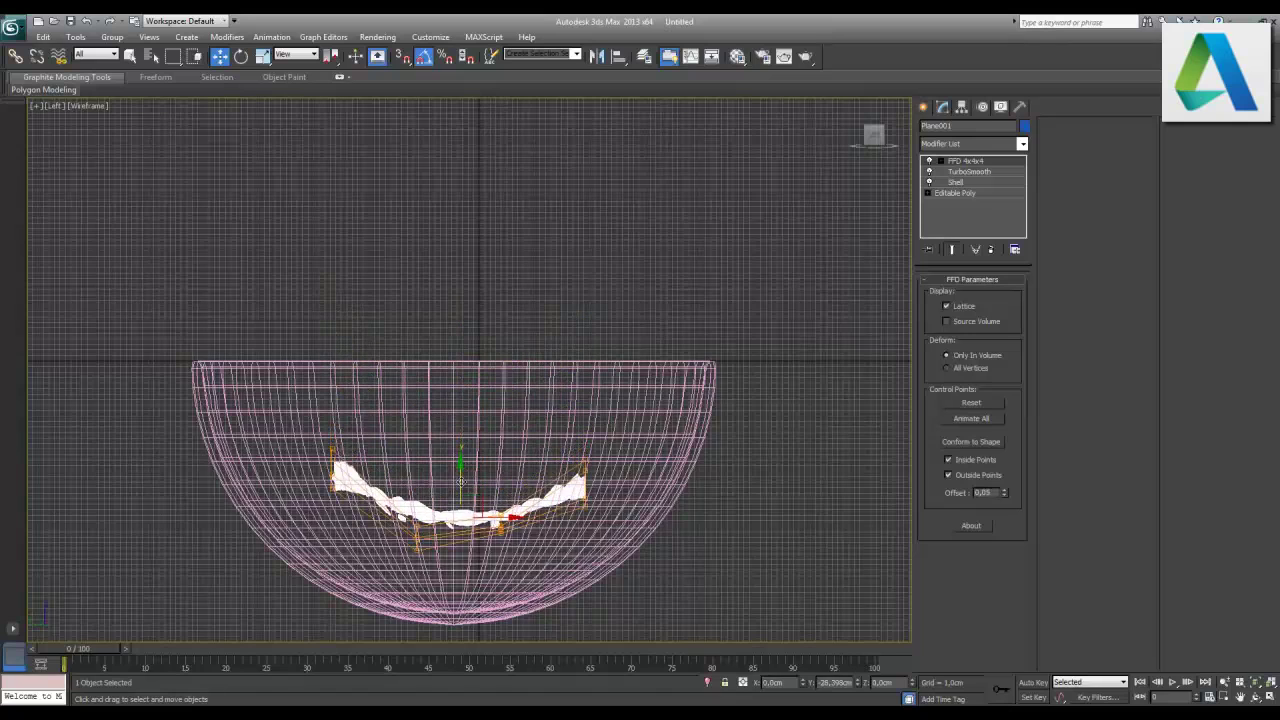
- Scale the liquid plane up so it spreads across the bowl's curved interior
click(262, 56)
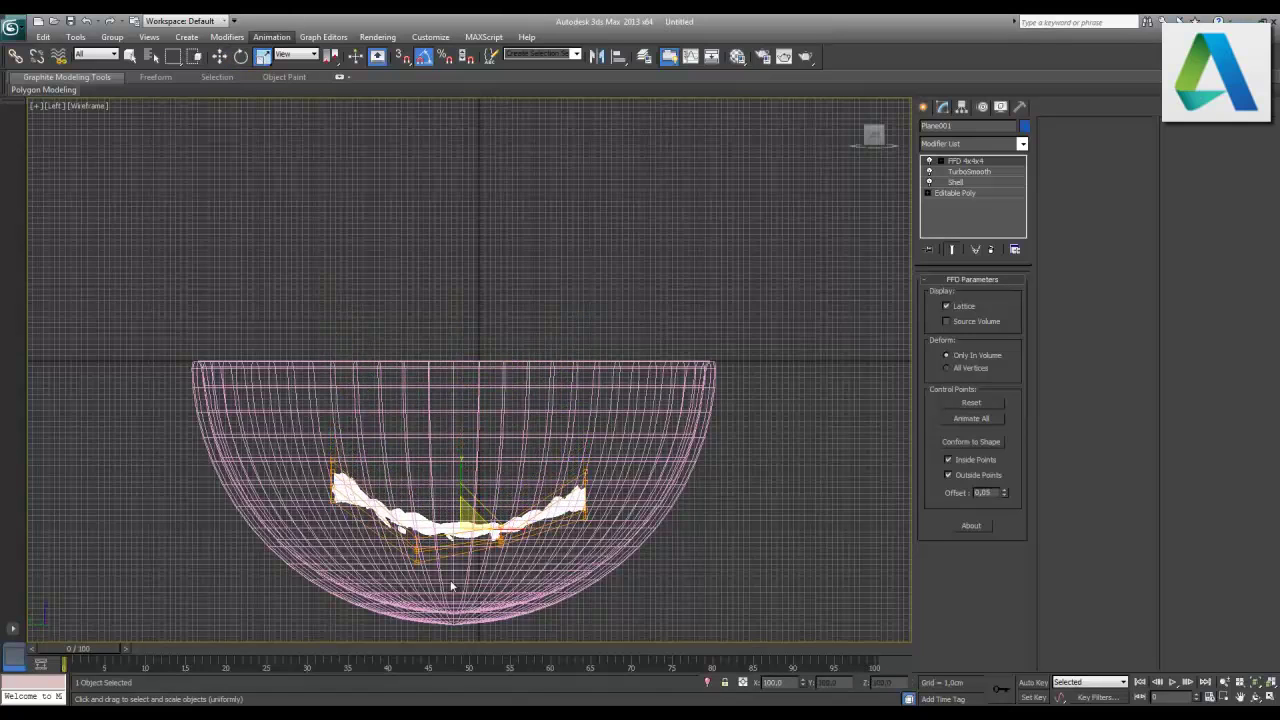
mouse_move(463, 528)
mouse_down()
mouse_move(490, 513)
mouse_move(500, 528)
mouse_up()
key(w)
click(262, 56)
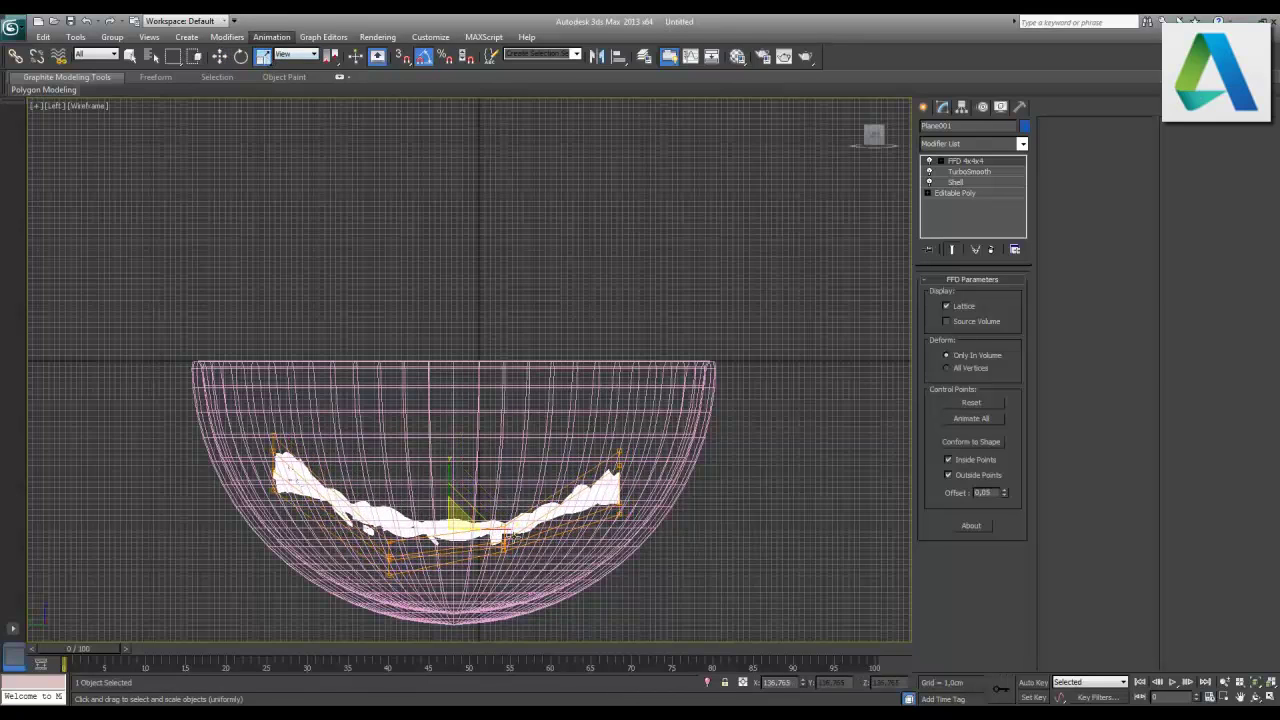
drag(455, 526, 463, 516)
key(r)
- Hide edged faces and orbit the Perspective view to check the liquid inside the bowl
click(1270, 697)
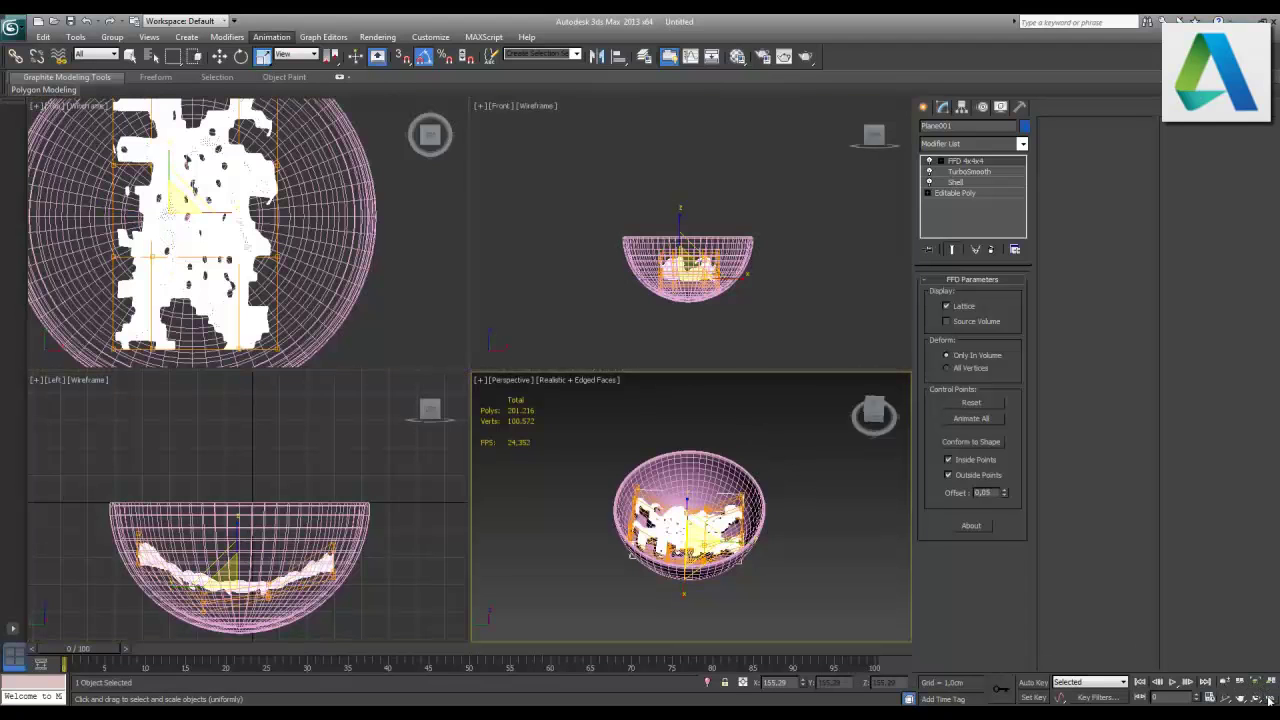
click(1270, 697)
key(F4)
click(716, 360)
mouse_move(683, 342)
alt+middle_down()
mouse_move(606, 346)
mouse_move(740, 323)
alt+middle_up()
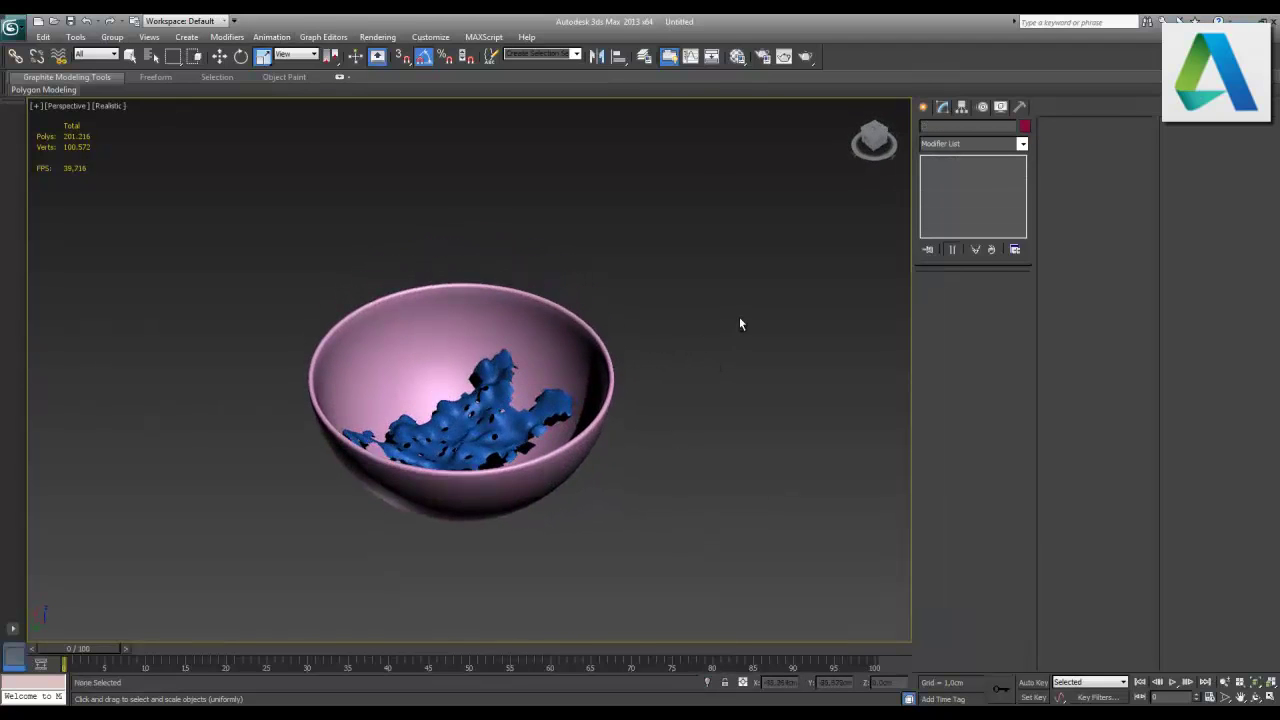
scroll(683, 393, up, 5)
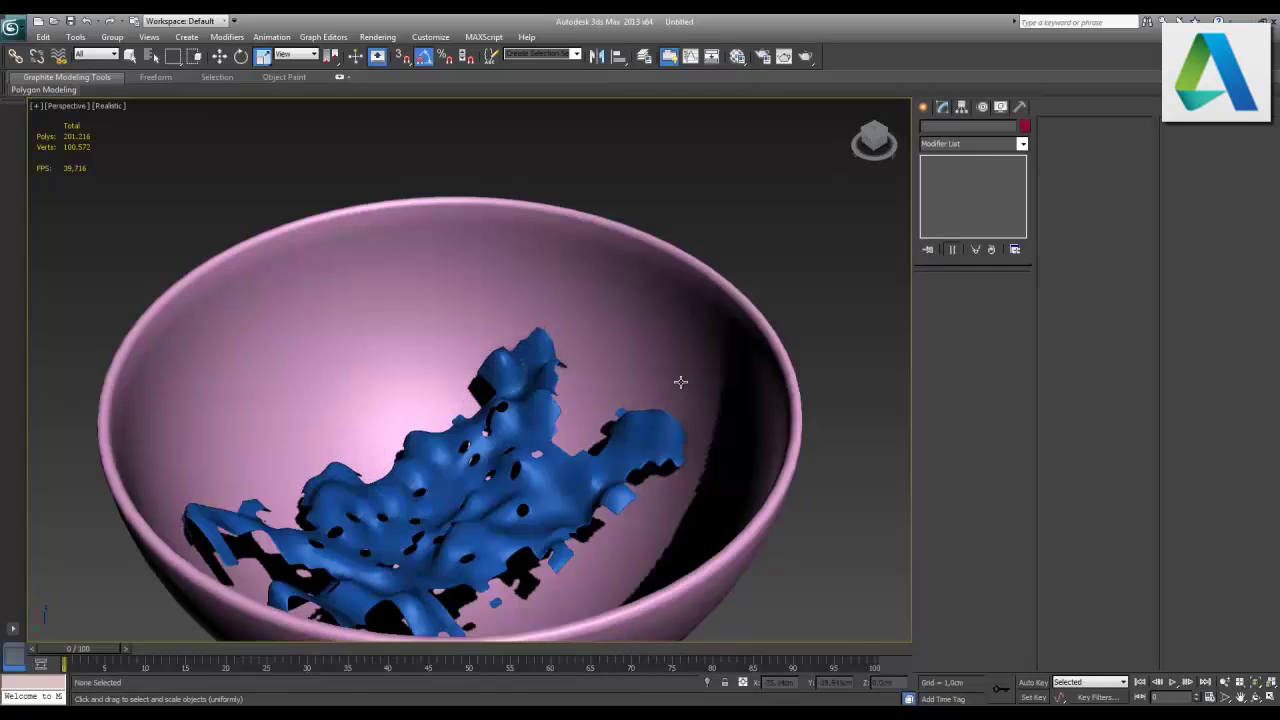
alt+middle_drag(669, 357, 616, 494)
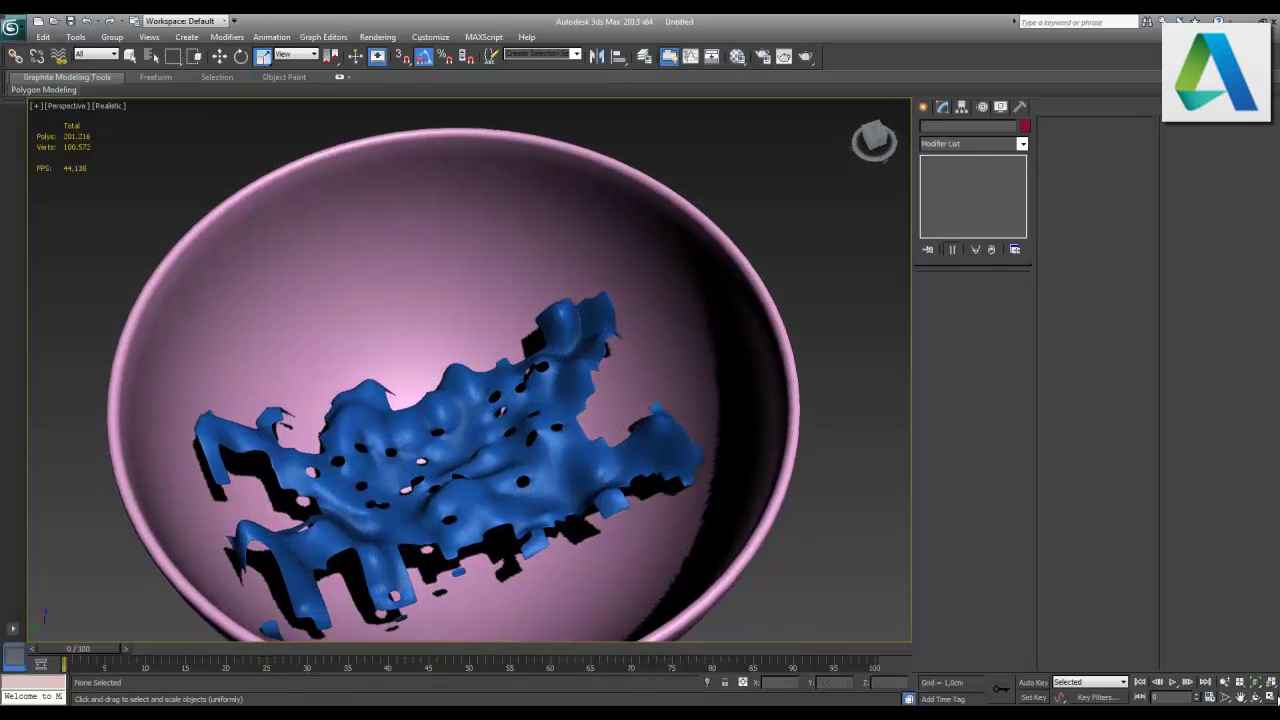
click(1270, 697)
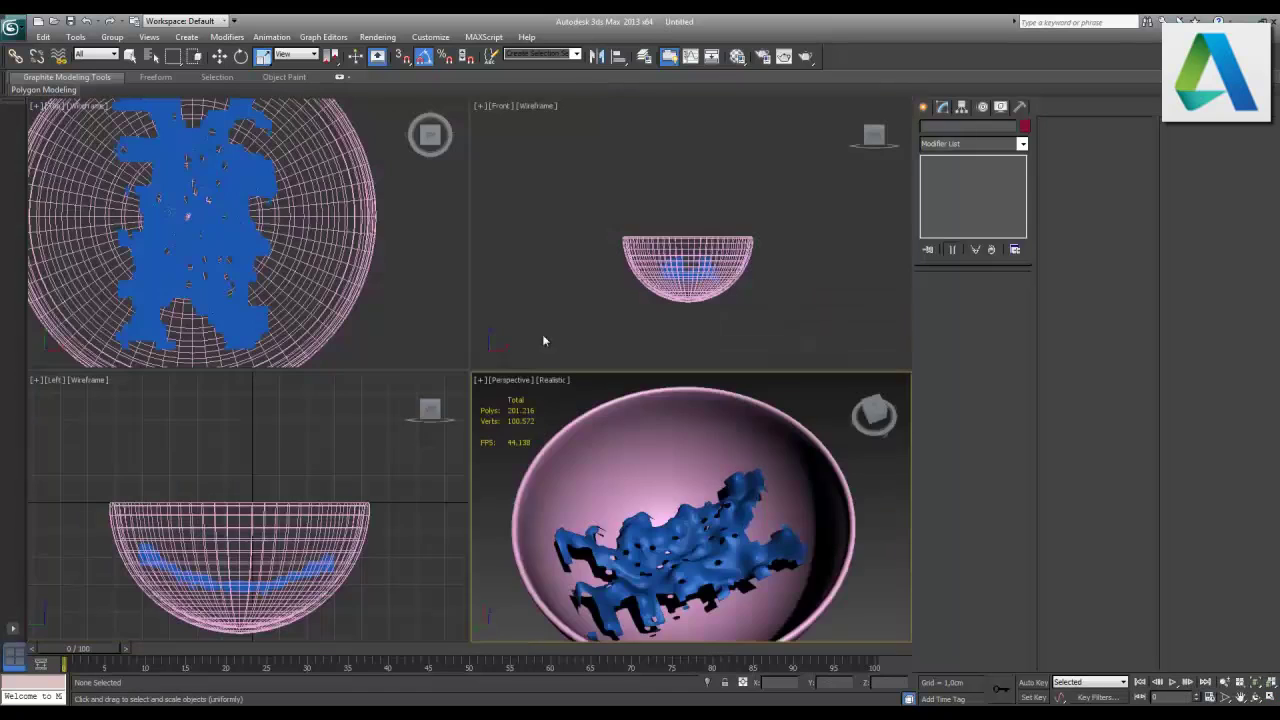
click(923, 108)
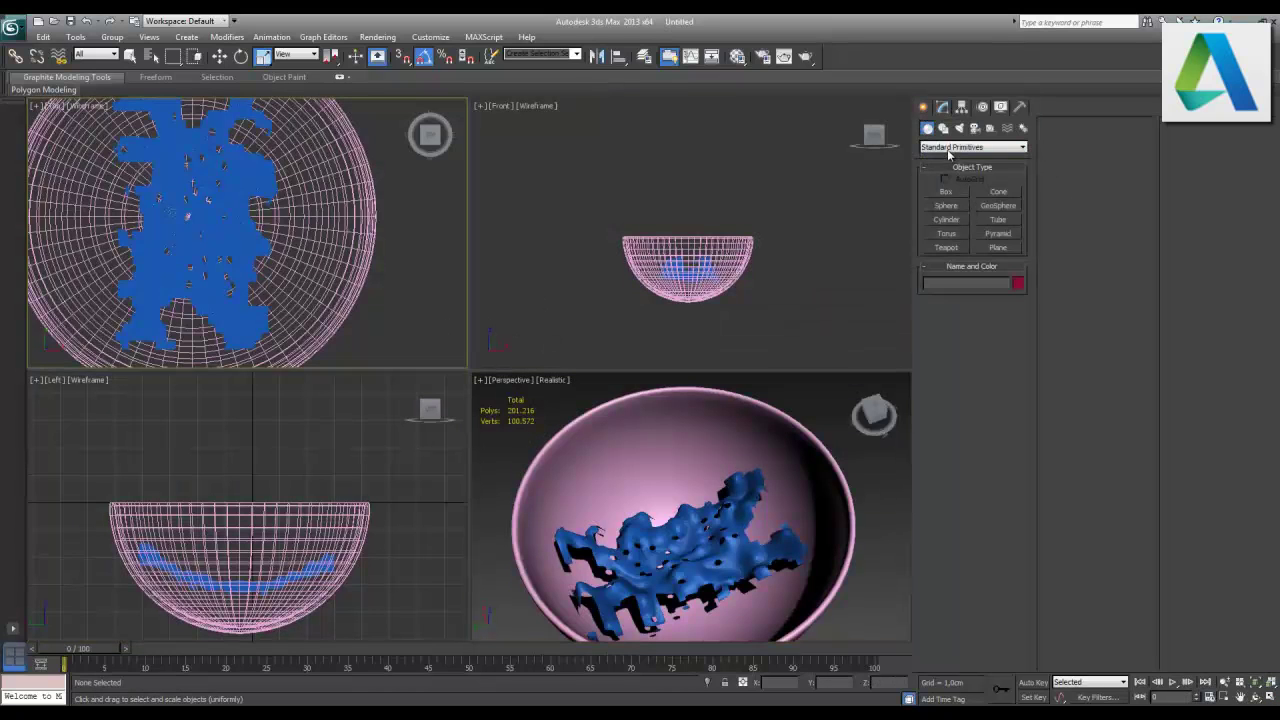
- Draw a circle spline centred over the bowl in the Top view
click(943, 129)
click(947, 216)
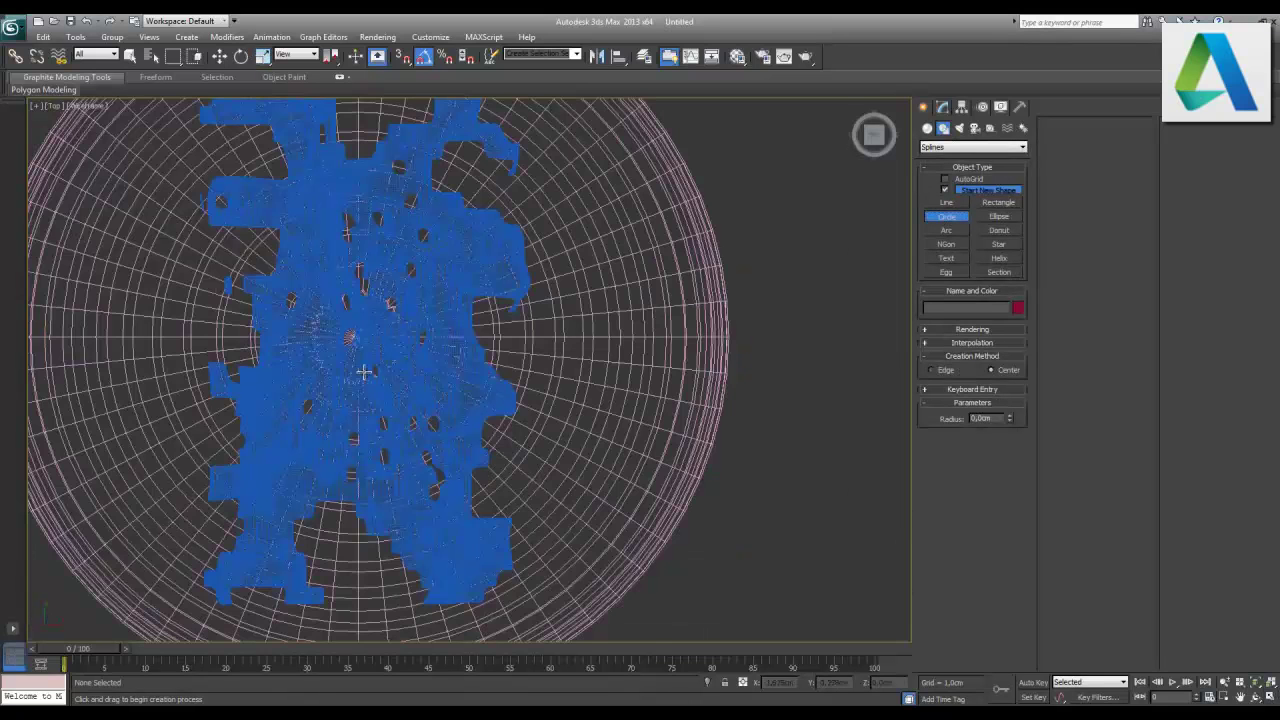
scroll(363, 371, down, 3)
drag(424, 345, 586, 409)
right_click(586, 409)
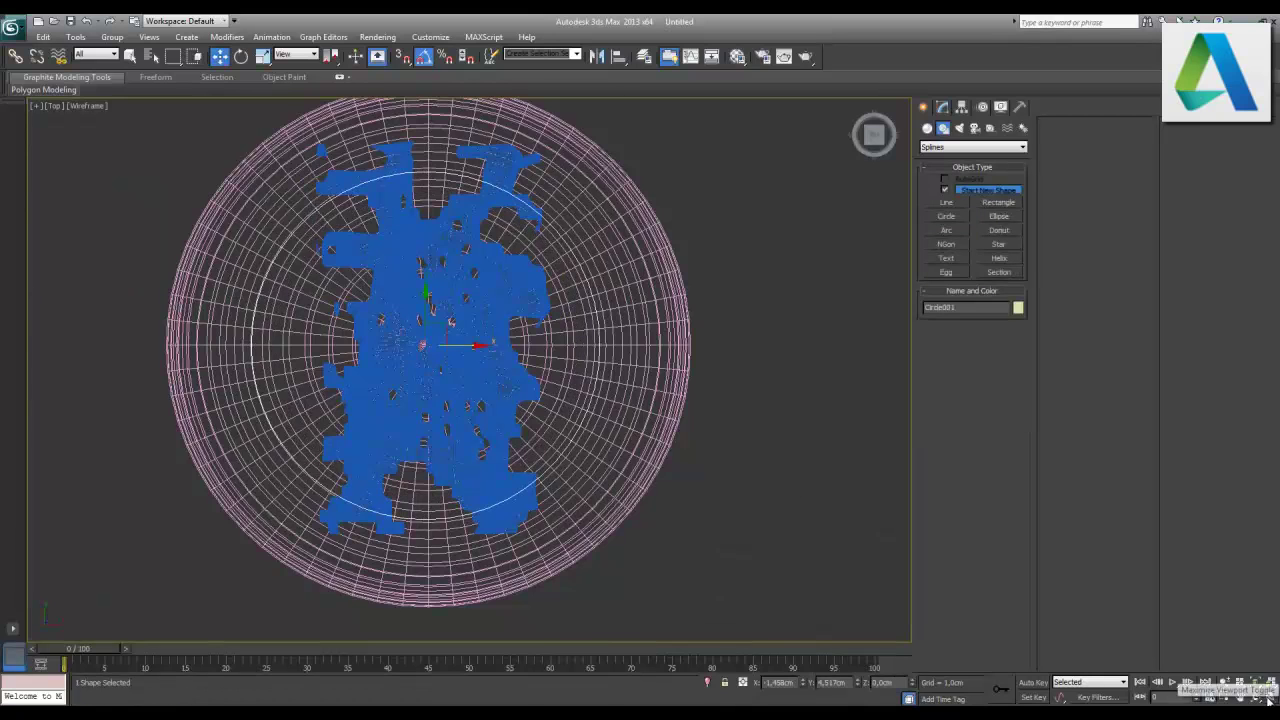
click(1270, 697)
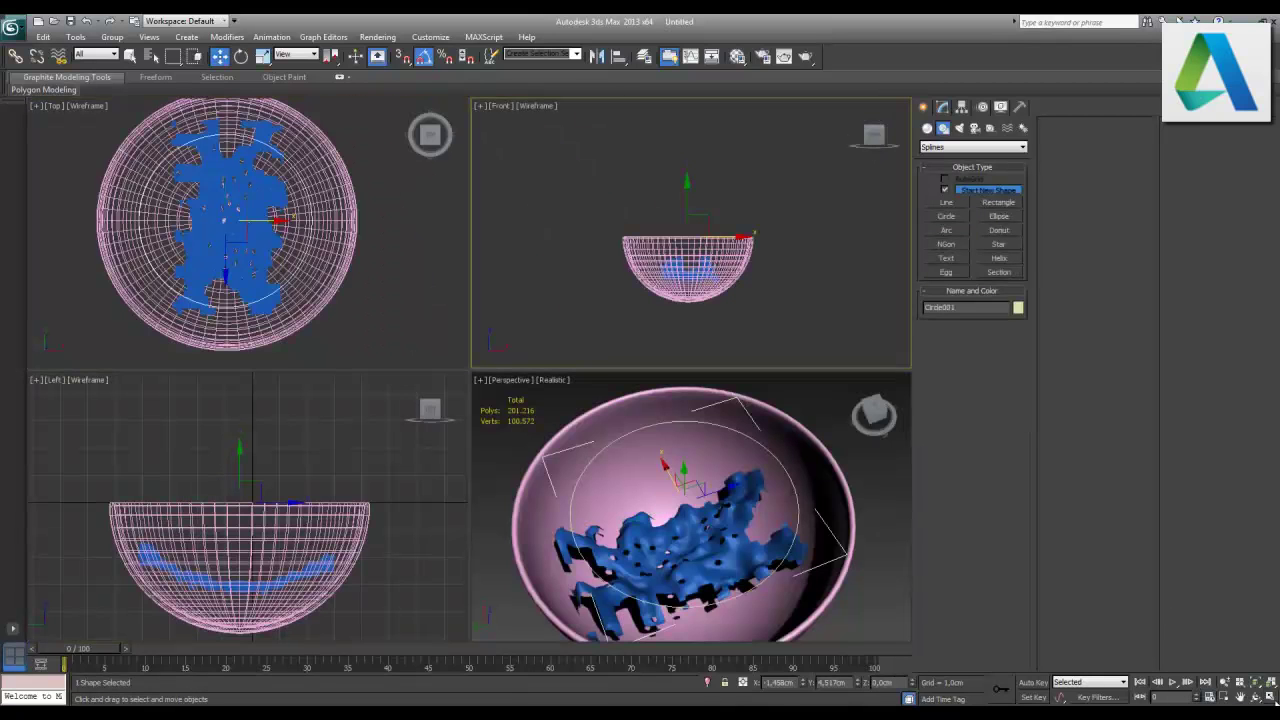
click(1270, 697)
- Place the circle just under the liquid and enlarge its radius to about 38.2 cm
drag(461, 367, 459, 429)
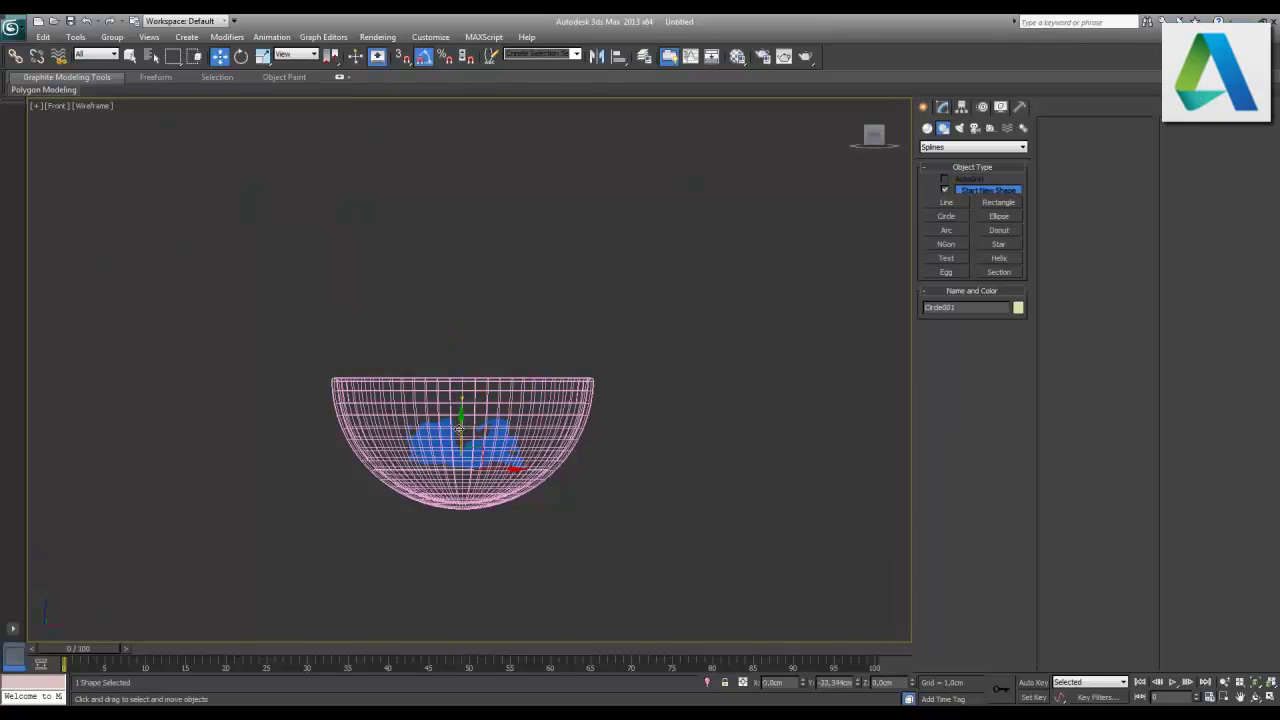
scroll(459, 429, up, 5)
middle_drag(577, 529, 577, 351)
scroll(500, 502, up, 3)
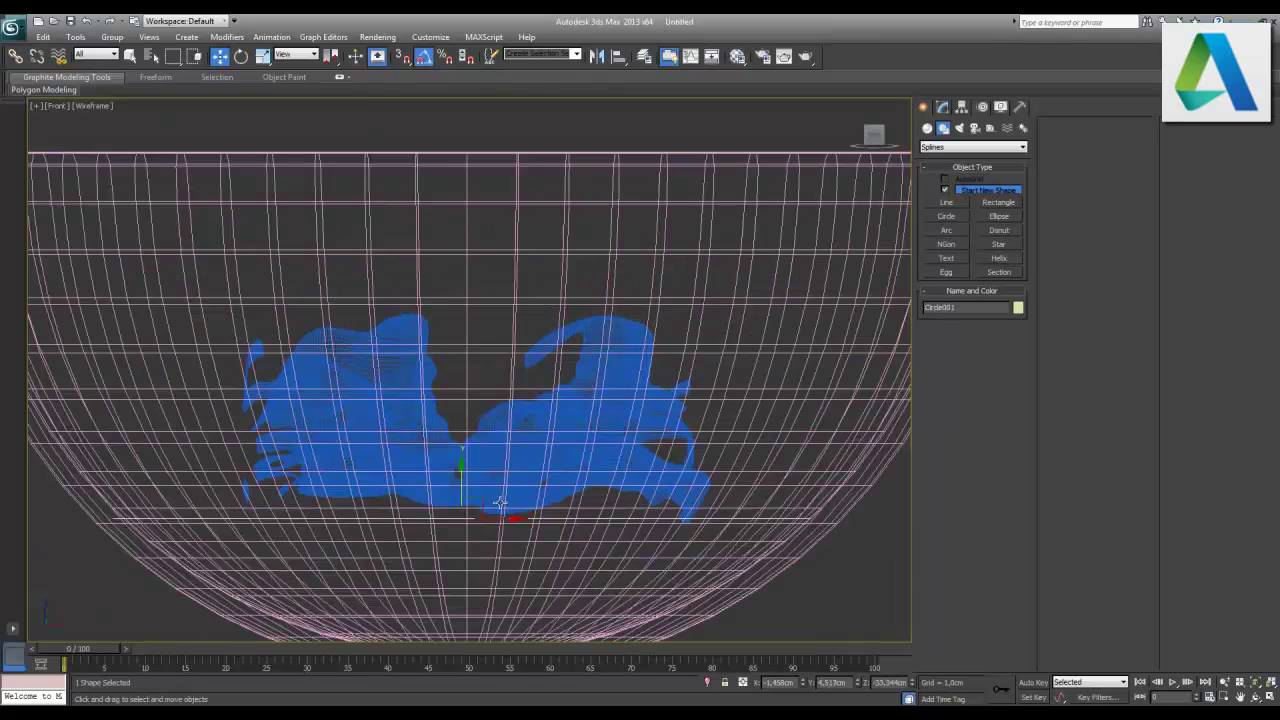
drag(492, 519, 499, 519)
click(945, 109)
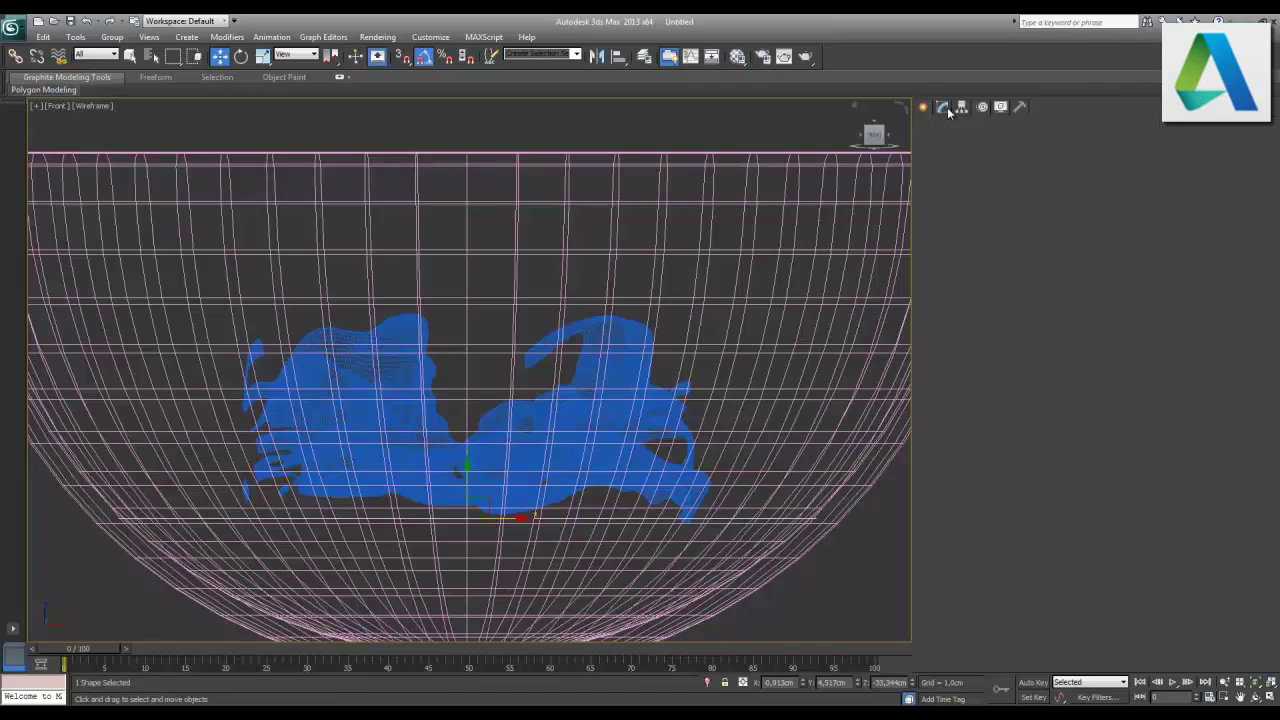
drag(1009, 365, 1013, 349)
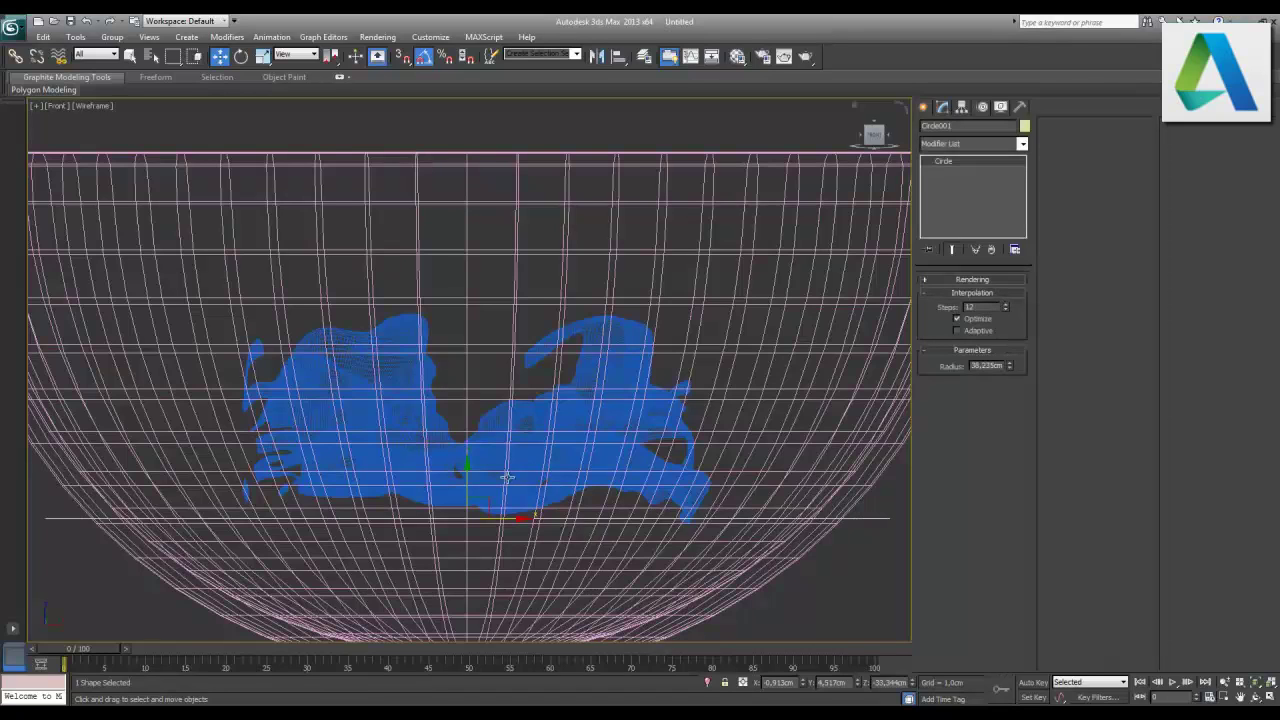
drag(466, 485, 466, 459)
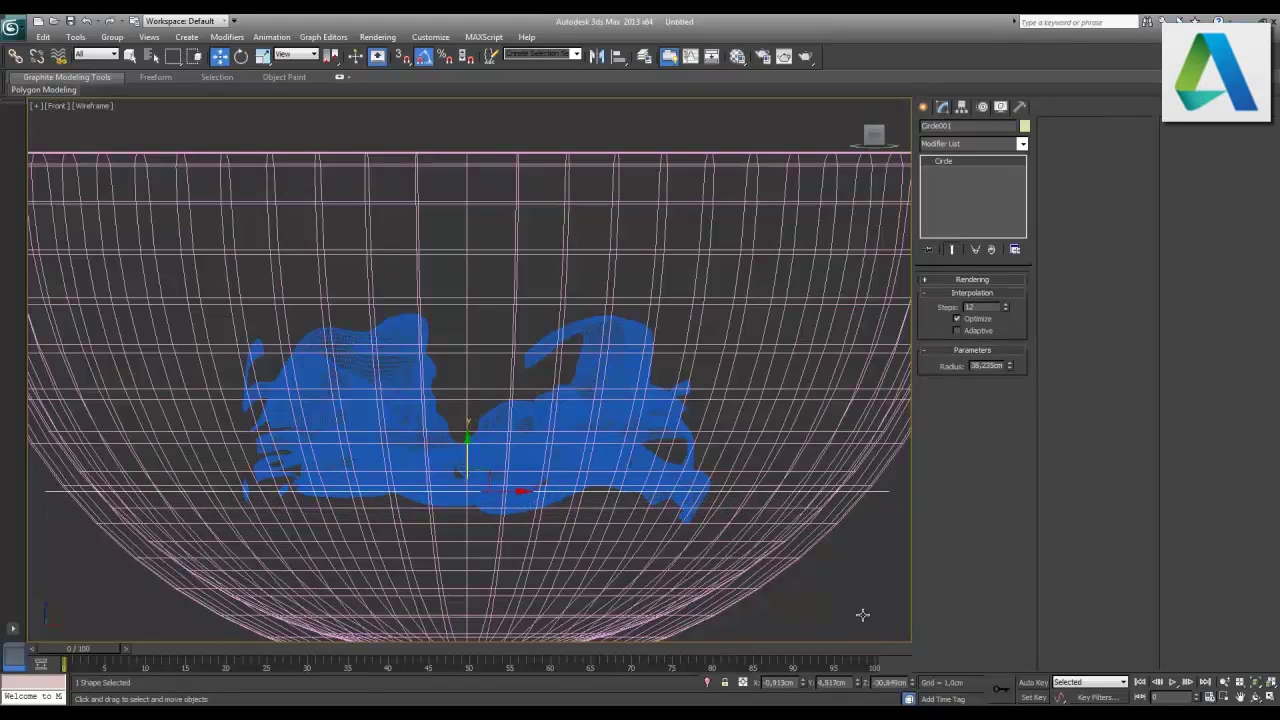
click(1270, 698)
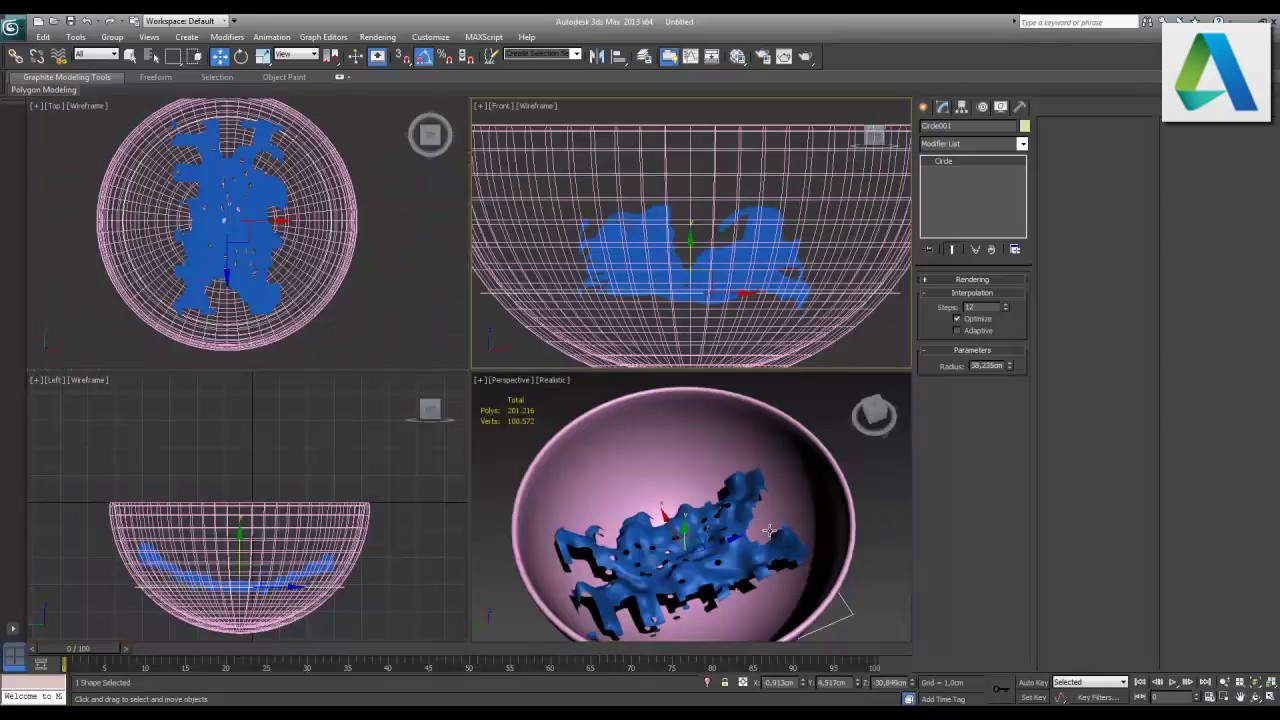
- Convert Circle001 to an Editable Poly and orbit the Perspective view to see the disc
right_click(736, 290)
mouse_move(790, 414)
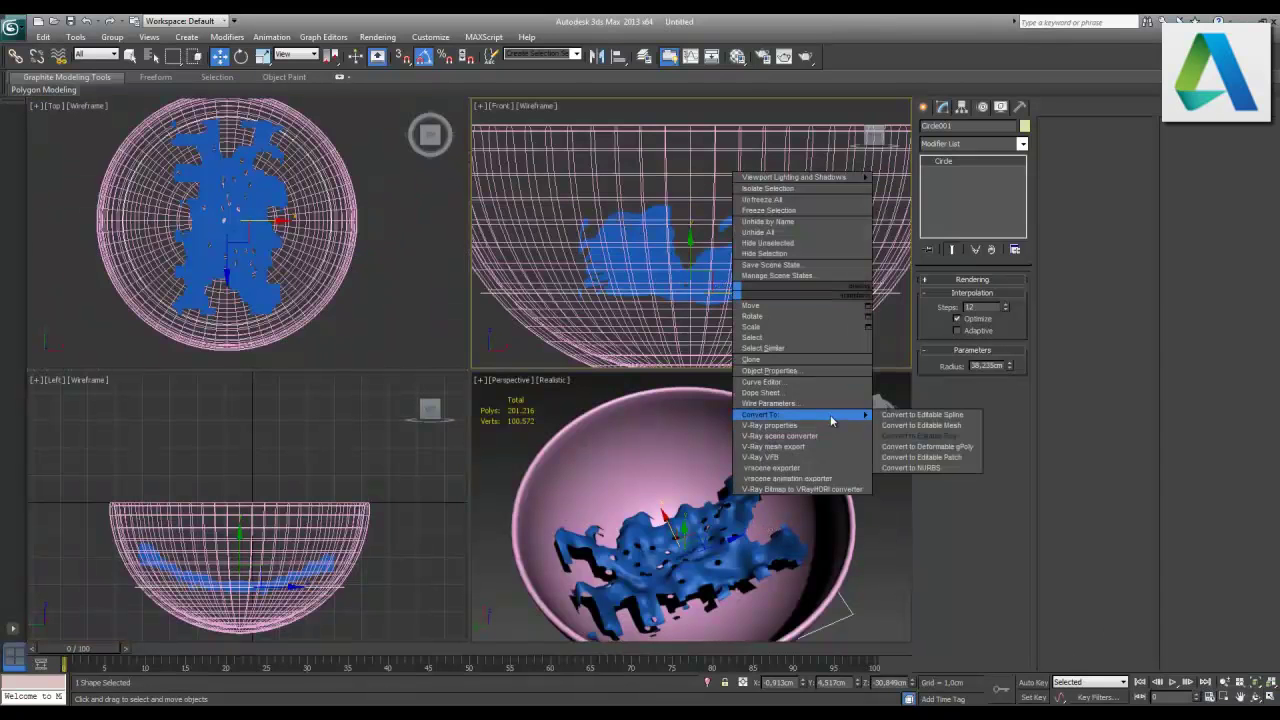
click(916, 436)
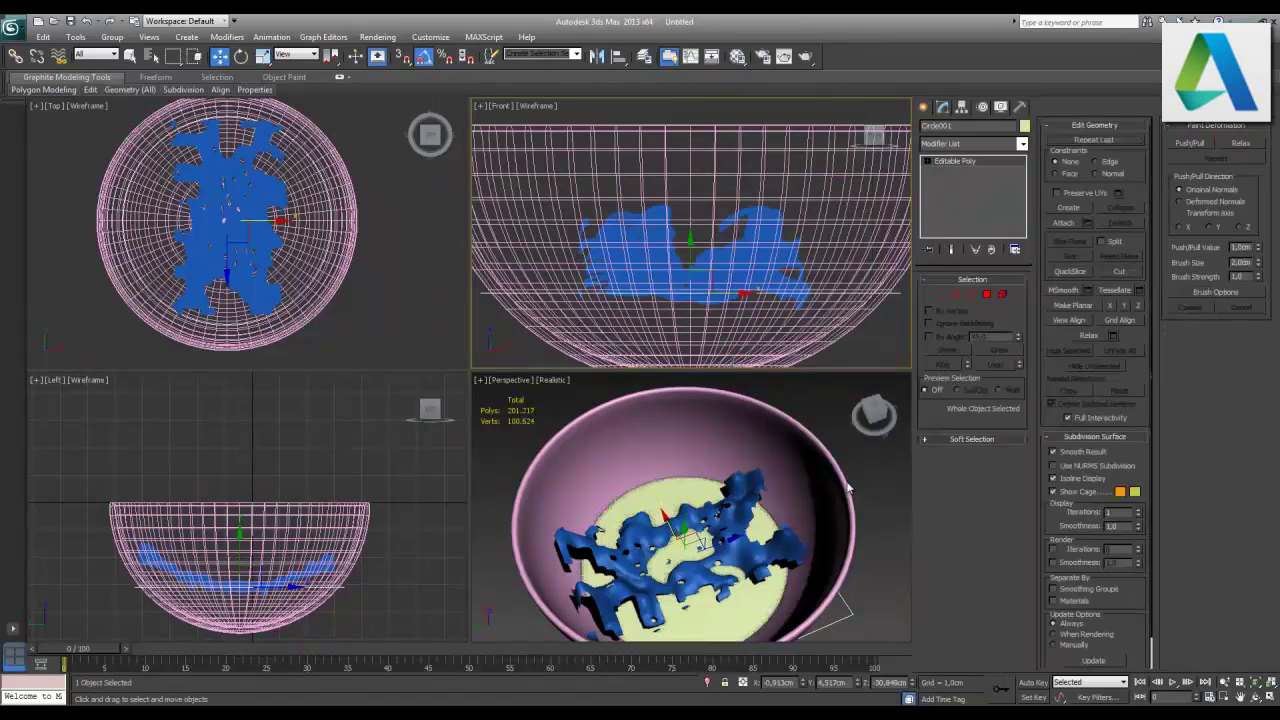
right_click(748, 443)
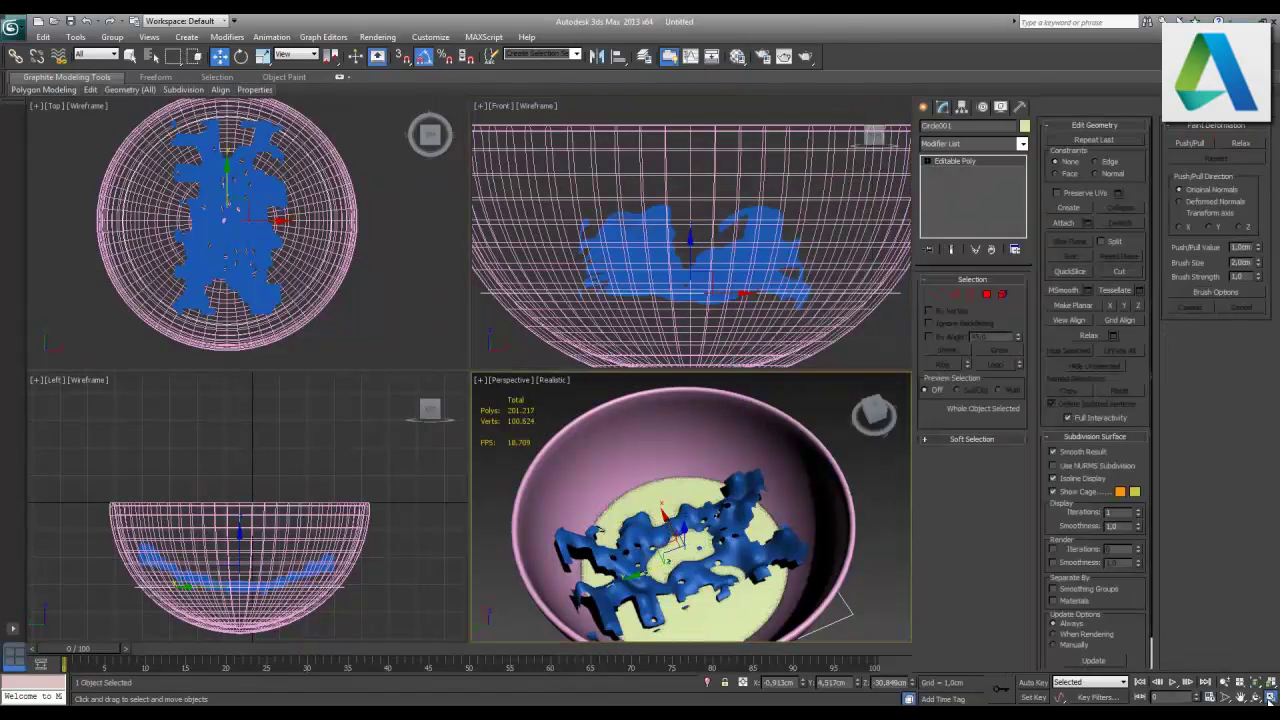
click(1270, 698)
scroll(612, 420, down, 1)
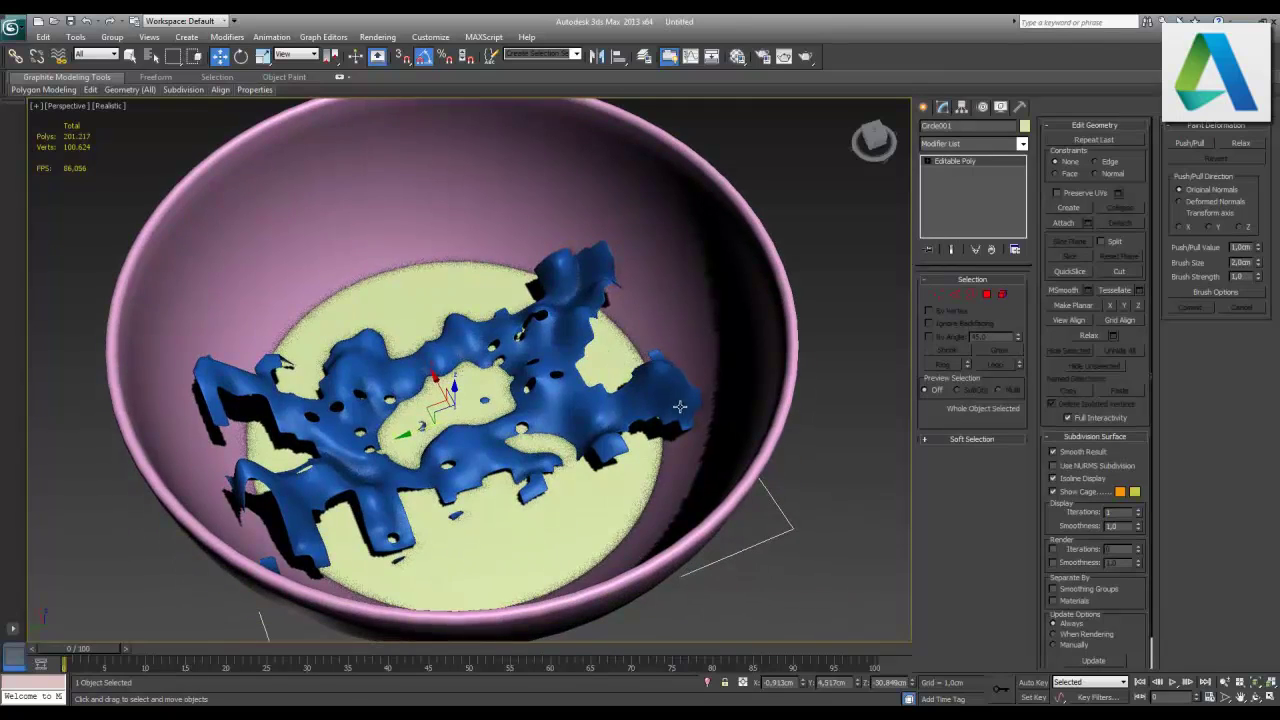
alt+middle_drag(679, 406, 726, 367)
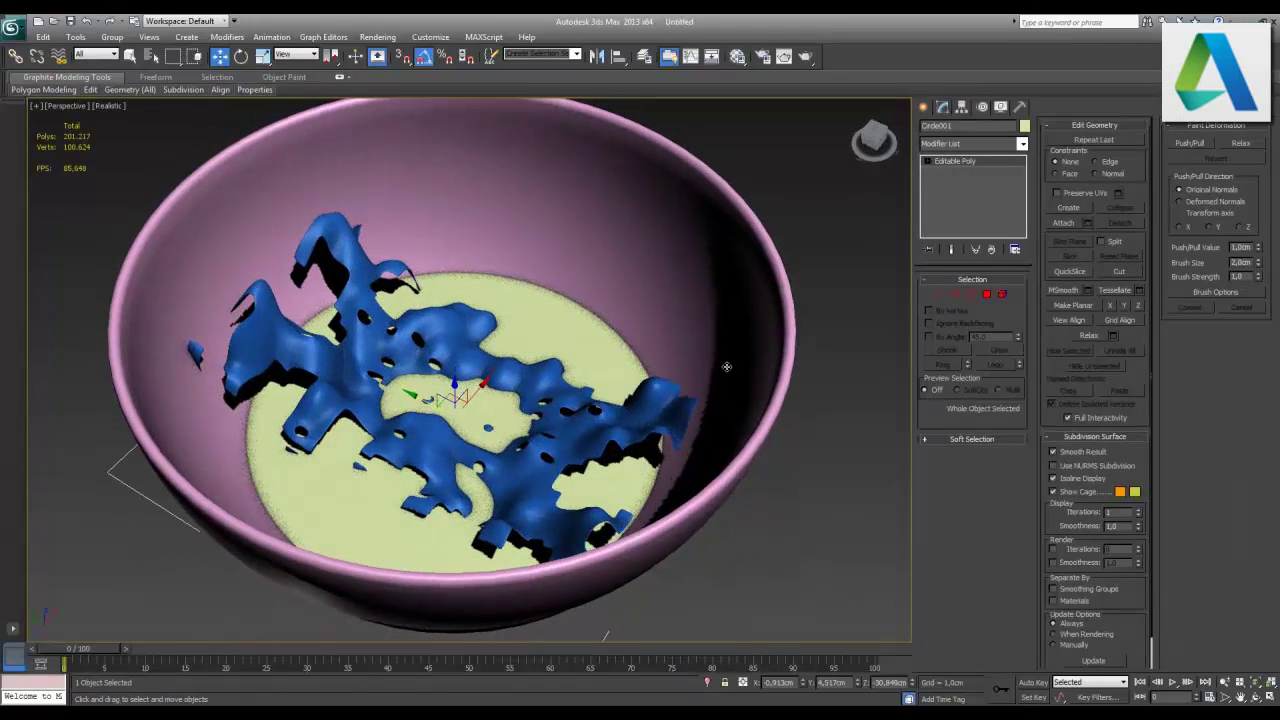
- Select the disc's floor polygon and inset it by 0.5 cm
click(987, 295)
click(362, 510)
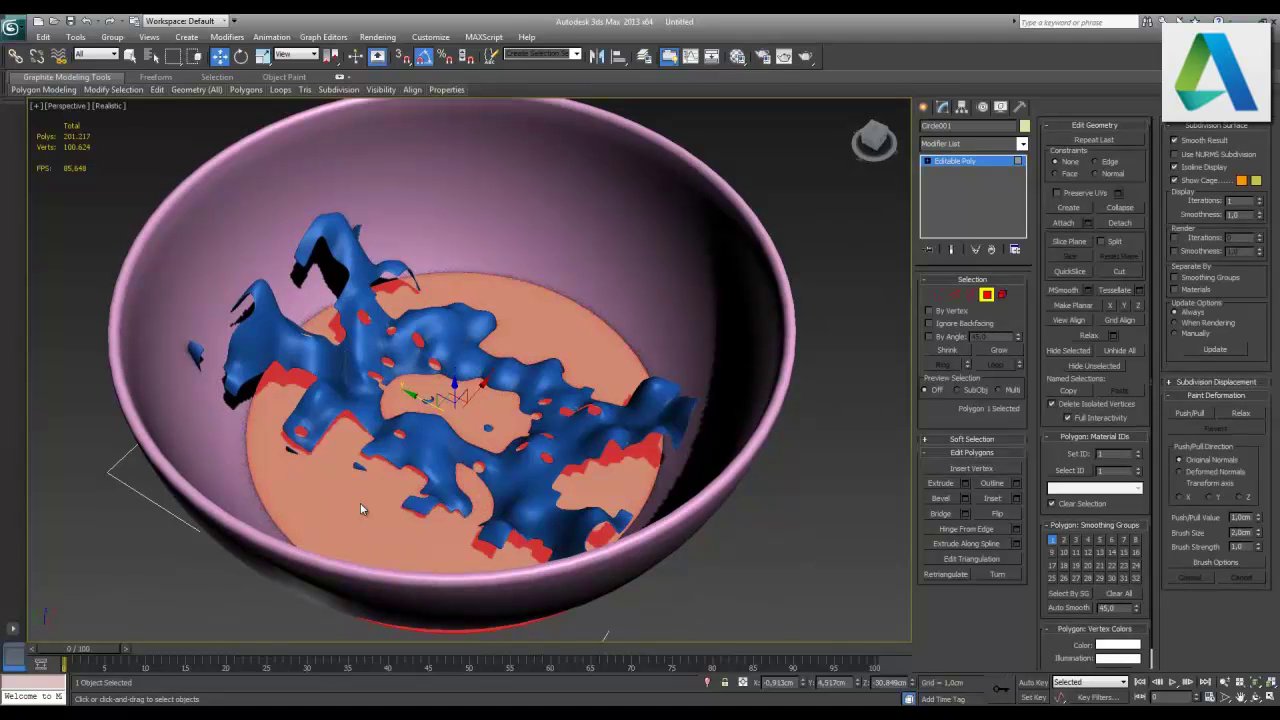
key(F4)
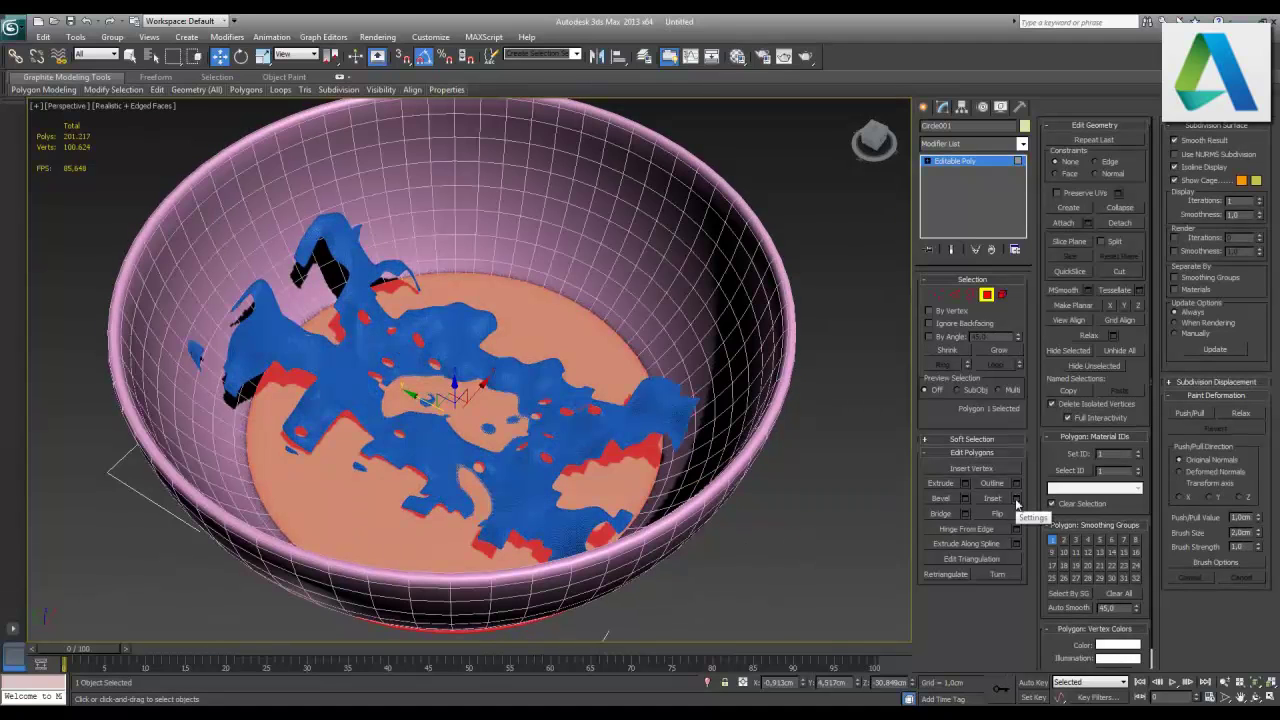
click(1017, 498)
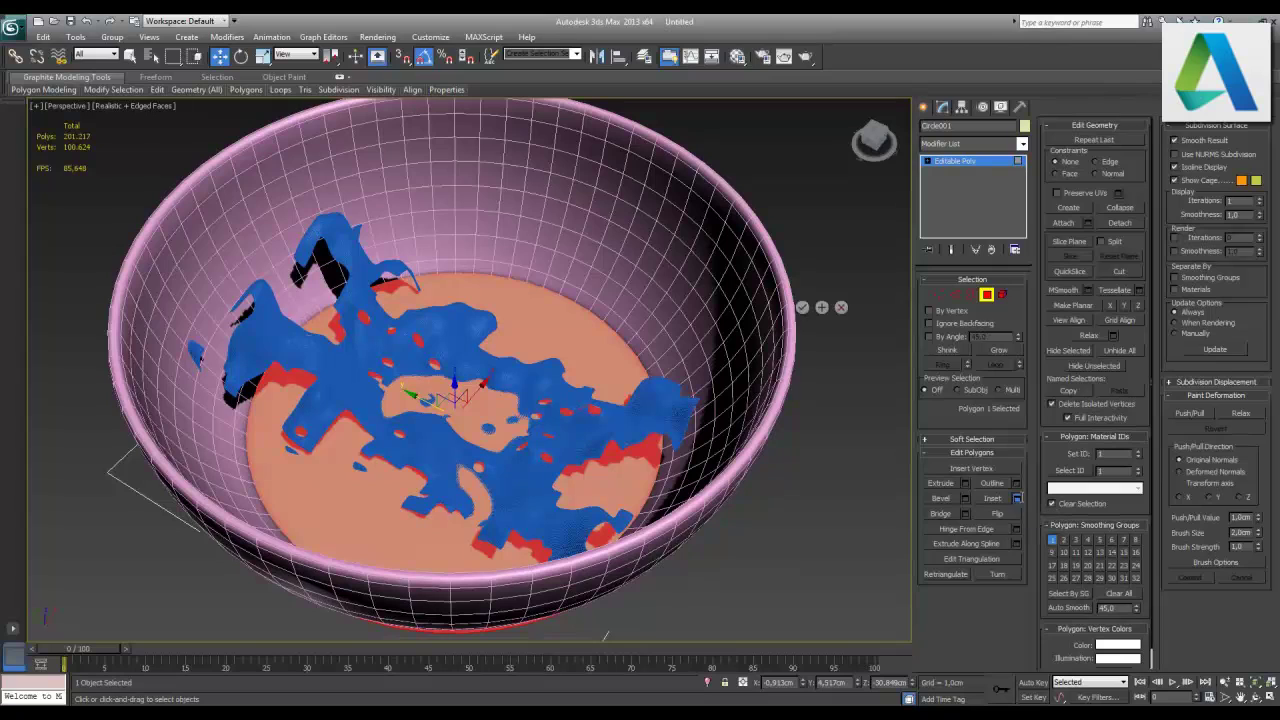
double_click(824, 289)
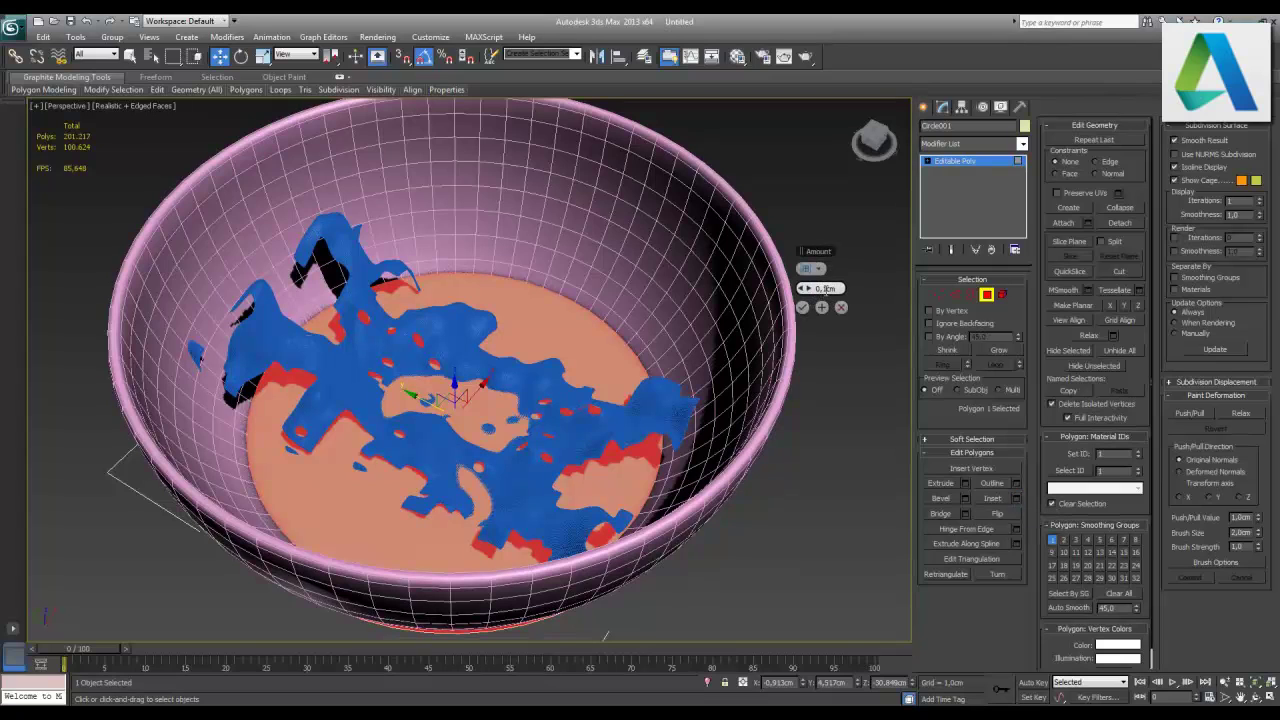
text(0,5)
key(Return)
click(822, 309)
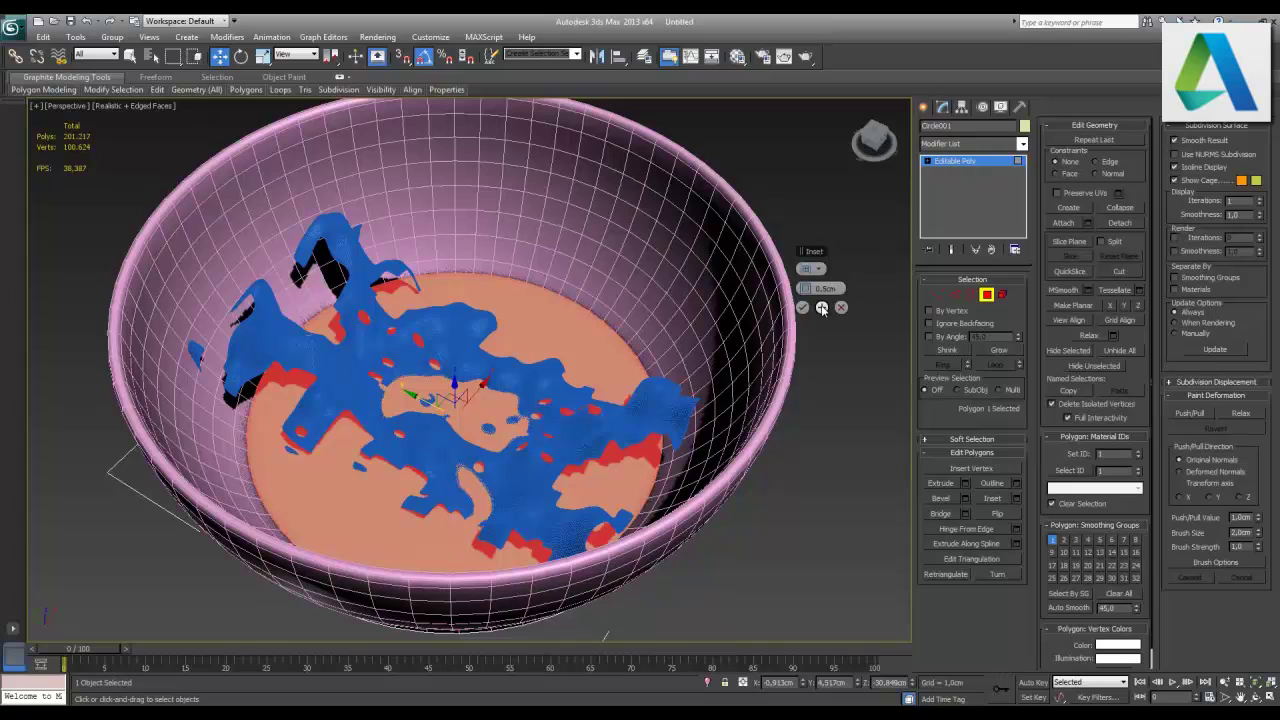
- Apply five more 1.0 cm insets to form concentric rings, then return to object level
click(822, 288)
text(1)
key(Return)
click(821, 309)
click(821, 309)
click(821, 309)
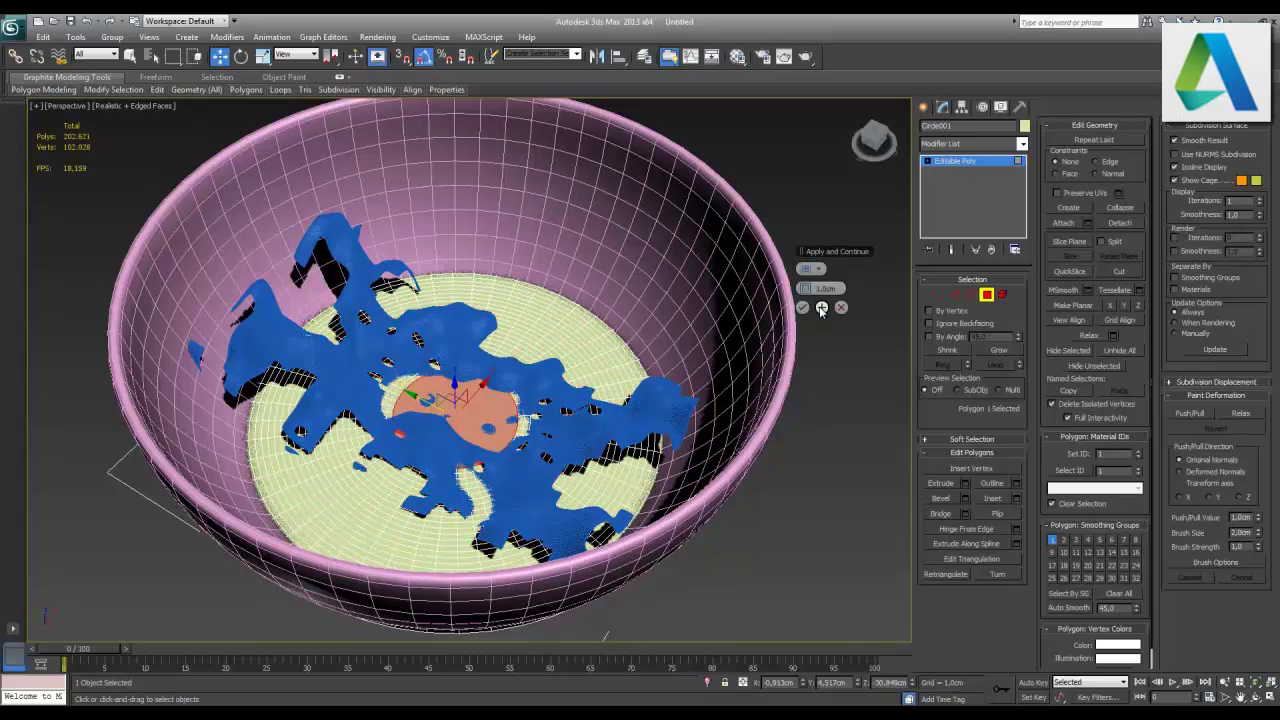
click(821, 309)
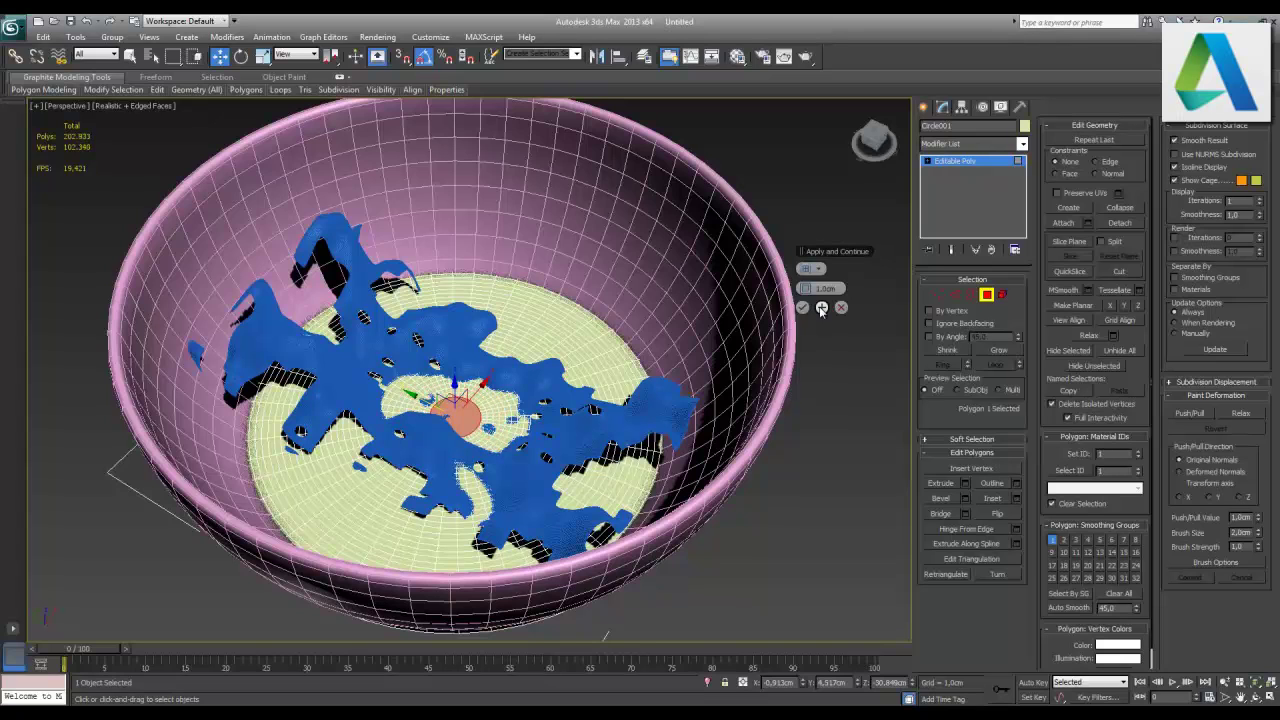
click(821, 309)
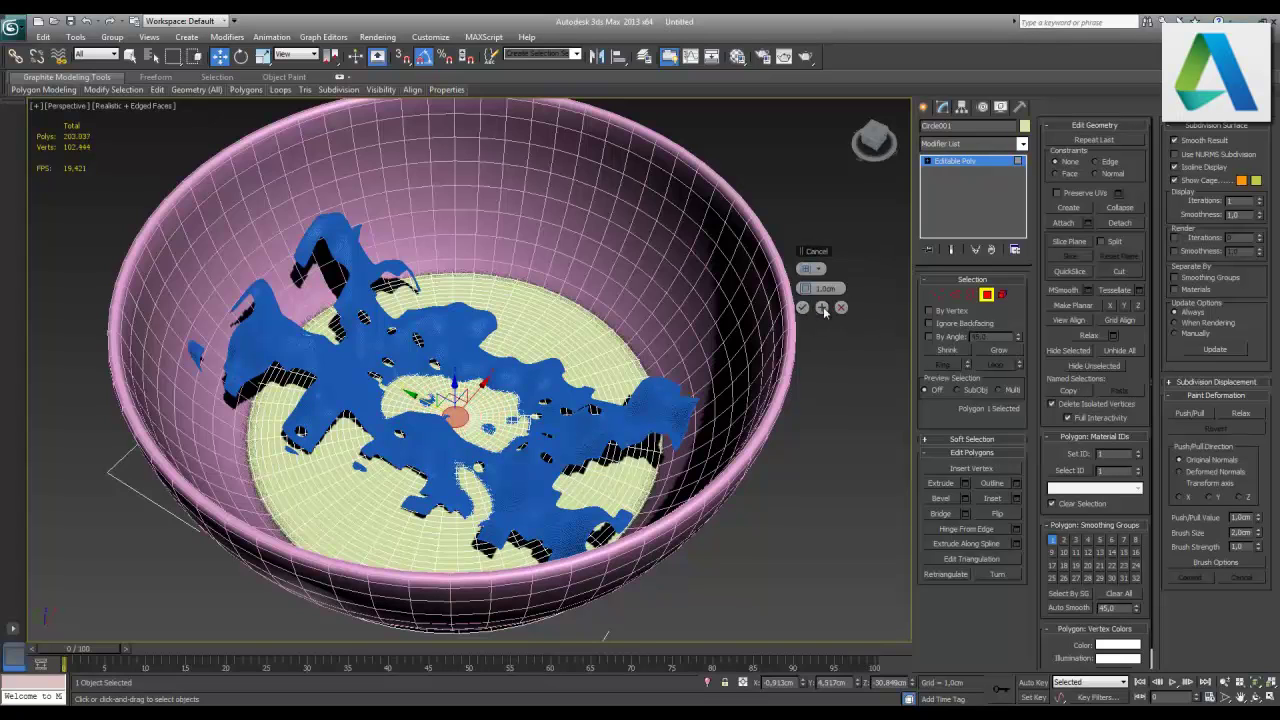
click(802, 308)
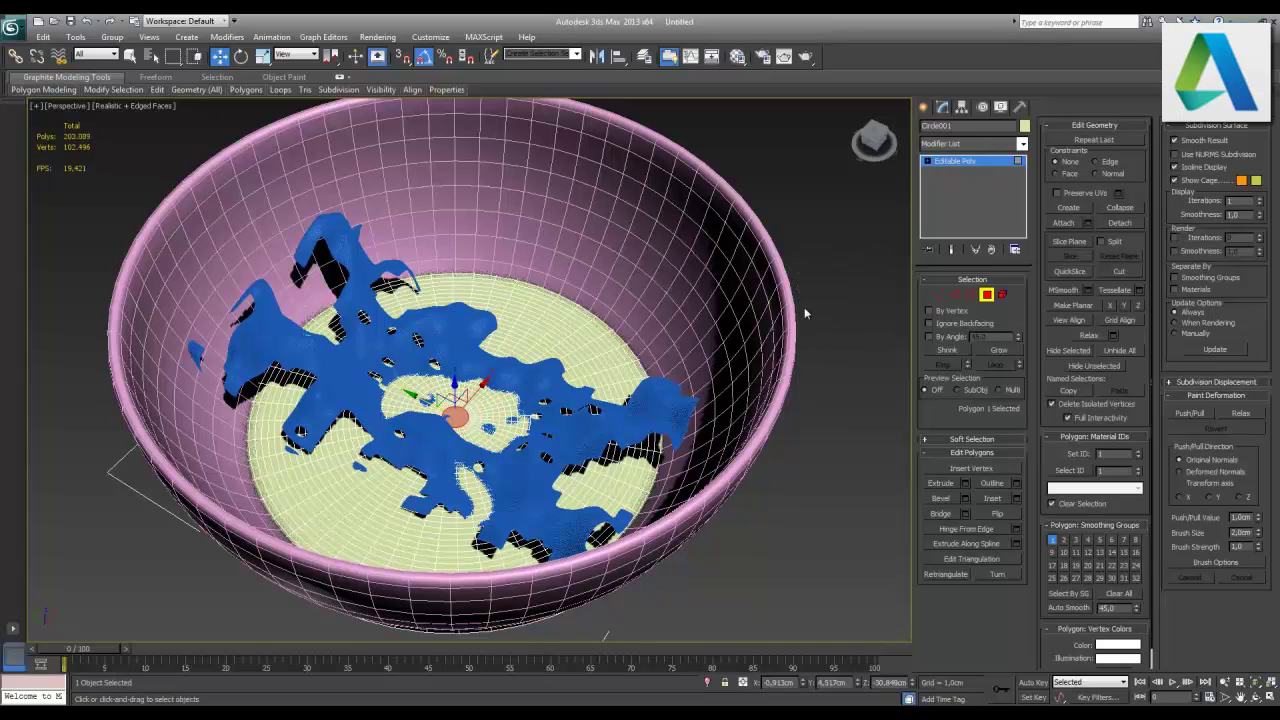
click(988, 295)
click(983, 143)
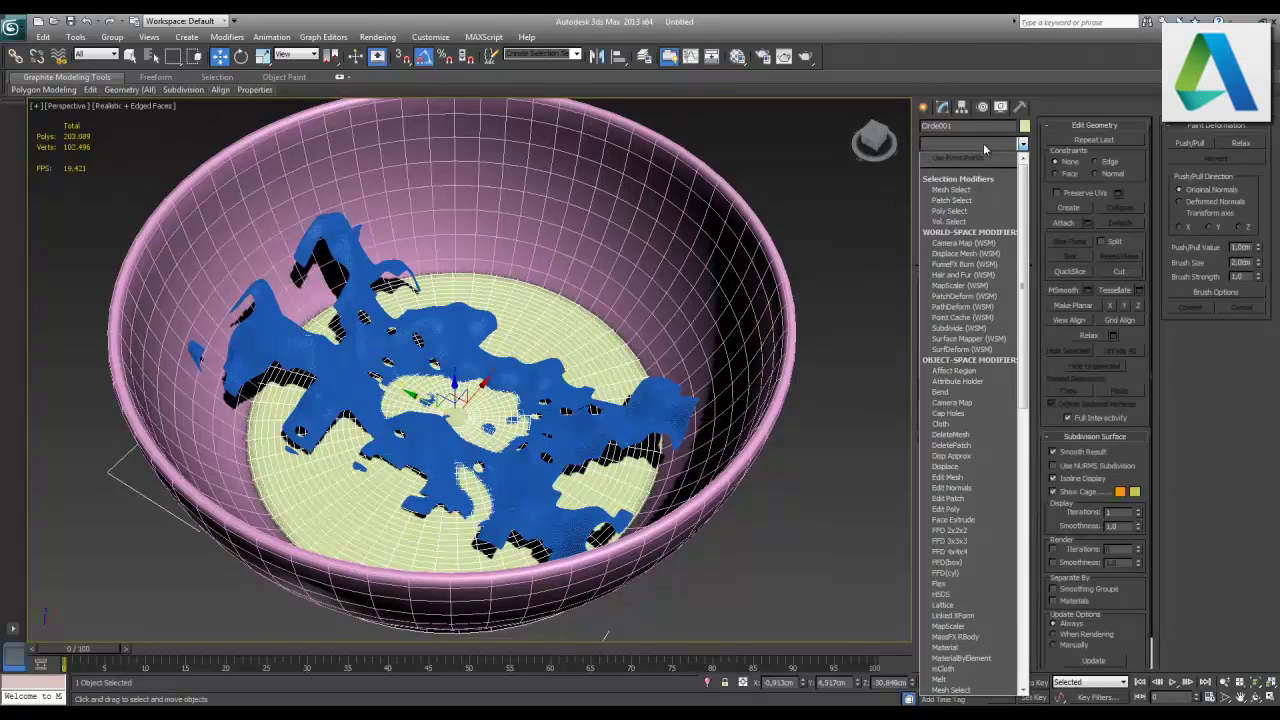
- Add a Noise modifier with seed 360, fractal on, roughness 1 and 10 iterations
key(n)
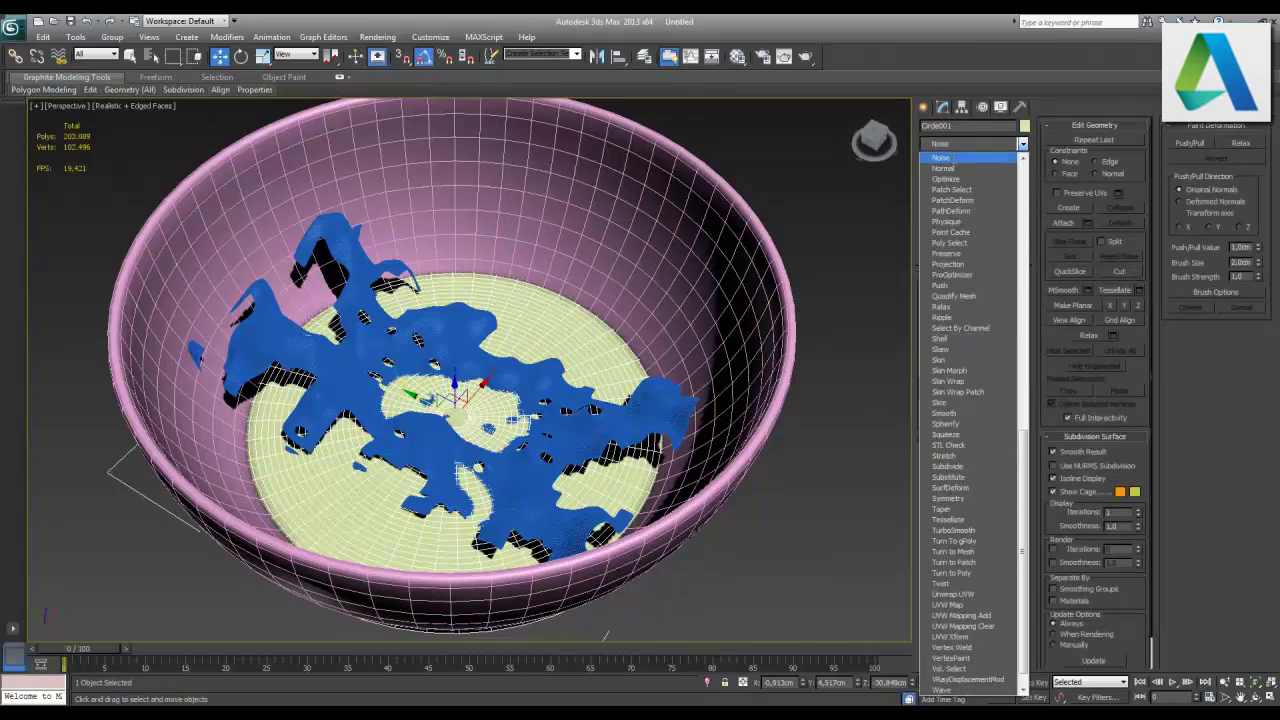
key(Return)
double_click(985, 304)
text(60)
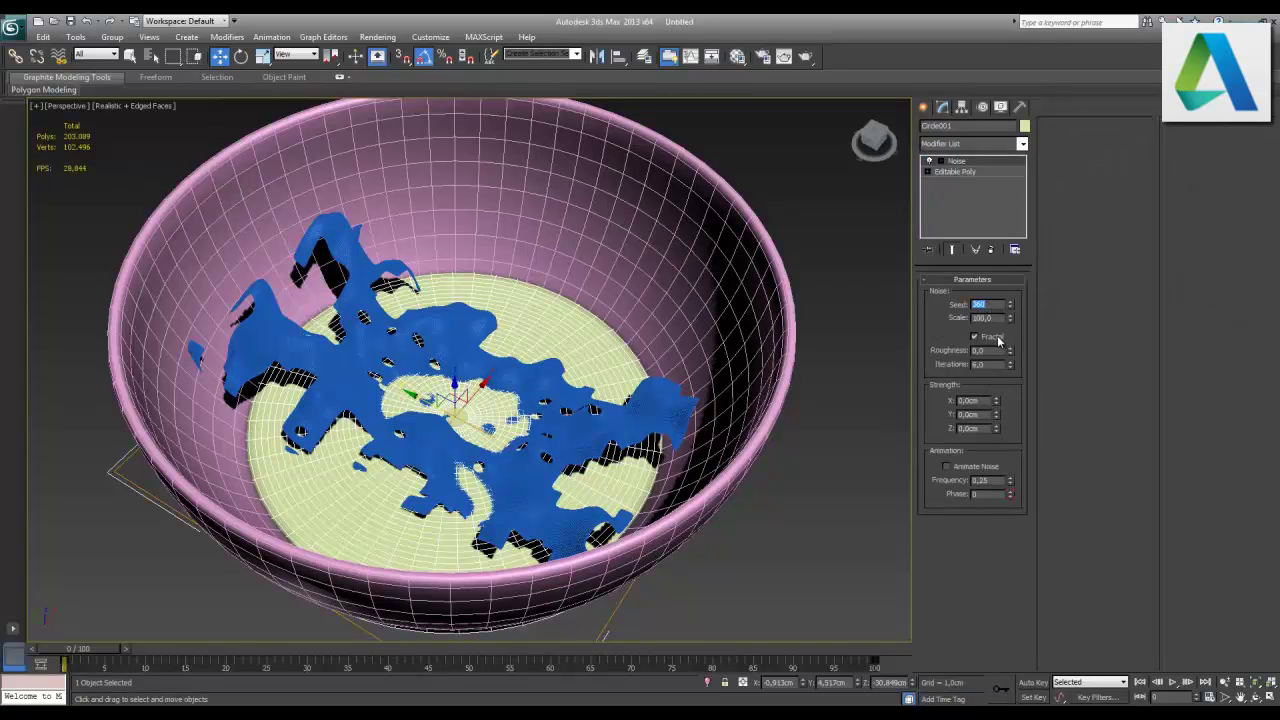
click(1011, 348)
drag(1011, 349, 1025, 580)
drag(1009, 366, 1033, 112)
- Raise the noise strength on X, Y and Z, then add TurboSmooth on top
drag(996, 428, 1021, 192)
drag(996, 413, 1023, 386)
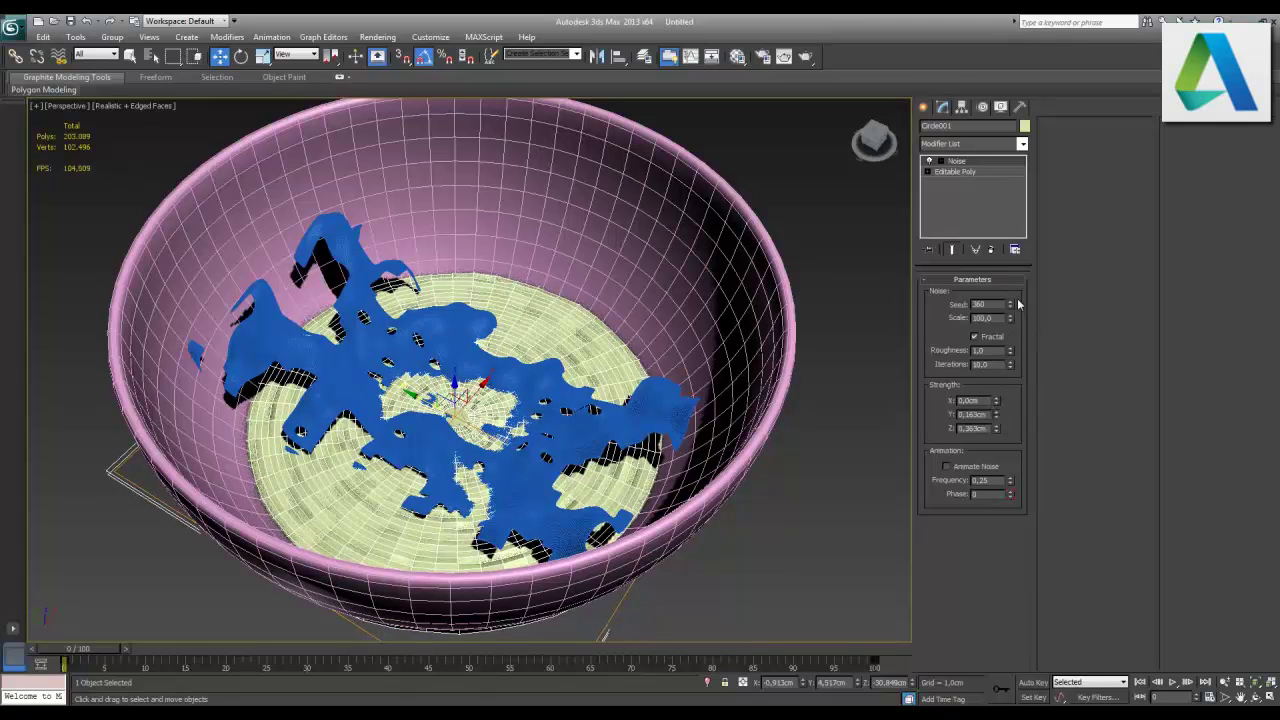
drag(996, 400, 1044, 143)
drag(996, 413, 980, 152)
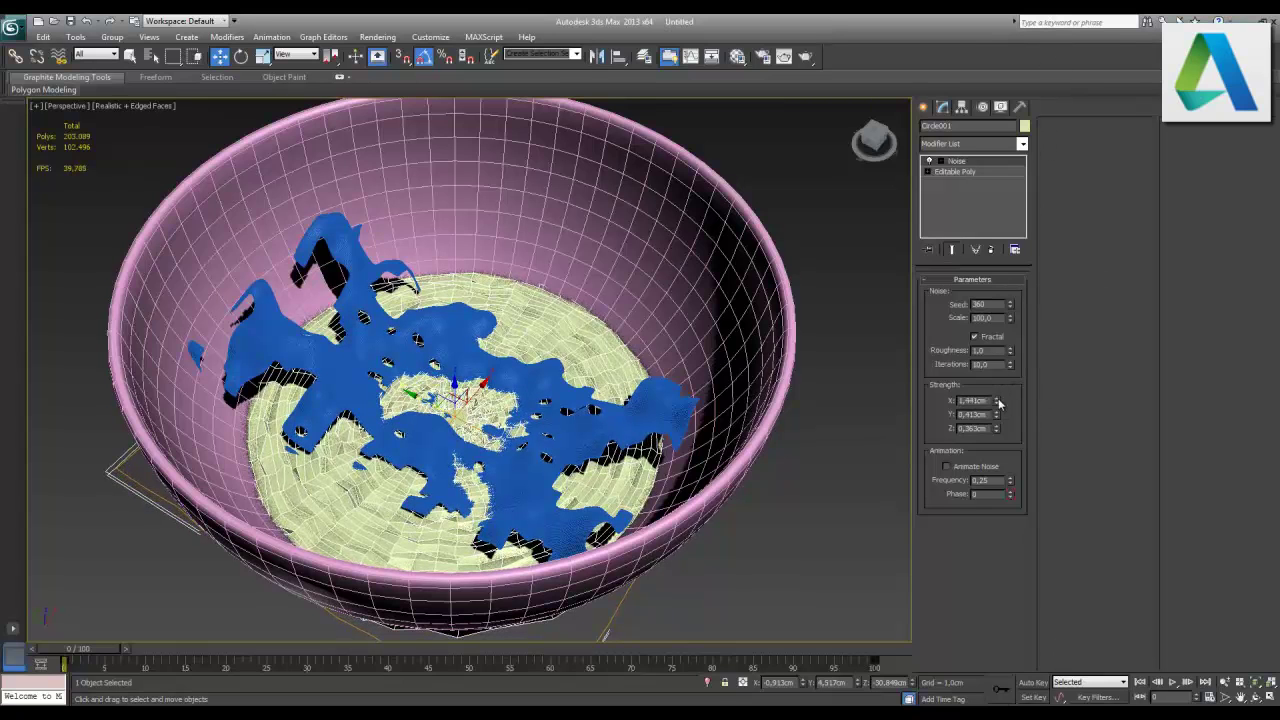
click(980, 152)
scroll(970, 350, down, 10)
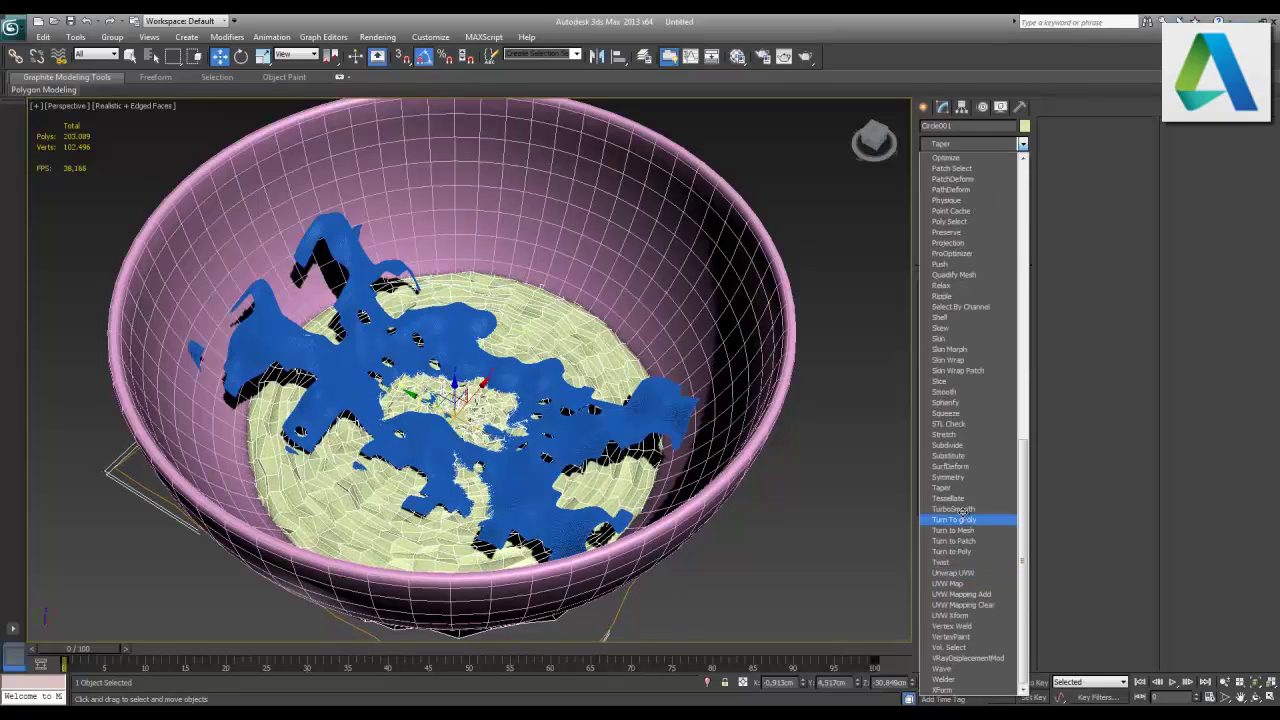
click(954, 509)
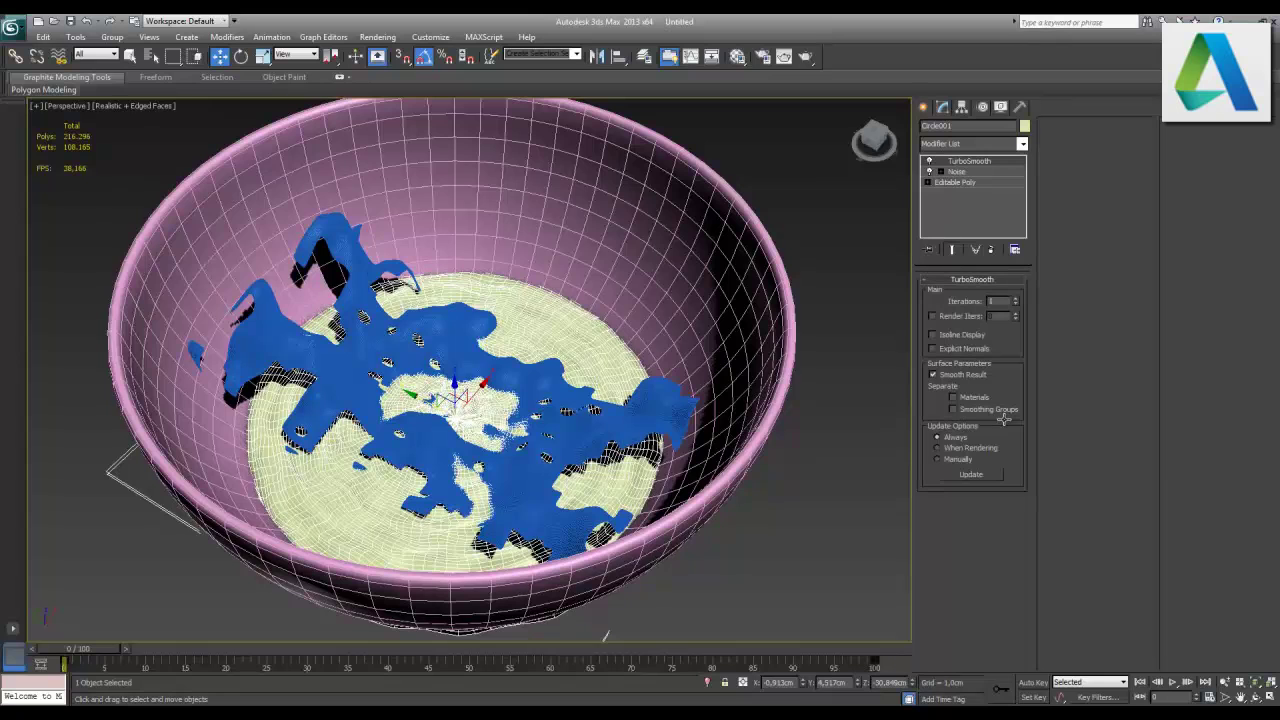
- Raise the disc's TurboSmooth iterations, hide edged faces, and deselect everything
key(F4)
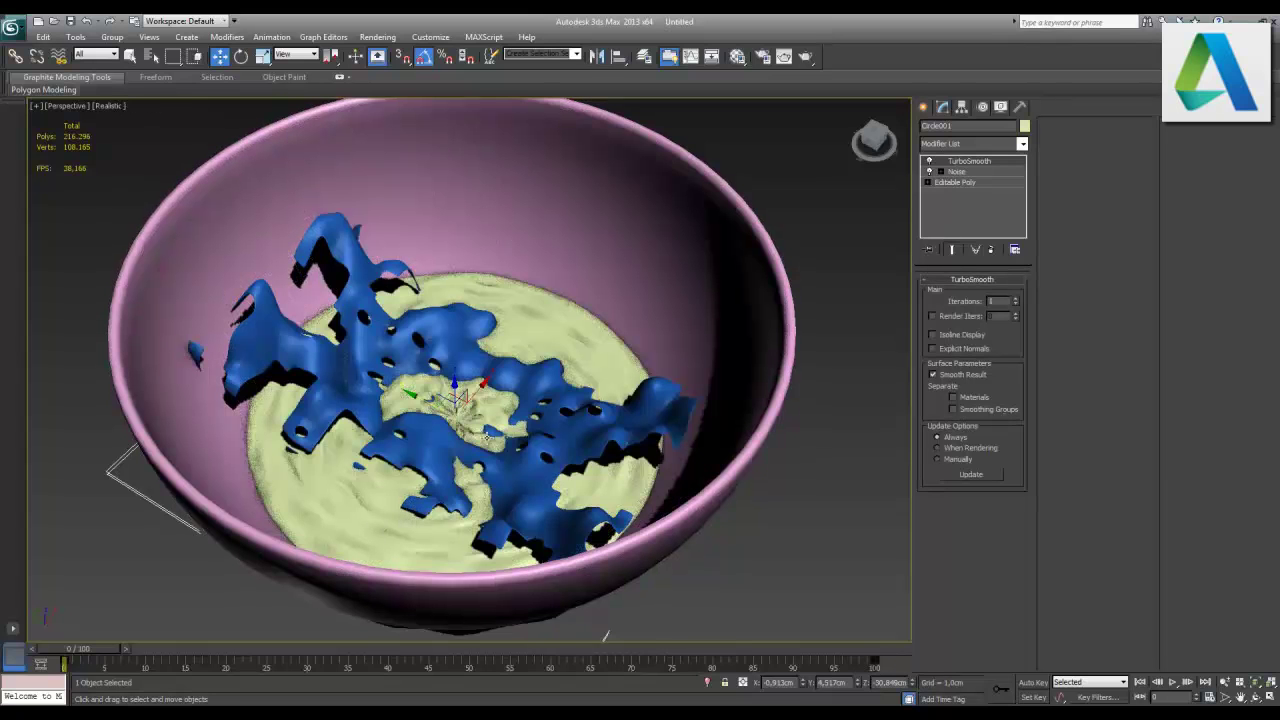
key(F4)
click(1015, 297)
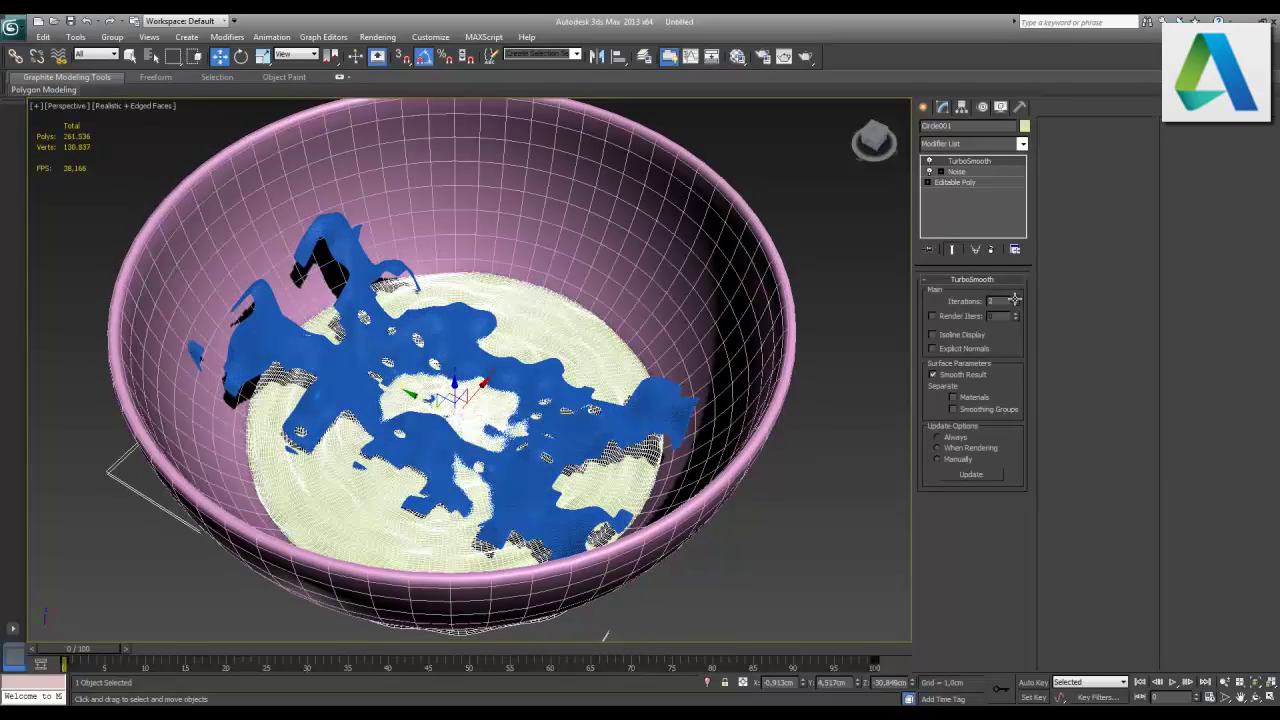
key(F4)
click(831, 529)
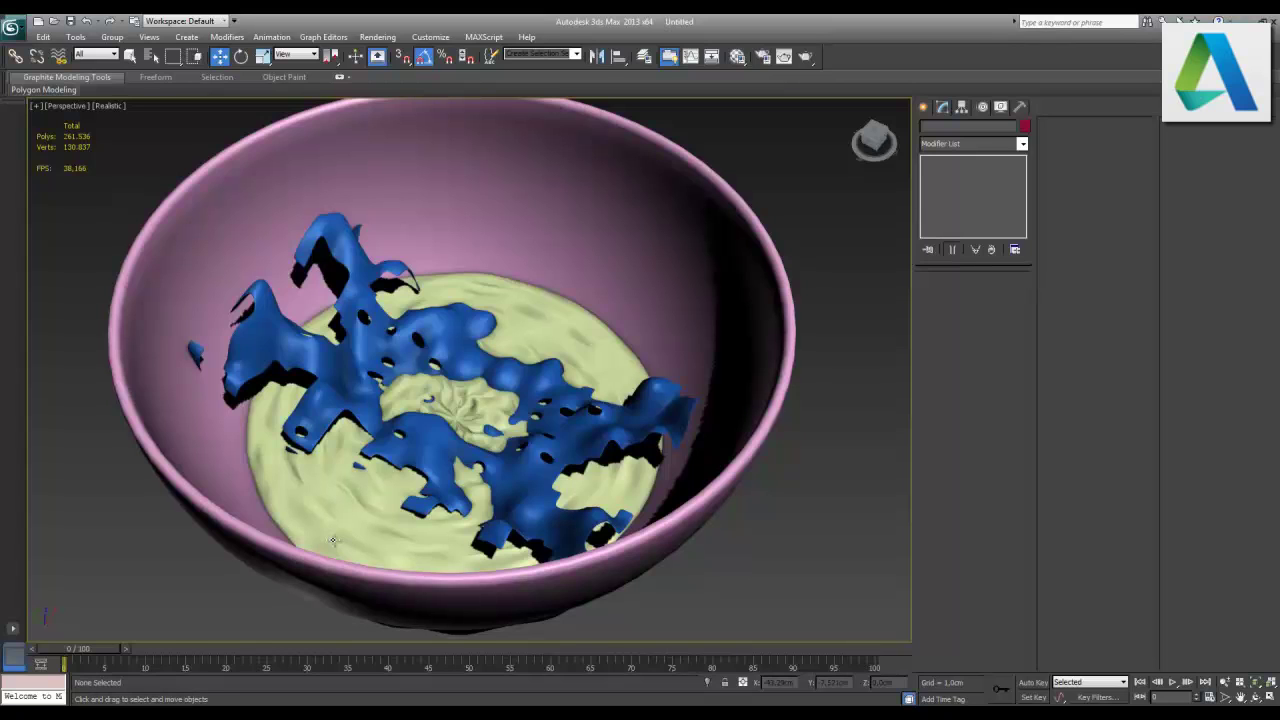
- Open the Material Editor and review the liquid VRayMtl's reflection colour and fog multiplier
key(m)
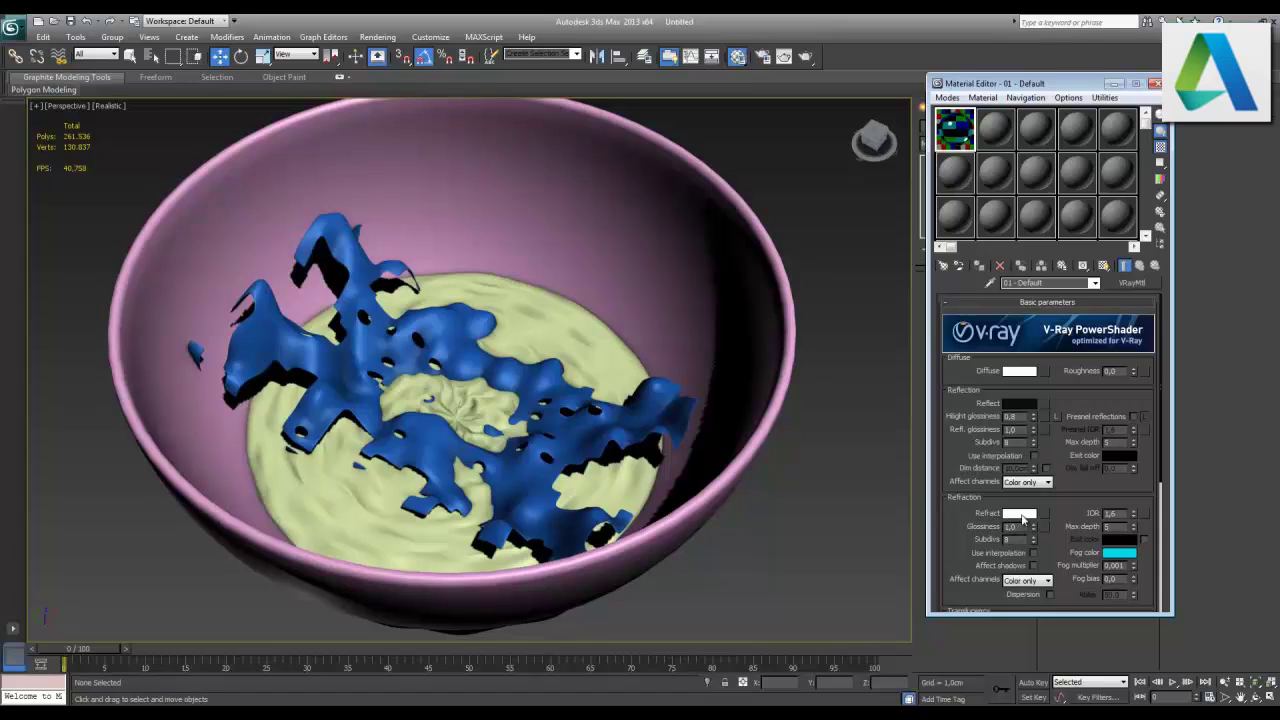
click(1020, 404)
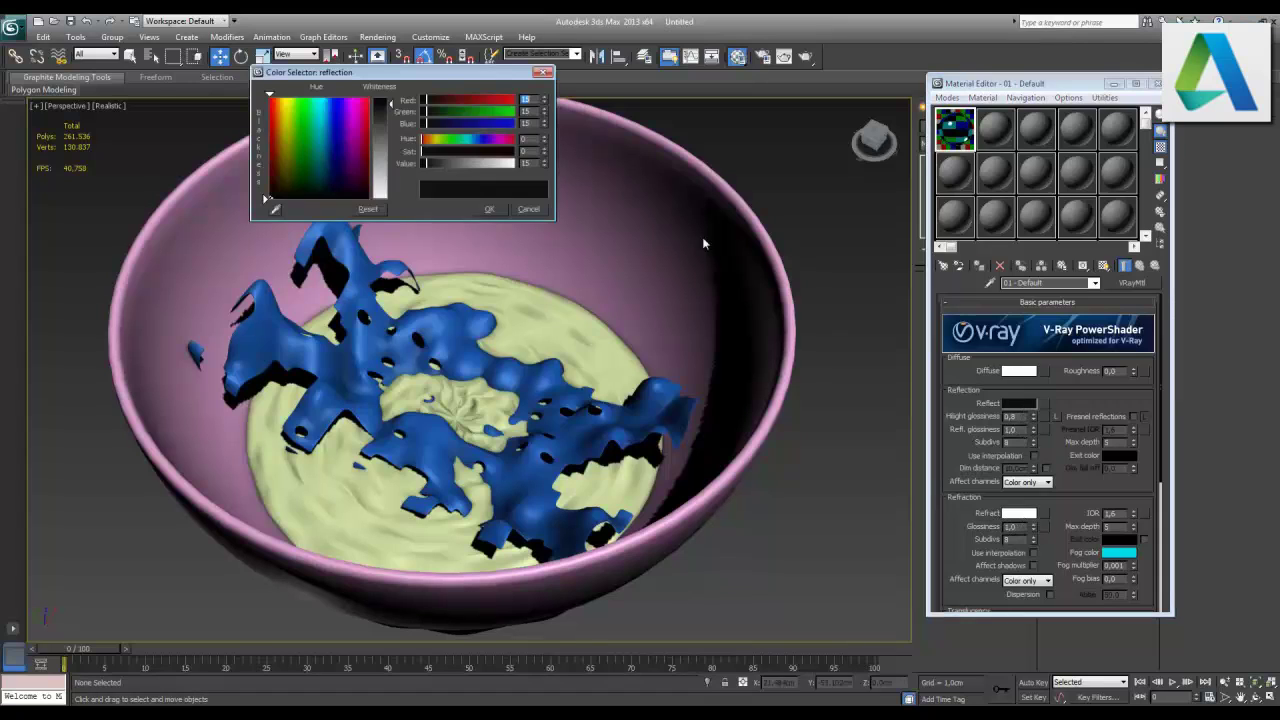
click(528, 209)
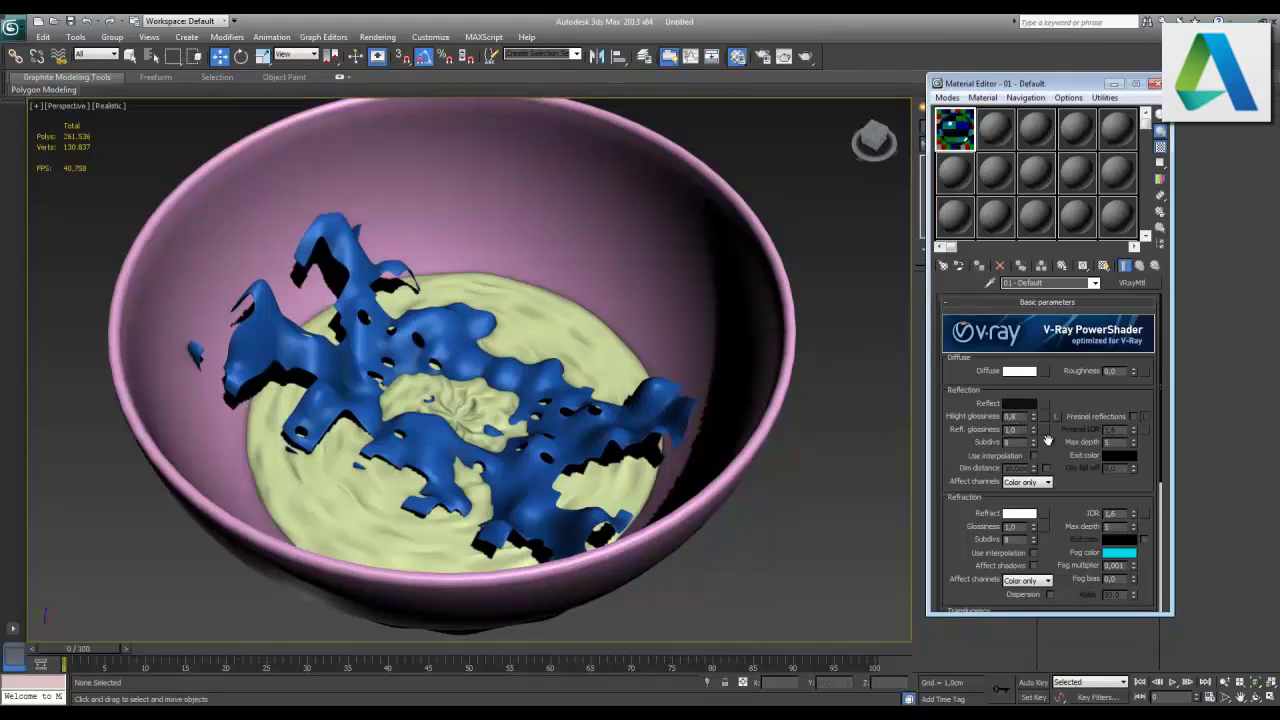
double_click(1114, 566)
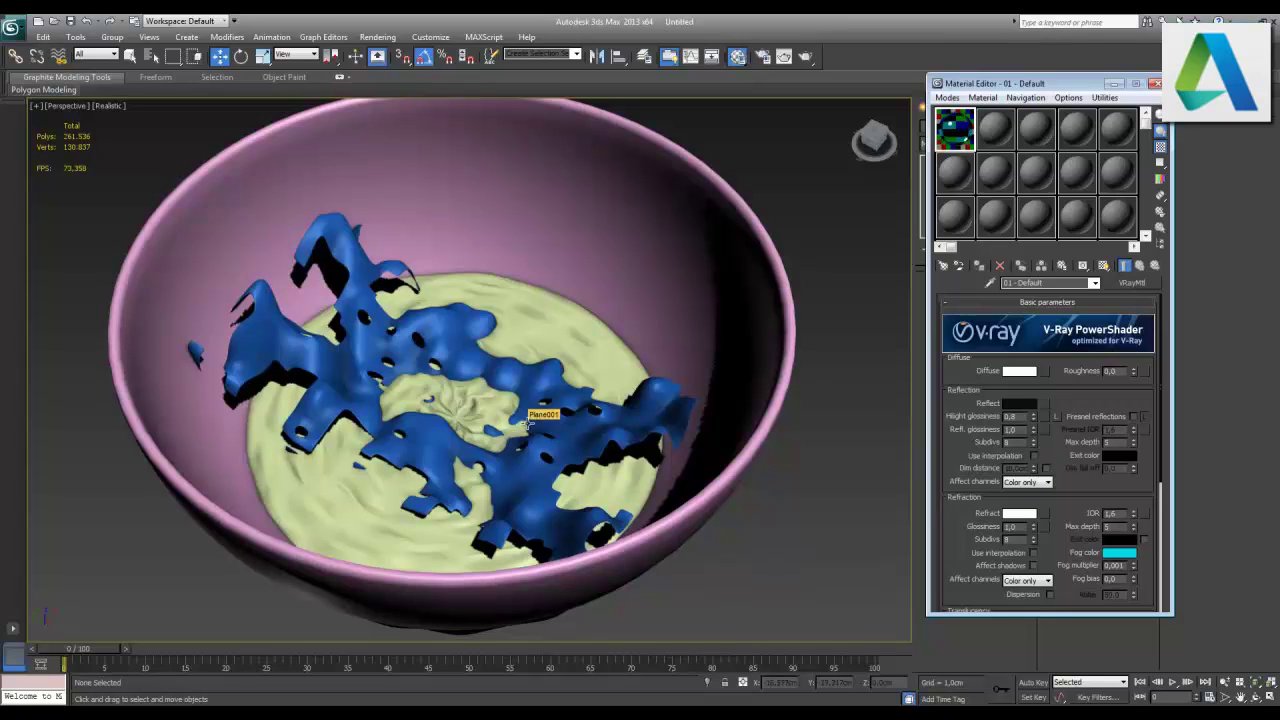
- Assign the cyan liquid material to Plane001 and the rippled disc
click(360, 337)
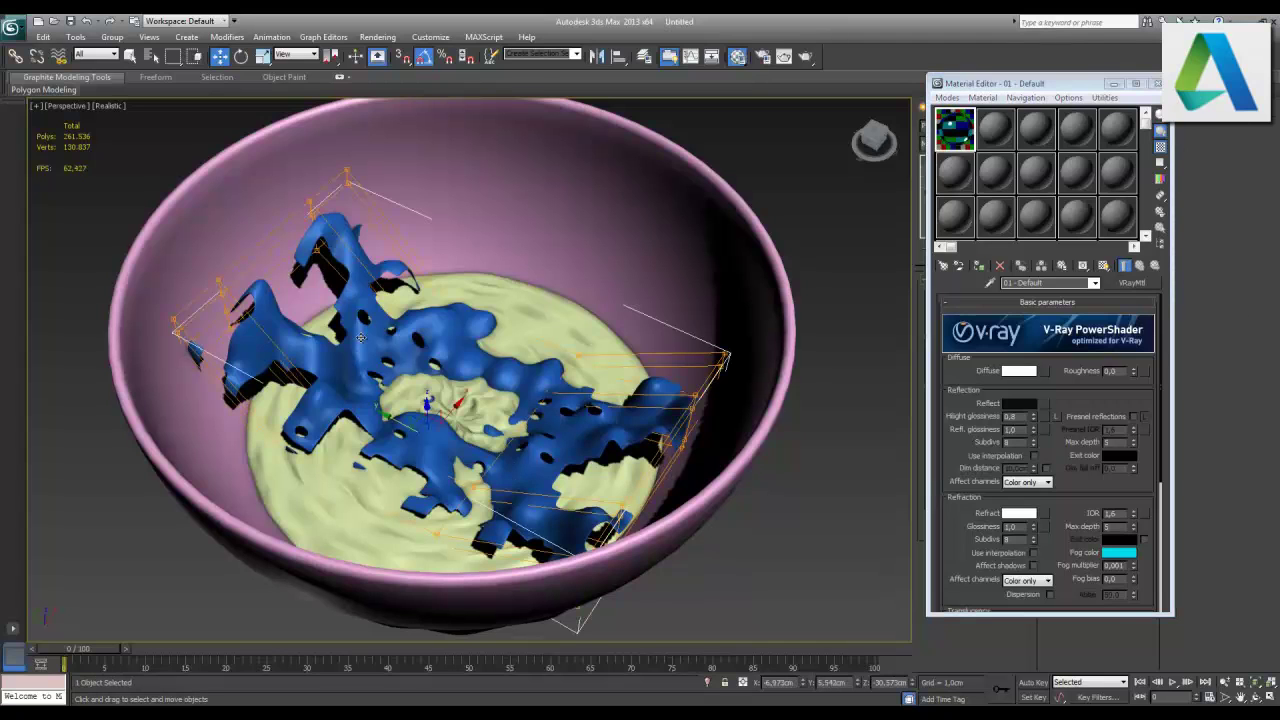
click(979, 266)
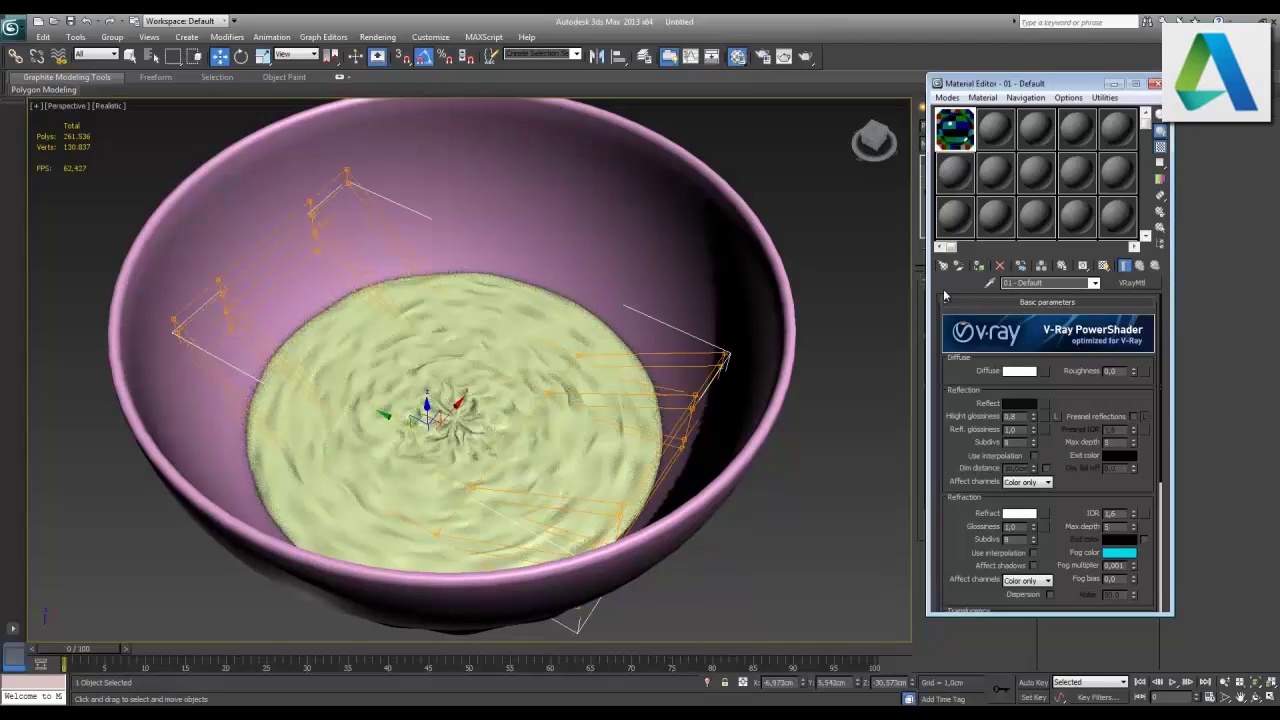
click(349, 500)
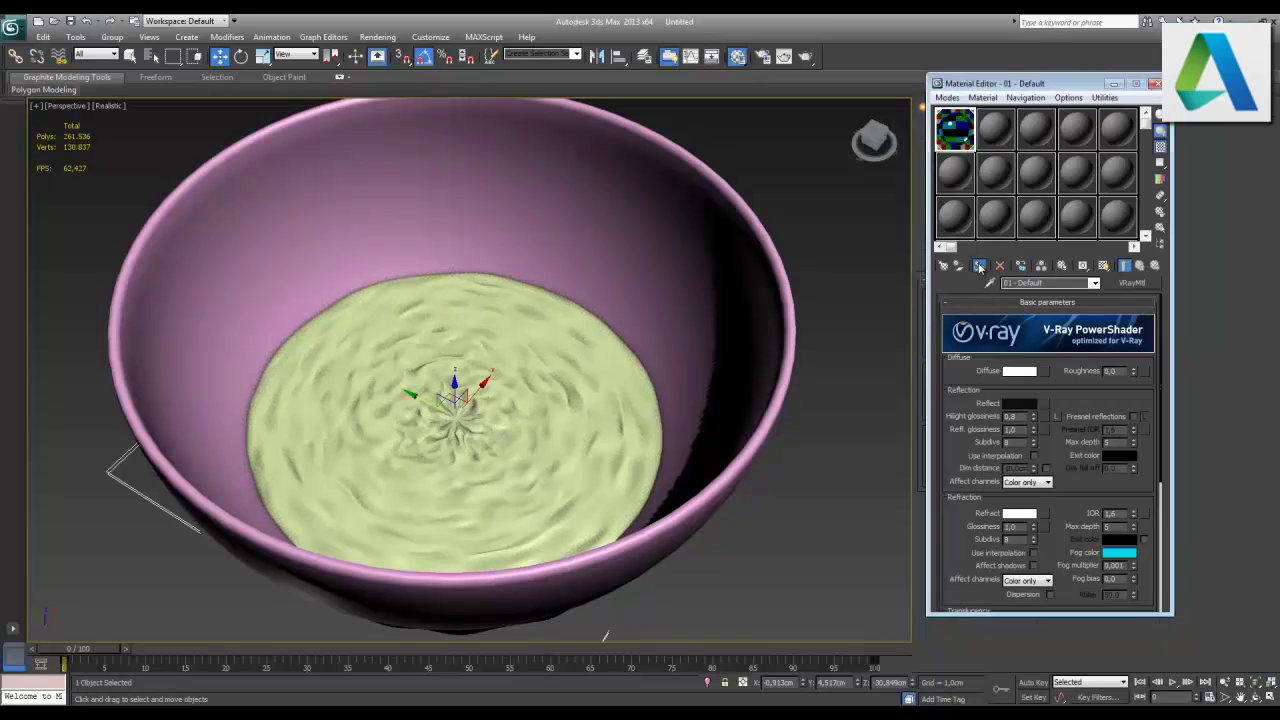
click(979, 266)
key(F4)
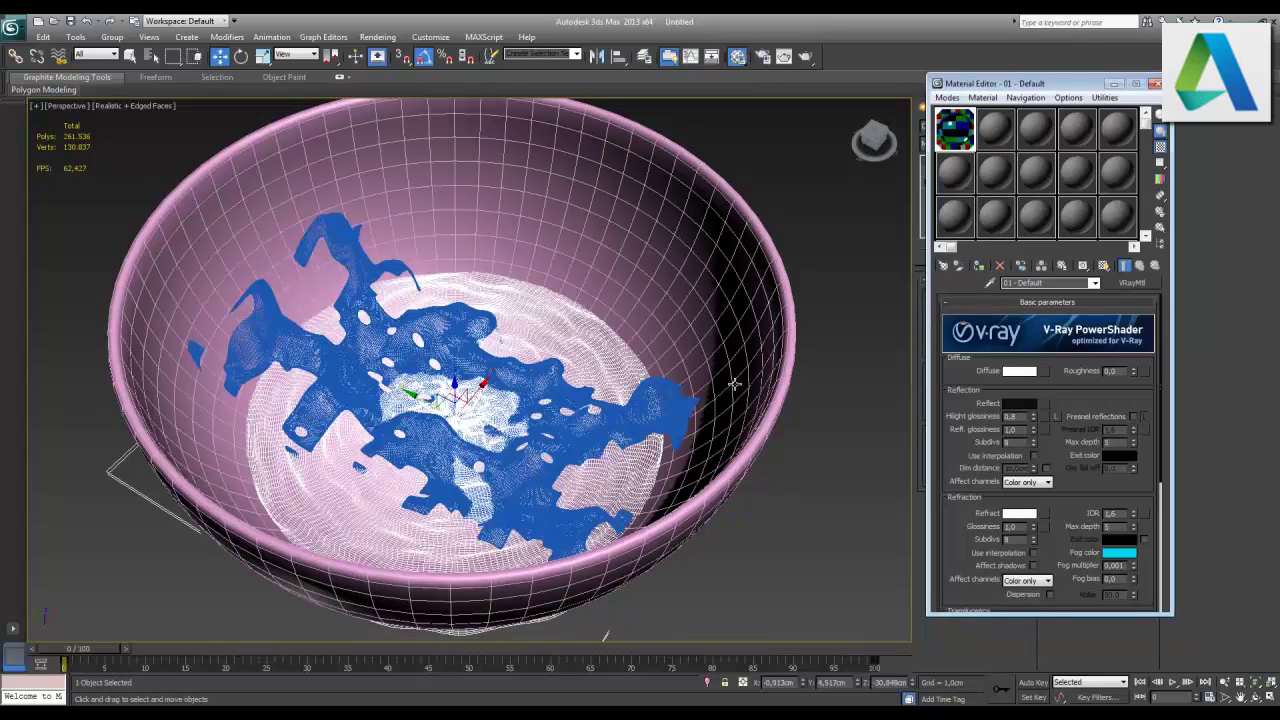
- Create a VRayMtl 'ceramik' with white diffuse and 15,15,15 reflection, and assign it to the bowl
click(1012, 135)
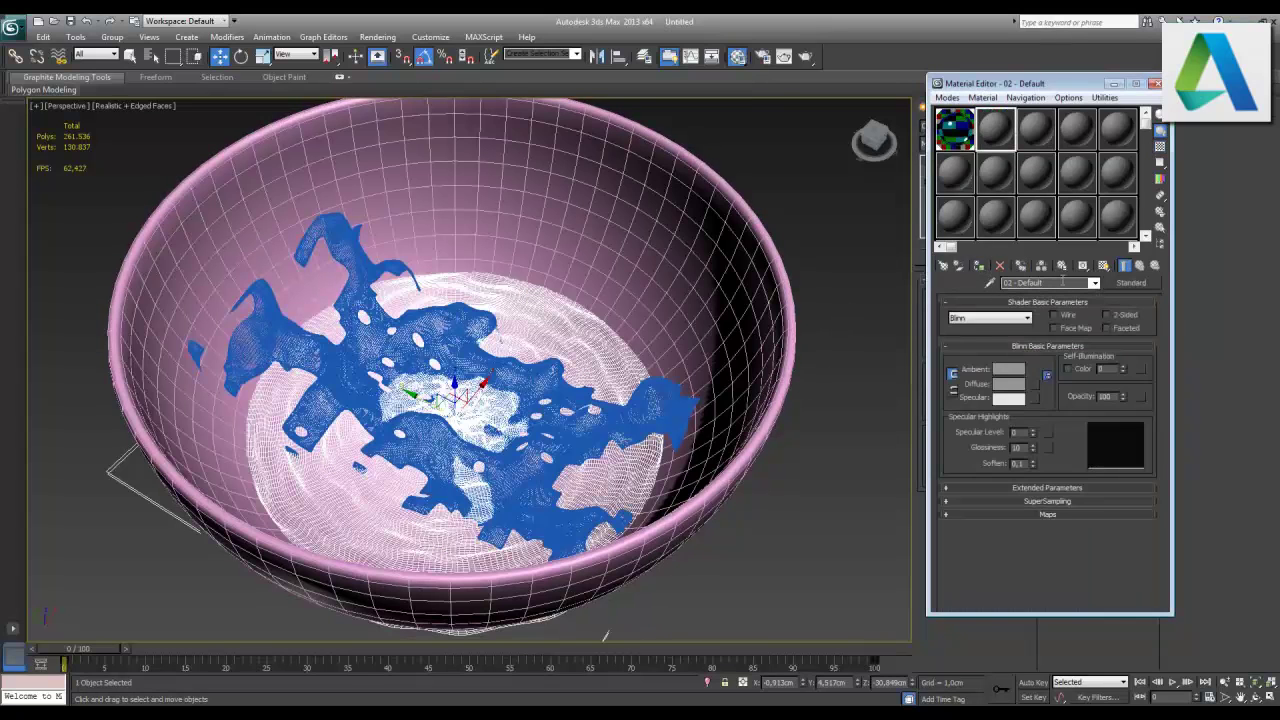
text(ceramik)
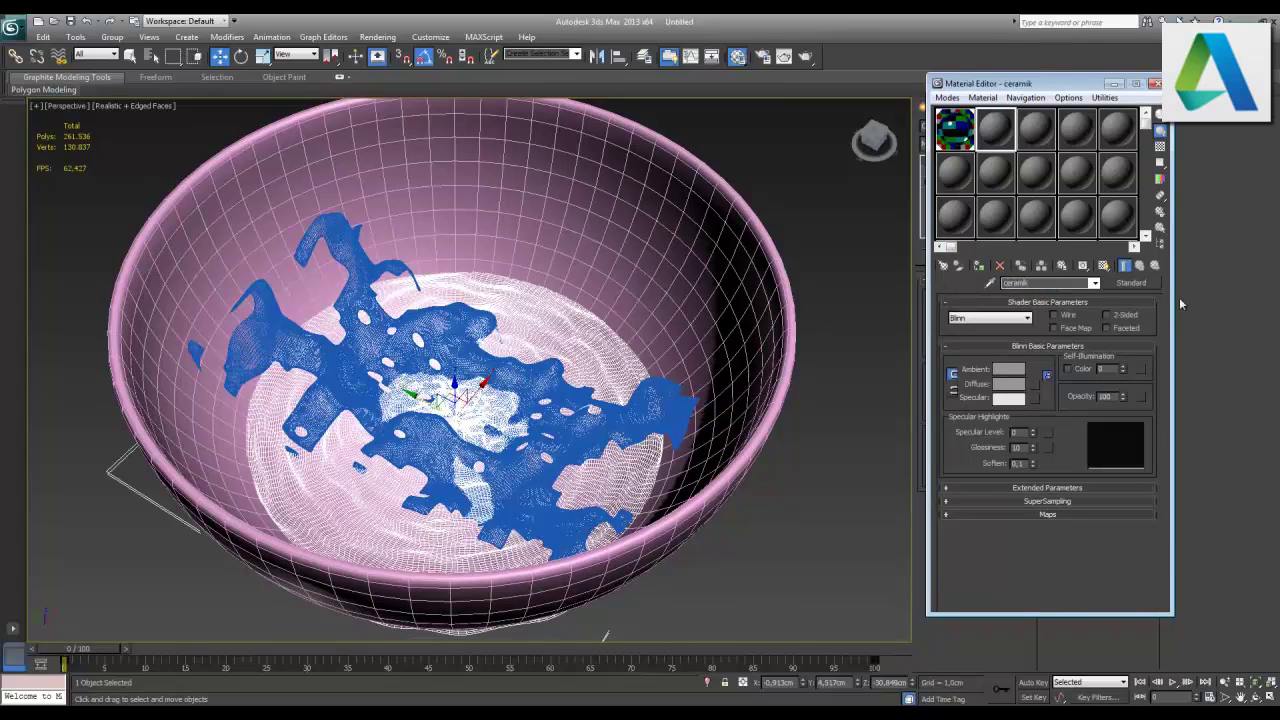
click(1130, 284)
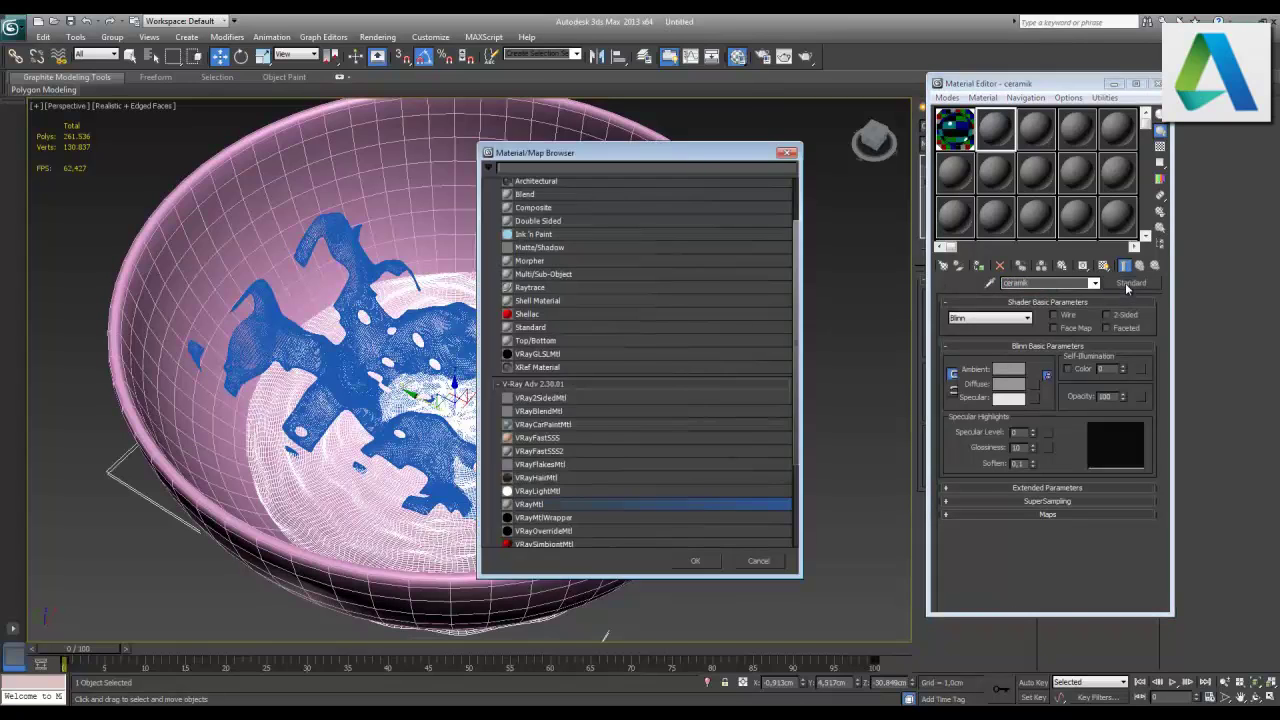
double_click(544, 510)
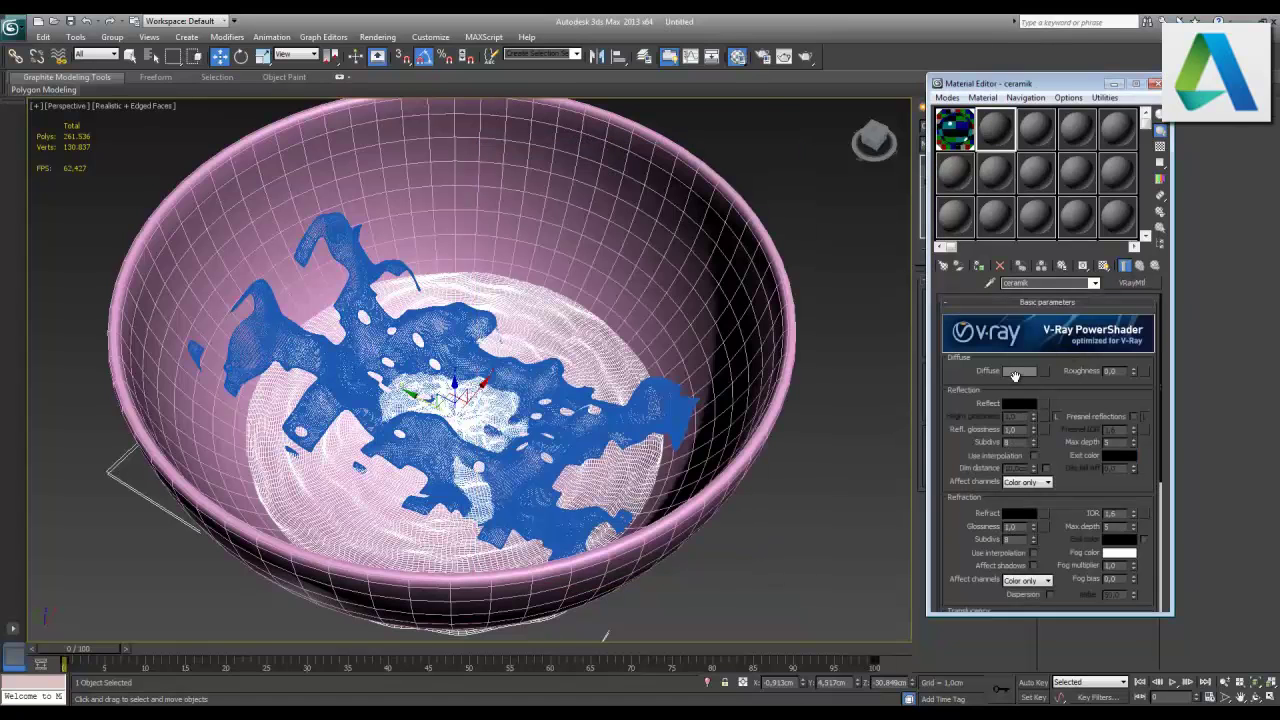
click(1018, 371)
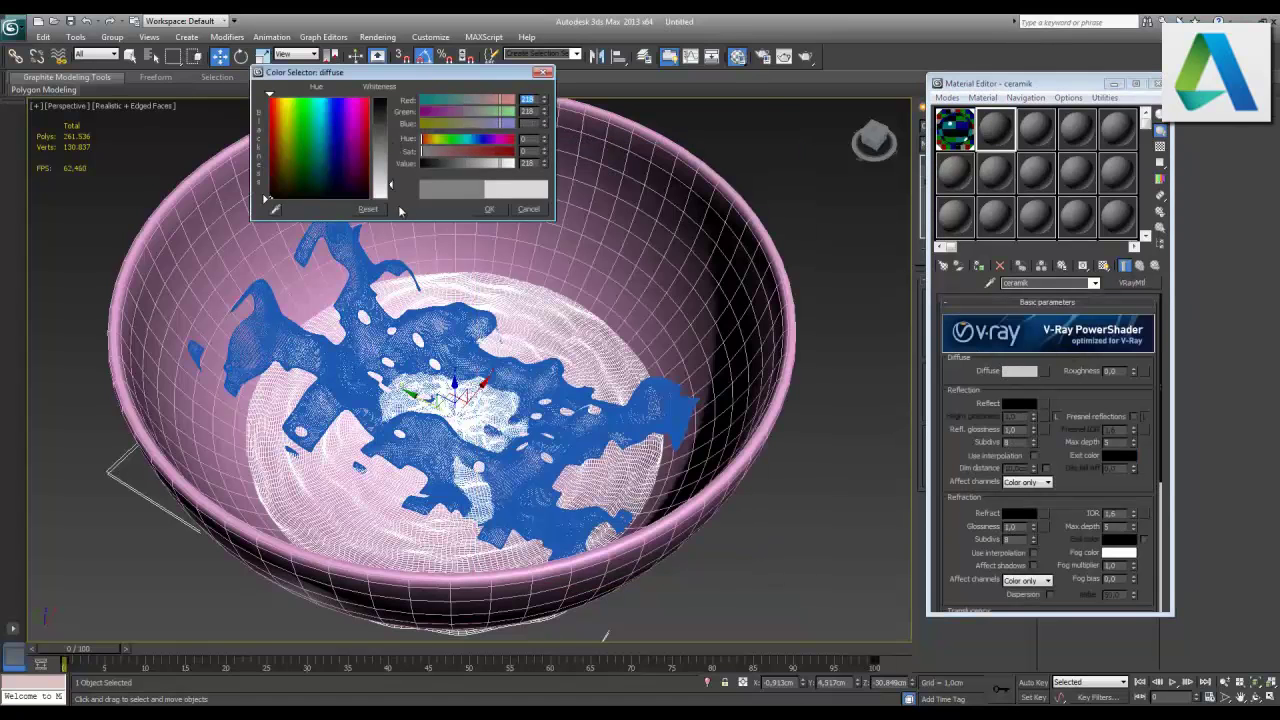
drag(388, 146, 388, 98)
click(489, 209)
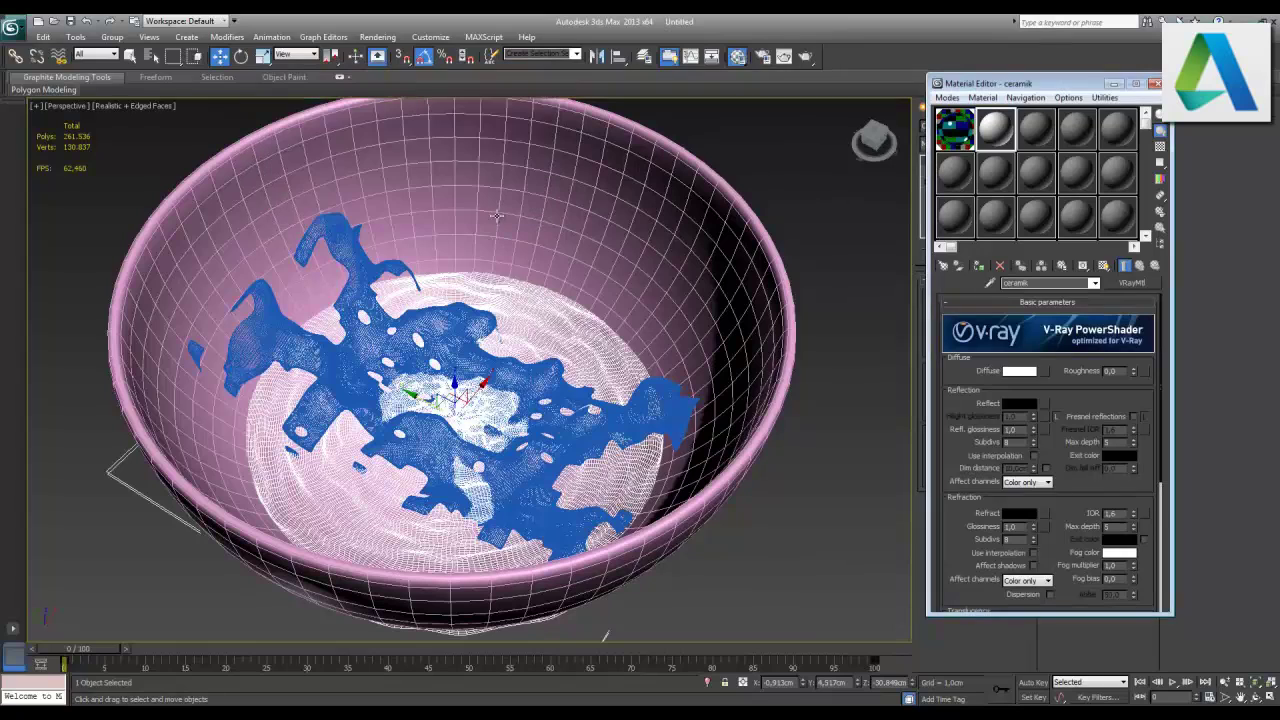
click(1029, 406)
key(Tab)
text(15)
key(Tab)
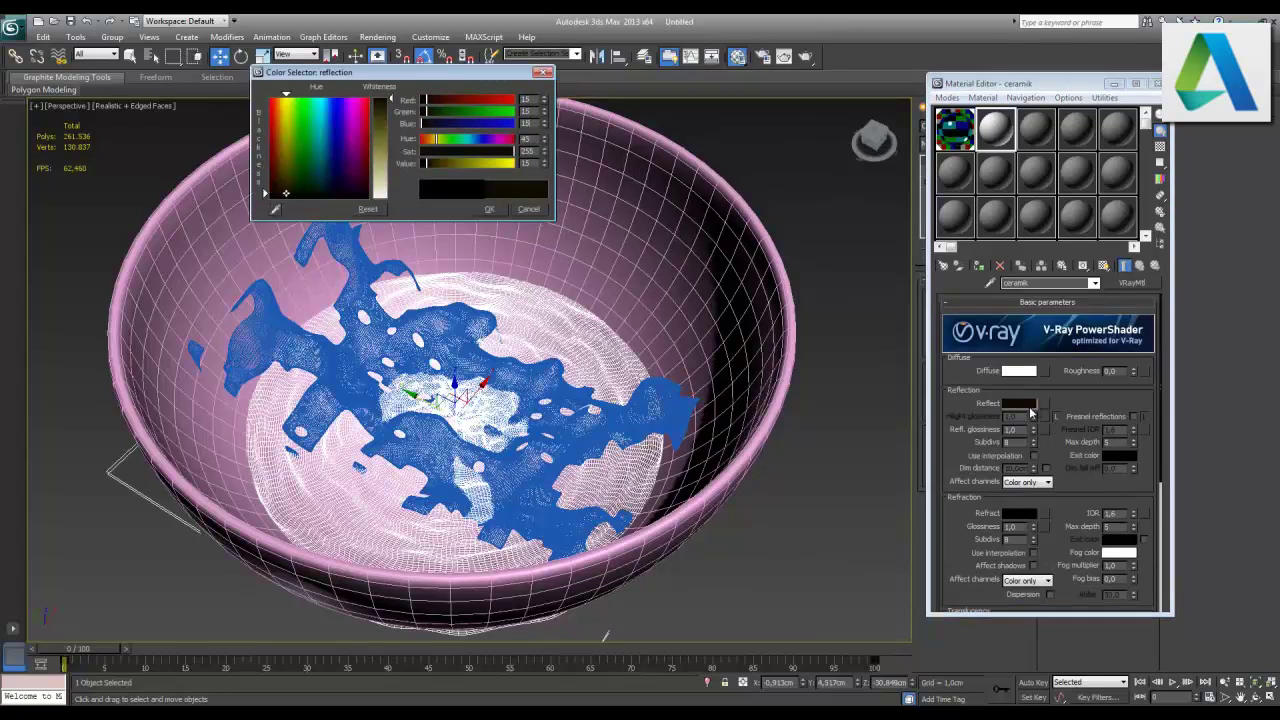
click(490, 210)
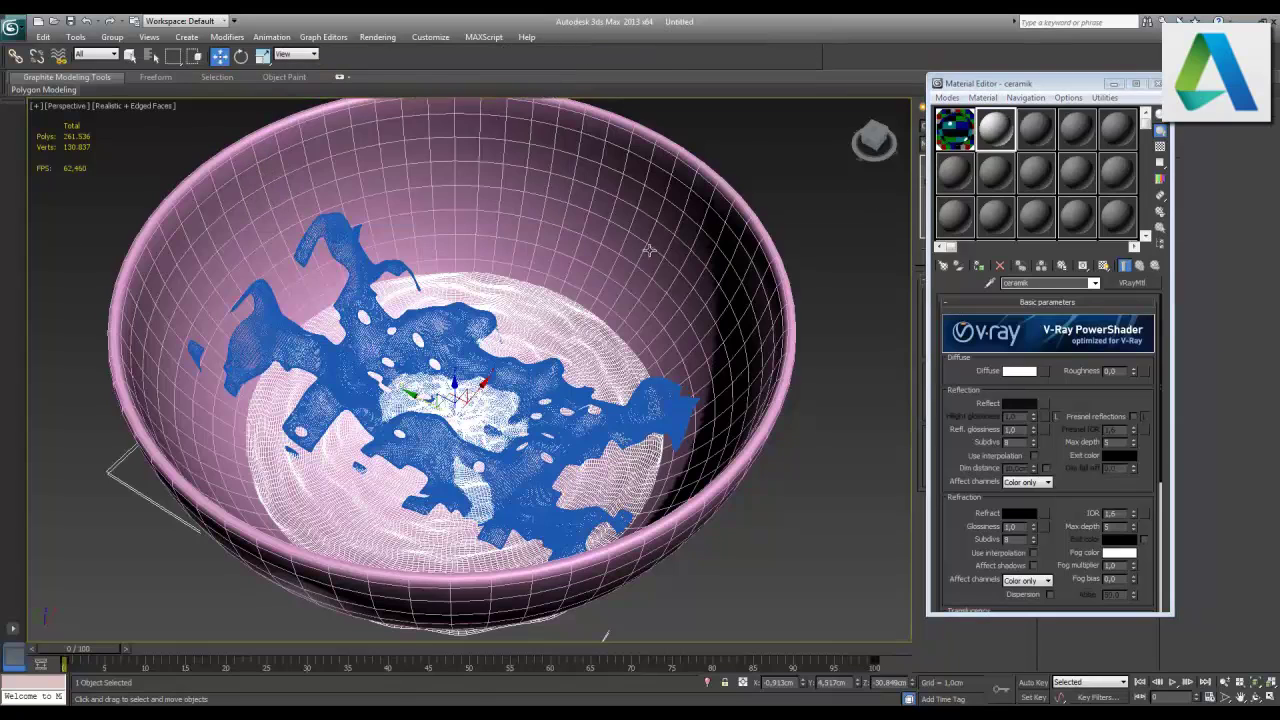
click(980, 266)
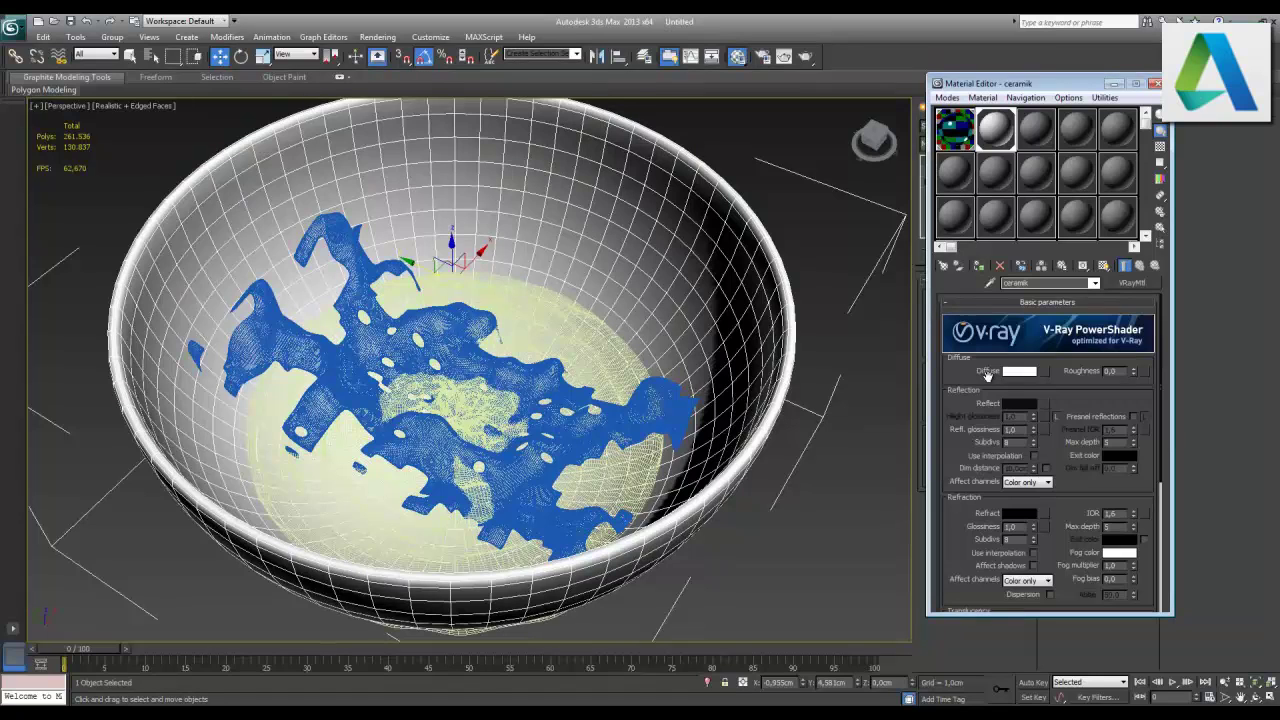
- Run a V-Ray test render of the bowl with cyan liquid, then close the frame buffer
key(shift+q)
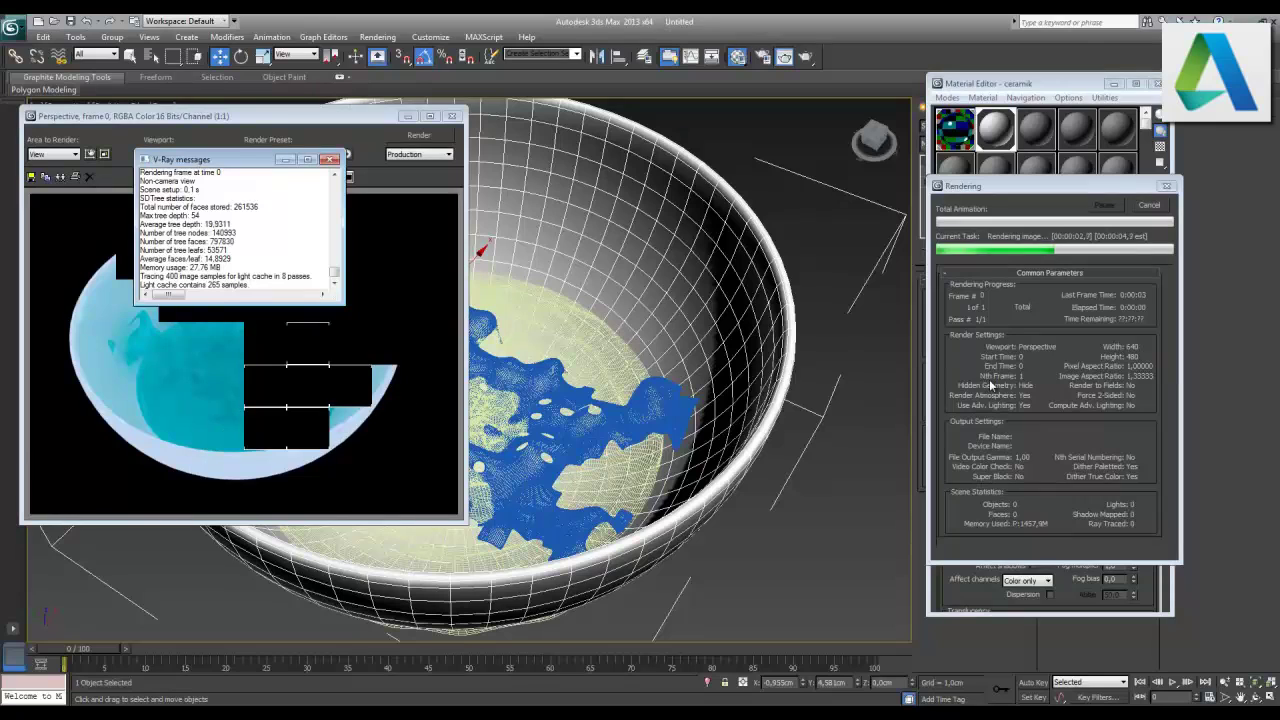
click(310, 403)
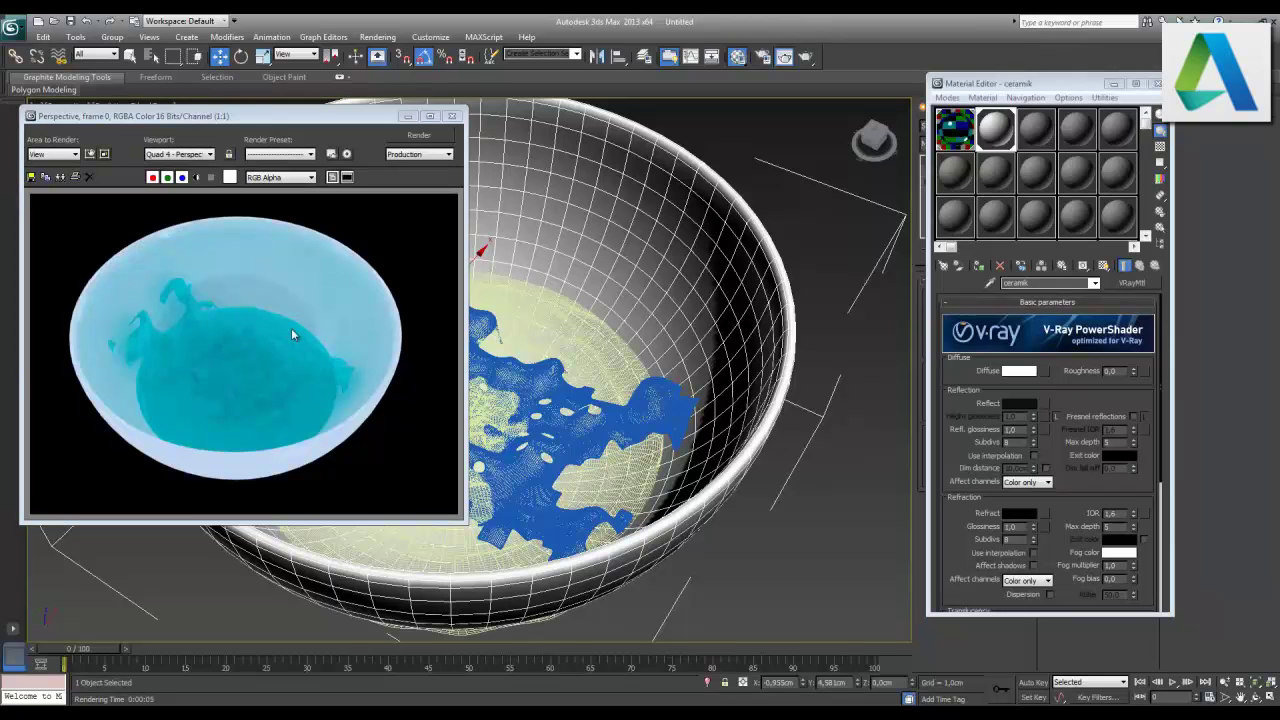
click(451, 116)
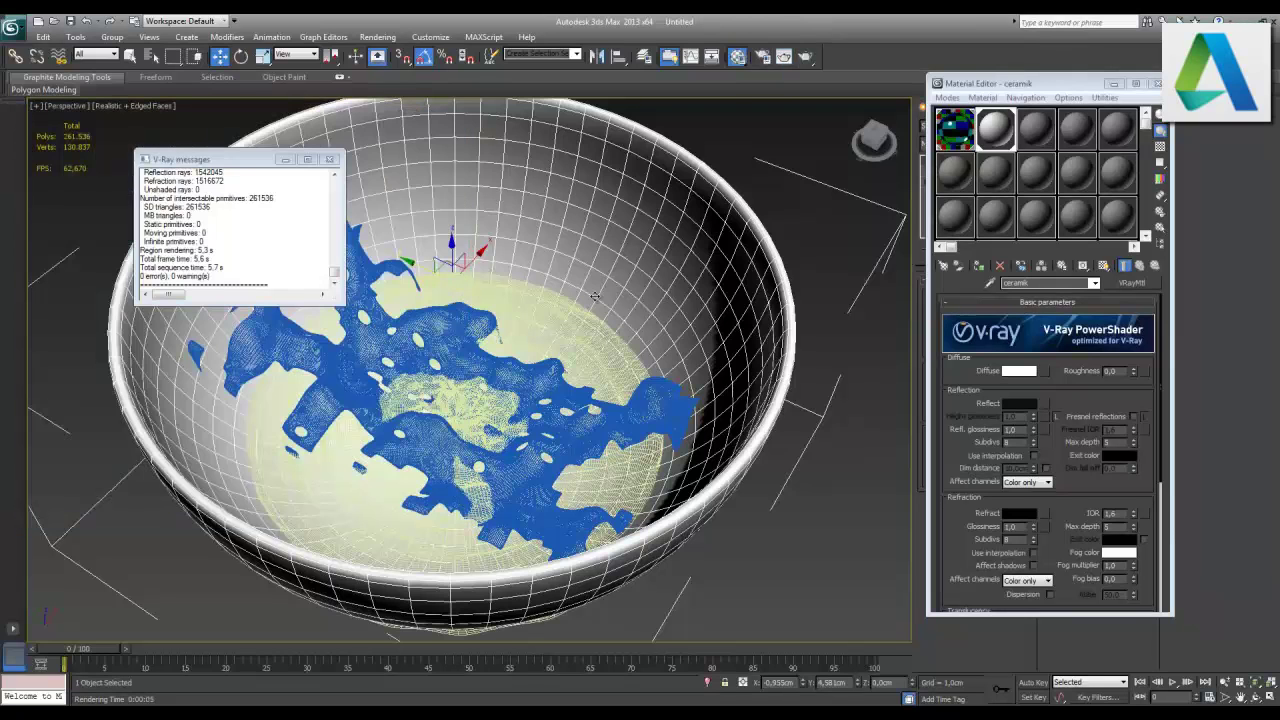
- Close the V-Ray log and Material Editor, then enable irradiance map Detail enhancement in Render Setup
click(329, 159)
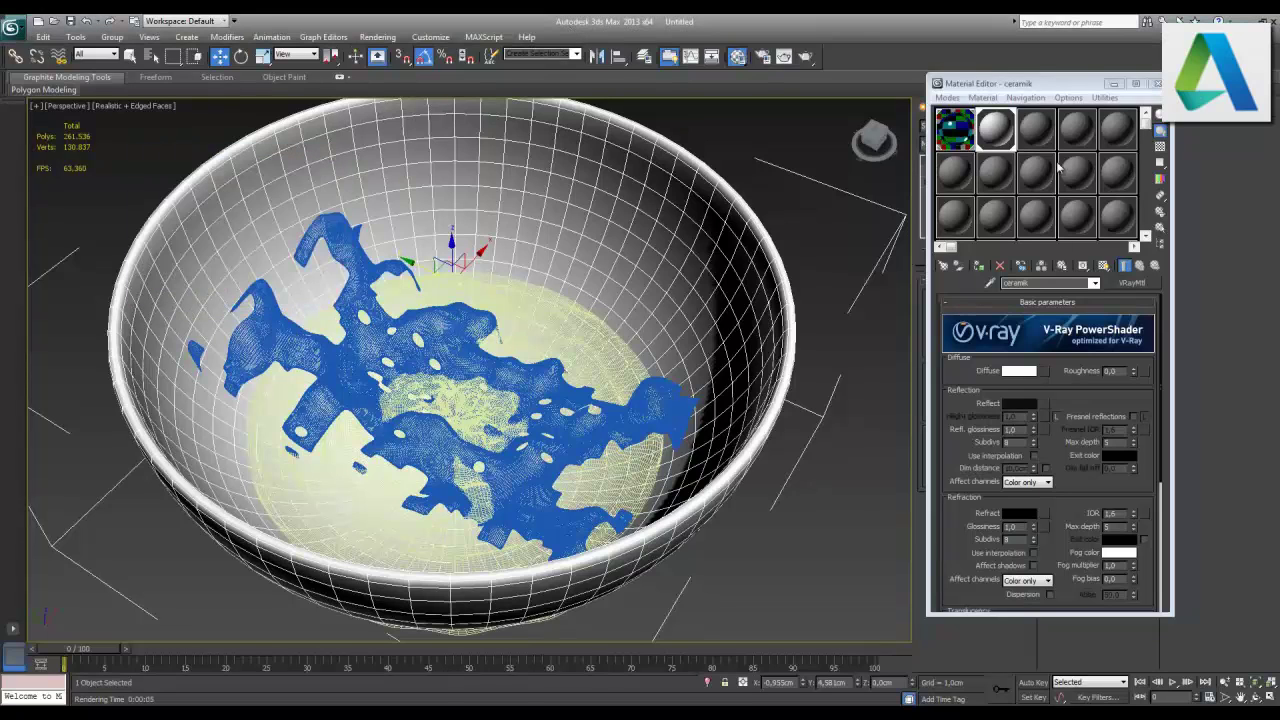
click(1120, 86)
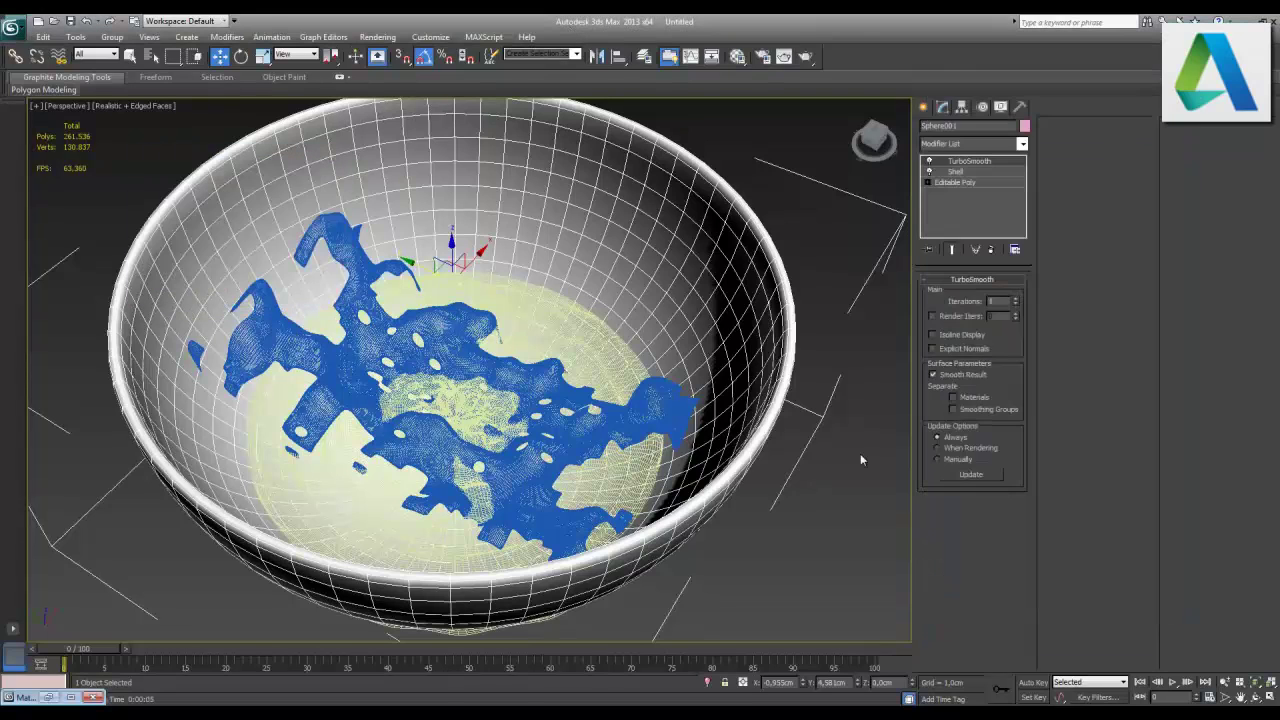
click(846, 510)
key(F10)
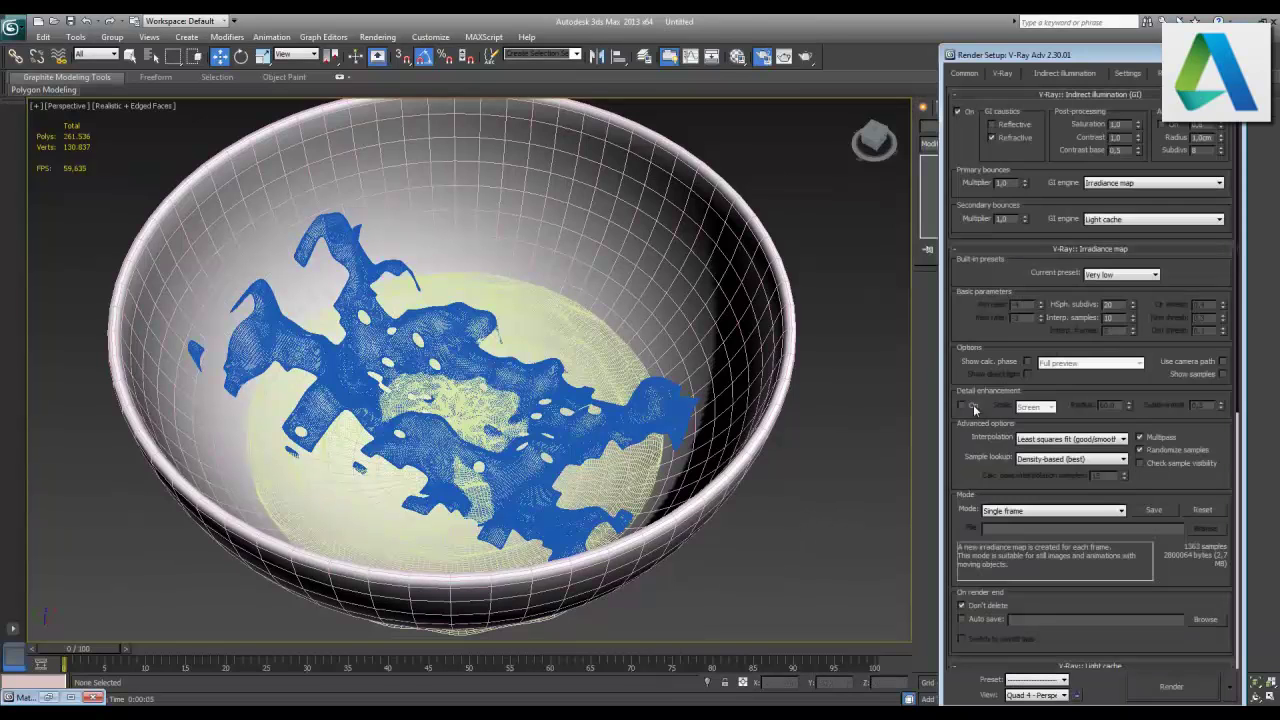
click(963, 405)
click(1008, 74)
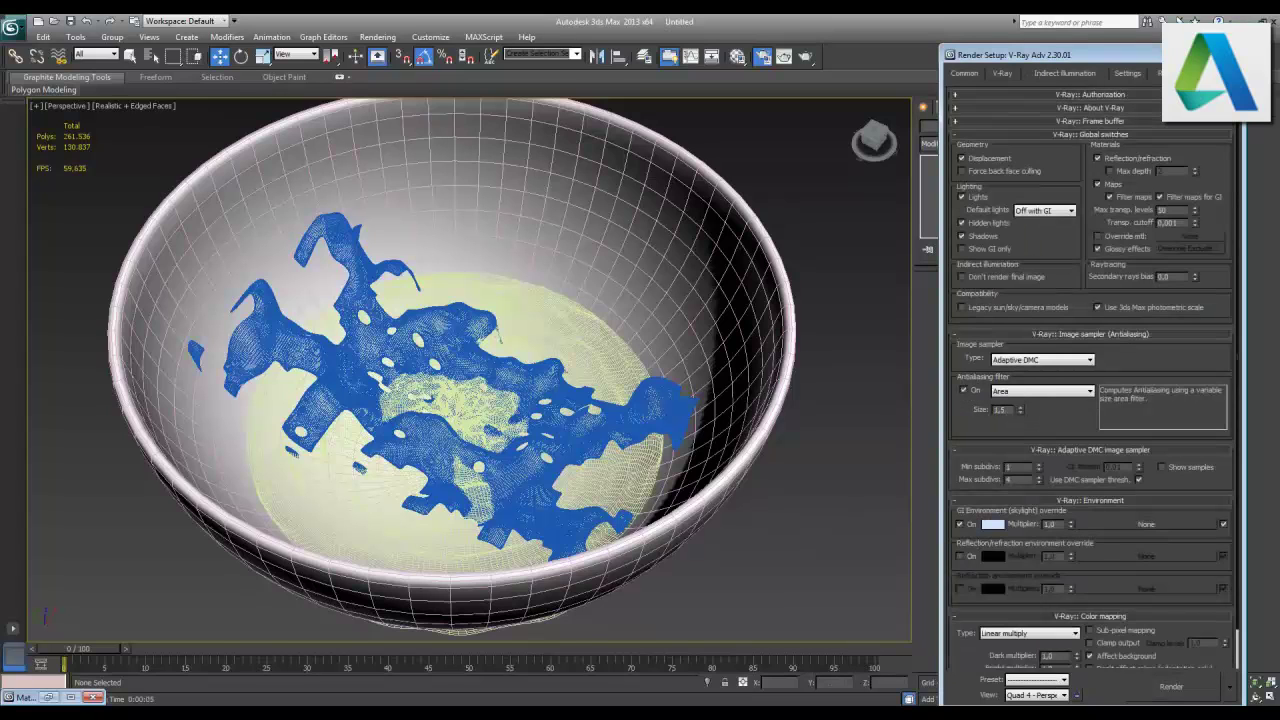
click(1228, 54)
- Create a VRayPlane ground plane under the bowl, undoing an accidental second plane
click(923, 107)
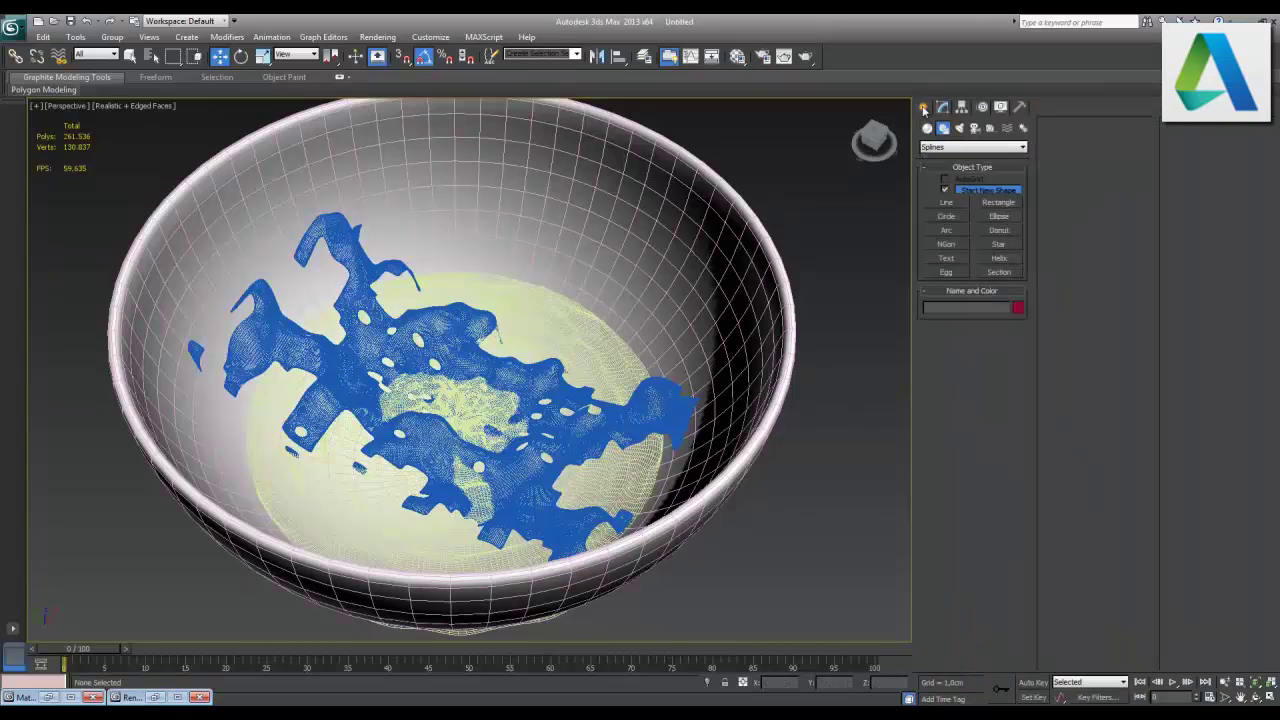
click(927, 129)
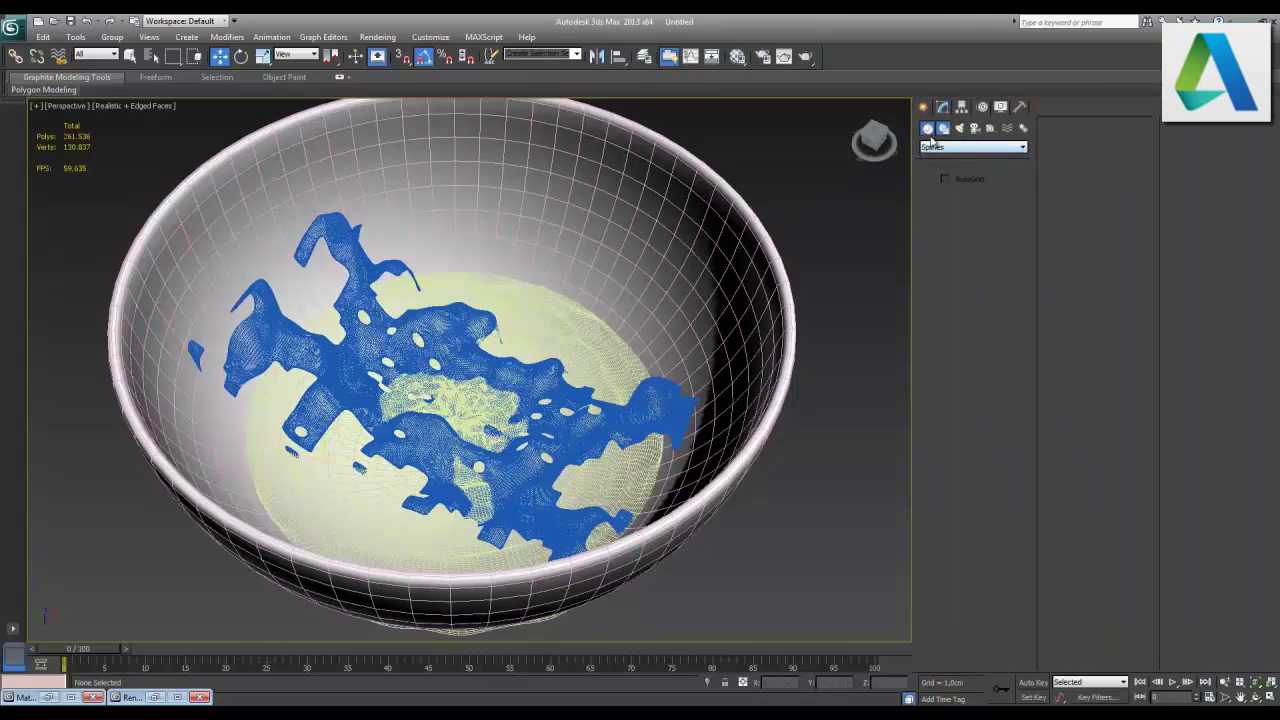
click(960, 147)
click(970, 284)
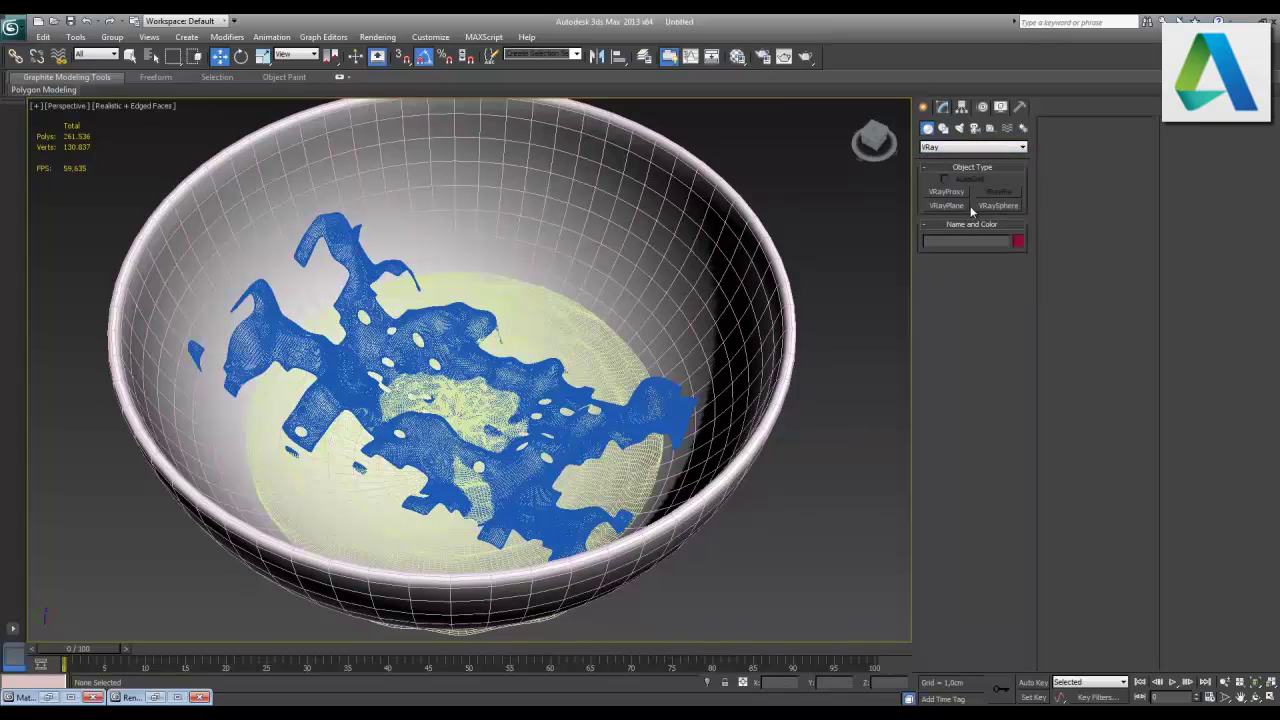
click(960, 206)
click(790, 545)
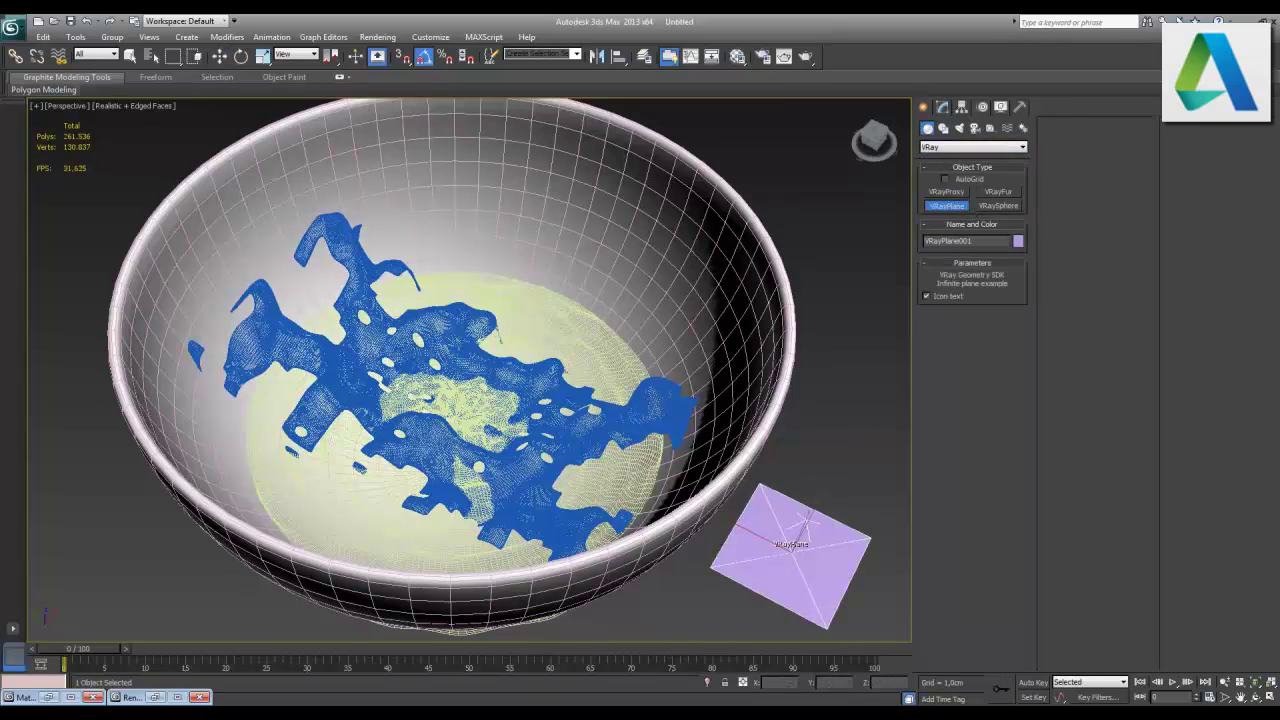
click(1270, 697)
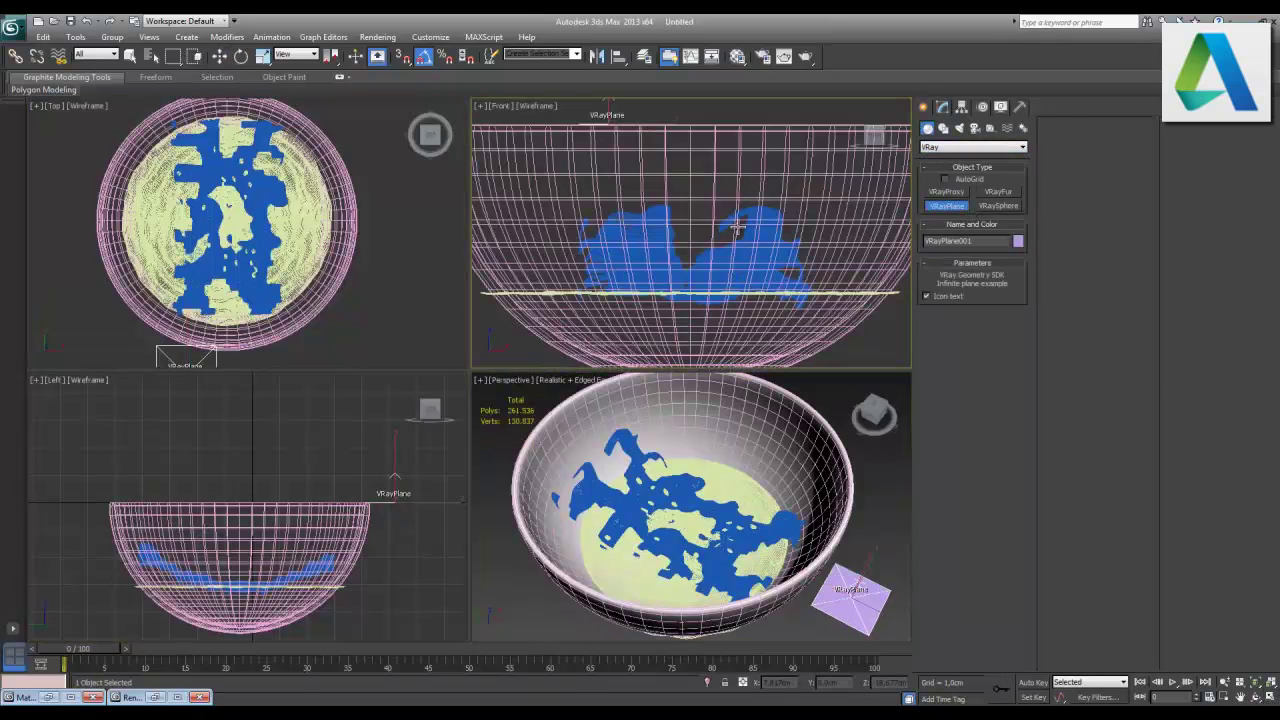
click(1270, 697)
click(867, 578)
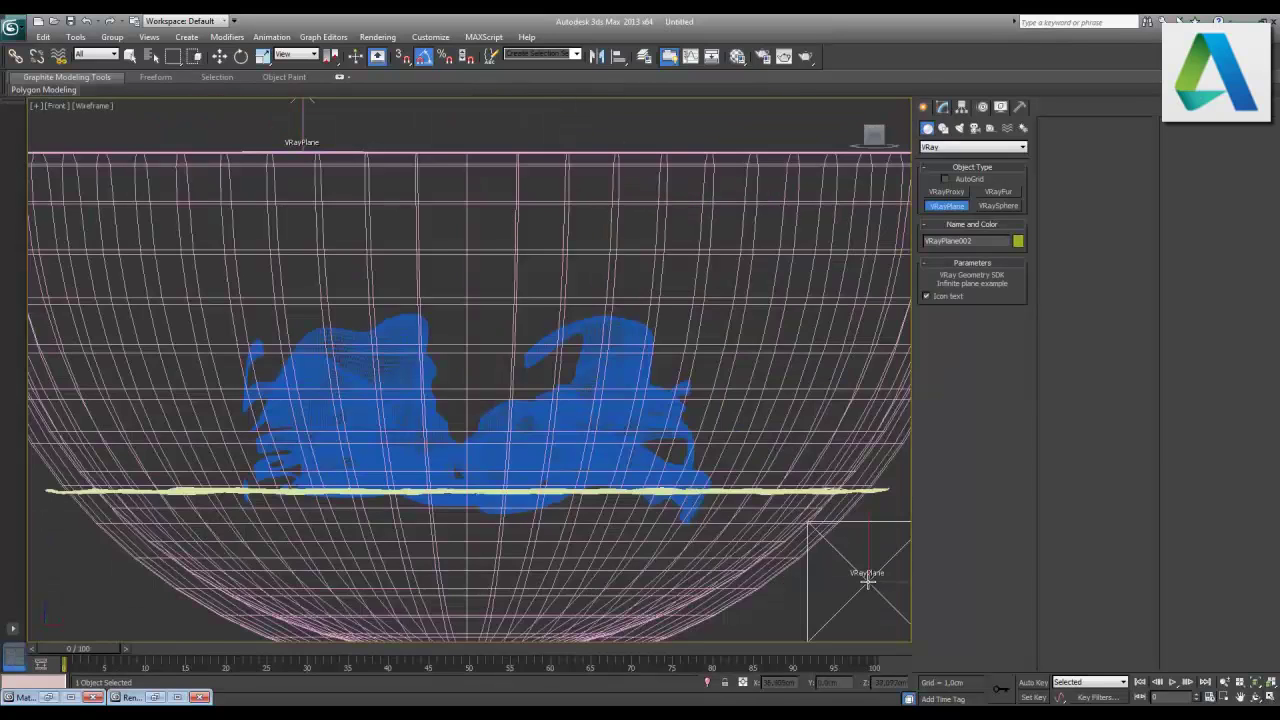
right_click(867, 578)
key(z)
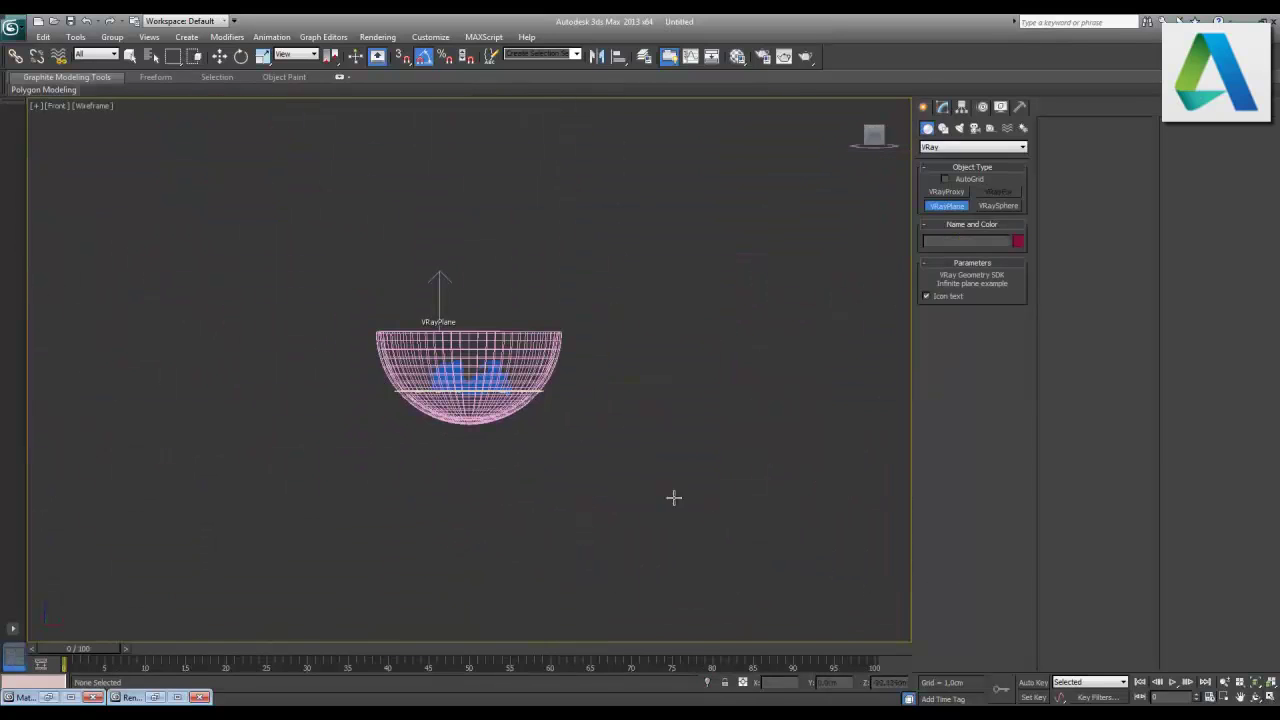
right_click(652, 493)
- Box-select the bowl and its liquids in the Front view and move them up above the plane
drag(594, 457, 432, 392)
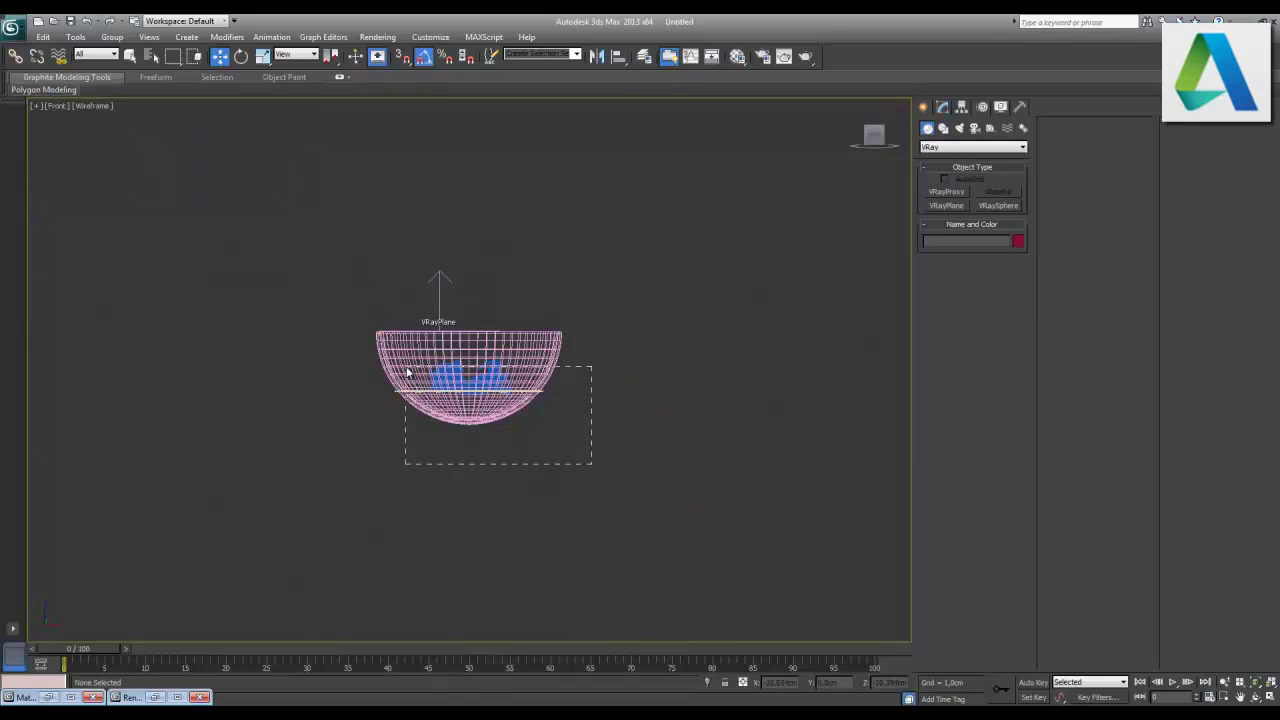
drag(469, 335, 469, 241)
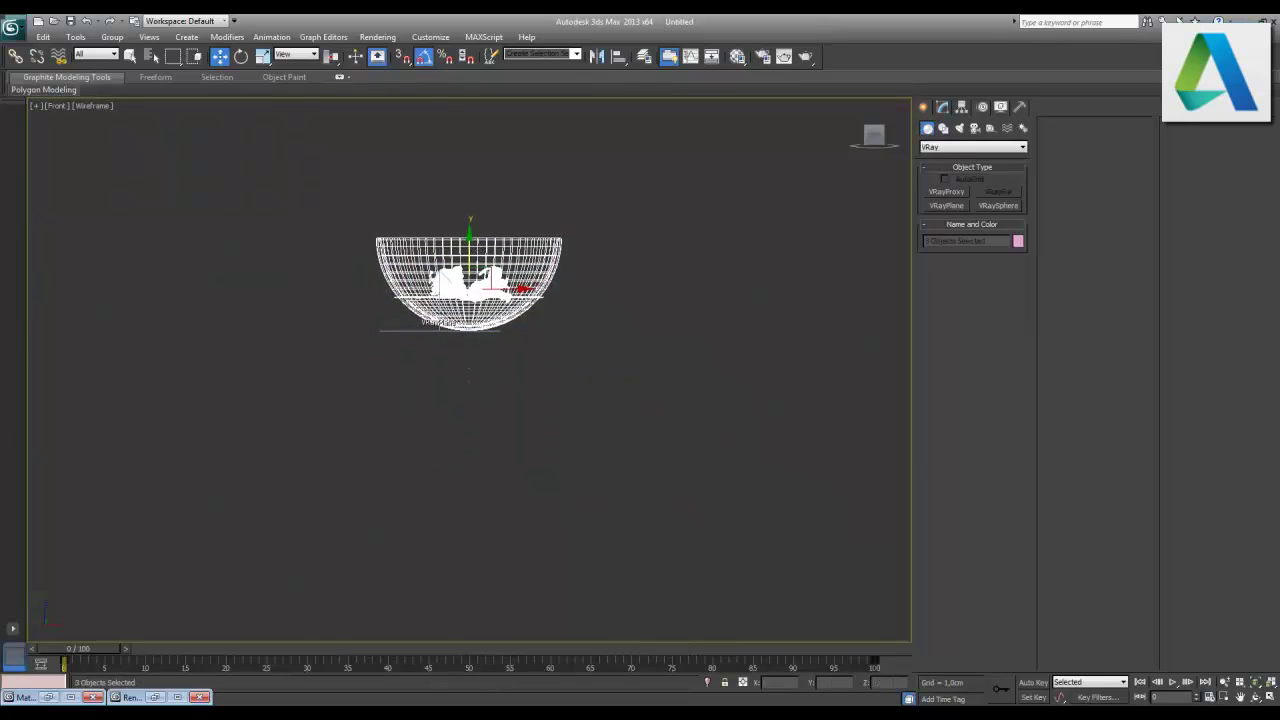
key(alt+w)
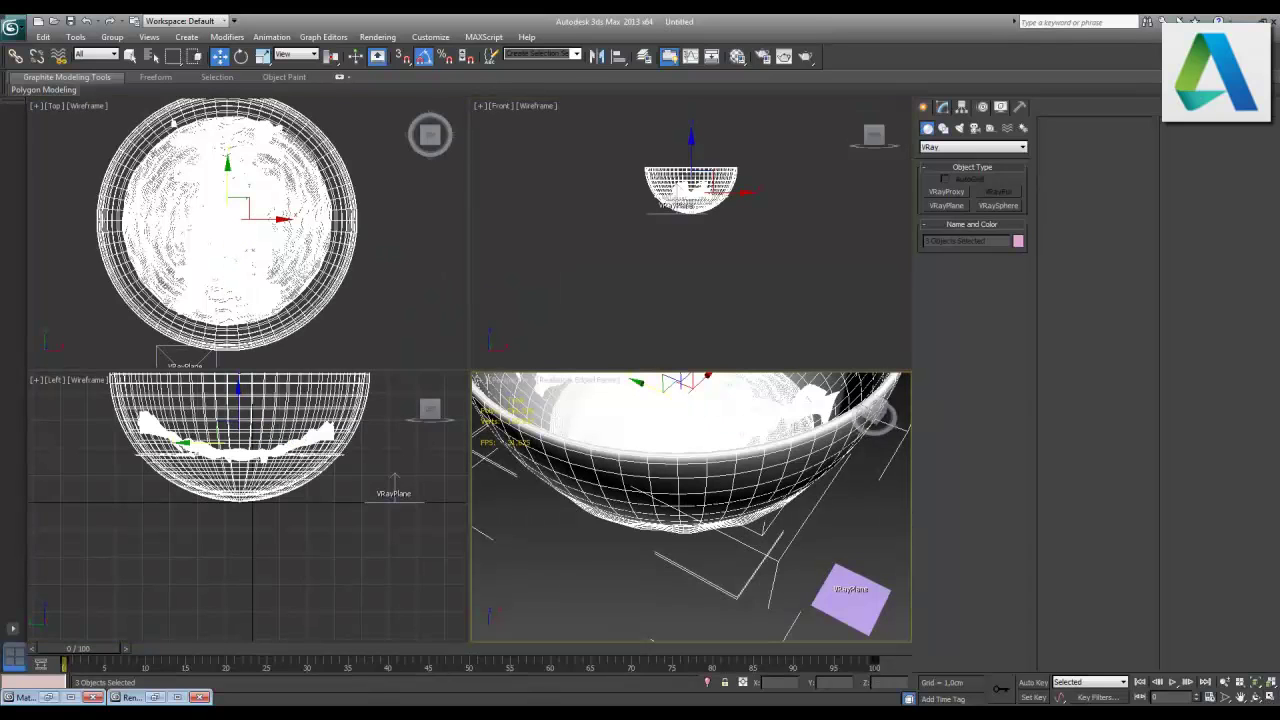
key(alt+w)
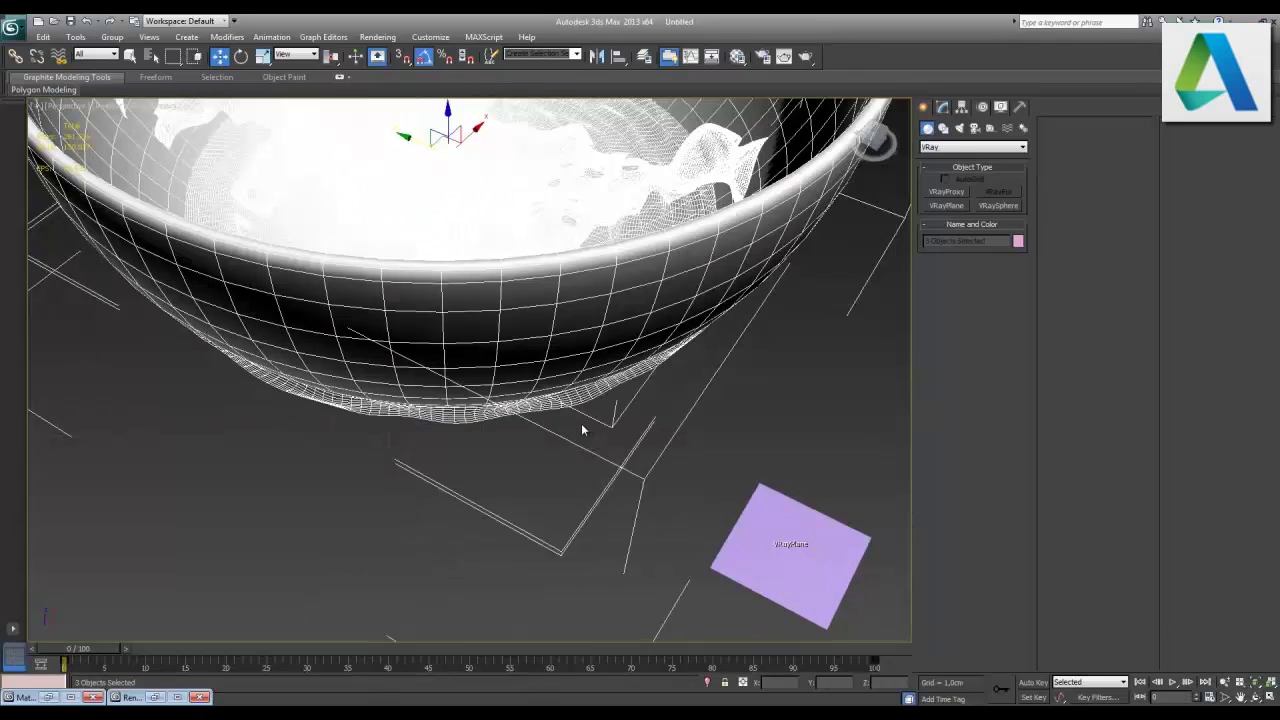
key(m)
click(1036, 128)
- Uniformly scale the pale liquid mesh to about 95% so it stays inside the bowl, then render
click(861, 541)
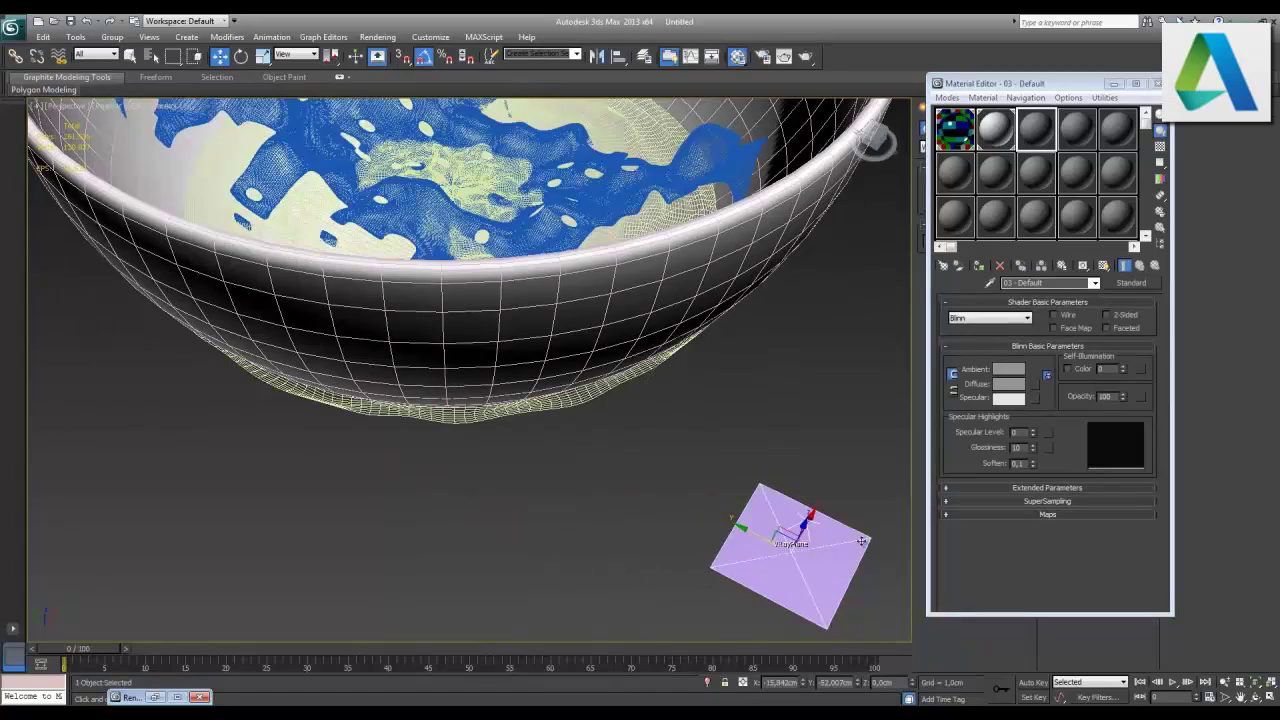
mouse_move(522, 252)
alt+middle_down()
mouse_move(527, 378)
mouse_move(568, 413)
mouse_move(504, 376)
mouse_move(507, 430)
alt+middle_up()
scroll(568, 413, down, 5)
mouse_move(543, 472)
alt+middle_down()
mouse_move(560, 377)
mouse_move(537, 474)
alt+middle_up()
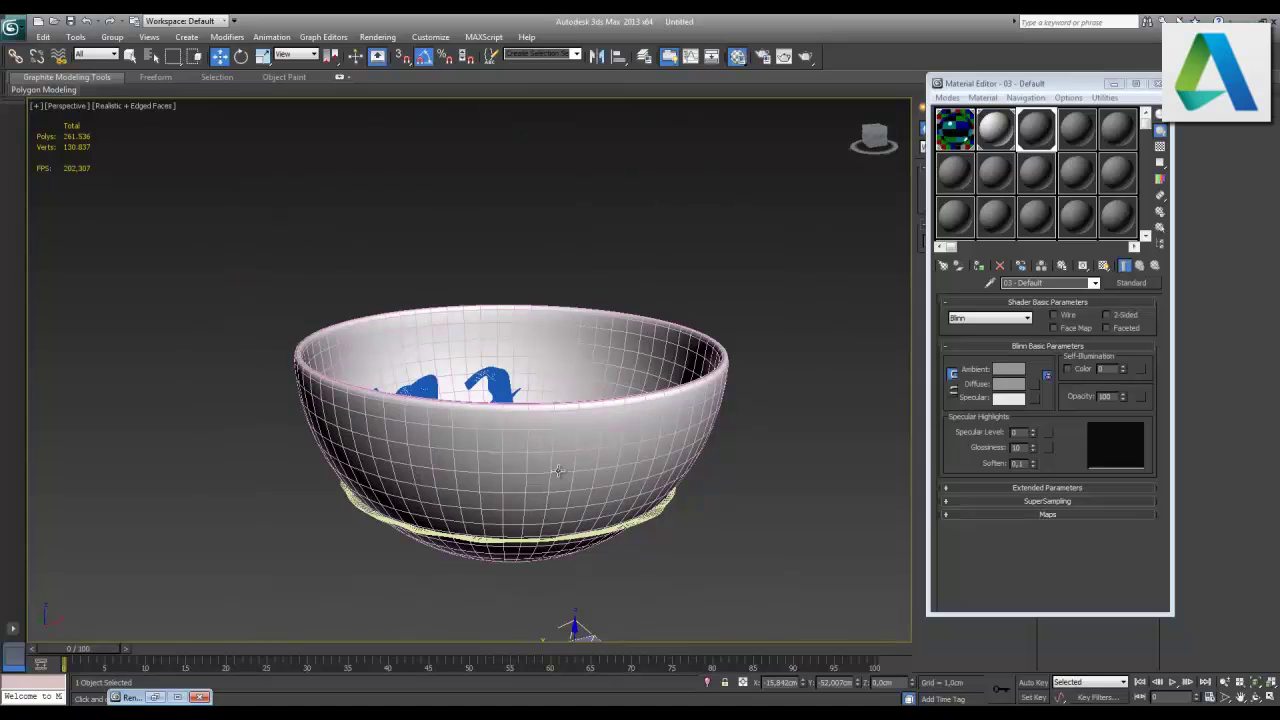
click(631, 521)
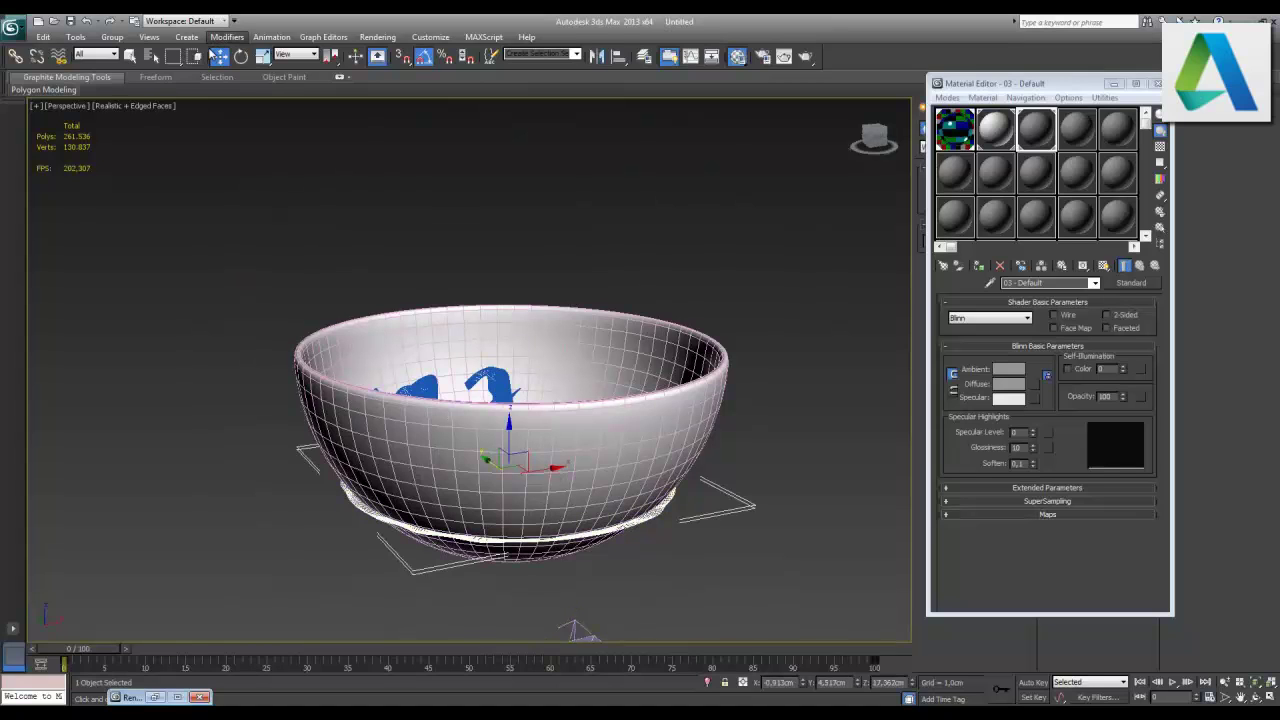
click(262, 56)
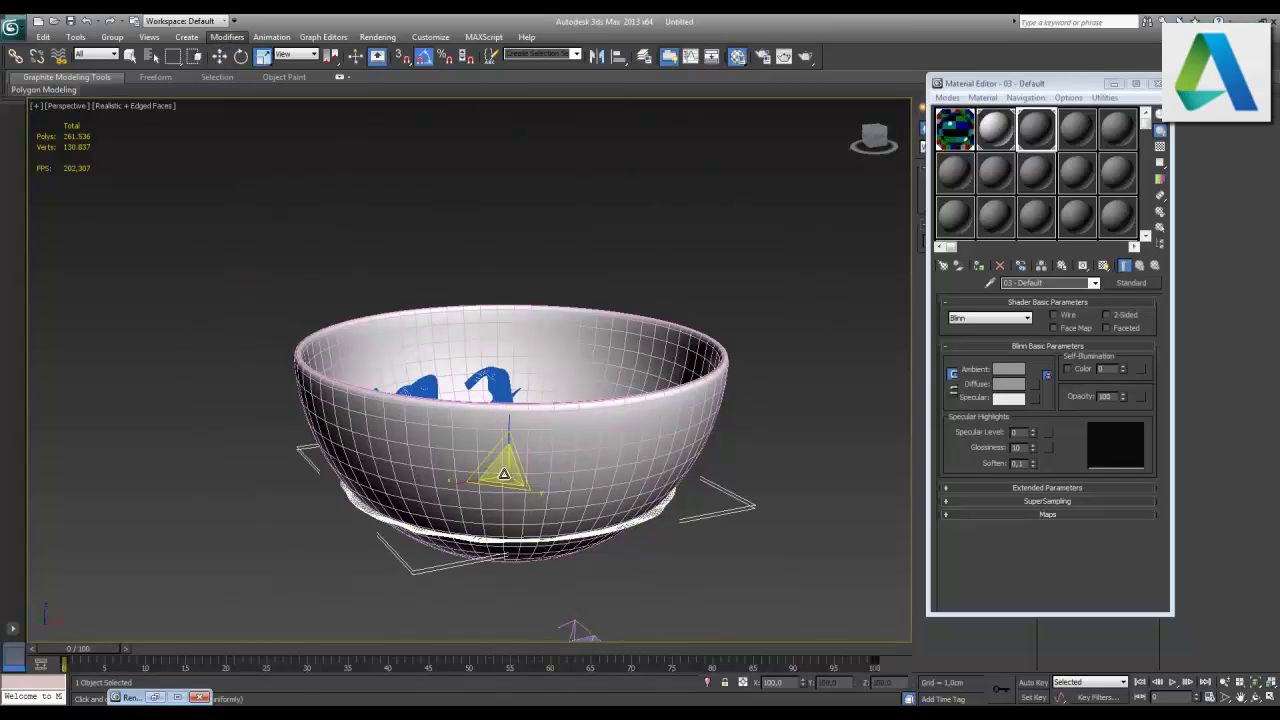
drag(499, 474, 499, 478)
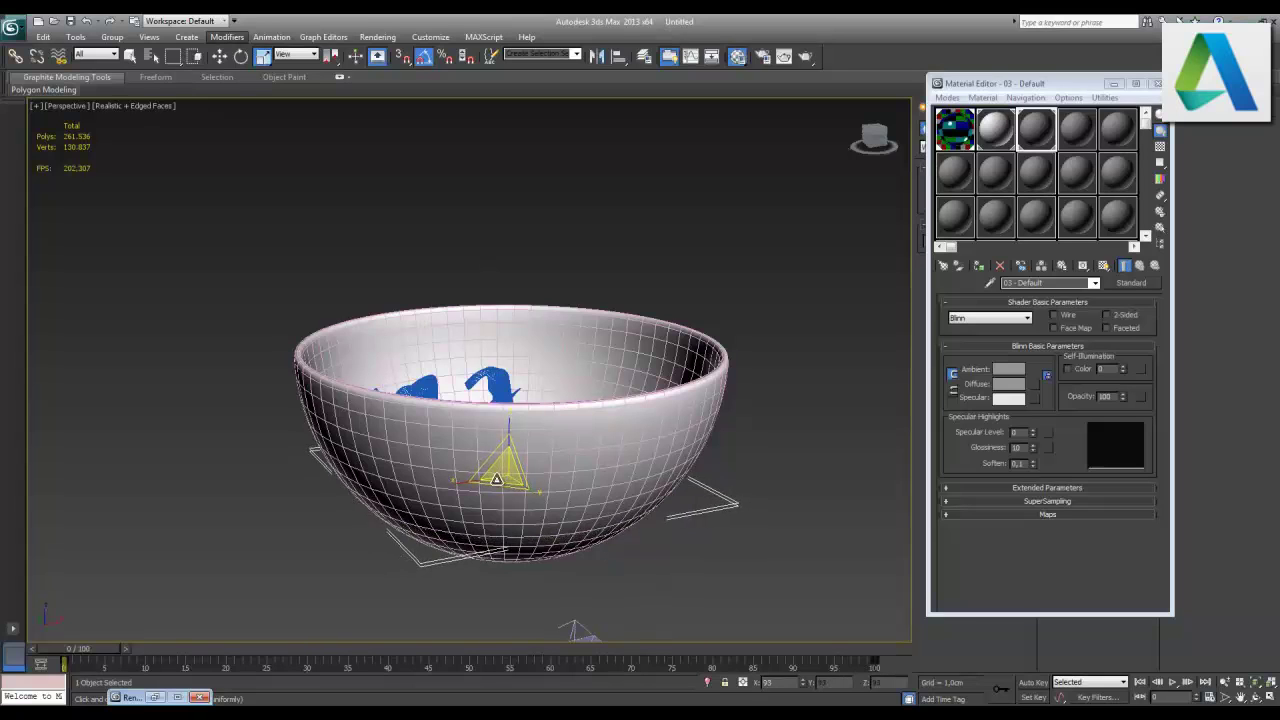
mouse_move(497, 479)
alt+middle_down()
mouse_move(592, 468)
mouse_move(624, 440)
mouse_move(634, 470)
mouse_move(608, 417)
alt+middle_up()
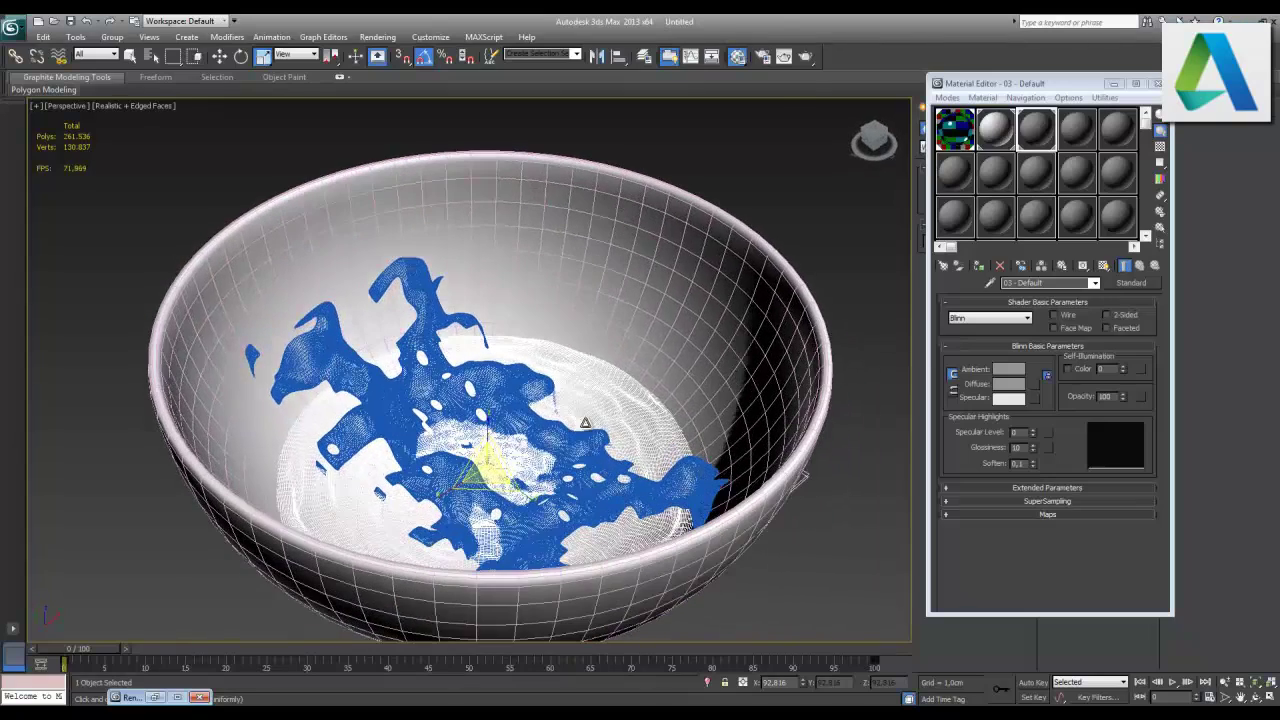
key(shift+q)
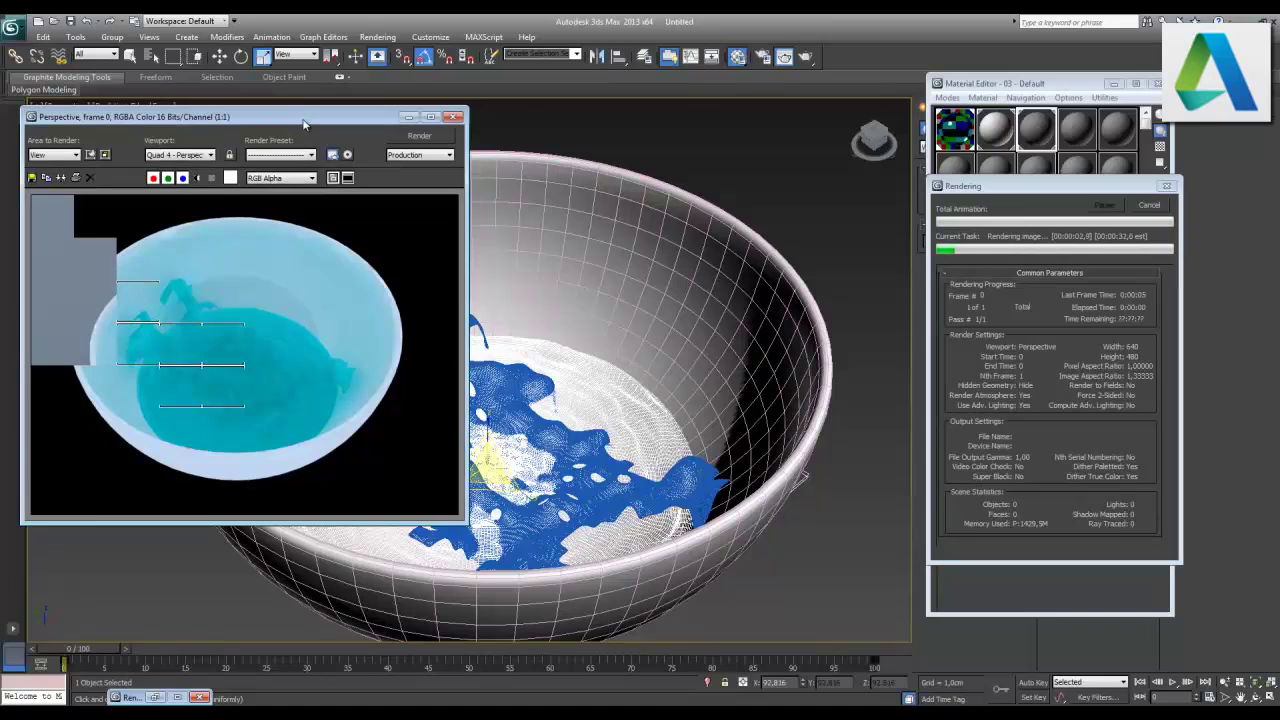
- Move the finished render window aside and open the liquid's VRayMtl 01 in the Material Editor
drag(304, 123, 526, 214)
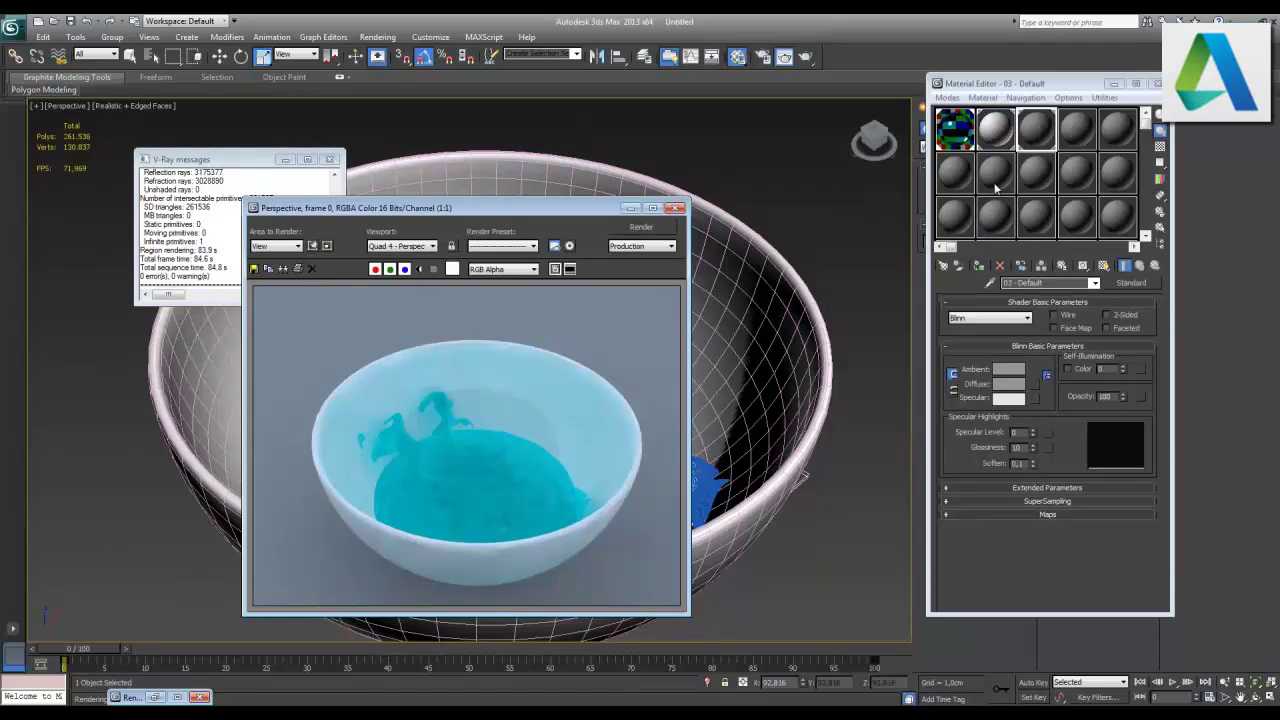
click(964, 132)
click(964, 132)
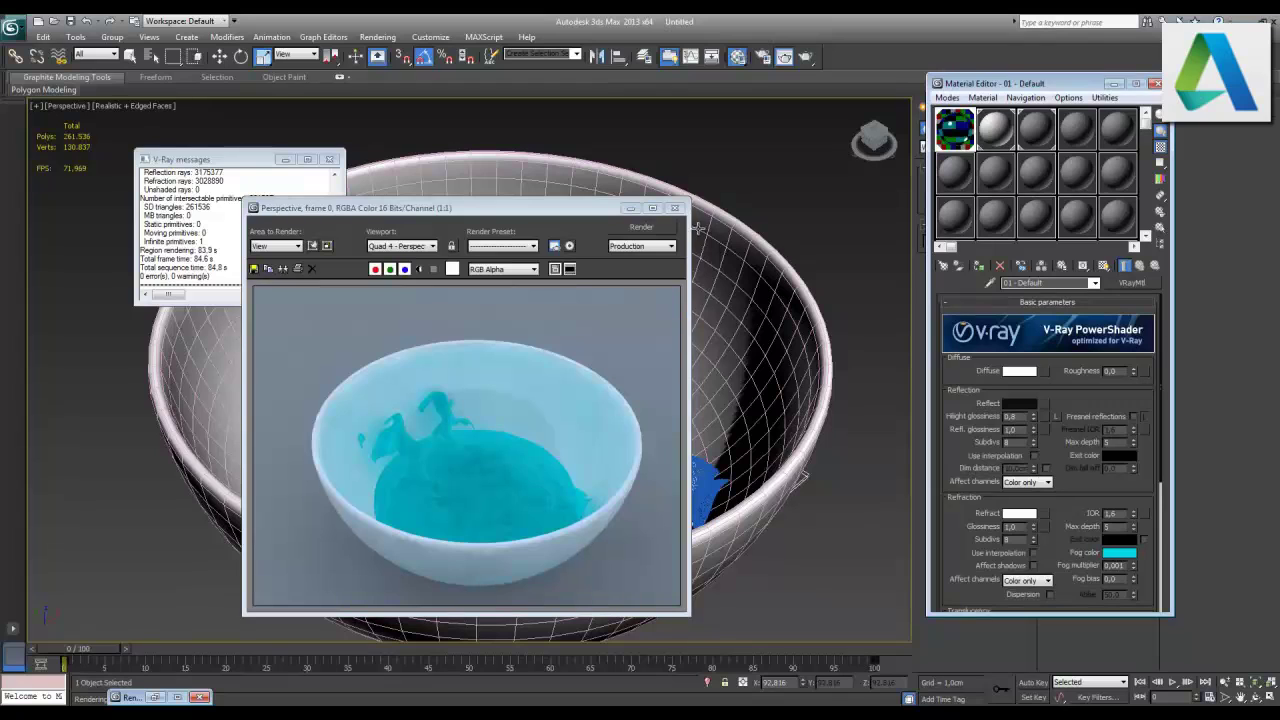
- Set the liquid material's fog multiplier to 0,01 and make its refraction affect shadows
click(675, 208)
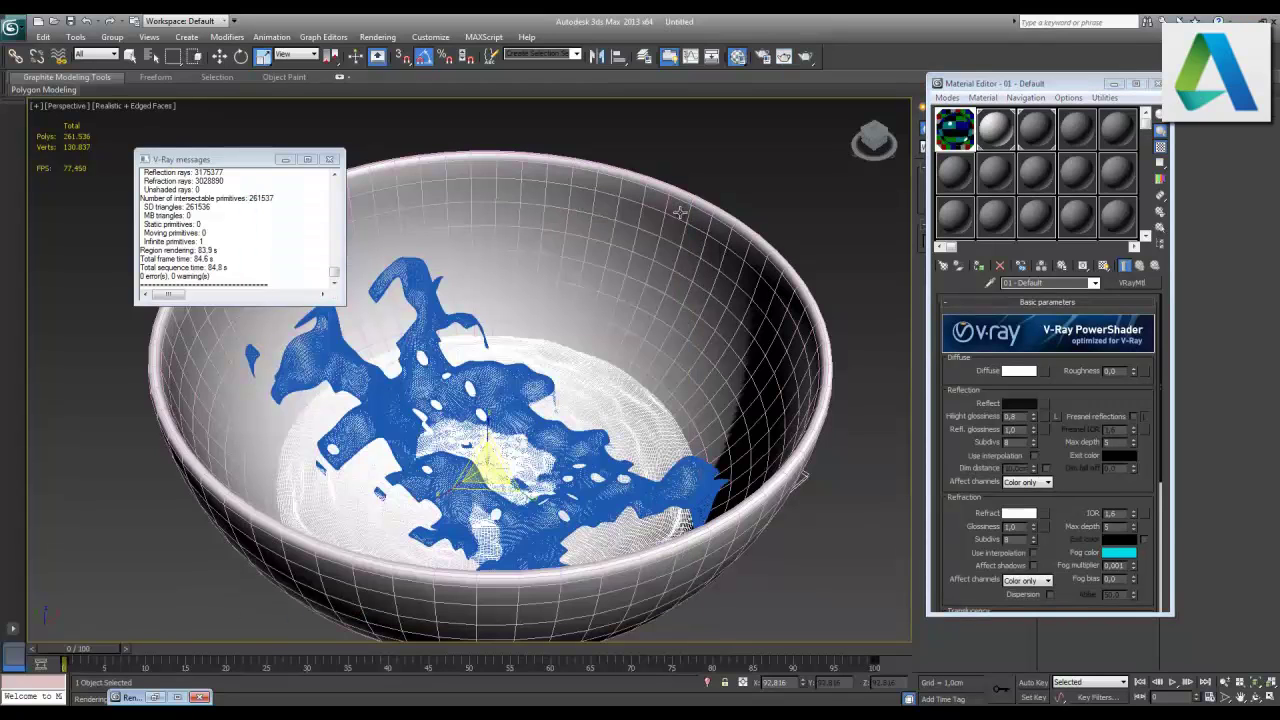
click(1172, 590)
text(0,001)
key(Return)
click(1134, 569)
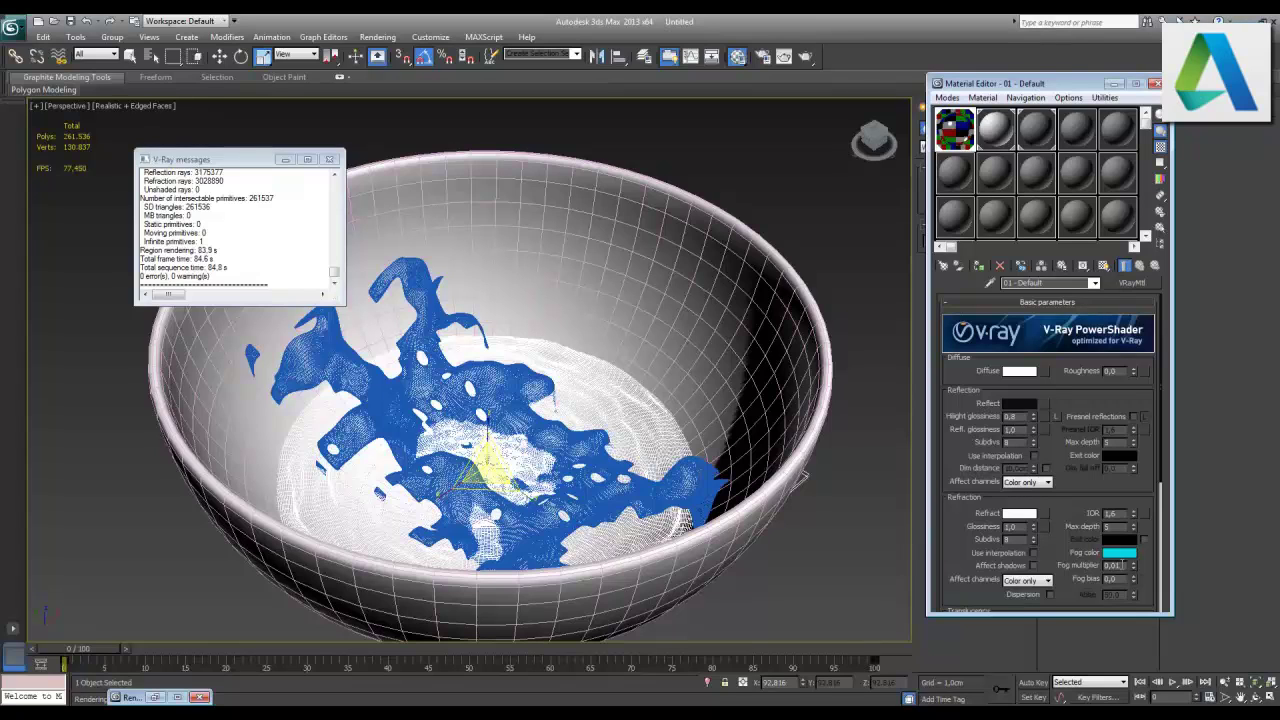
key(Return)
click(1034, 567)
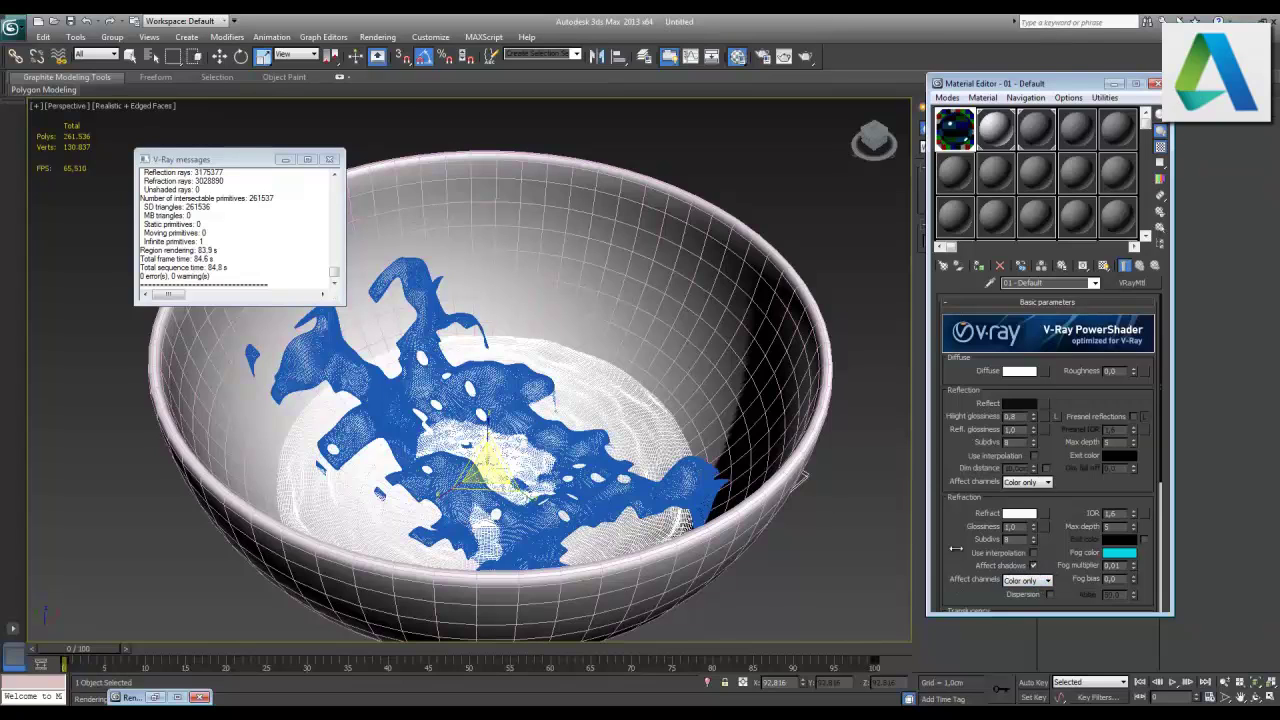
click(330, 160)
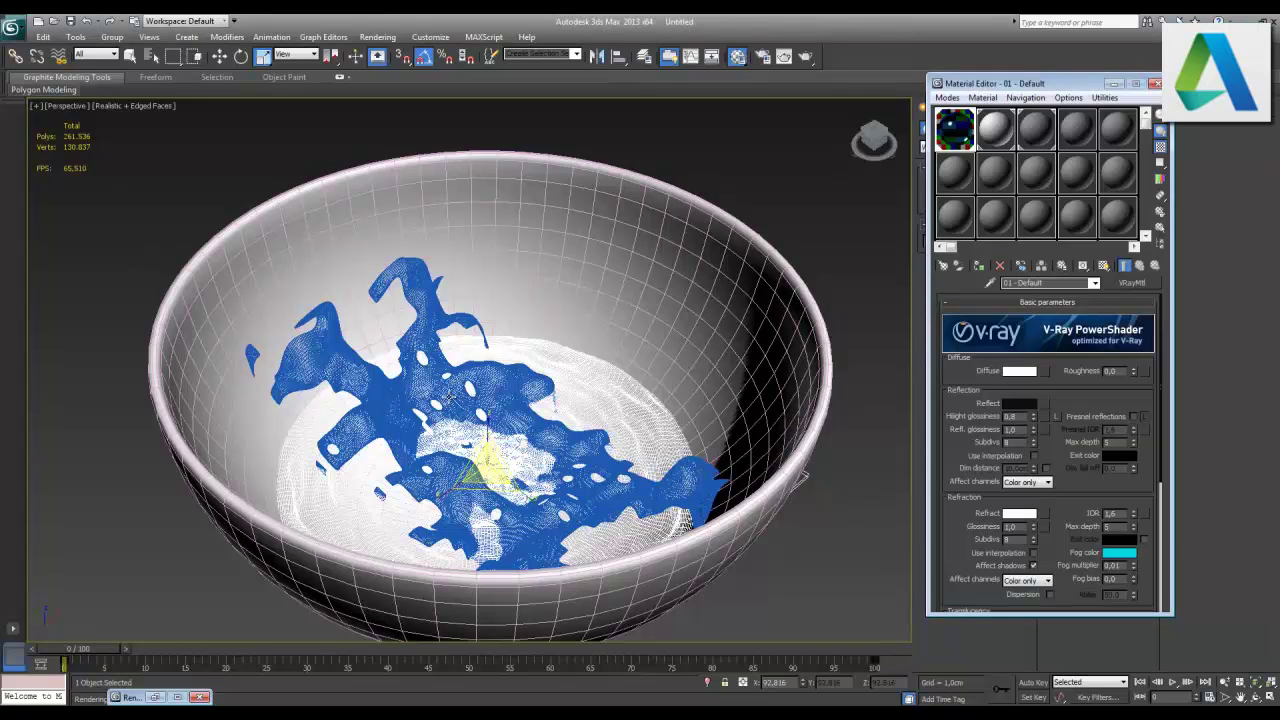
- Tilt the Perspective view slightly around the bowl and render the scene
alt+middle_drag(414, 412, 378, 416)
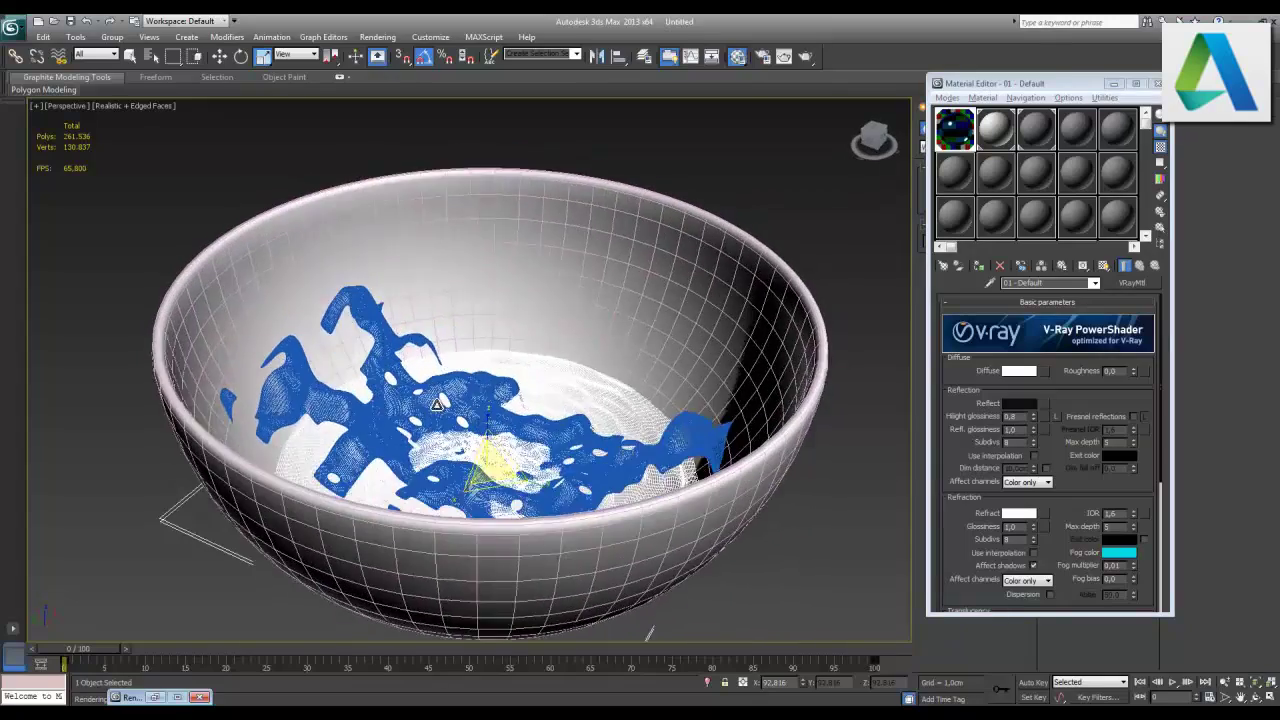
scroll(566, 443, up, 2)
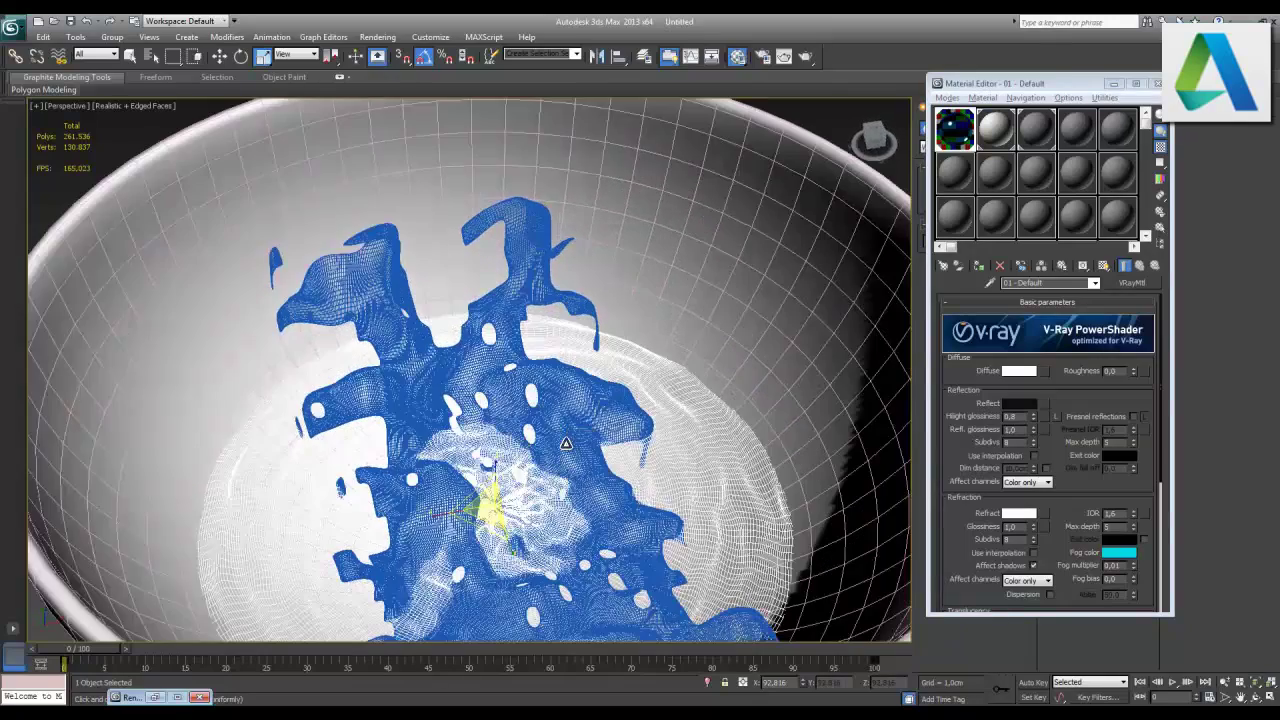
scroll(566, 443, down, 3)
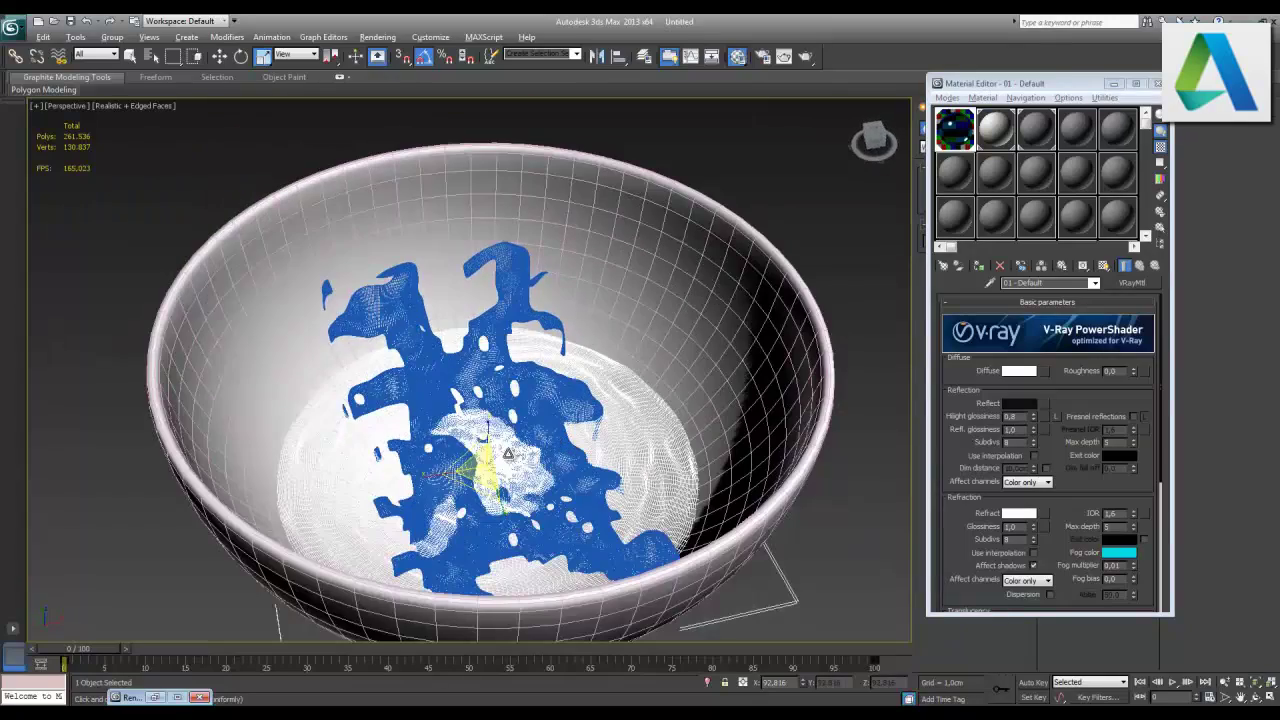
alt+middle_drag(516, 449, 521, 443)
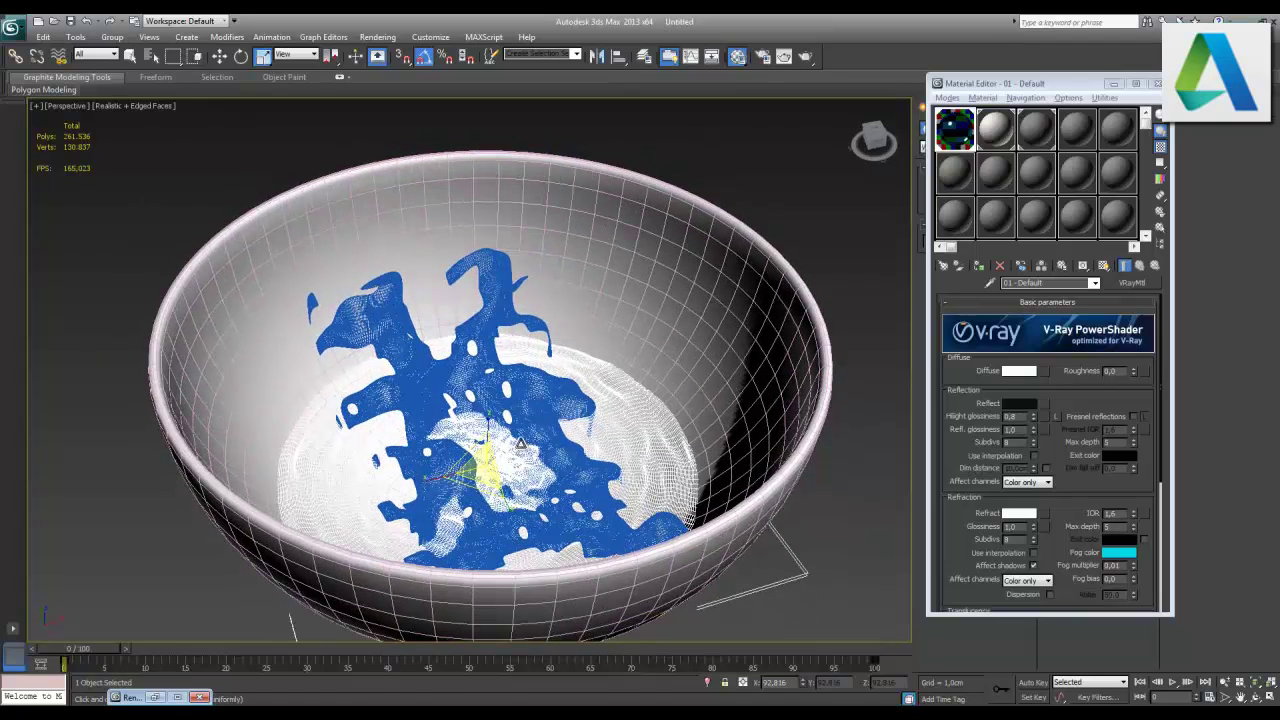
key(shift+q)
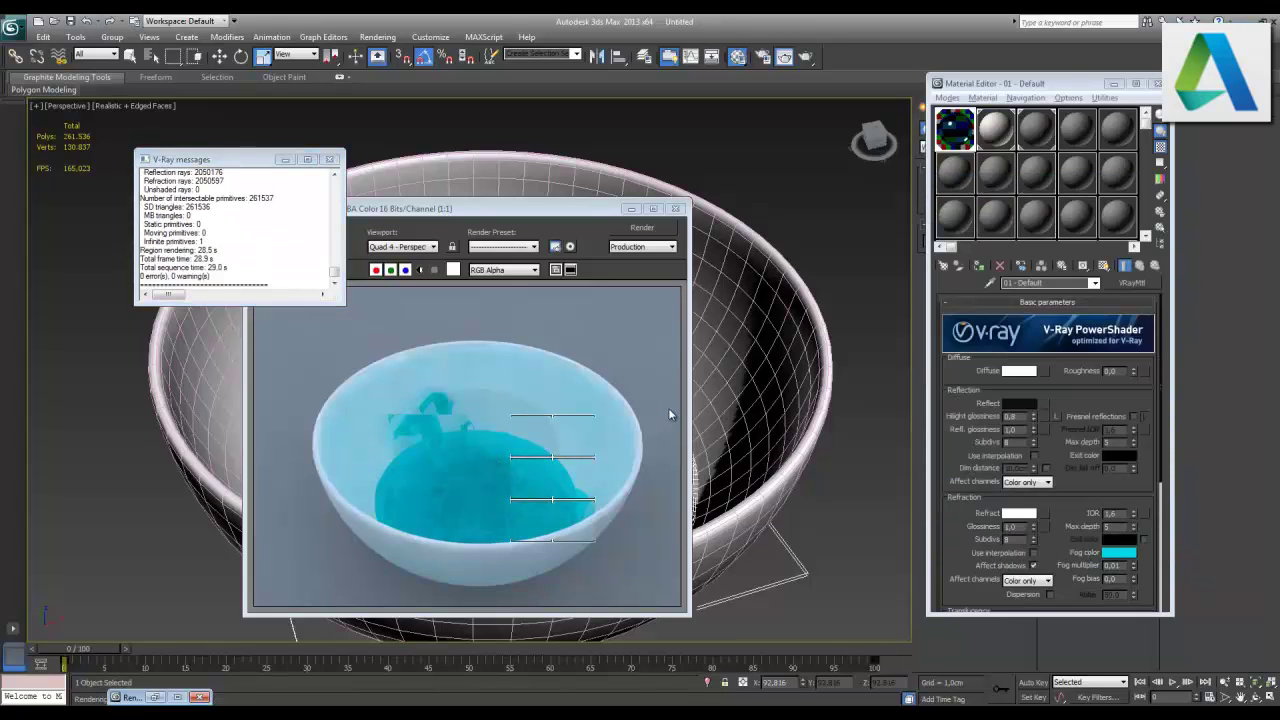
- Set the liquid's fog multiplier to 1,0 and start a render
click(675, 208)
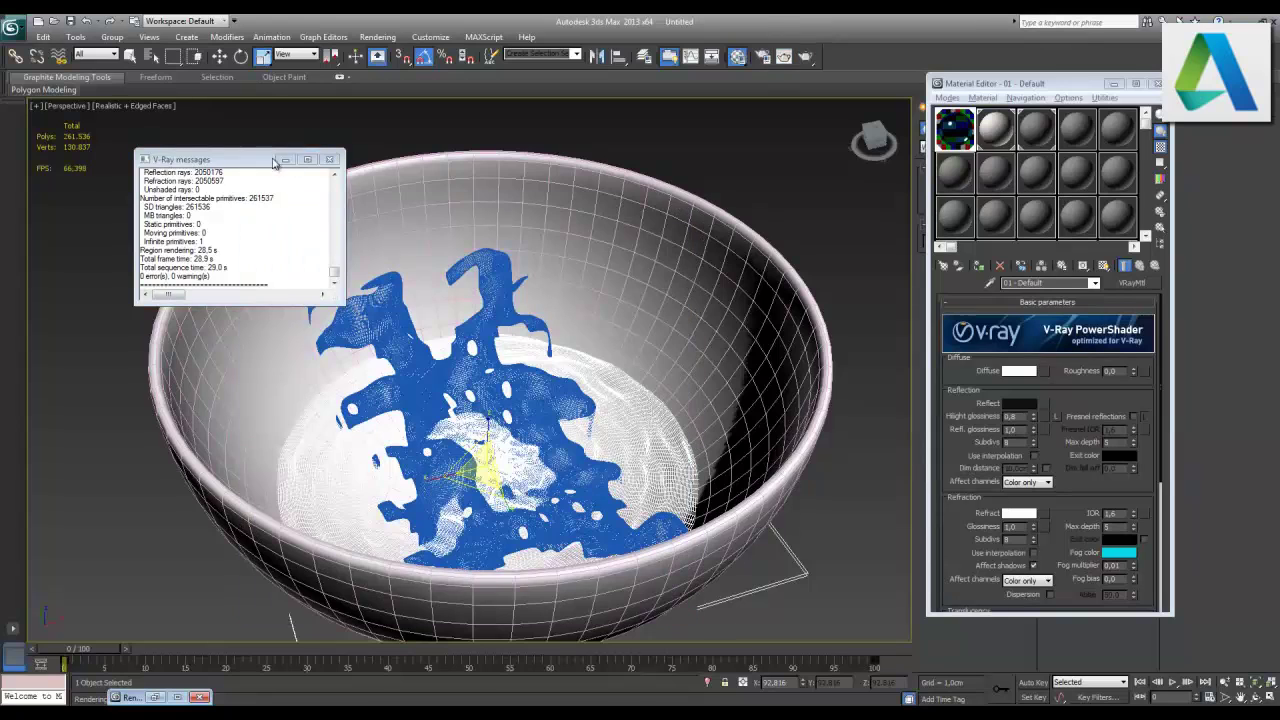
click(329, 159)
click(1122, 566)
text(1)
key(Return)
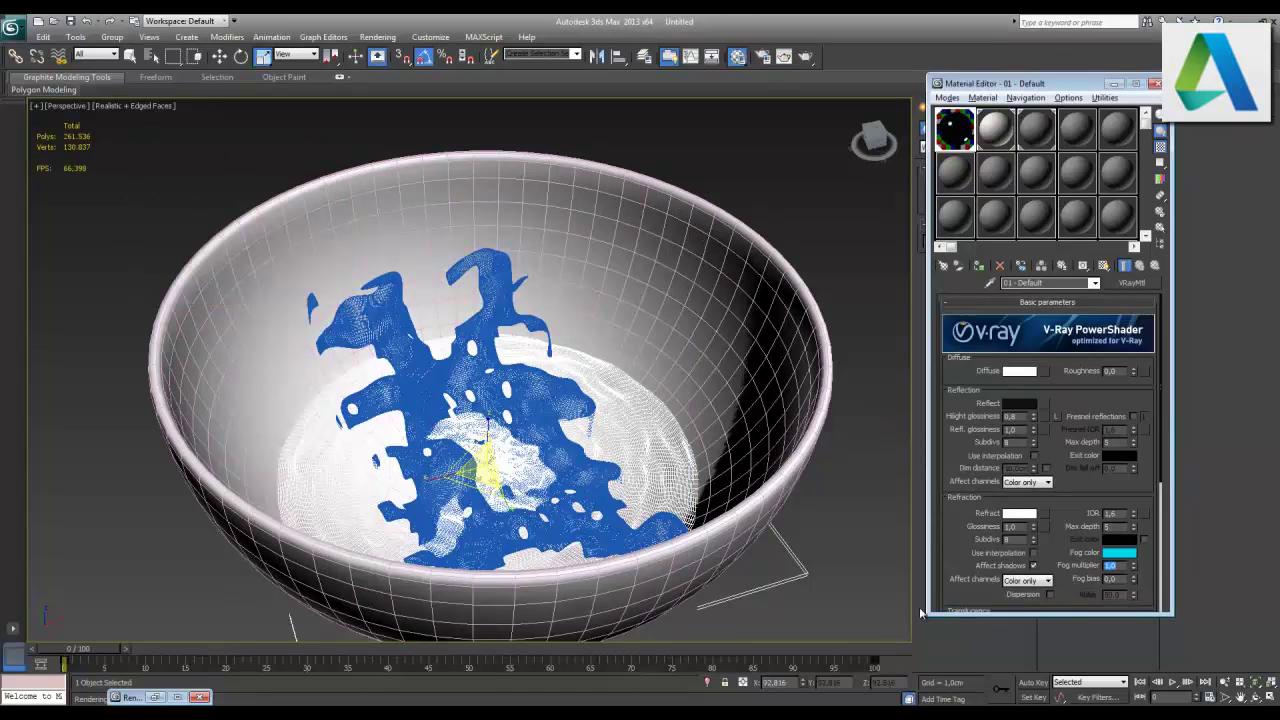
key(shift+q)
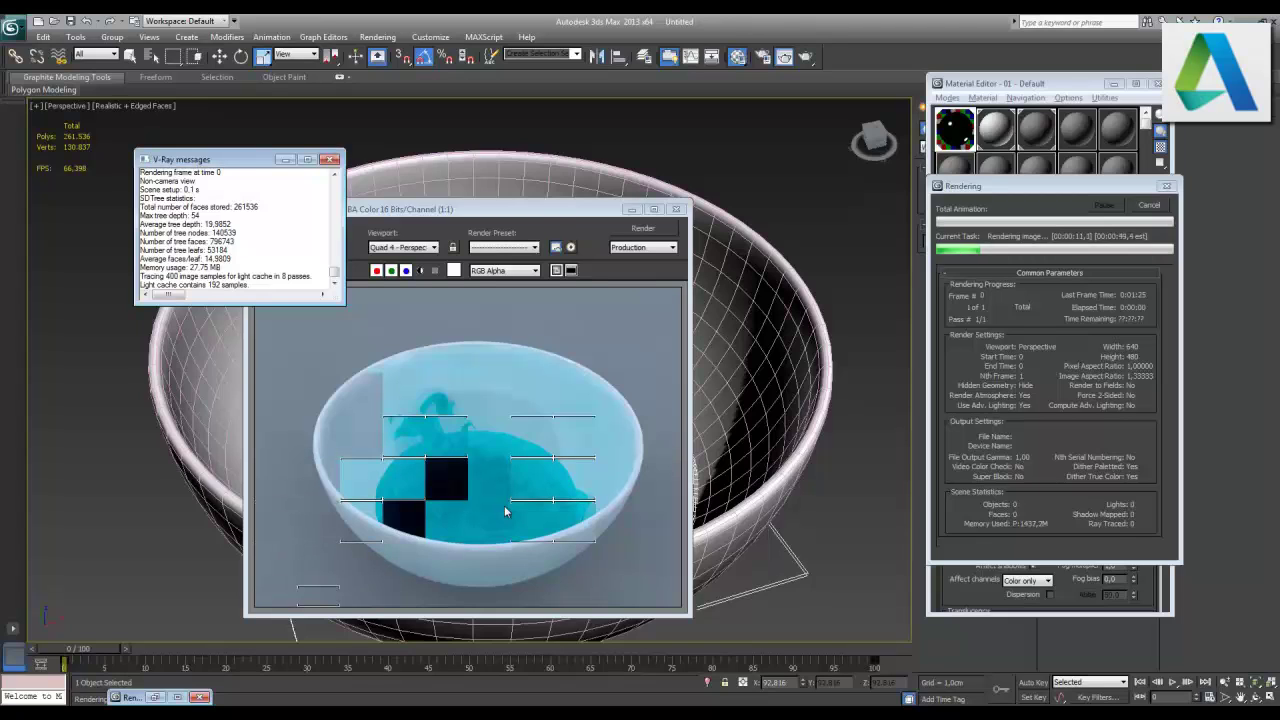
- Cancel that render, re-edit the fog multiplier value, and render again
click(1149, 207)
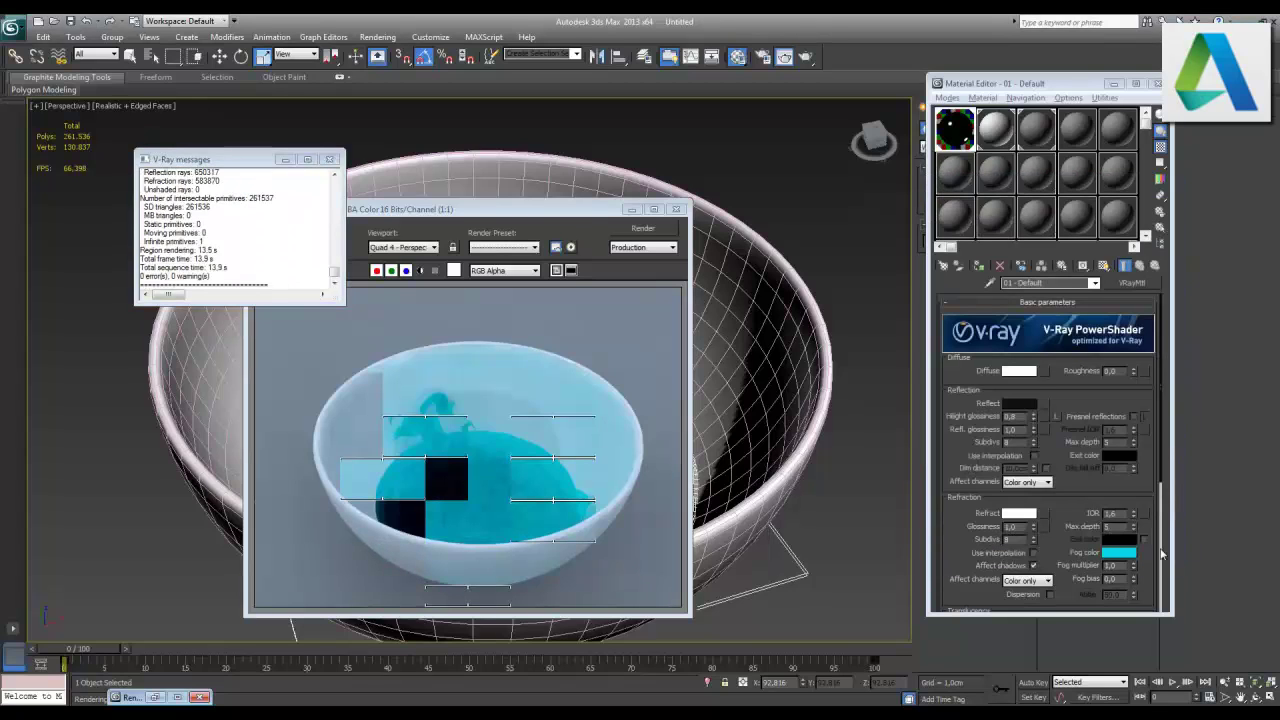
click(1124, 567)
text(0,1)
double_click(1124, 566)
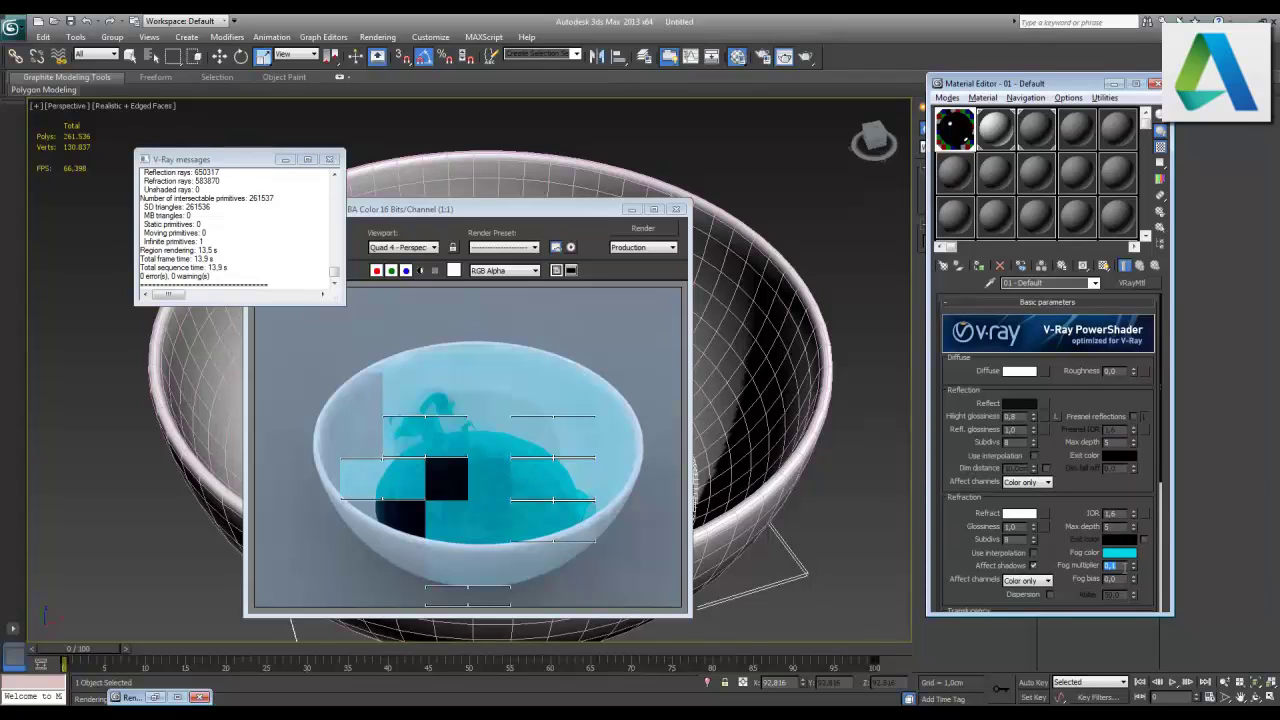
key(shift+q)
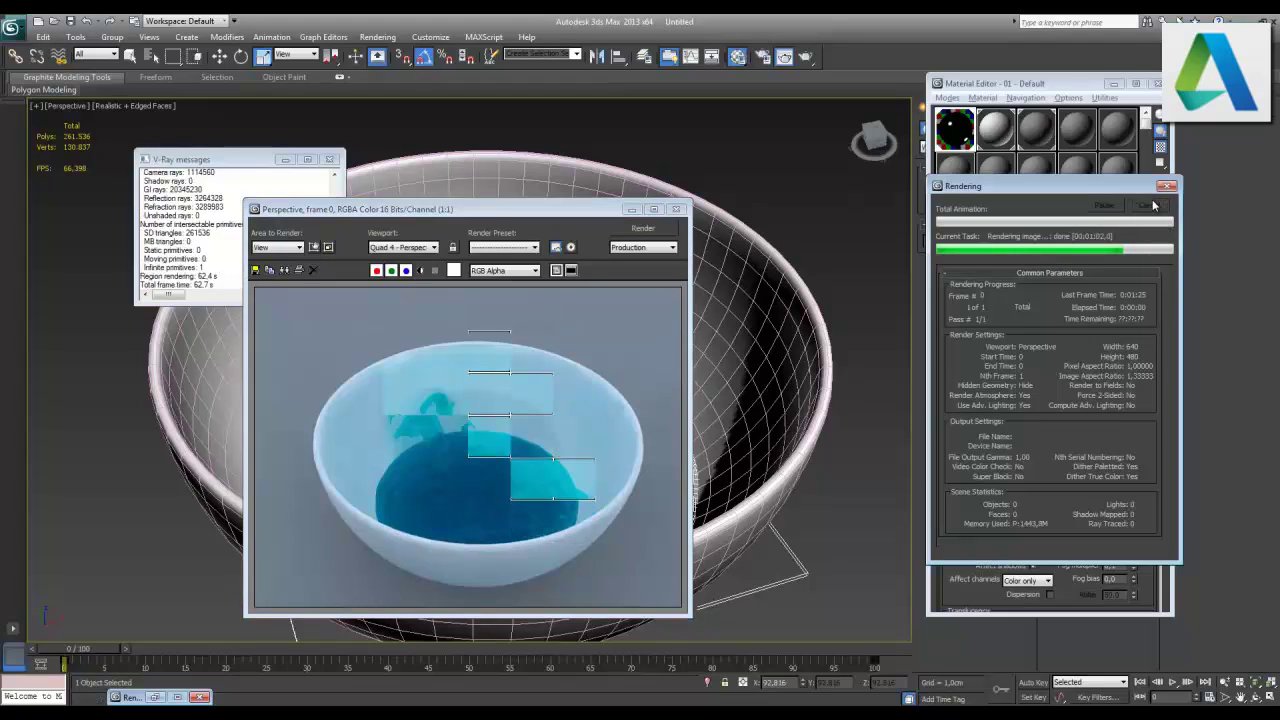
- Enable the refraction Exit color, set the fog multiplier to 0,001, and start a new render
click(1145, 540)
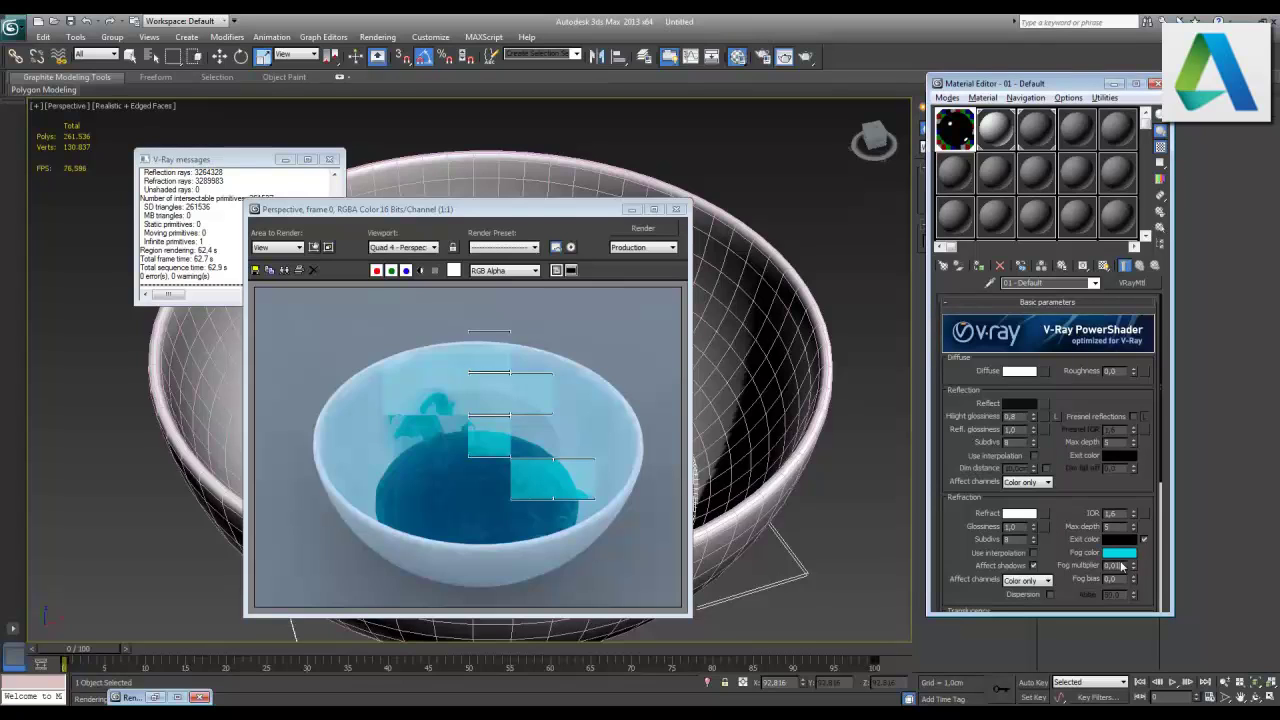
double_click(1122, 566)
key(Return)
double_click(1122, 566)
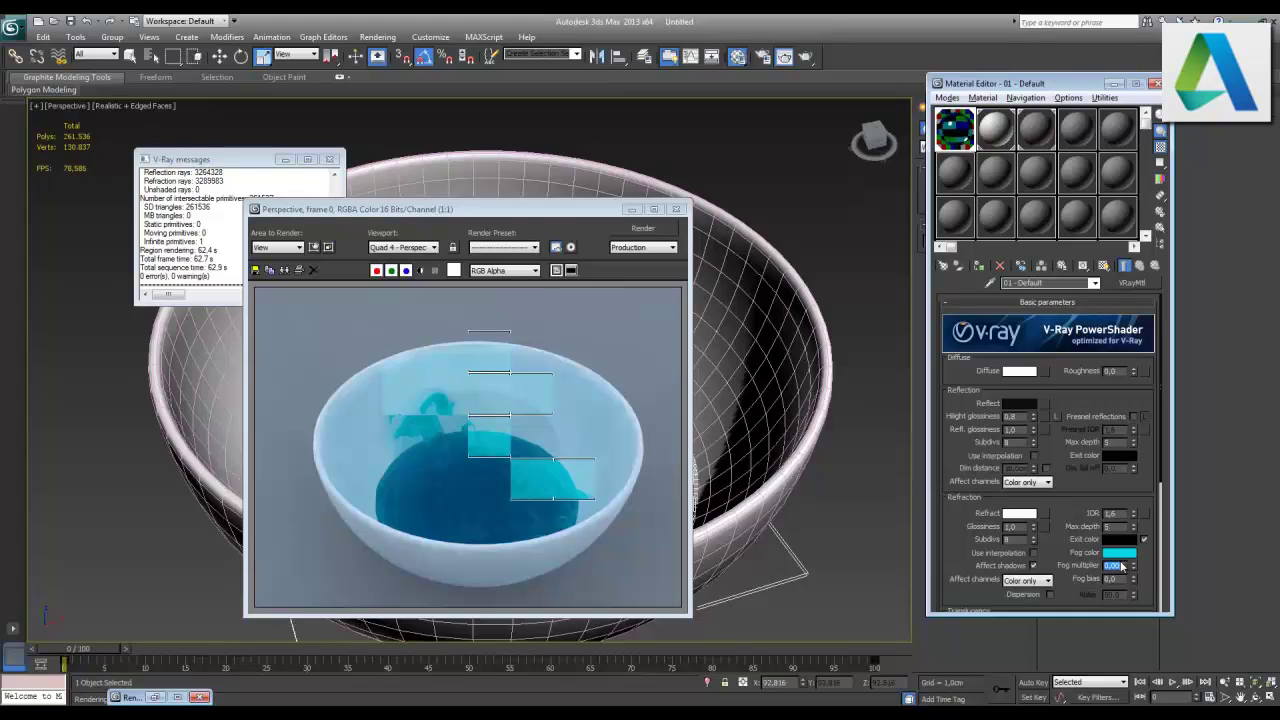
click(664, 232)
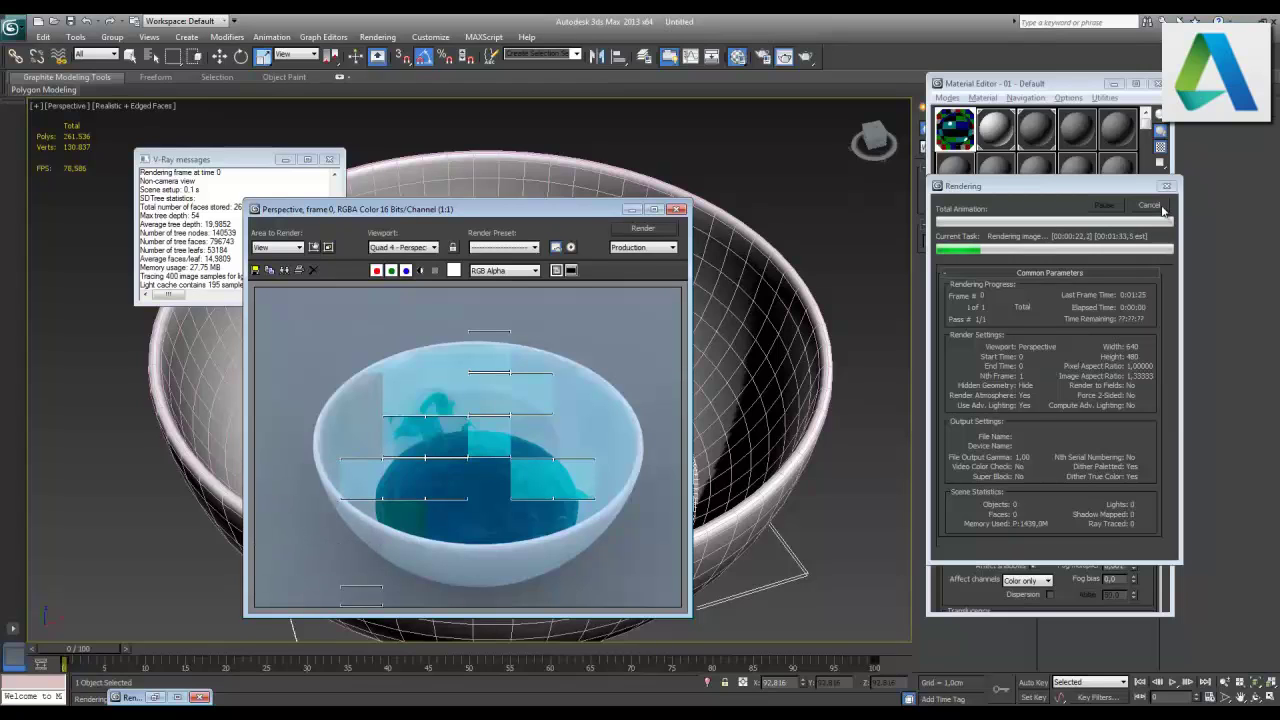
- Cancel the render, lighten the liquid's Fog color to a paler cyan, and render again
click(1150, 206)
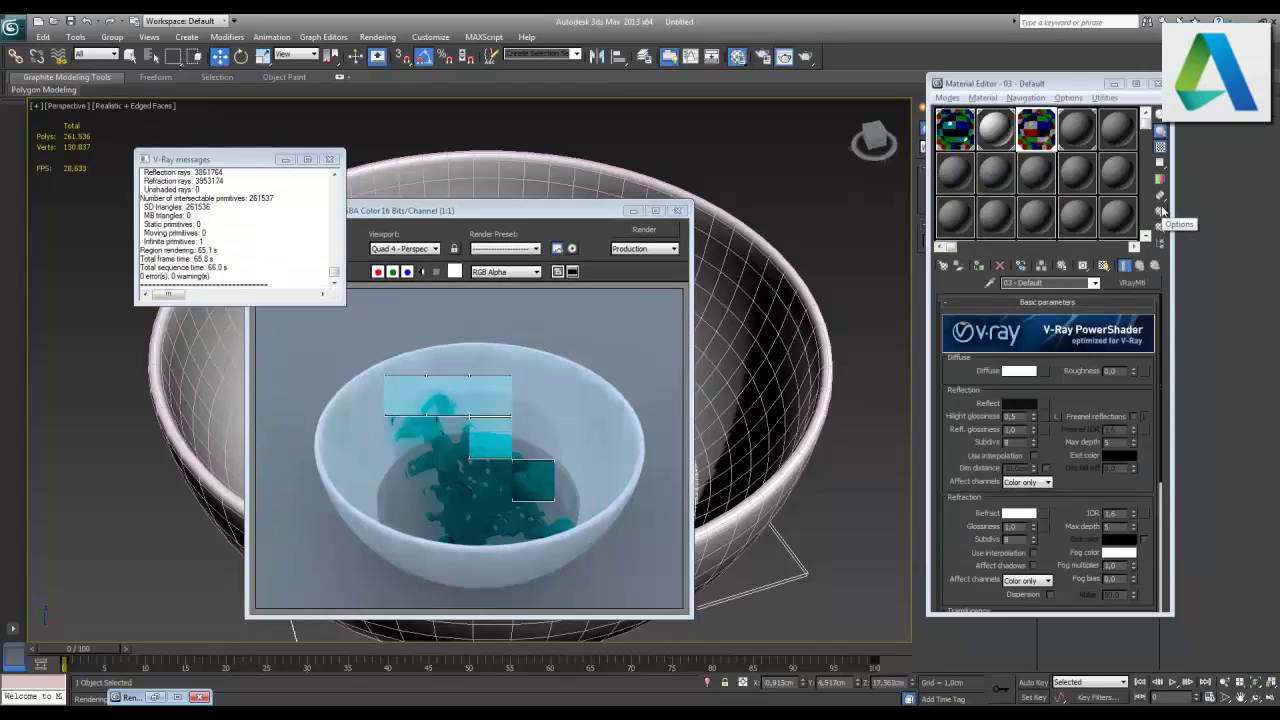
click(960, 137)
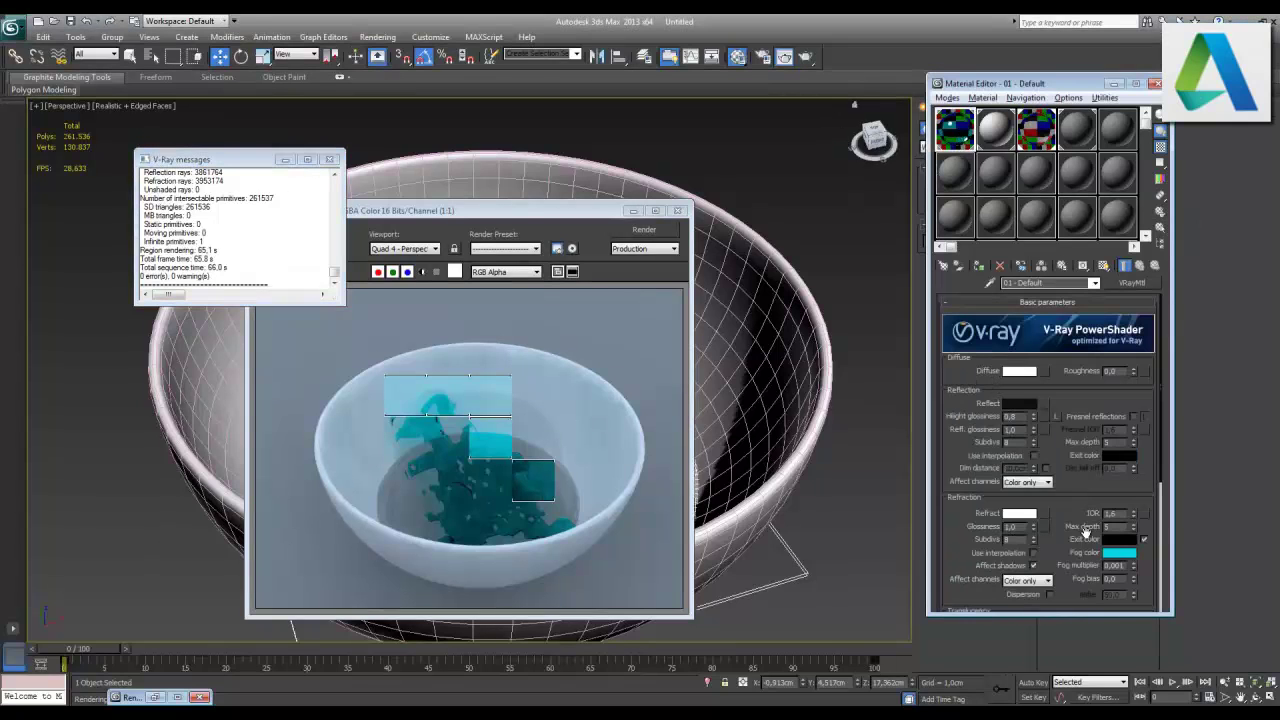
click(1119, 552)
drag(392, 101, 390, 146)
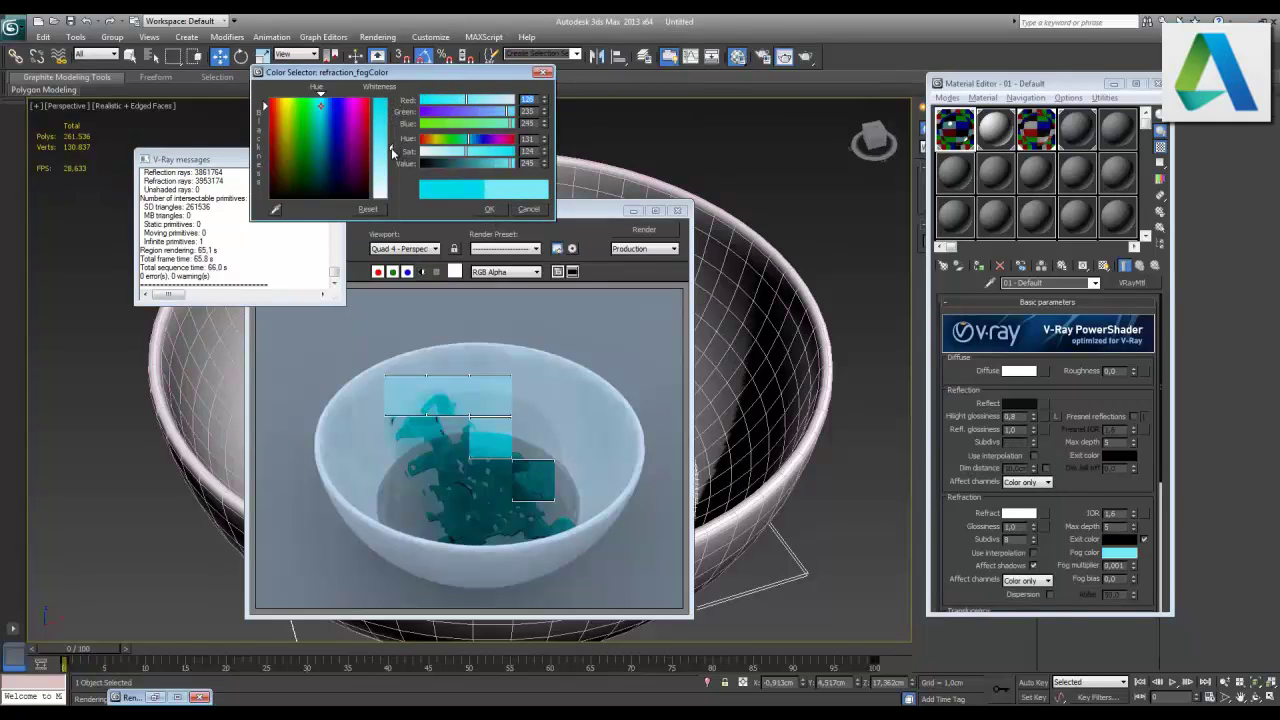
drag(392, 145, 392, 160)
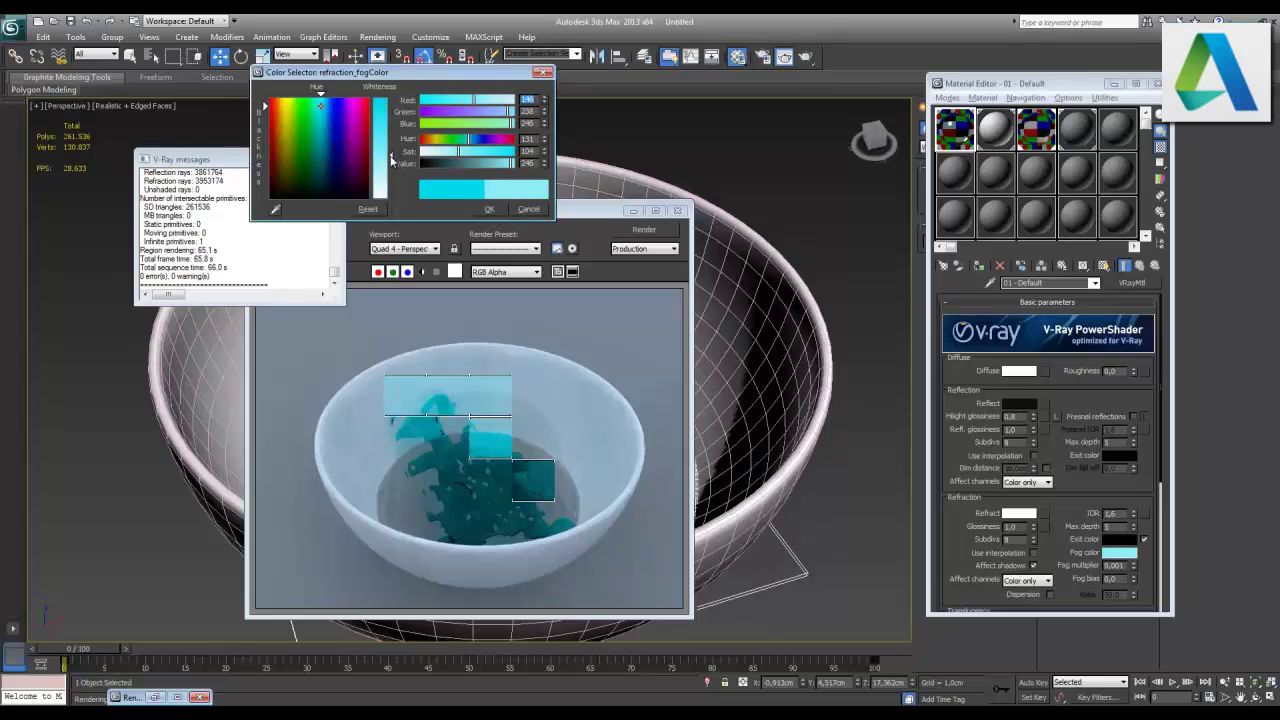
click(489, 208)
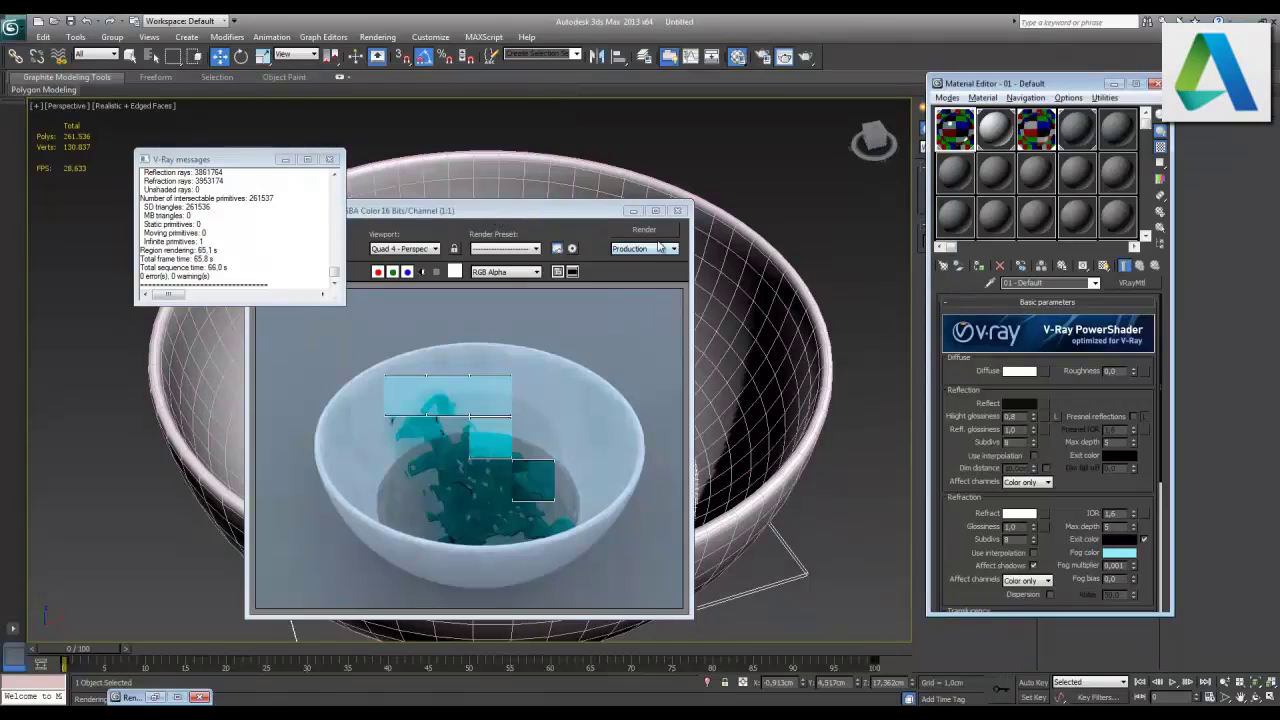
click(646, 231)
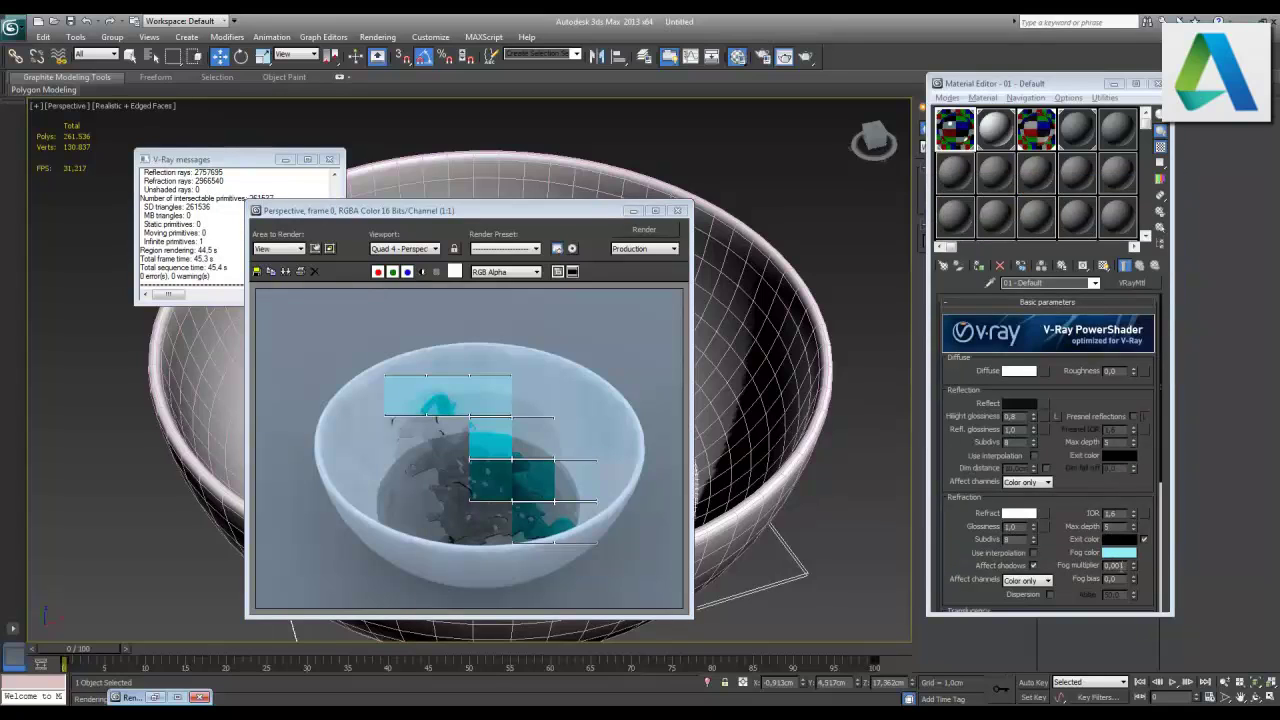
- Set the fog multiplier to 0,1, render, then switch off the refraction Exit color
text(0,1)
key(Return)
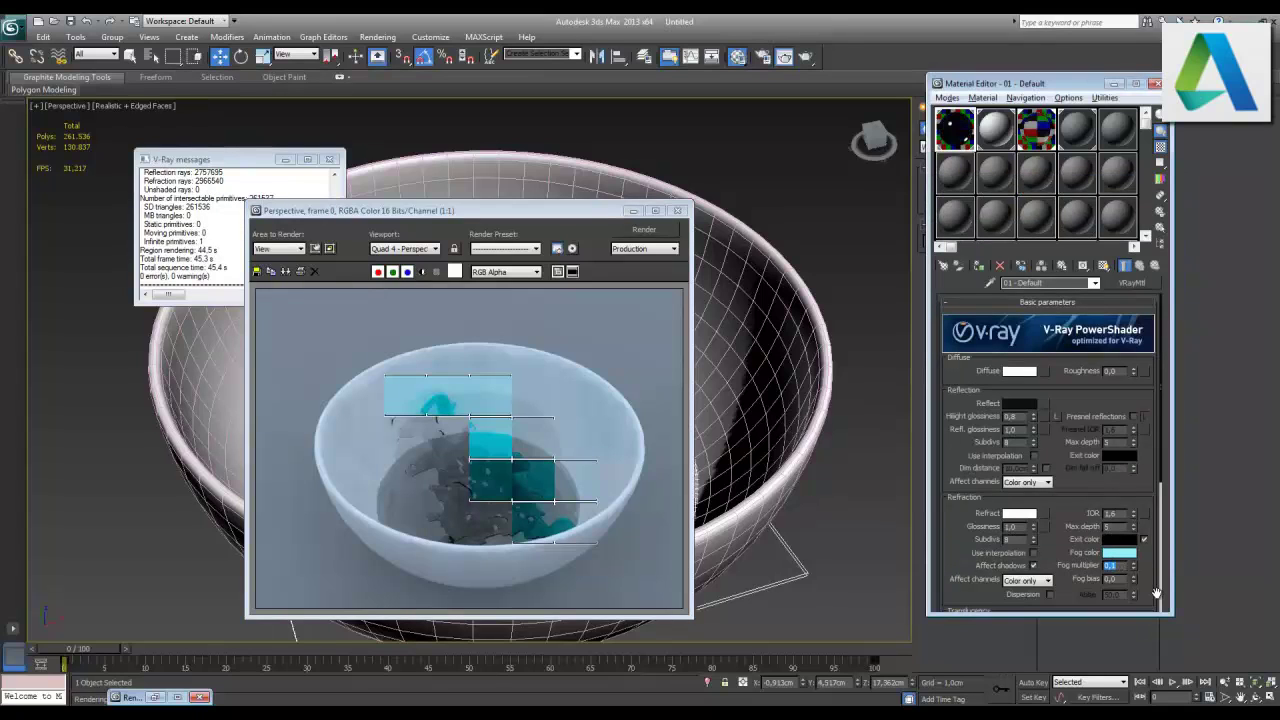
click(659, 236)
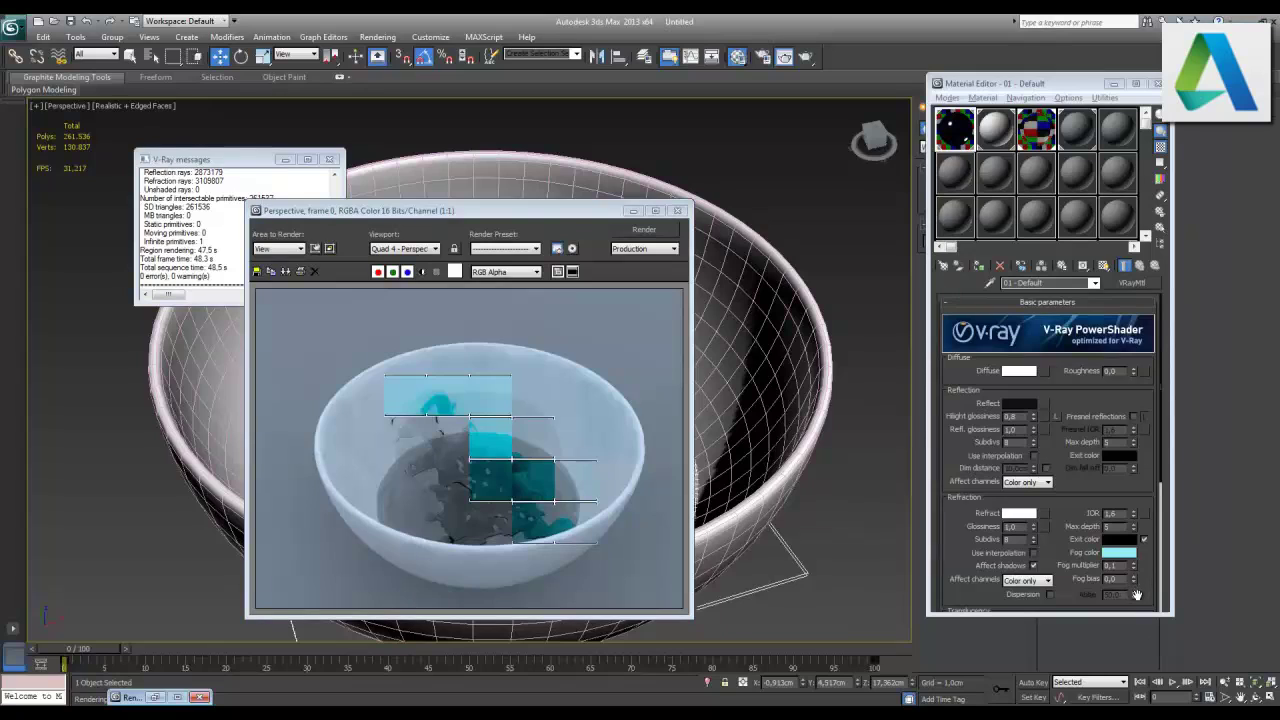
click(1144, 540)
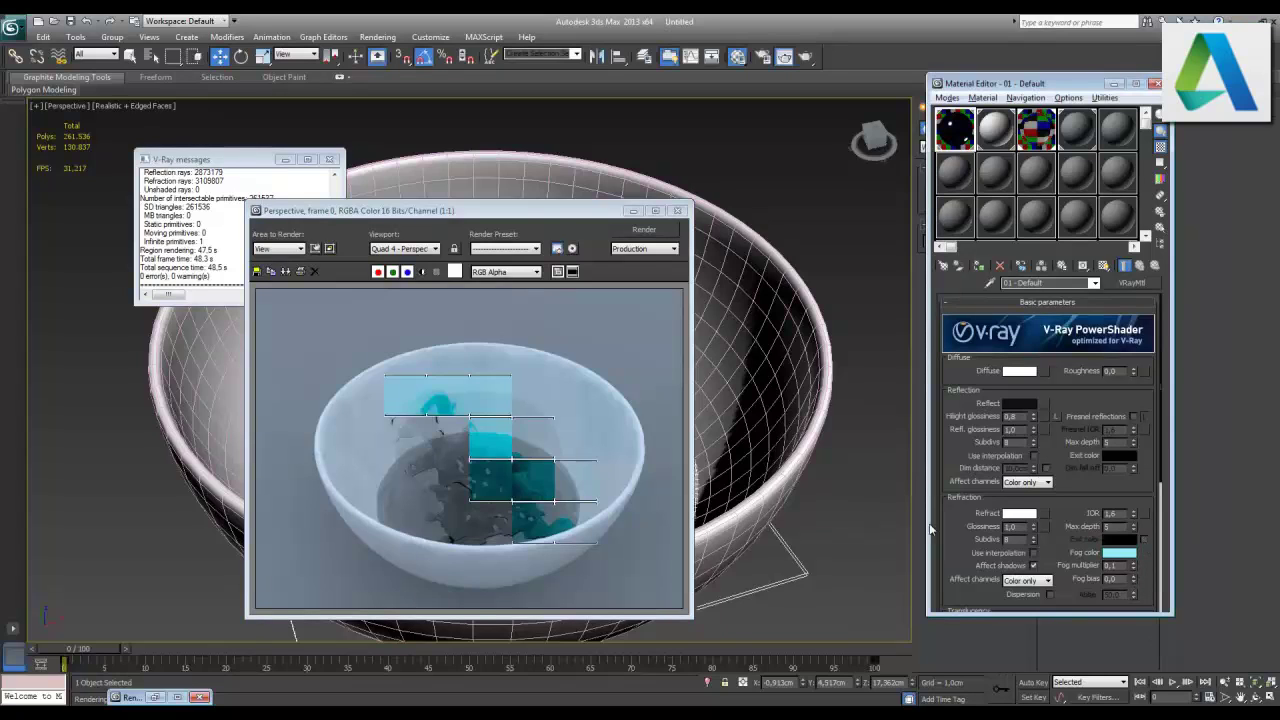
- Make the fog colour slightly more saturated and render the bowl with pale cyan liquid
click(1118, 553)
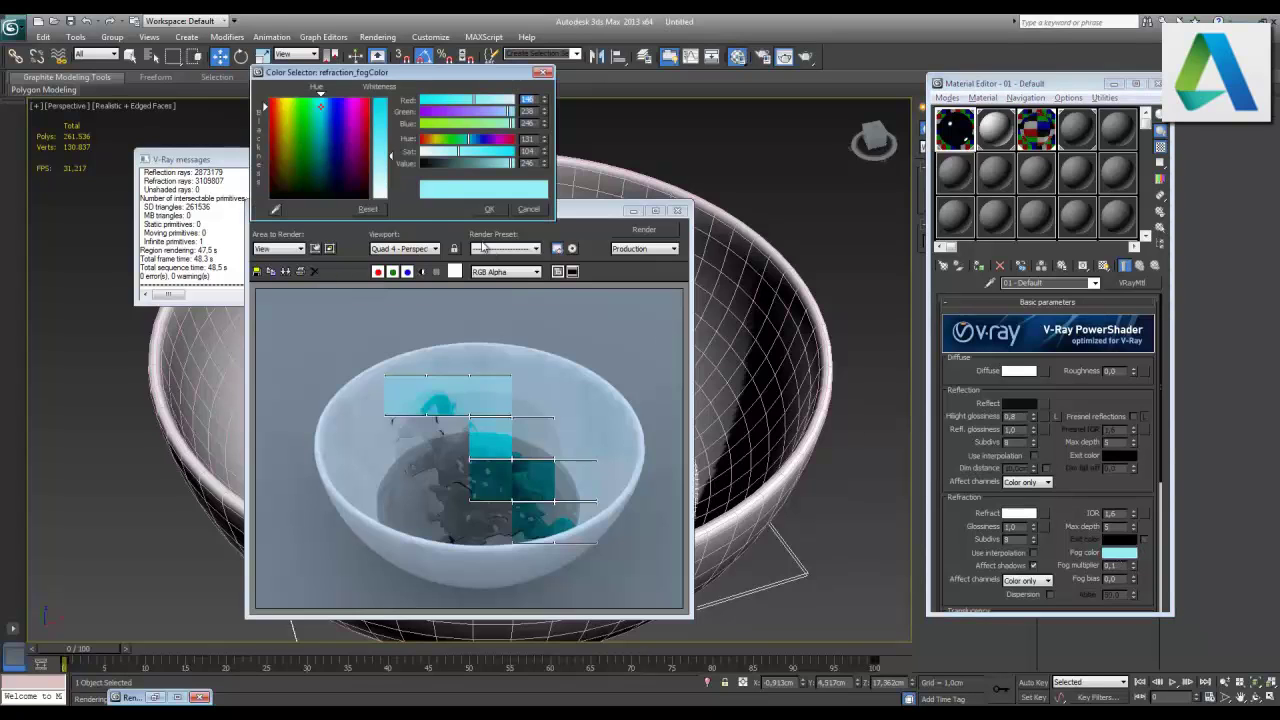
drag(391, 160, 398, 153)
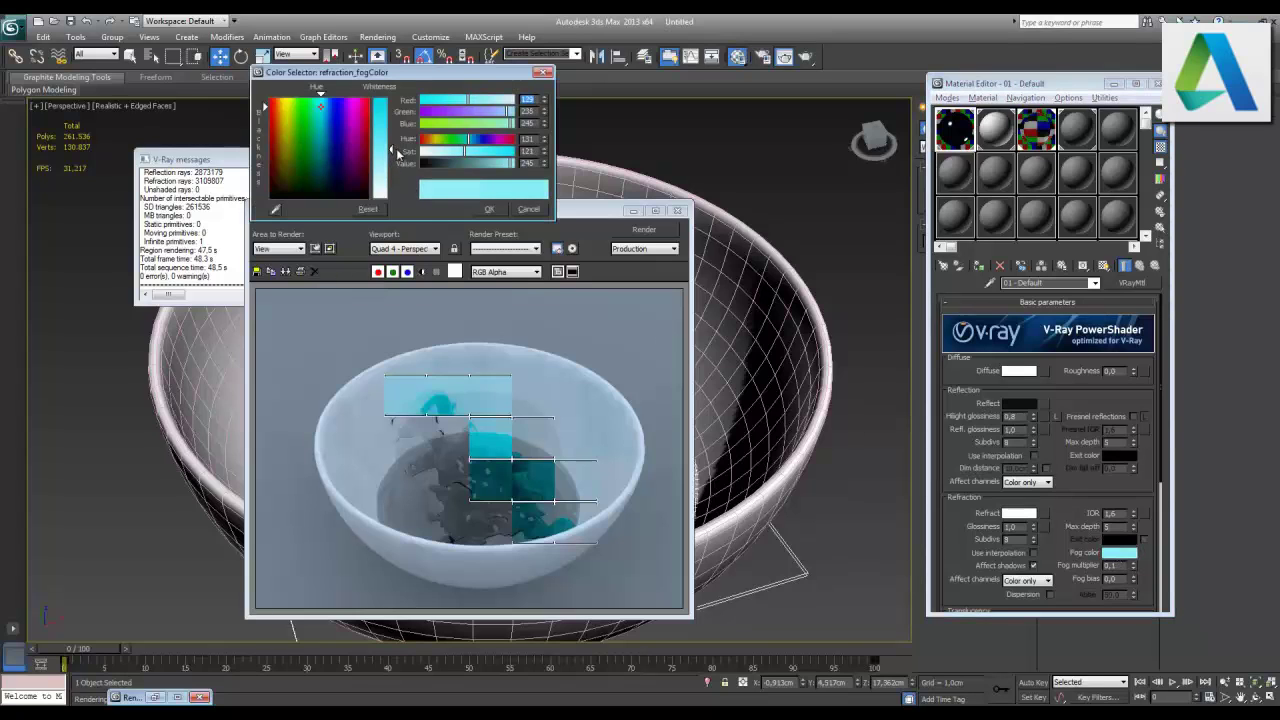
click(490, 209)
click(648, 244)
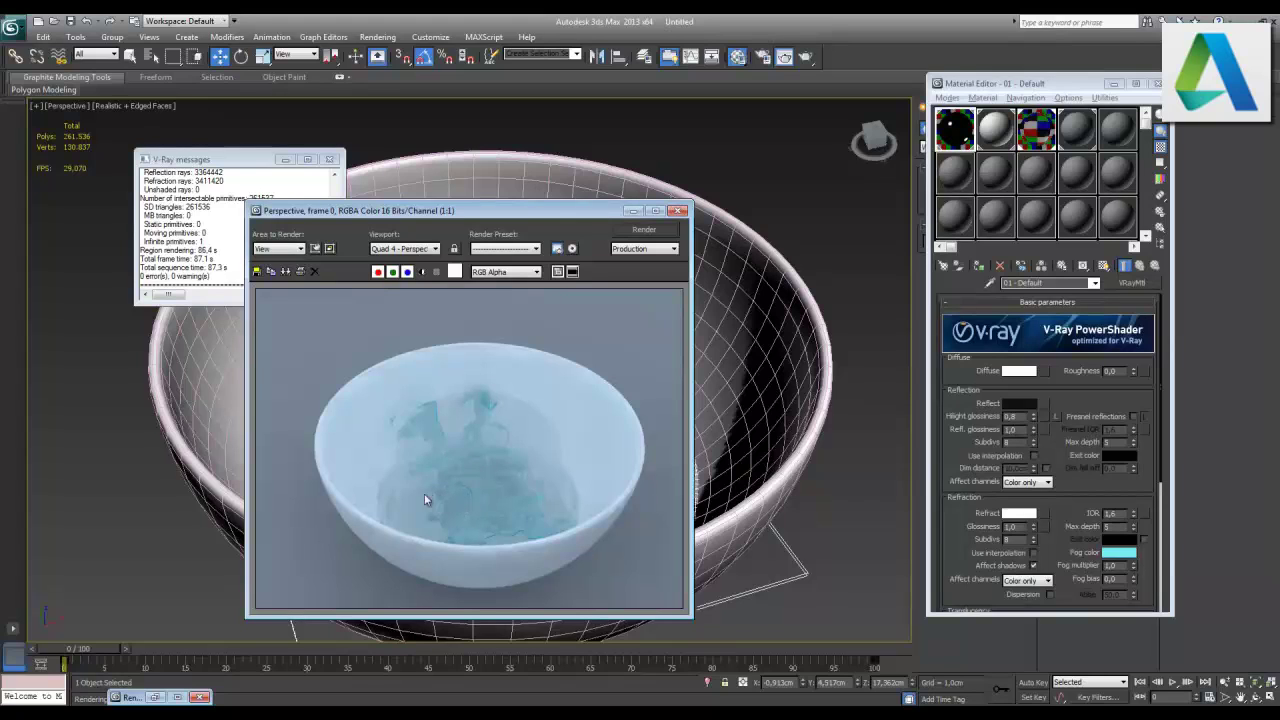
- Close the V-Ray log and frame buffer, then orbit the bowl view with Safe Frame shown
click(329, 159)
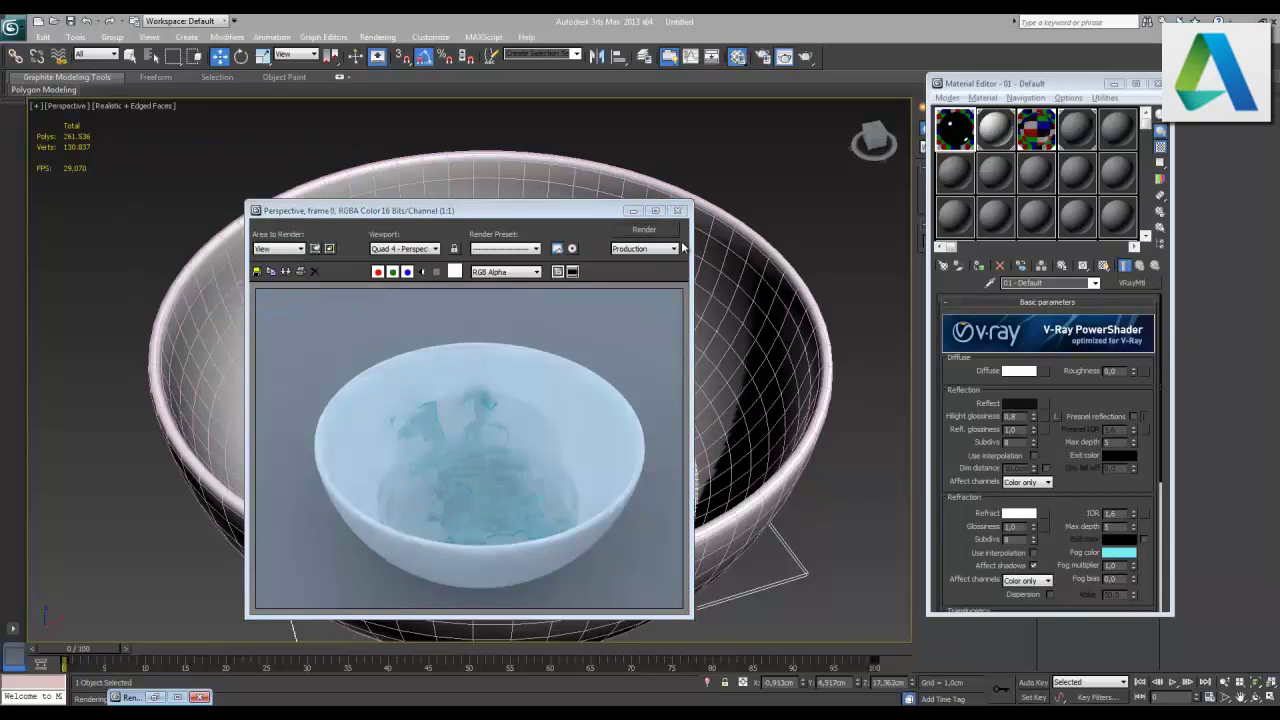
click(635, 212)
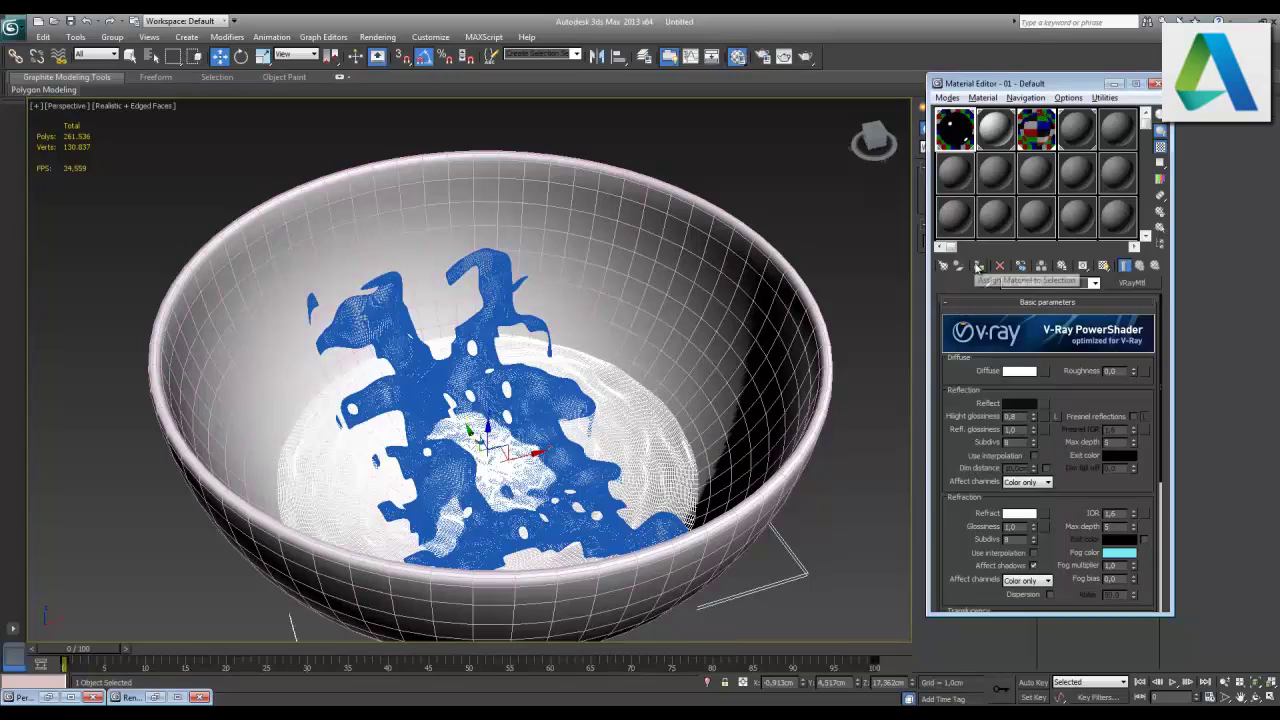
mouse_move(425, 383)
alt+middle_down()
mouse_move(521, 382)
mouse_move(517, 349)
alt+middle_up()
key(shift+f)
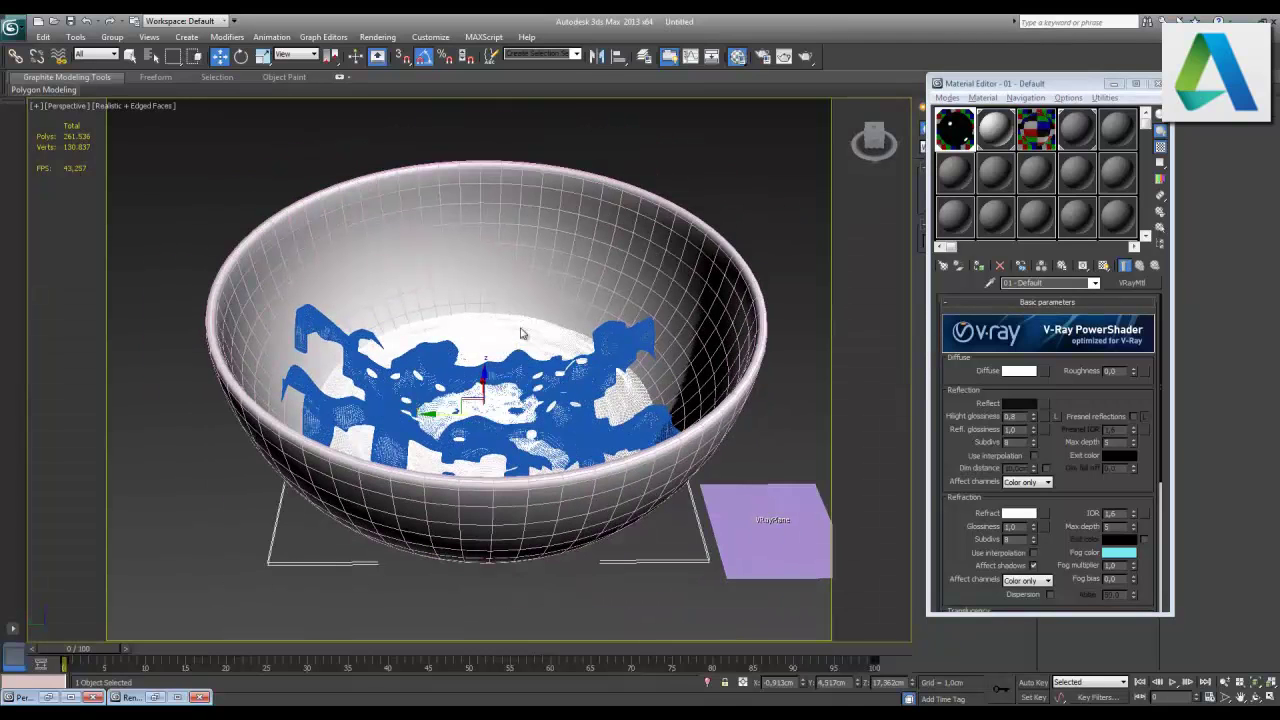
key(shift+z)
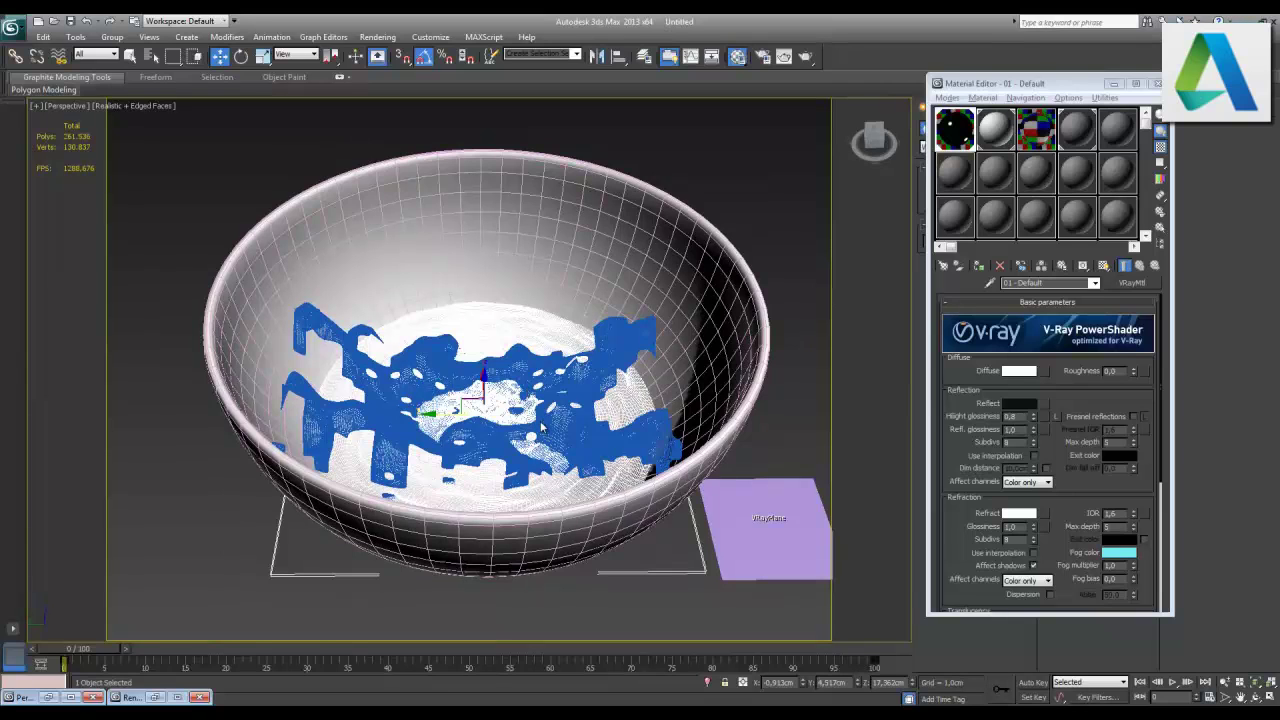
- Switch to the four-view layout, deselect the bowl, and list the light types for creation
click(1270, 698)
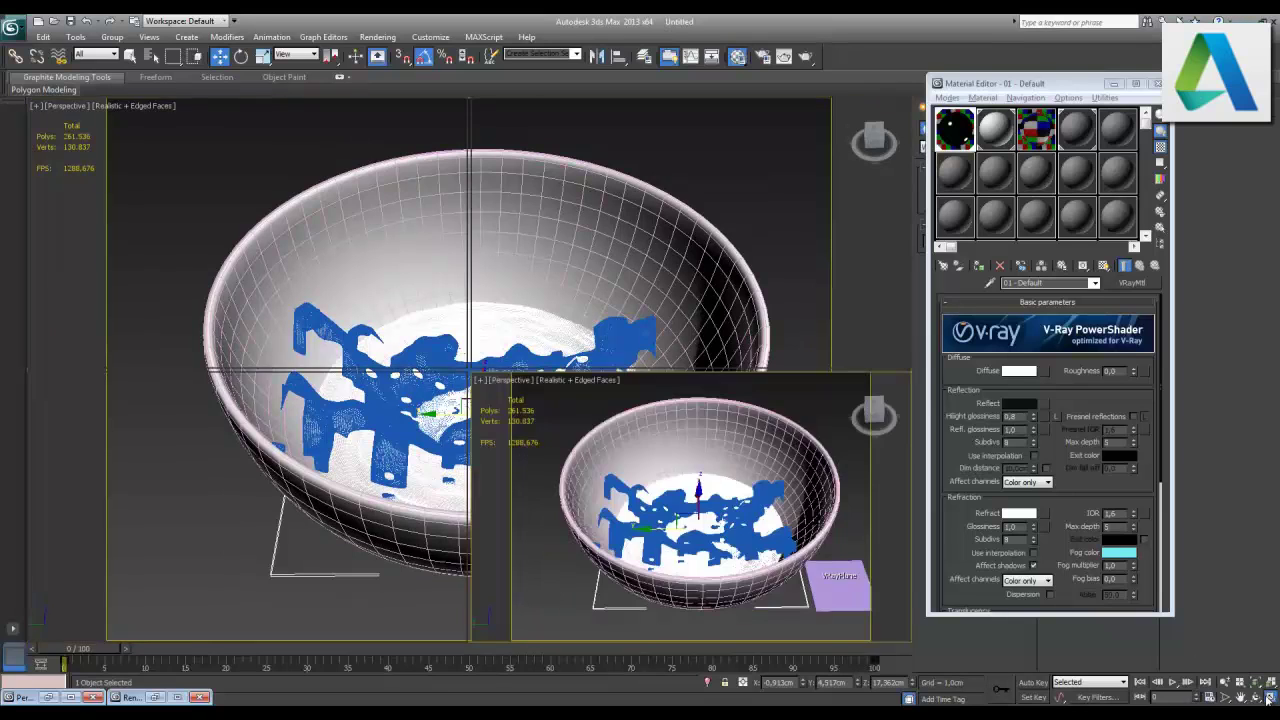
click(648, 267)
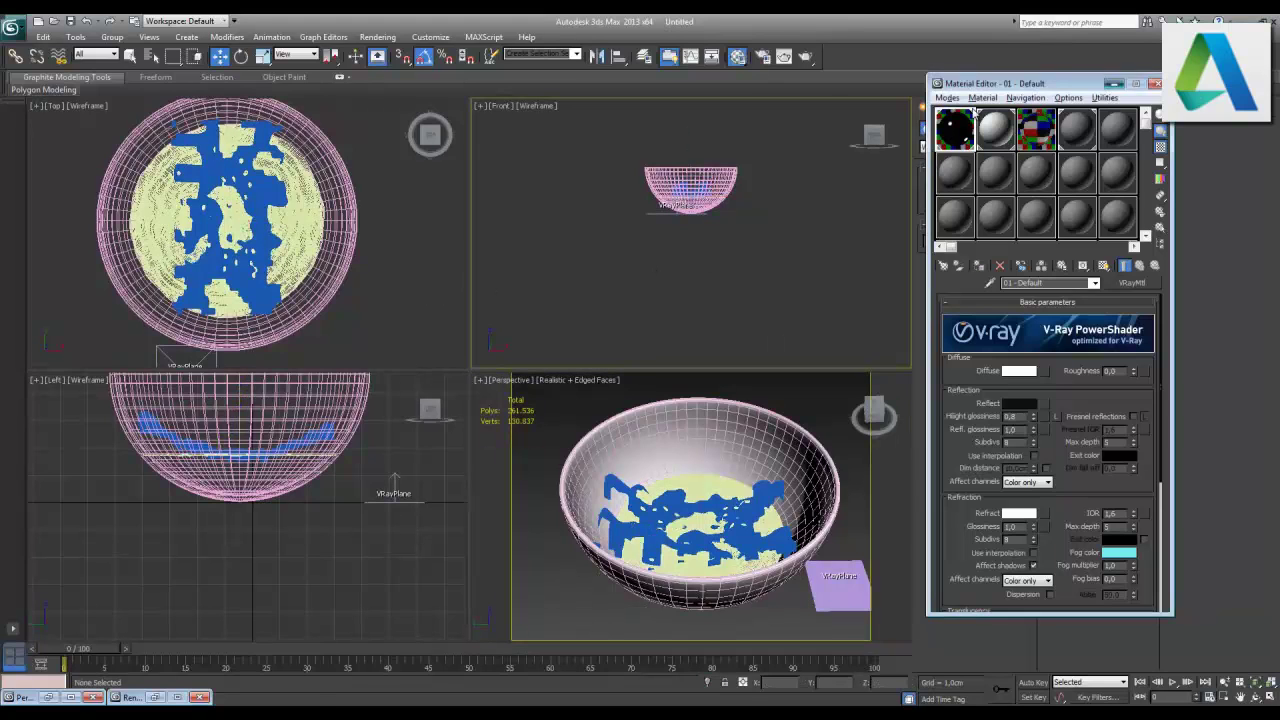
click(1113, 83)
click(959, 128)
click(955, 147)
- Create a VRayLight plane light to the left of the bowl
click(945, 176)
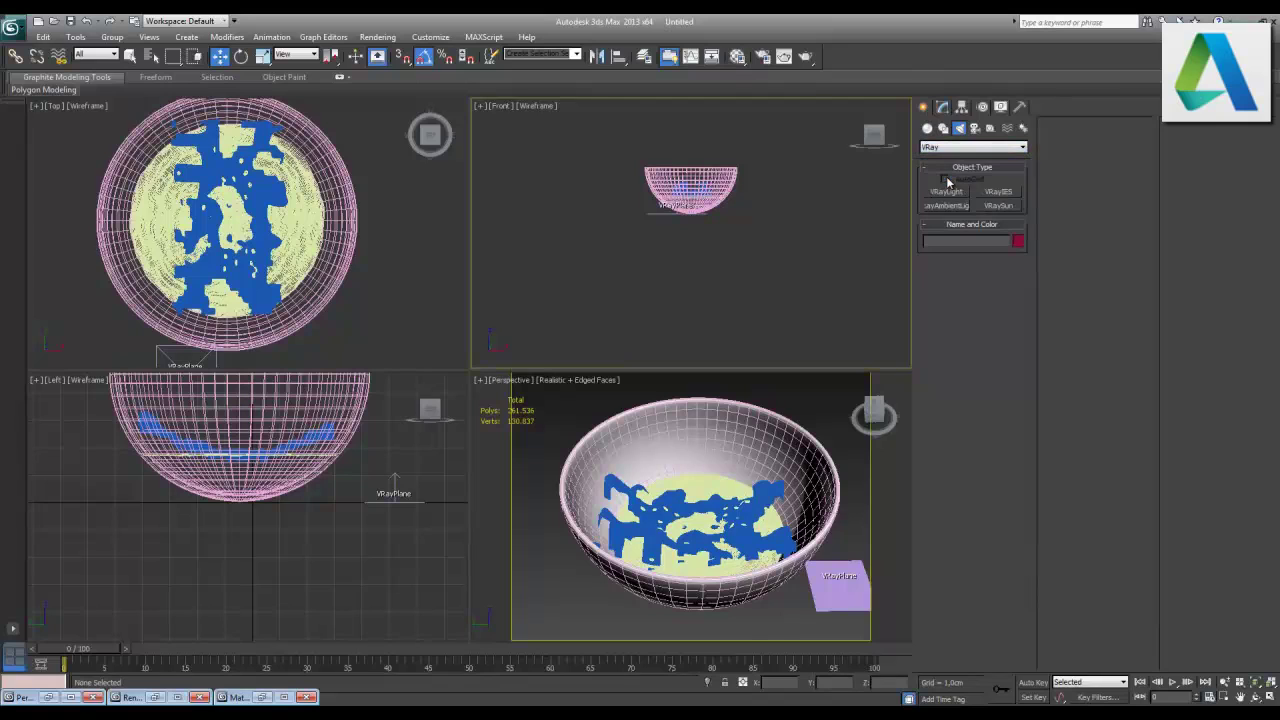
click(947, 191)
mouse_move(565, 137)
mouse_down()
mouse_move(591, 240)
mouse_move(591, 197)
mouse_up()
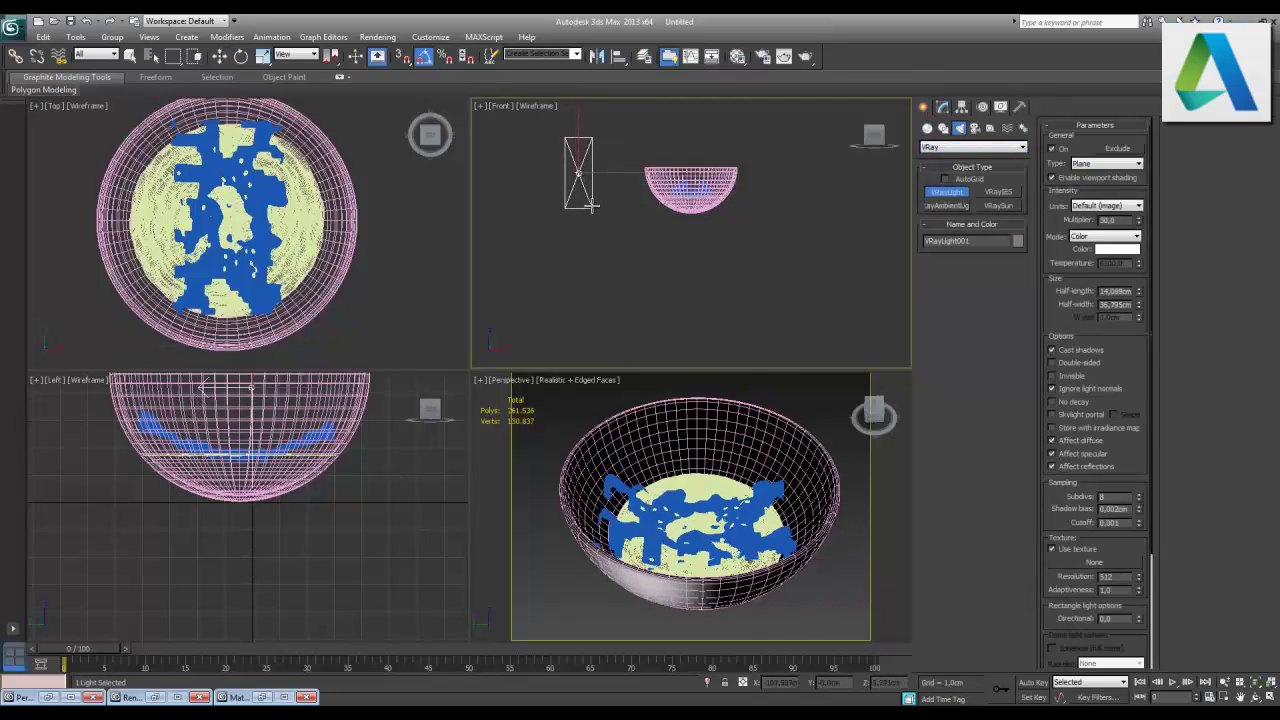
click(590, 196)
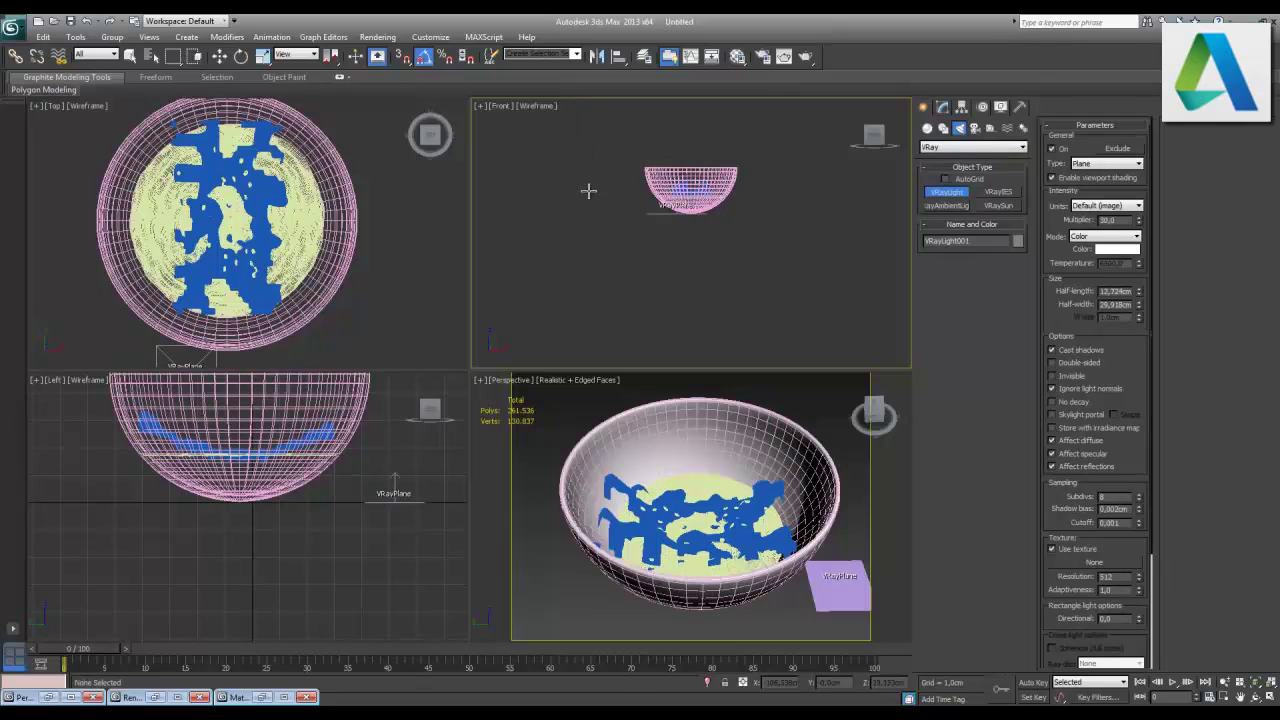
drag(573, 151, 597, 243)
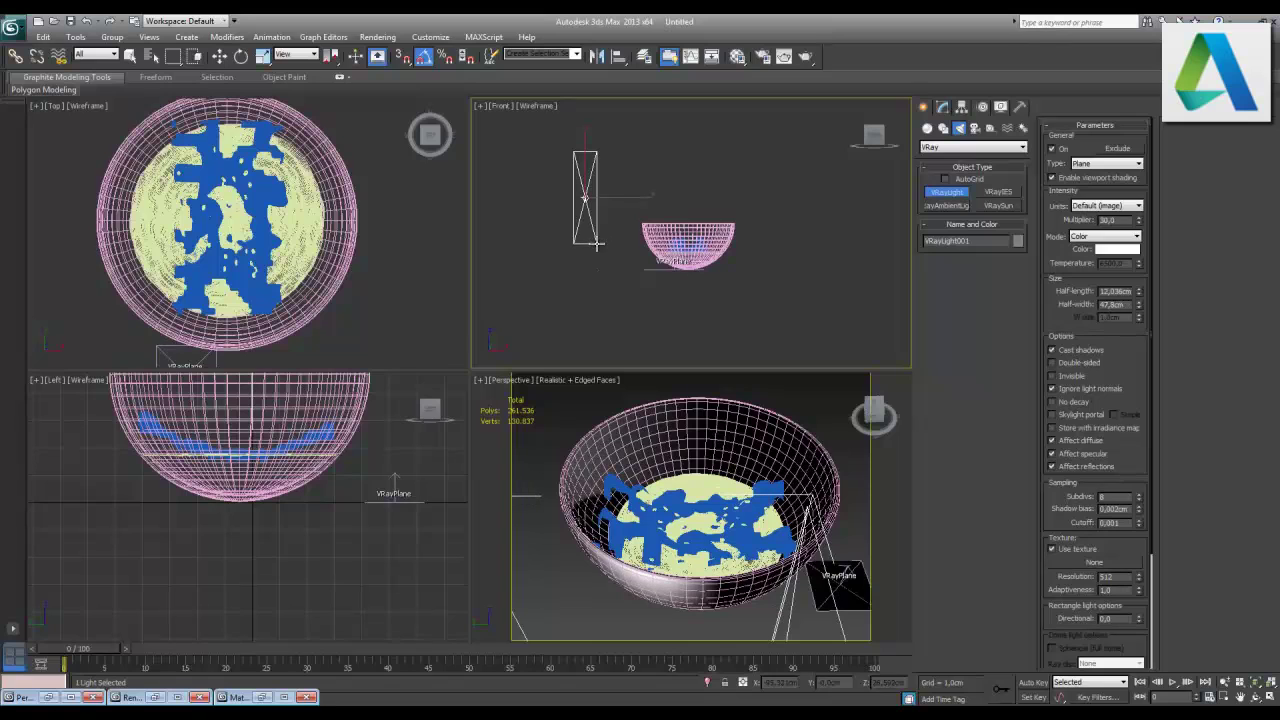
right_click(386, 244)
- Move the plane light beside the bowl, turn it to face the bowl, and Shift-drag a copy right
scroll(386, 244, down, 5)
key(w)
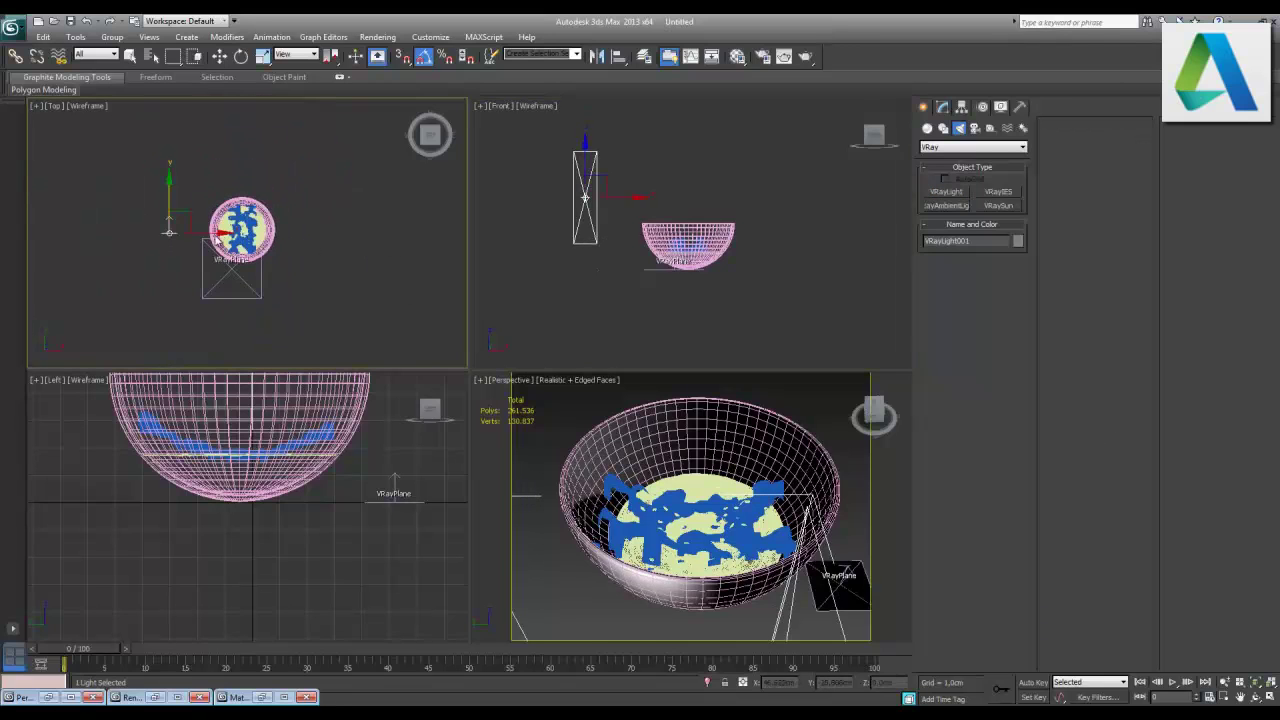
drag(191, 229, 204, 307)
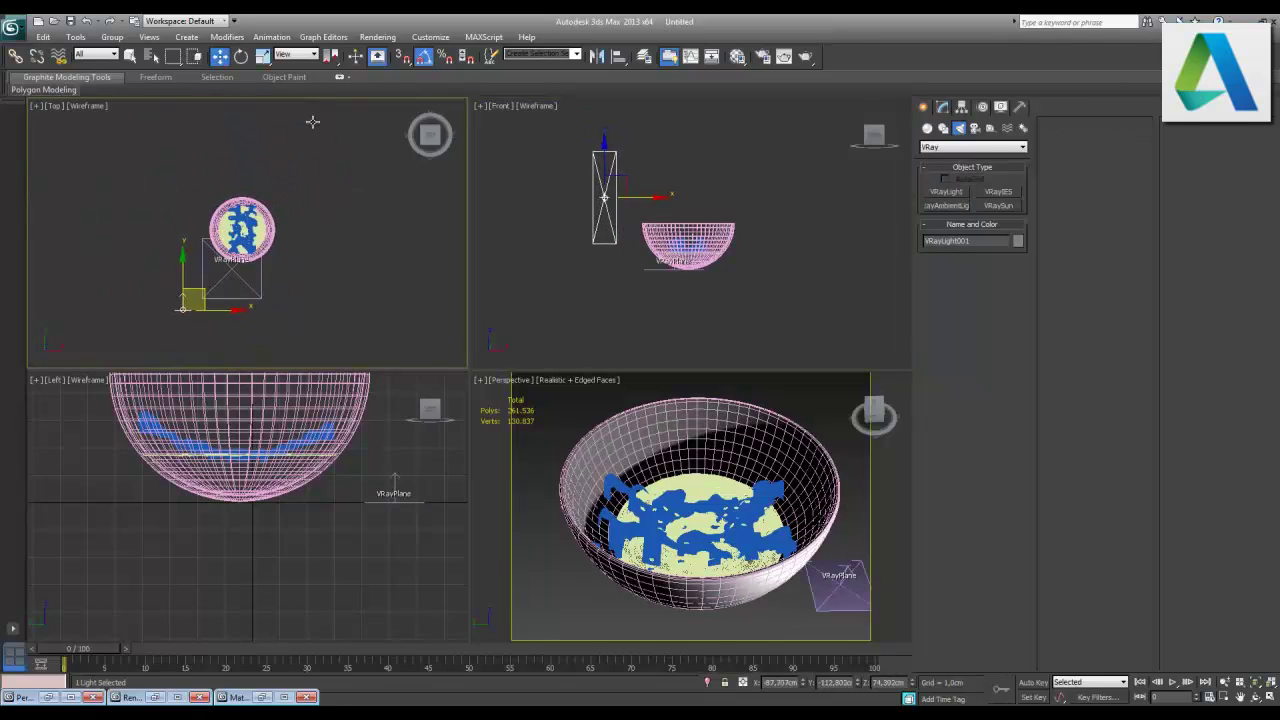
click(241, 56)
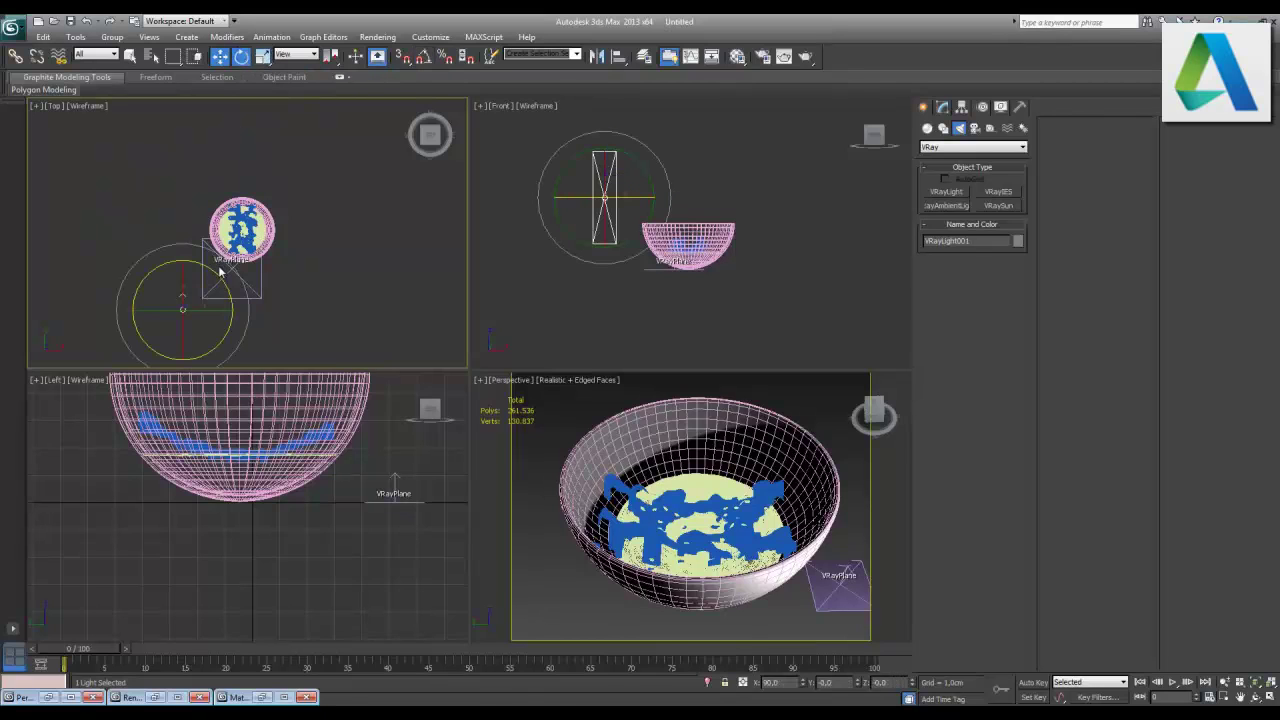
drag(234, 268, 249, 318)
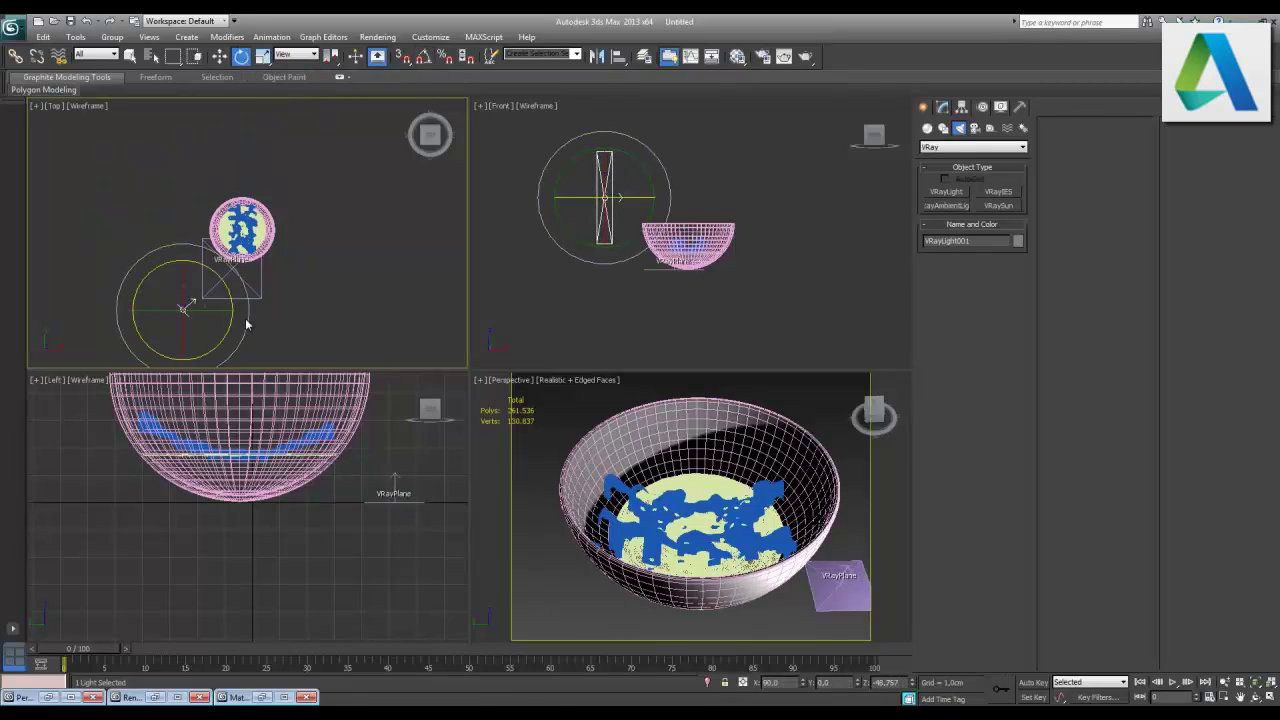
key(w)
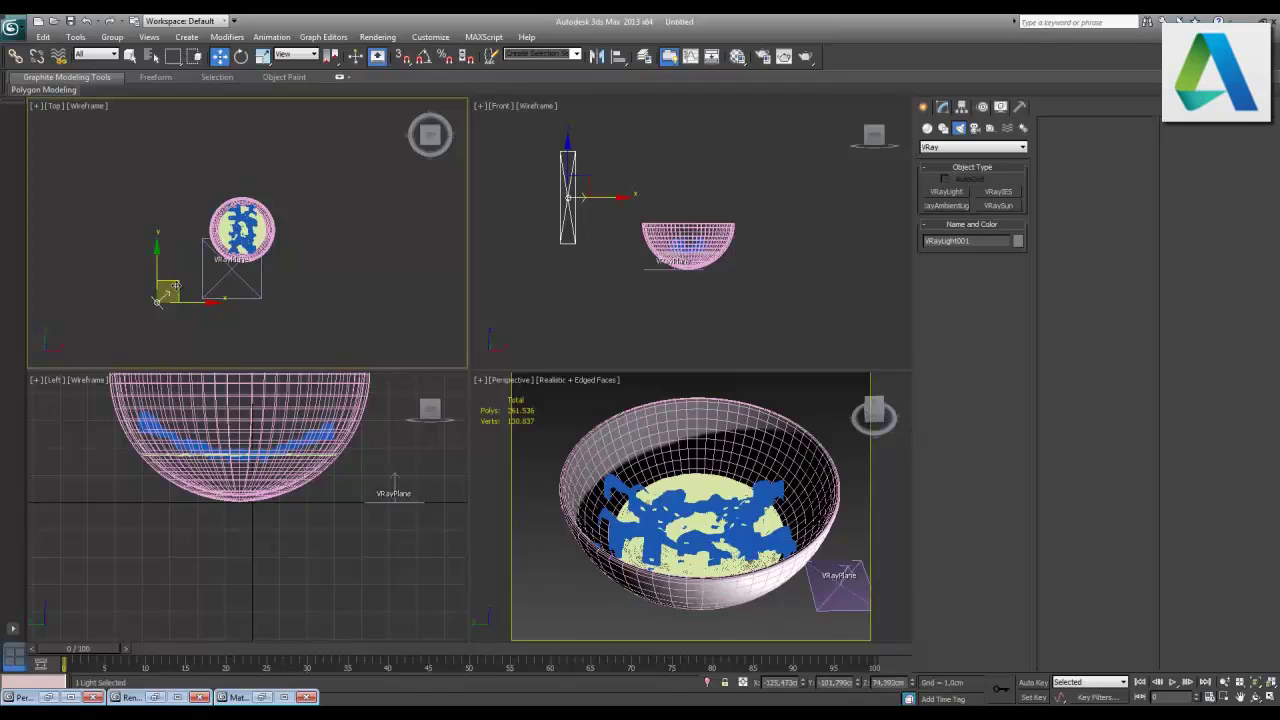
drag(181, 289, 318, 292)
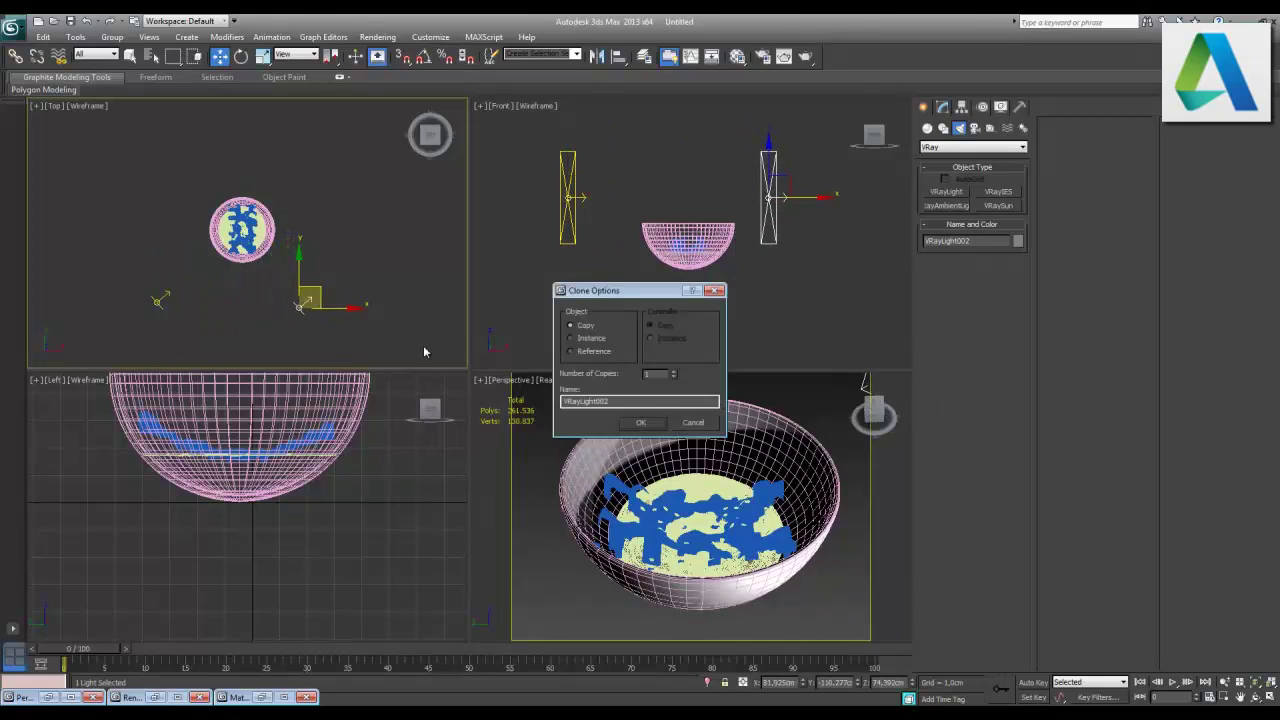
- Create the VRayLight002 copy and mirror it on X so it faces the bowl
click(637, 424)
click(597, 56)
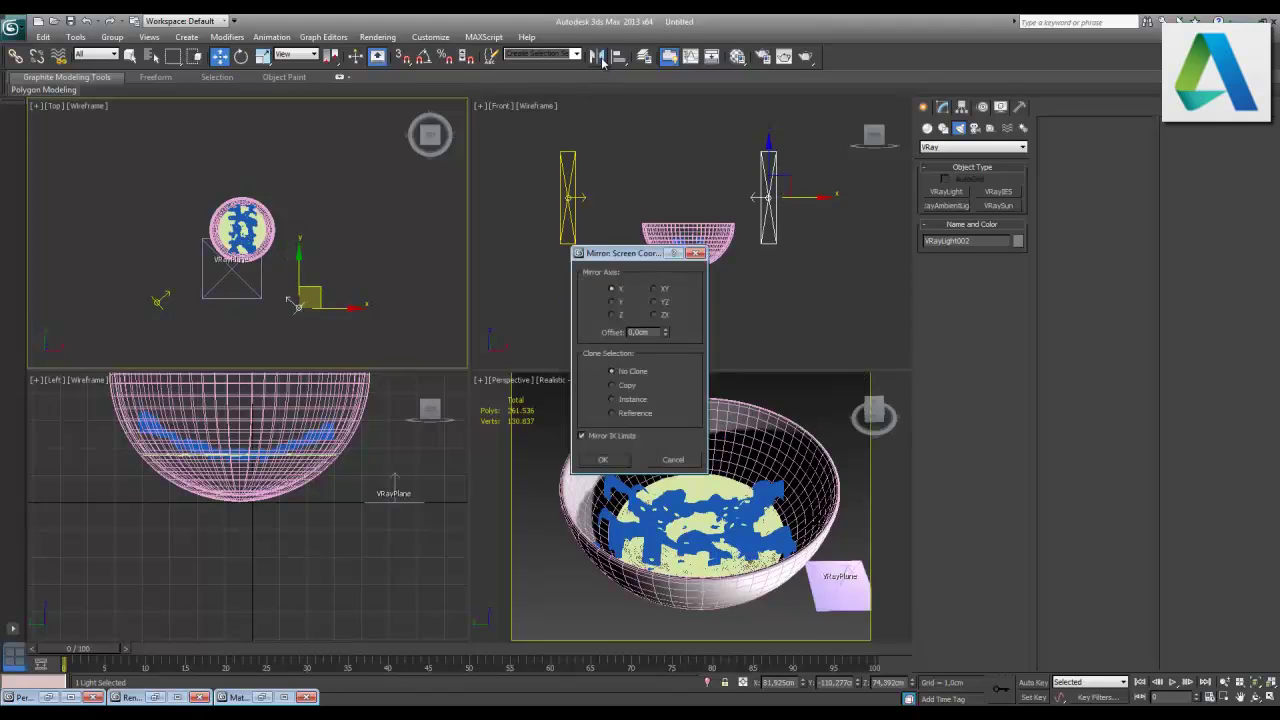
click(604, 459)
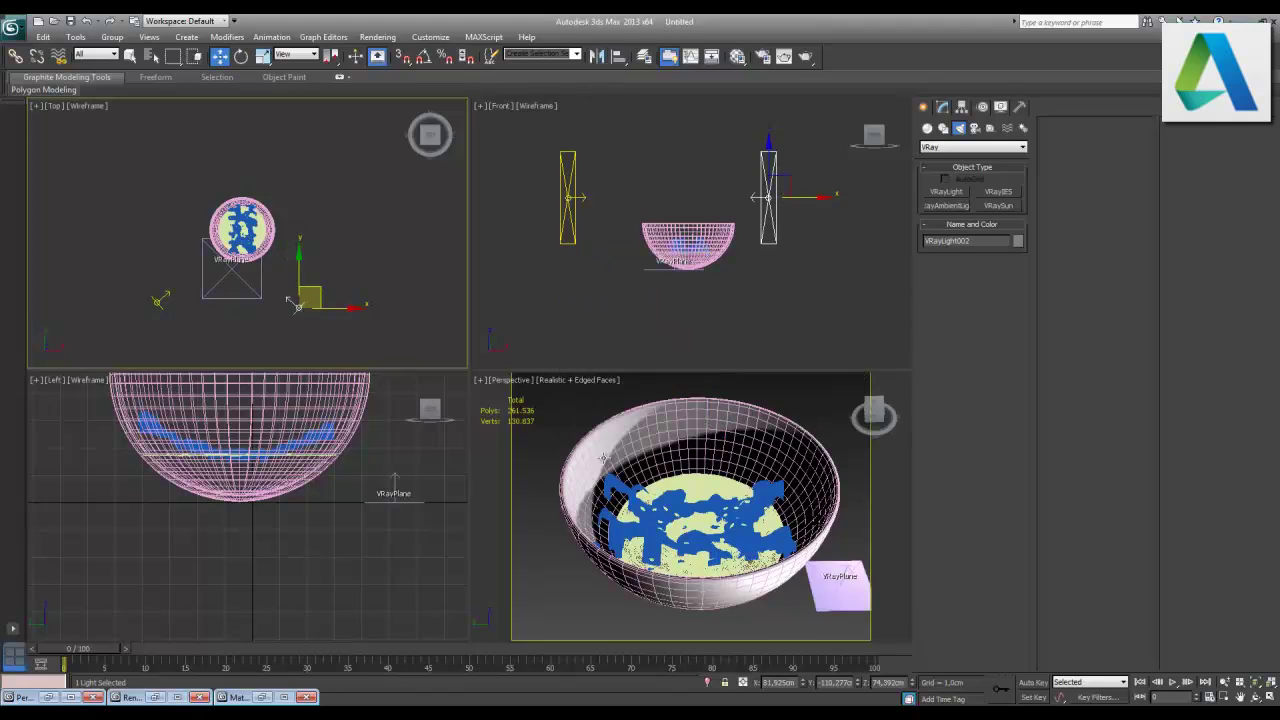
click(760, 323)
- Render a test image of the bowl lit by both plane lights and open Render Setup
alt+middle_drag(727, 487, 726, 486)
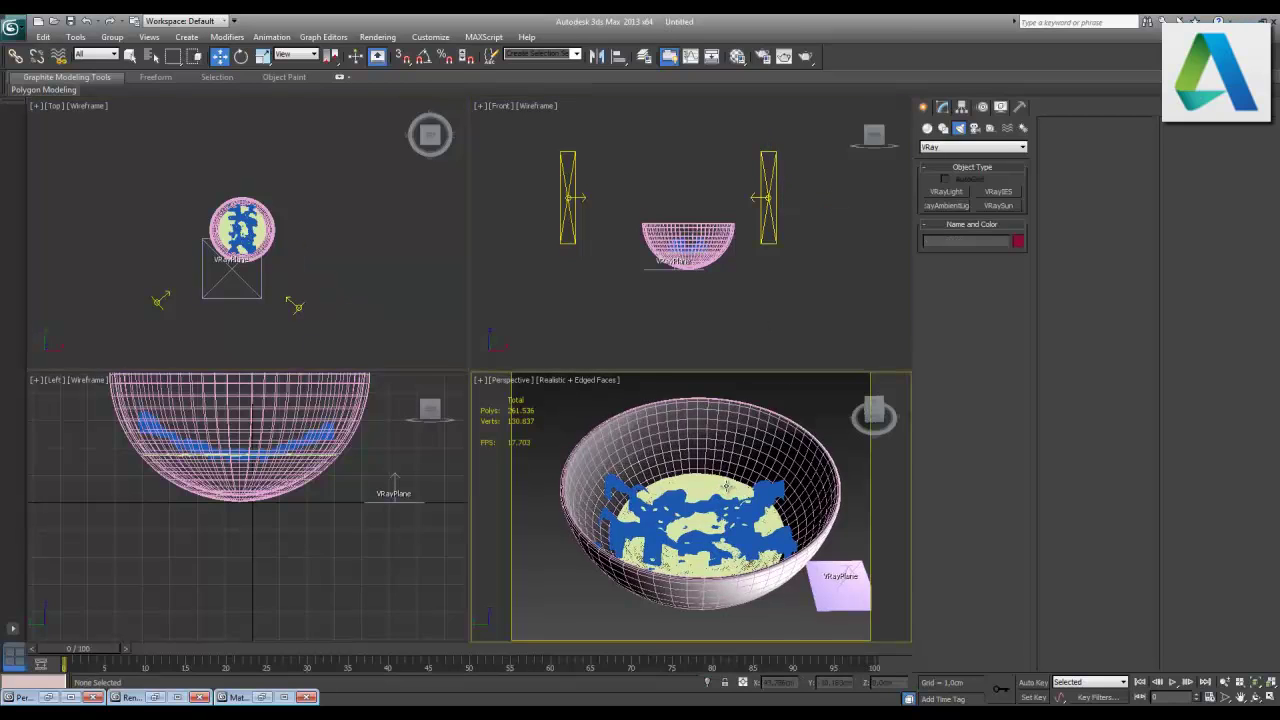
key(shift+q)
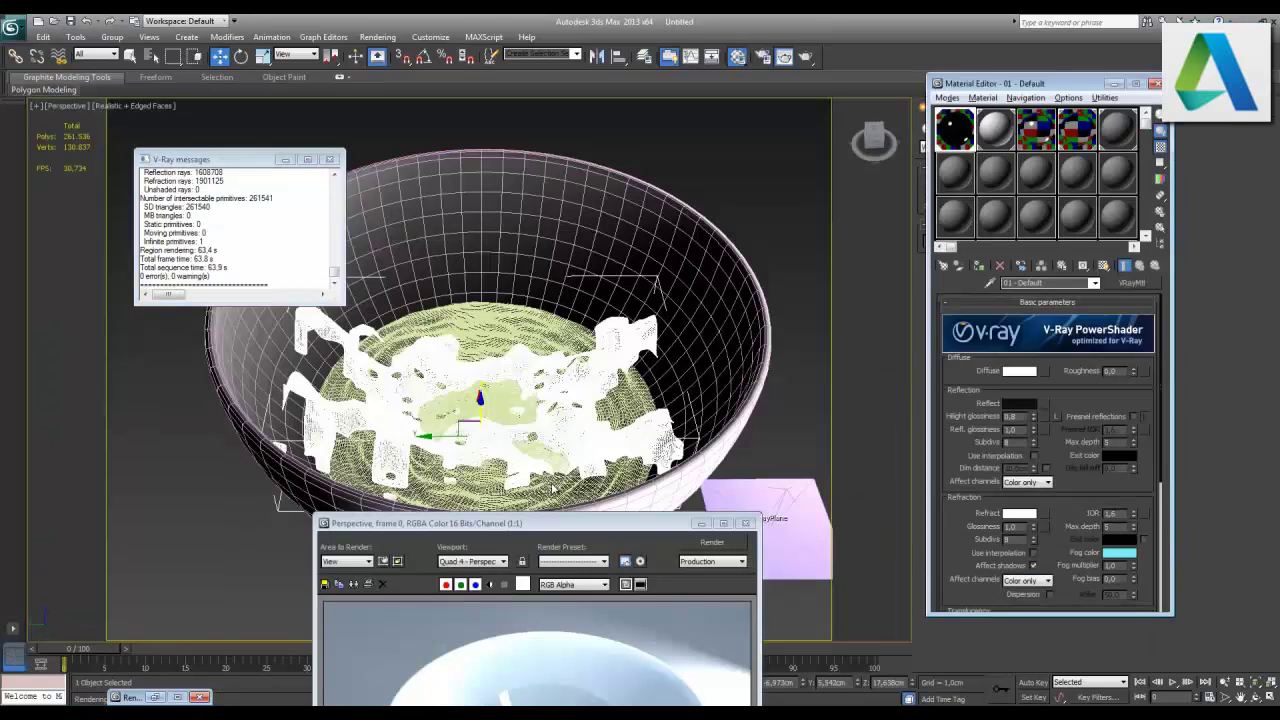
drag(503, 526, 513, 197)
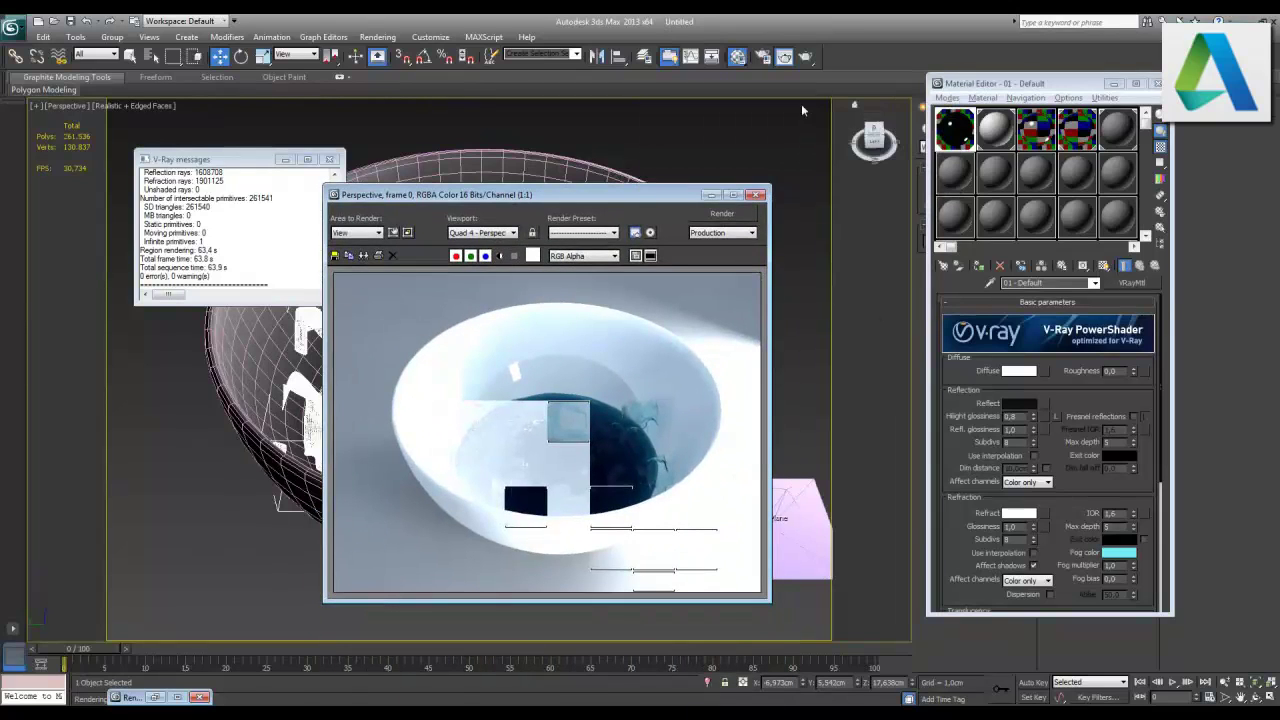
click(787, 66)
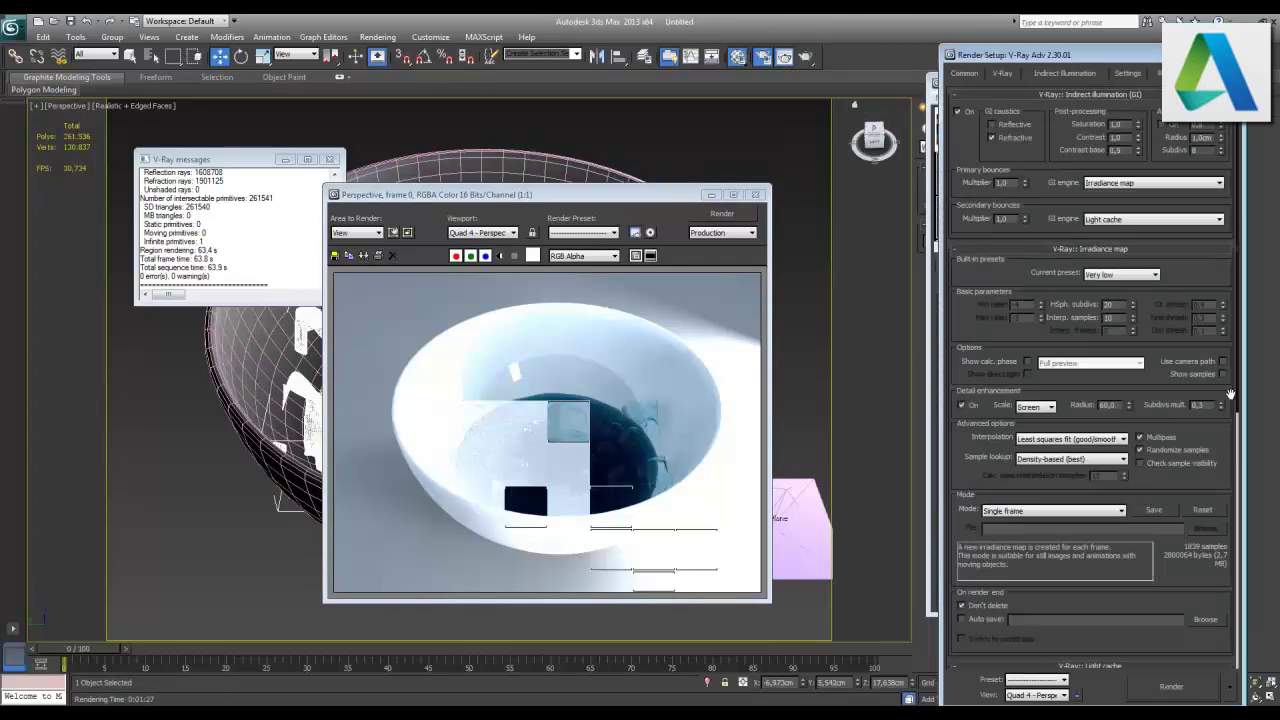
- Change V-Ray colour mapping from Linear multiply to Reinhard, edit the burn value, and re-render
click(1001, 74)
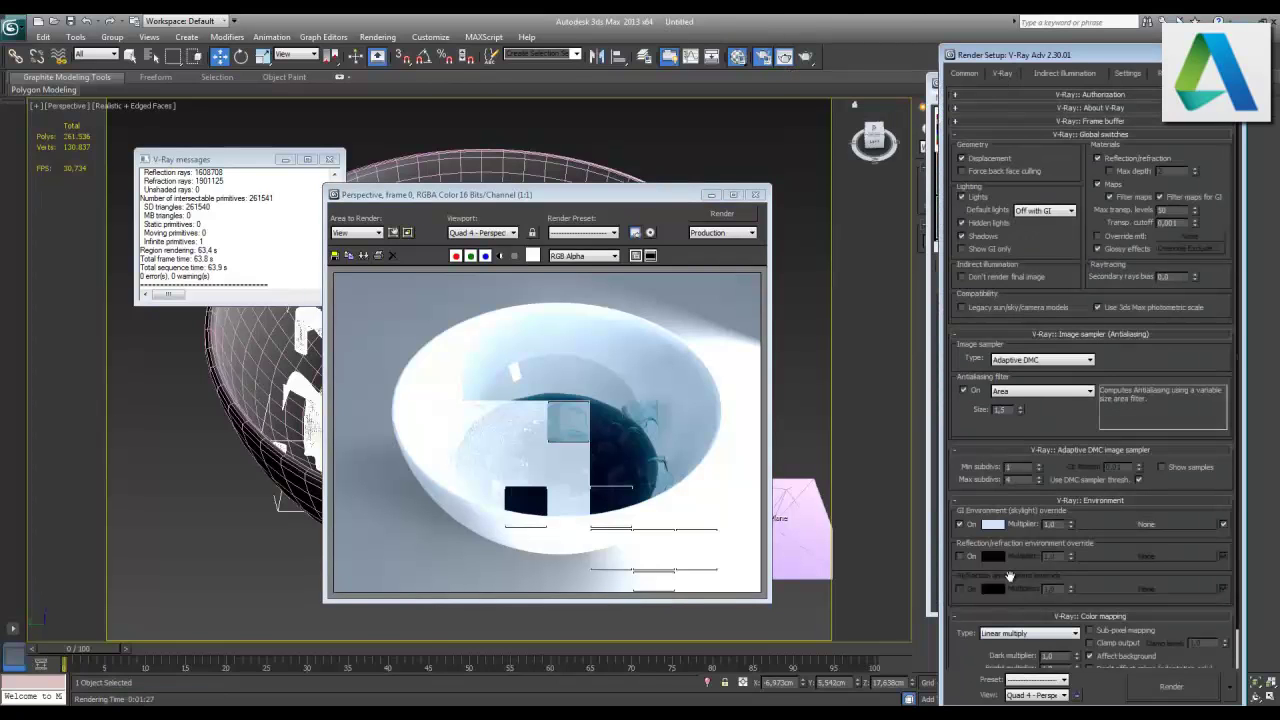
click(1125, 133)
click(1030, 447)
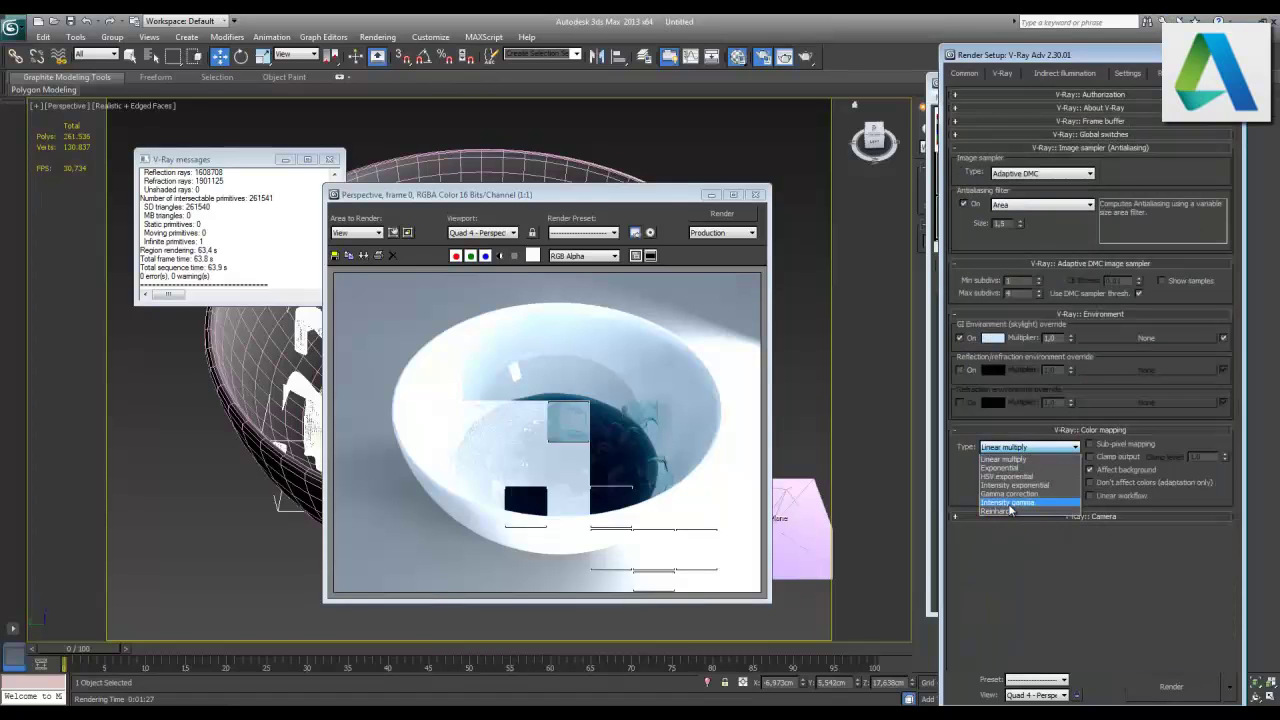
click(1011, 516)
double_click(1047, 482)
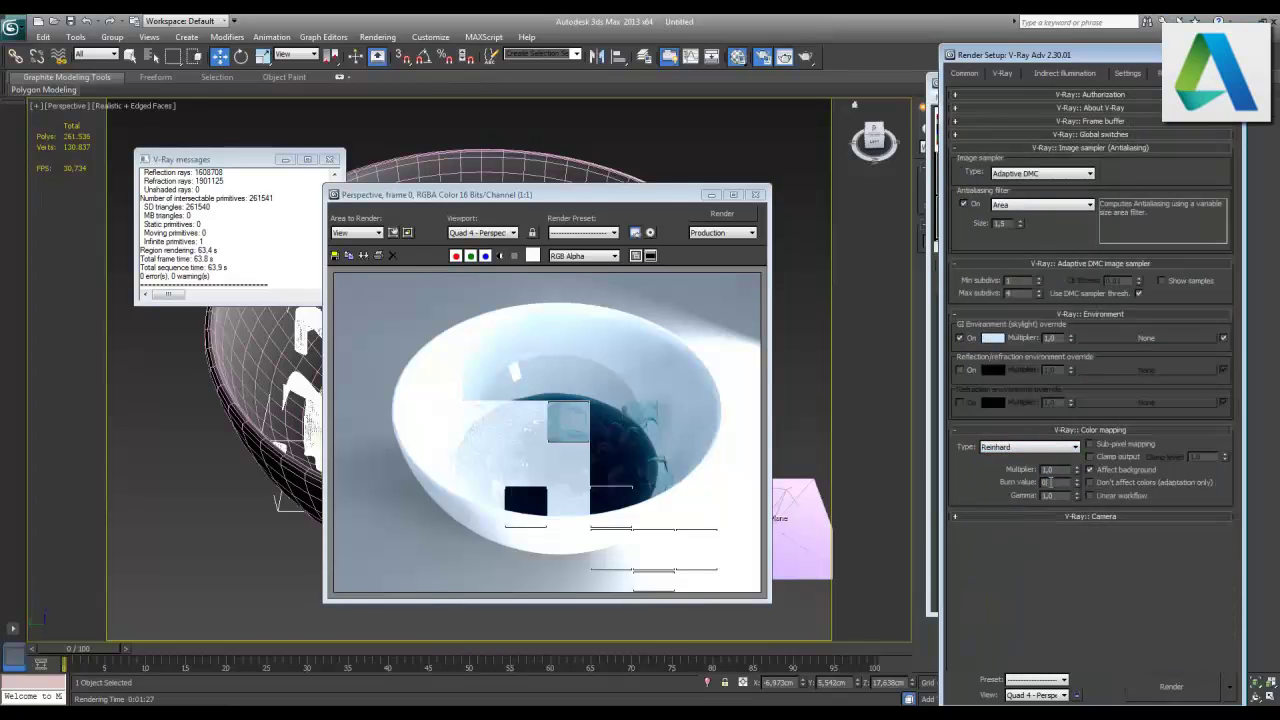
click(1161, 690)
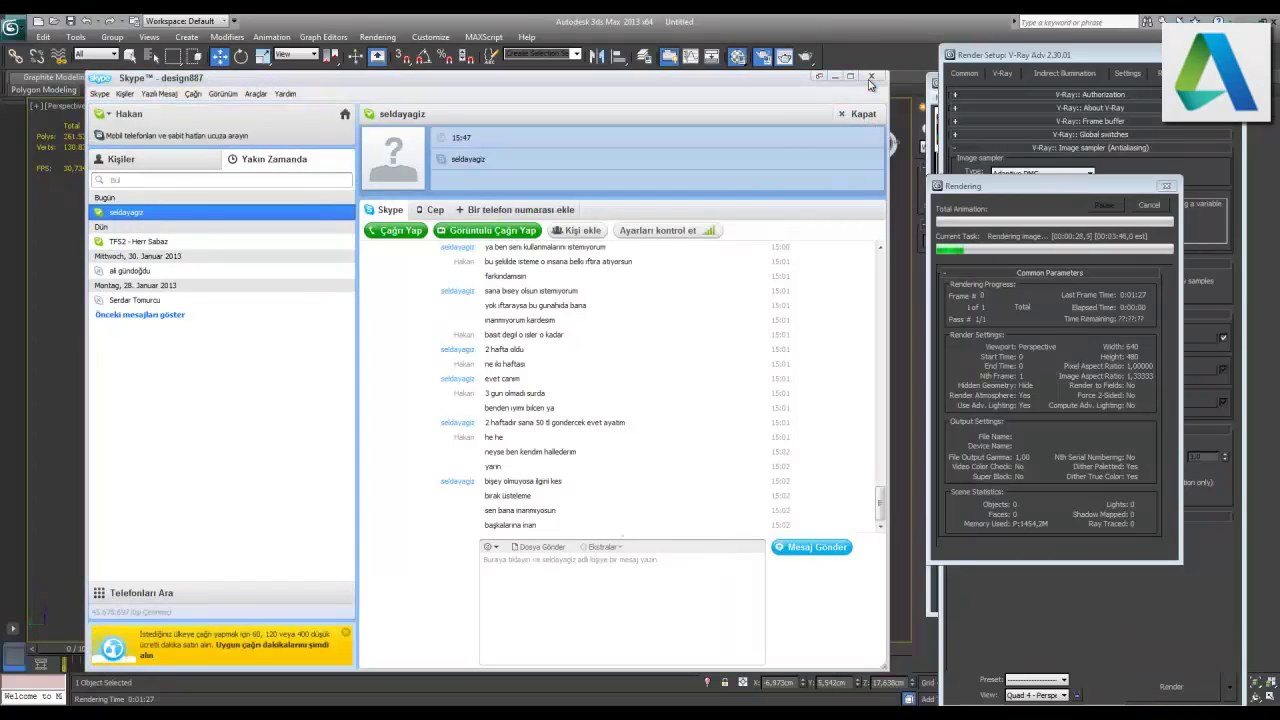
- Close the Skype window to get back to the render in progress
click(870, 78)
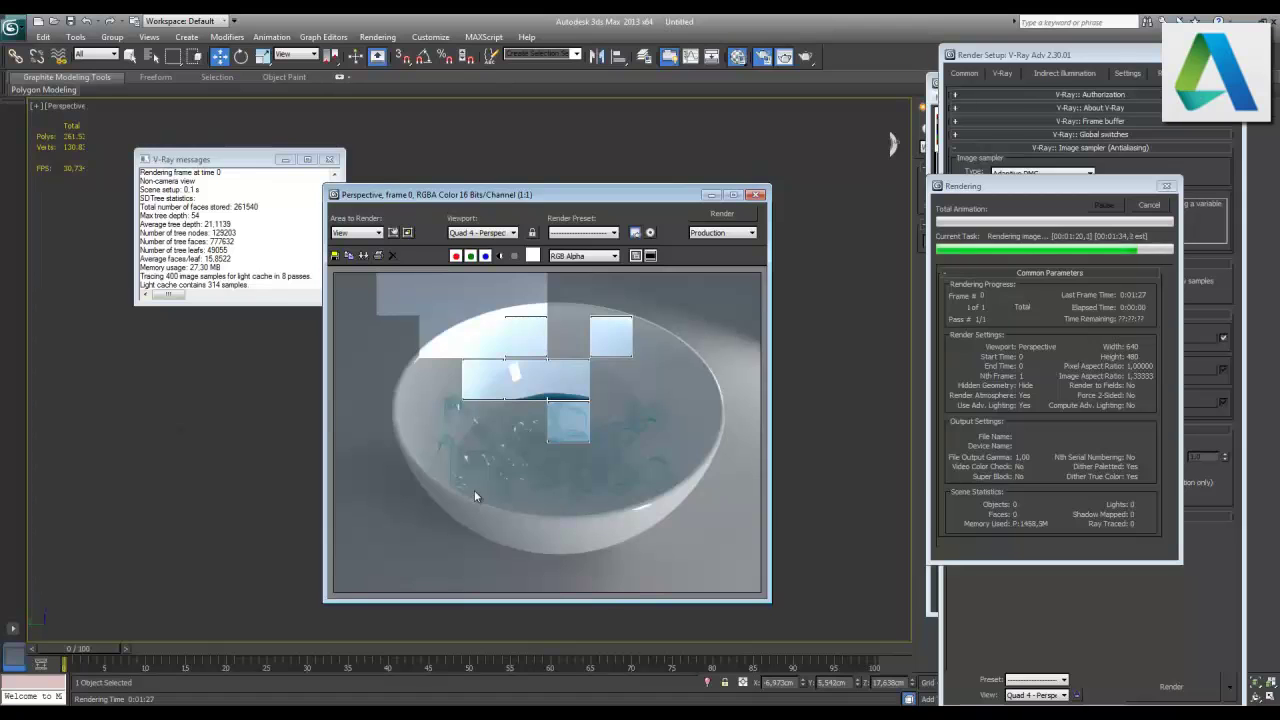
- Move the render progress window aside, start a Reinhard render at burn 0,4, then cancel it
drag(1066, 192, 972, 392)
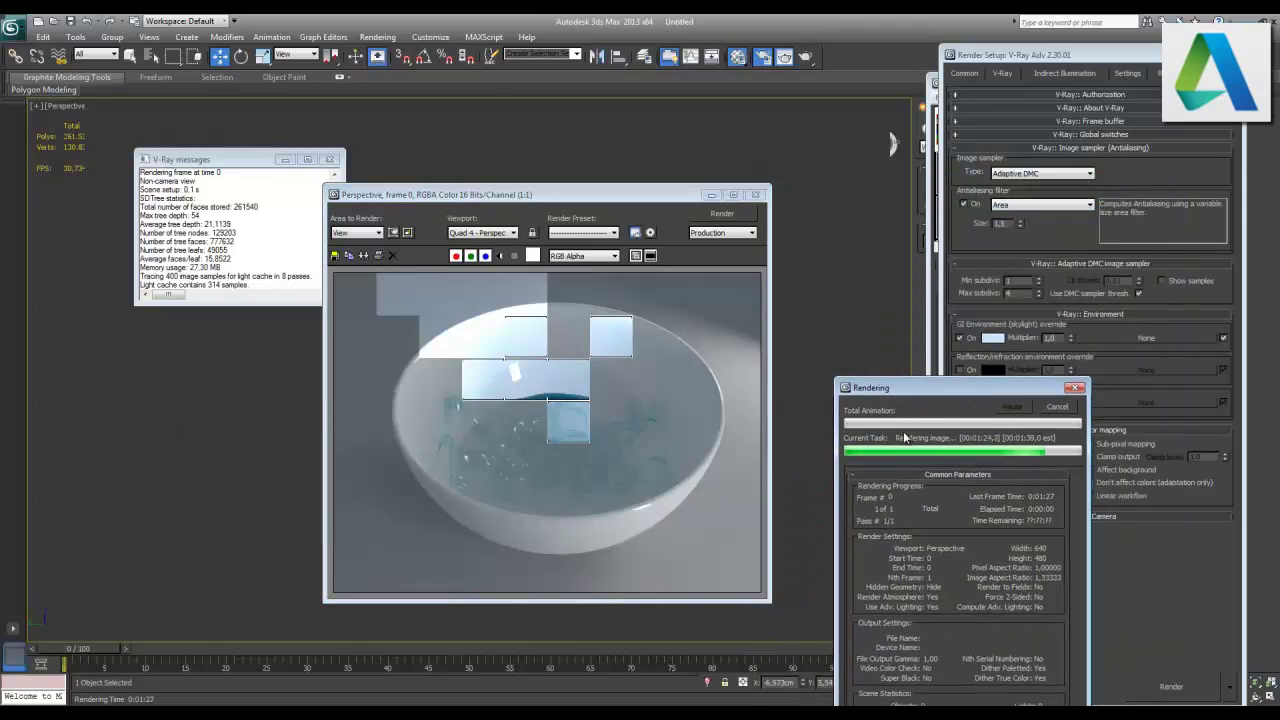
drag(940, 393, 990, 278)
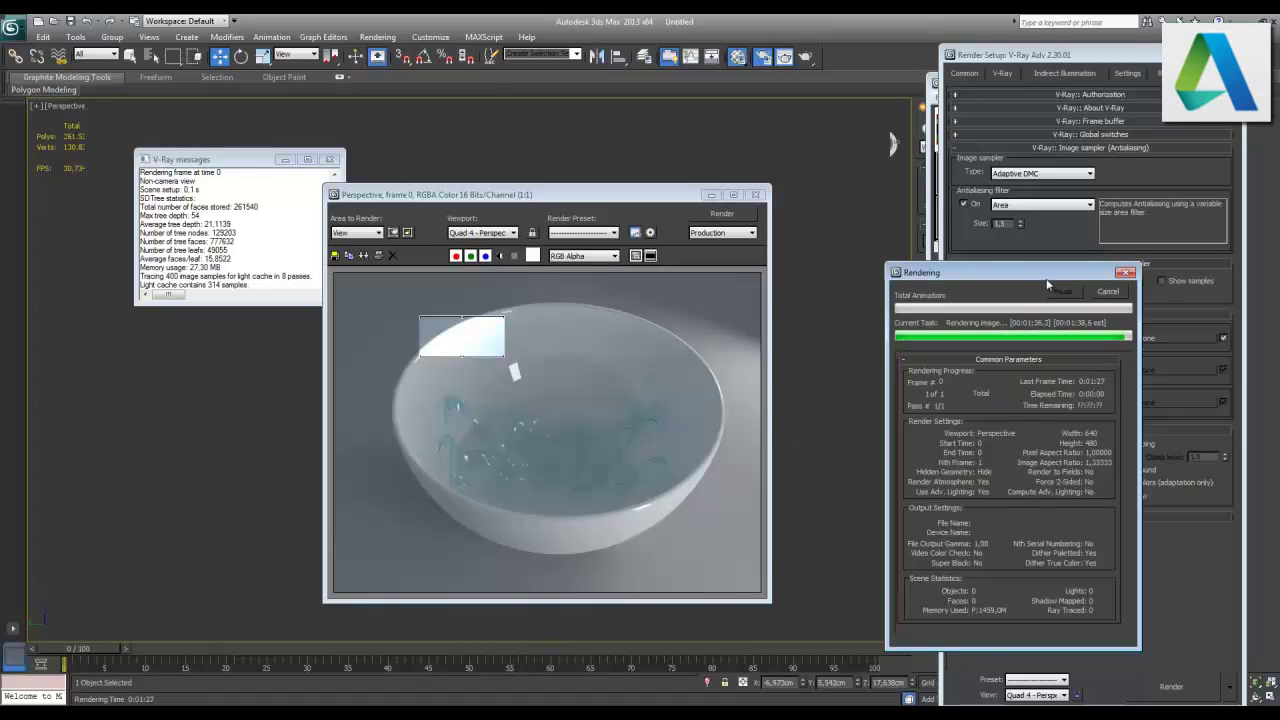
drag(1047, 285, 807, 270)
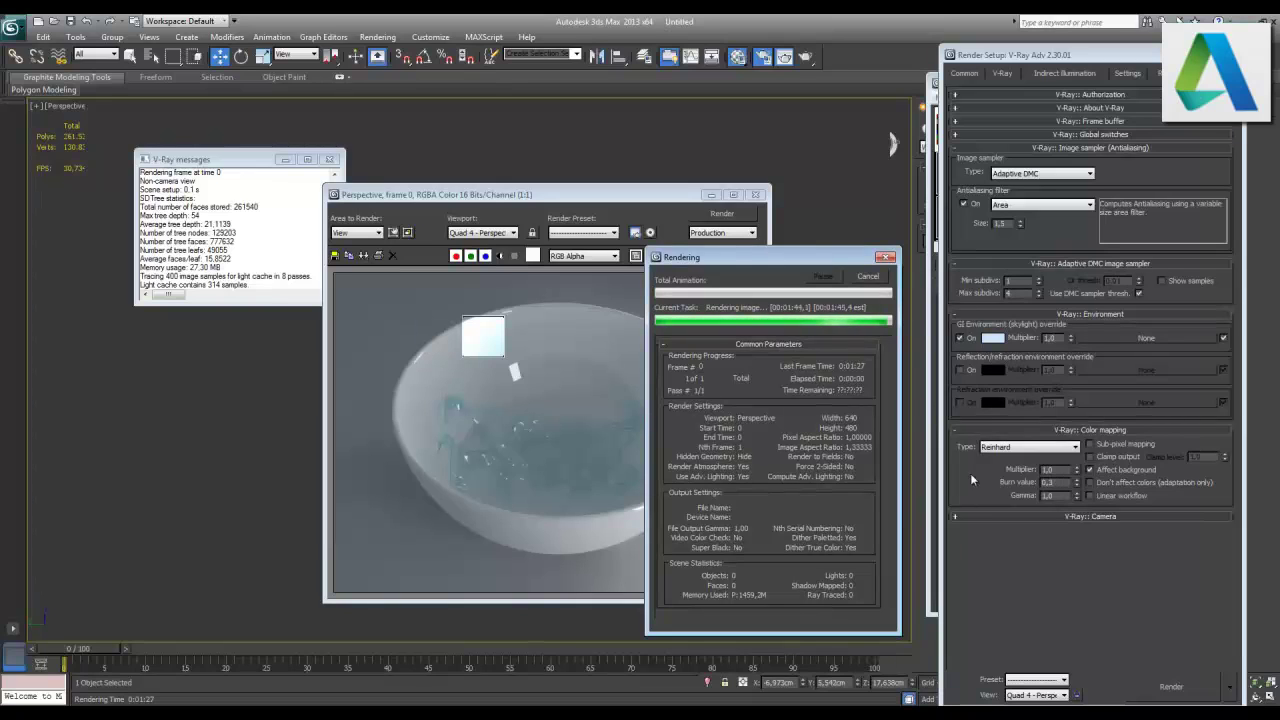
drag(776, 262, 914, 233)
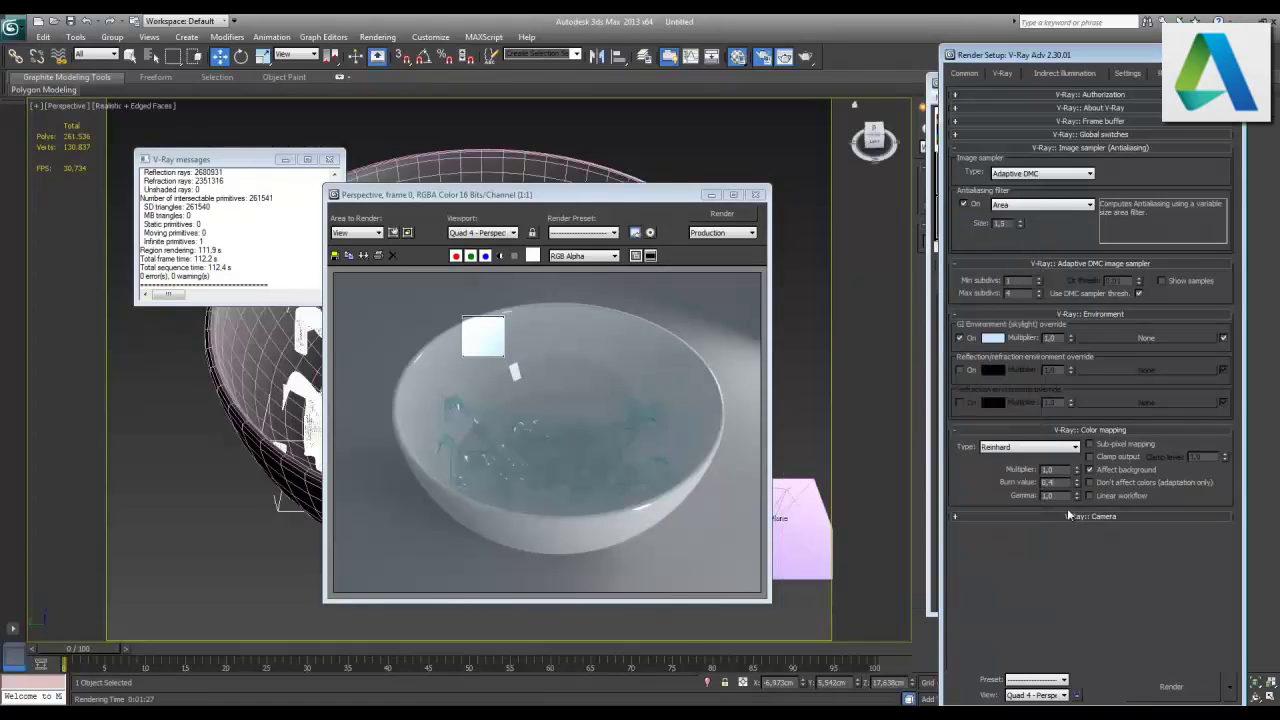
click(1180, 689)
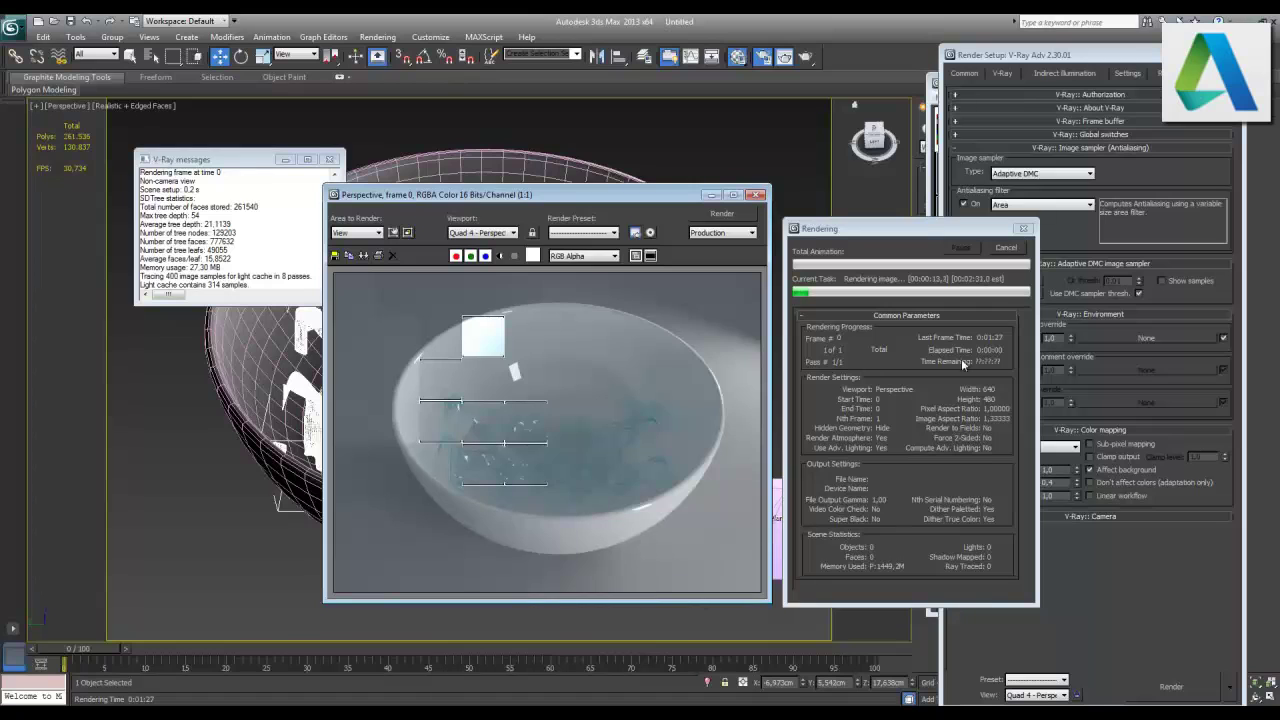
click(1006, 249)
- Enable V-Ray's built-in frame buffer, render the bowl in it, and turn on region rendering
click(758, 194)
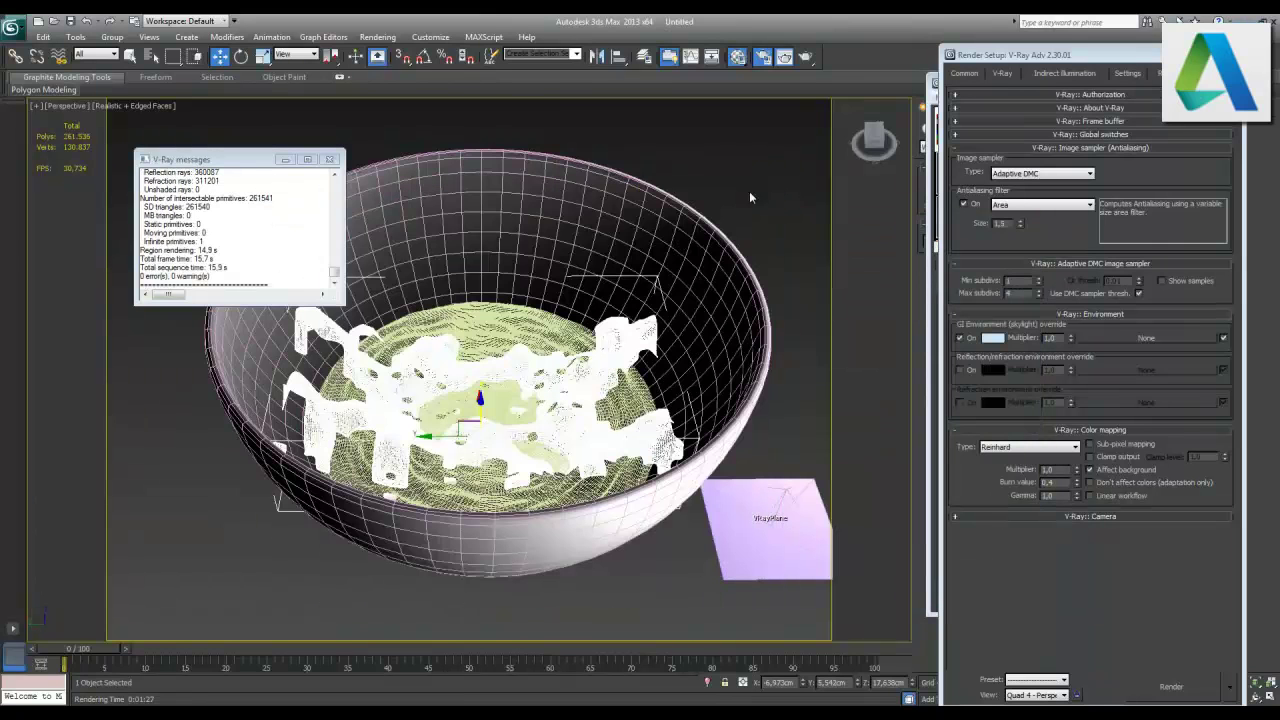
click(1046, 483)
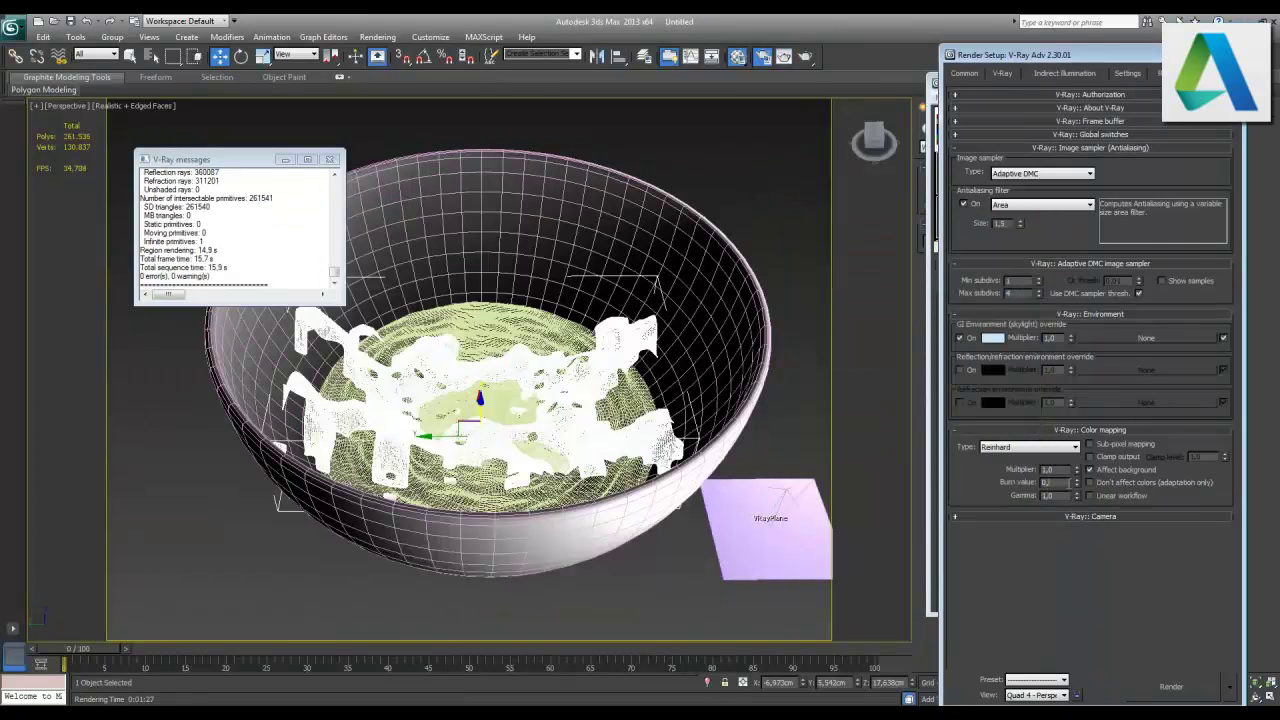
click(1100, 121)
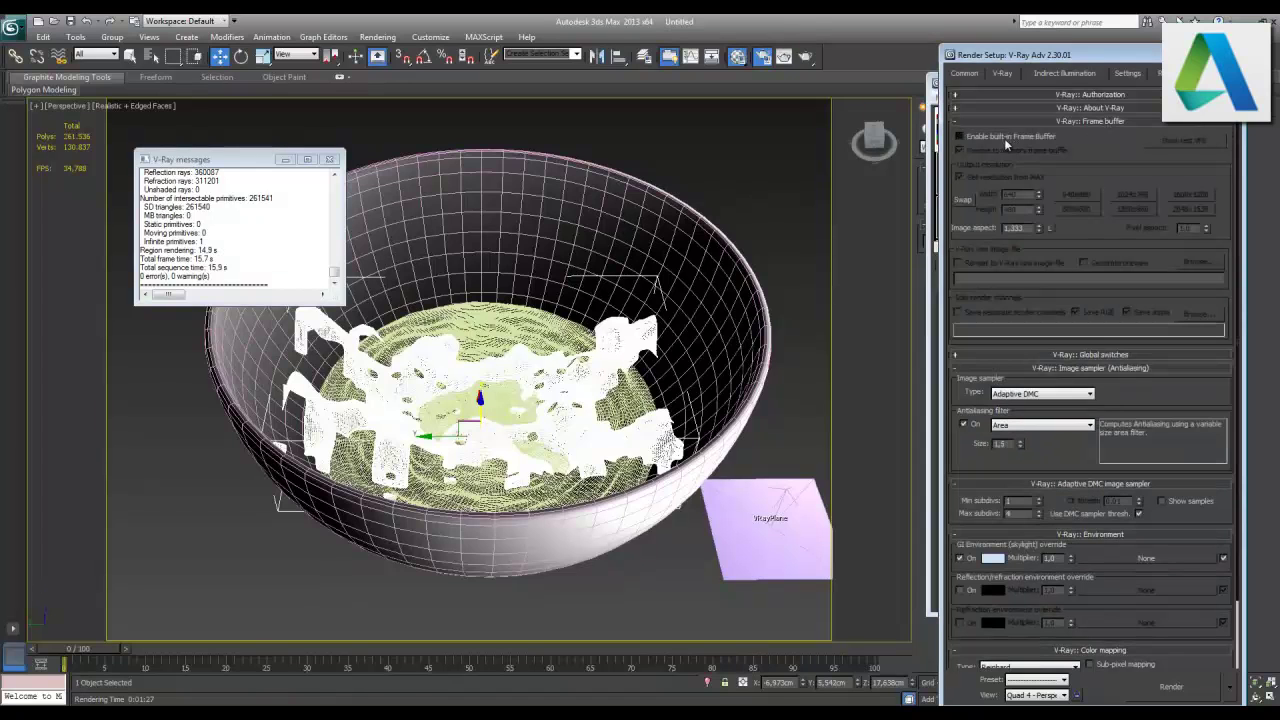
click(959, 136)
click(1171, 686)
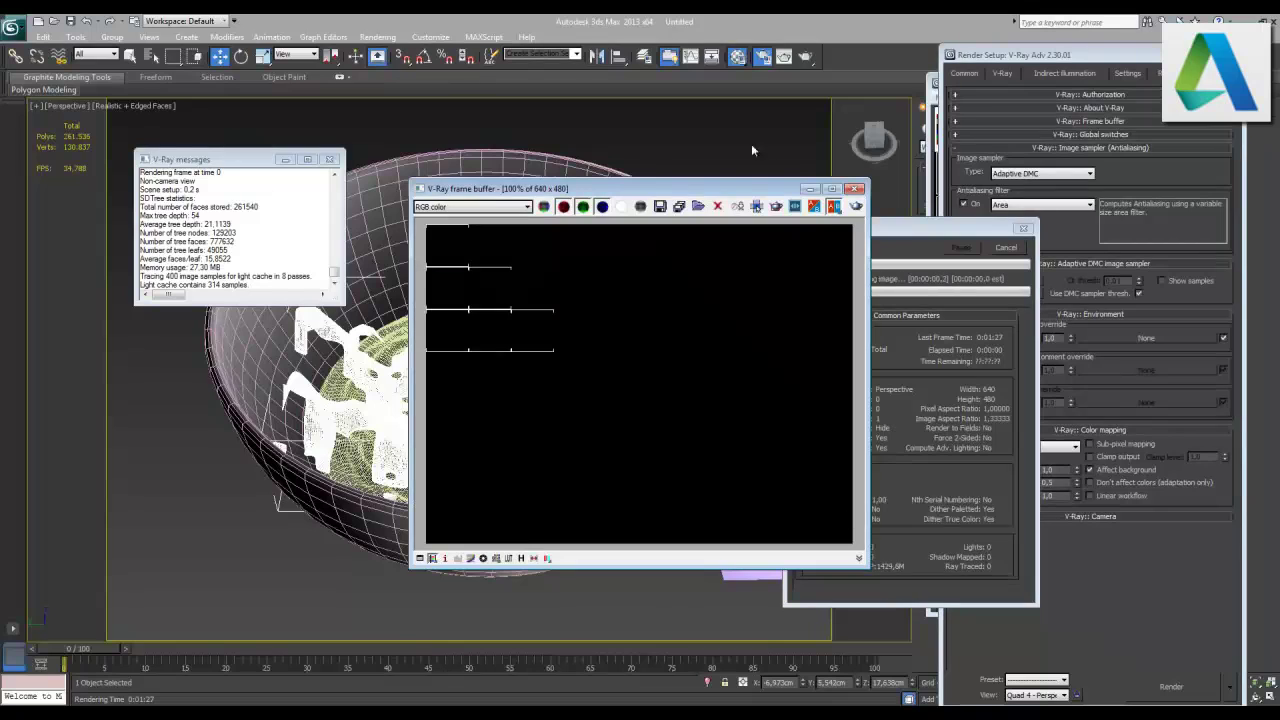
drag(741, 188, 569, 216)
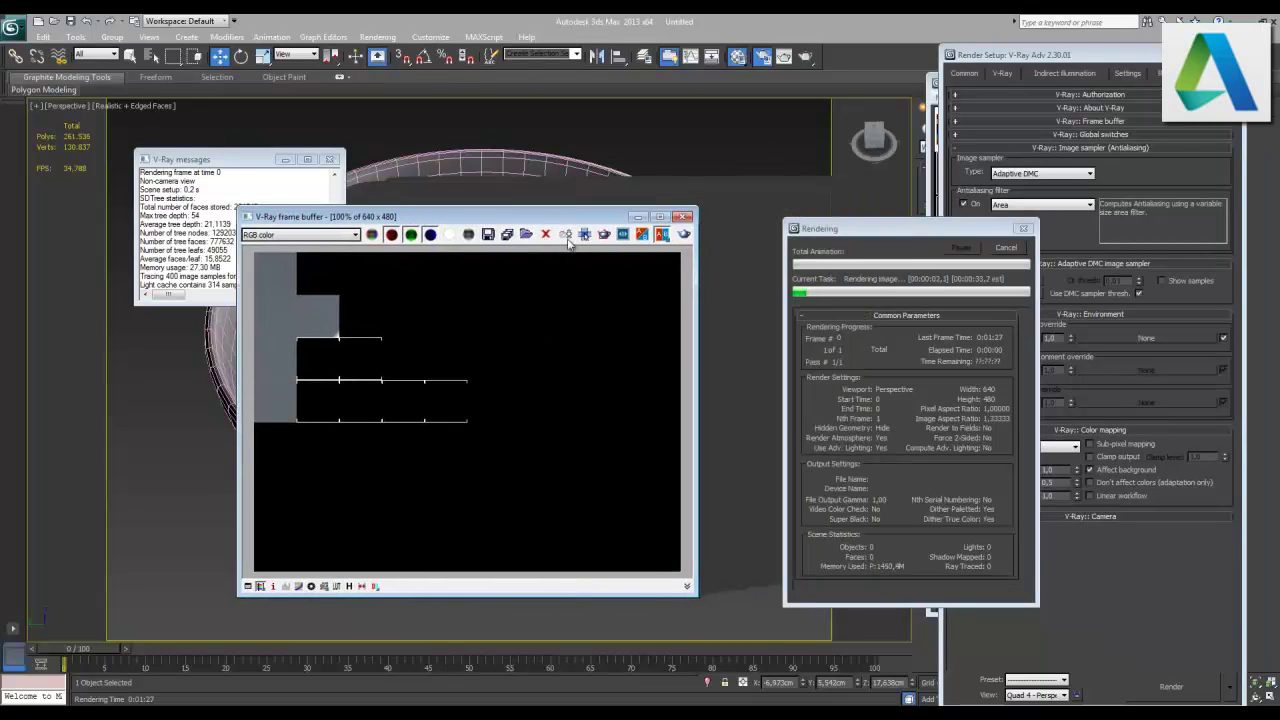
click(585, 234)
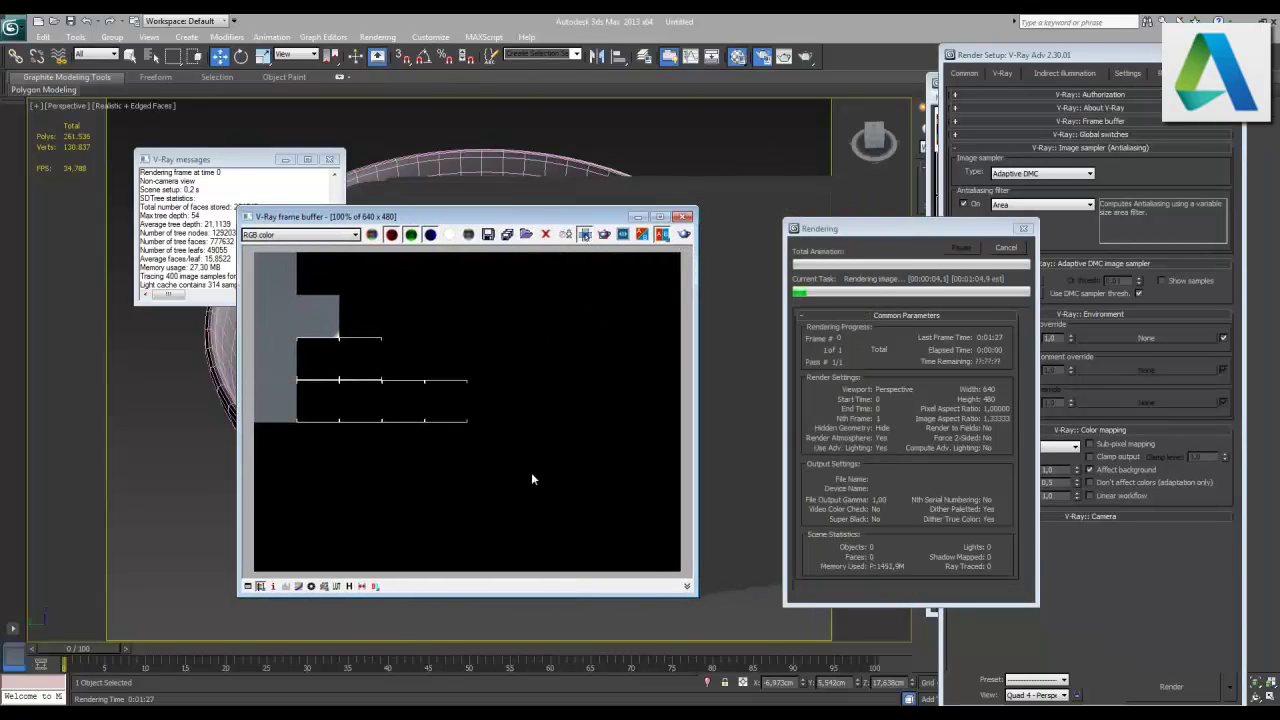